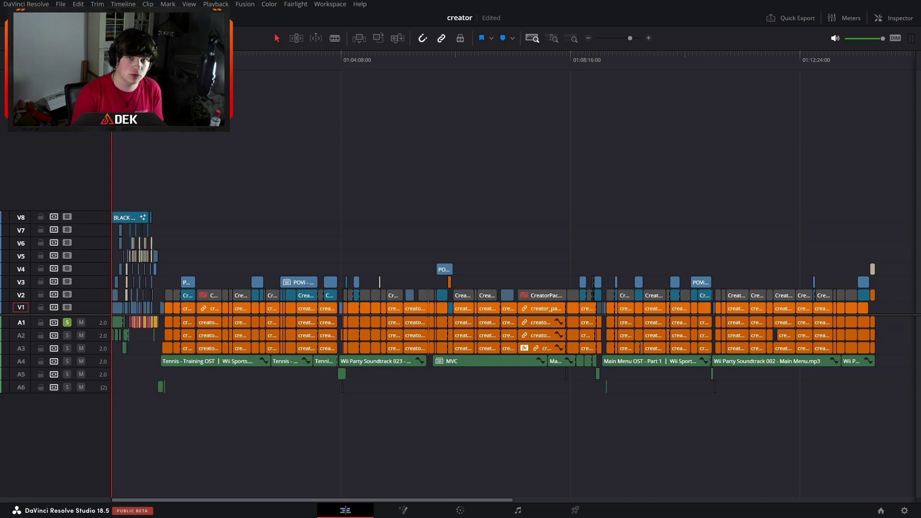
# Undo the last change so the A1 audio track is no longer soloed.
pyautogui.hotkey('ctrl', 'z')
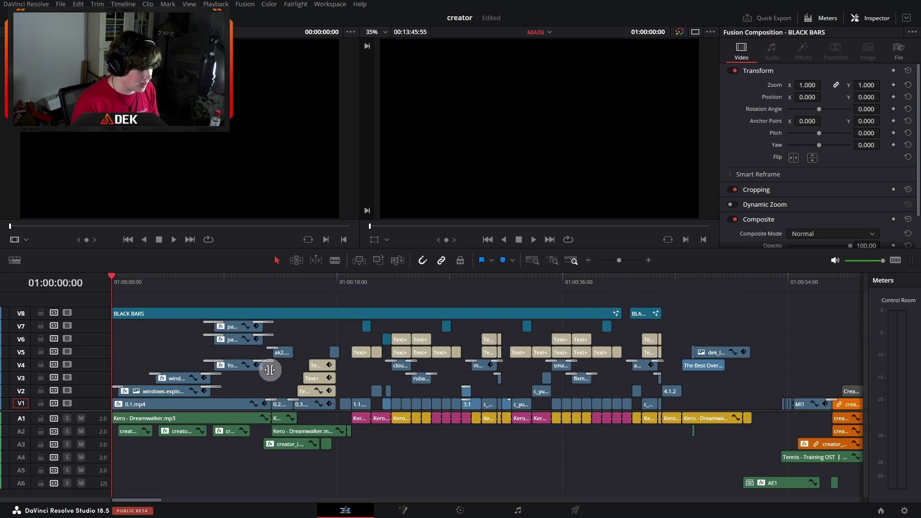
# Zoom the timeline in on the intro section around 01:00:19:10.
pyautogui.click(352, 283)
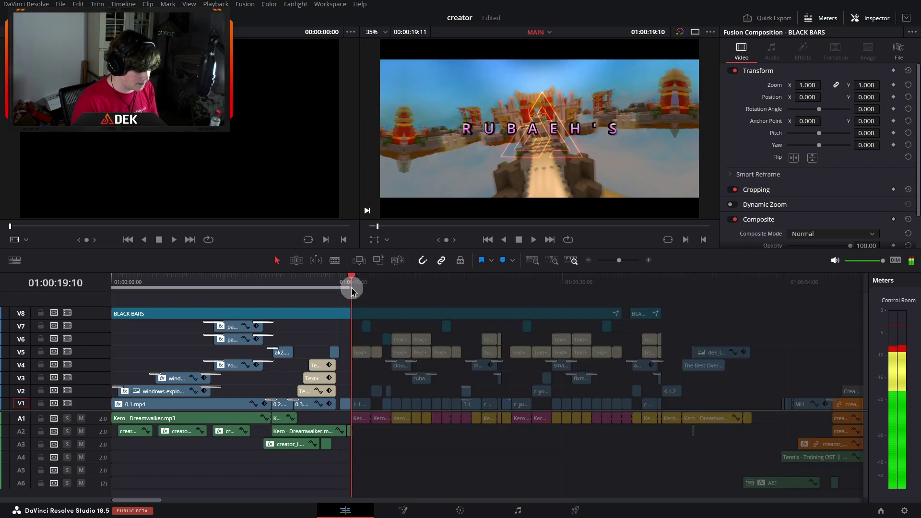
pyautogui.click(648, 261)
pyautogui.click(649, 260)
pyautogui.click(648, 260)
pyautogui.hscroll(-4, 527, 340)
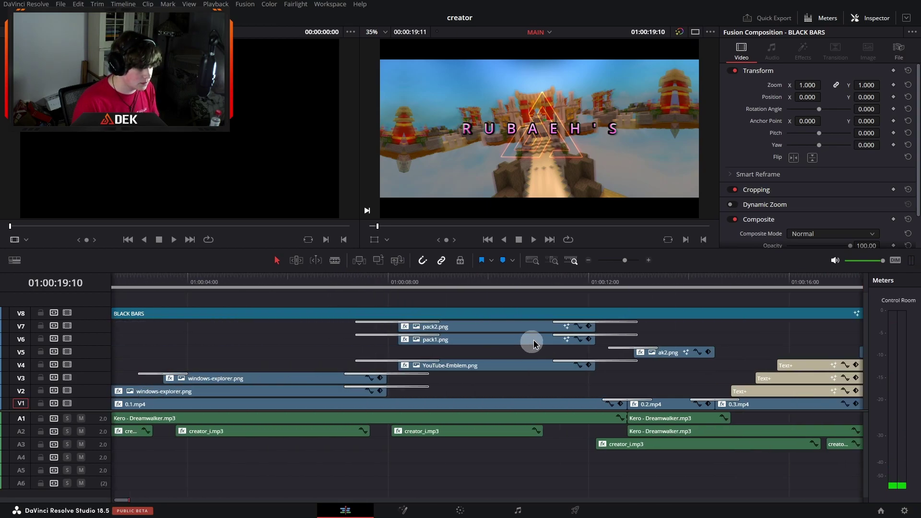
pyautogui.click(589, 261)
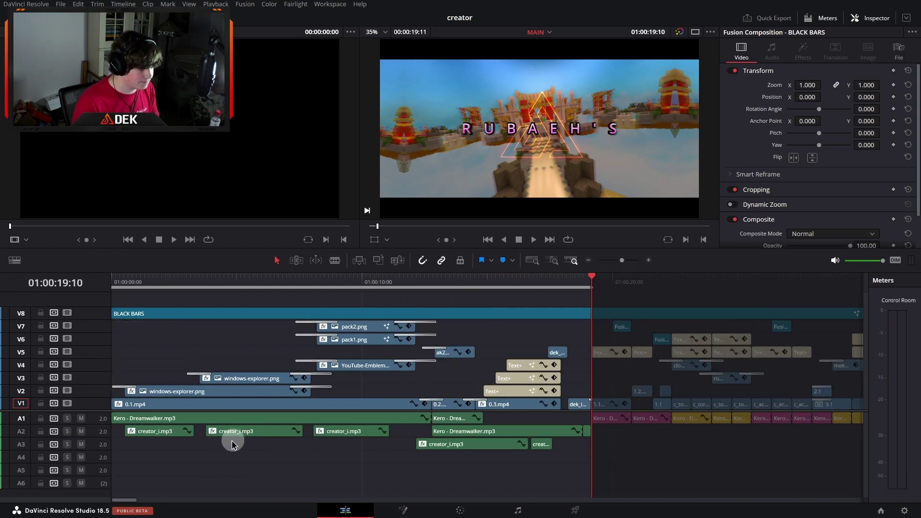
pyautogui.scroll(1, 263, 463)
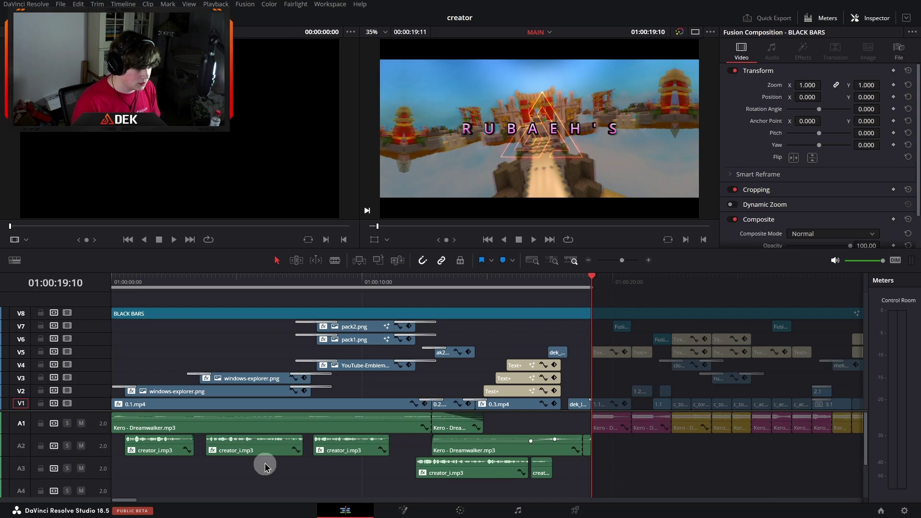
# Solo A1, play from the start, and disable video tracks V1 through V7.
pyautogui.click(67, 423)
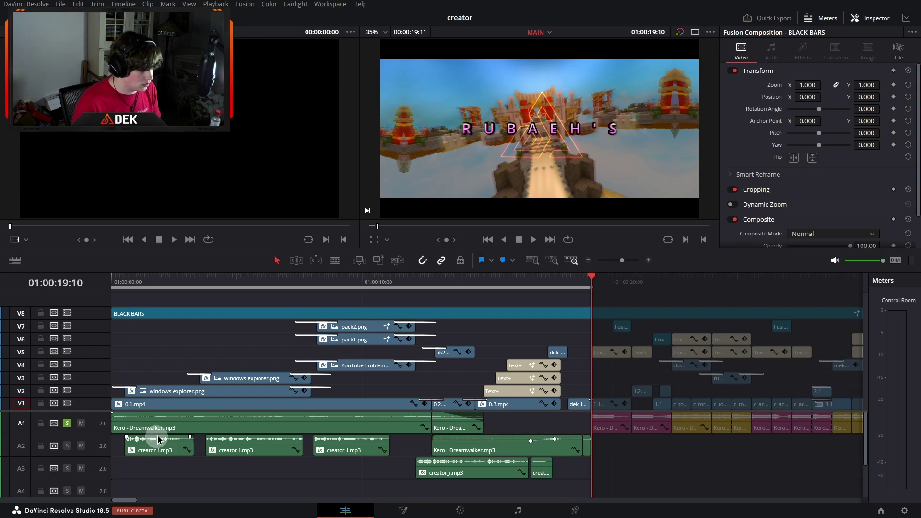
pyautogui.click(115, 277)
pyautogui.press('space')
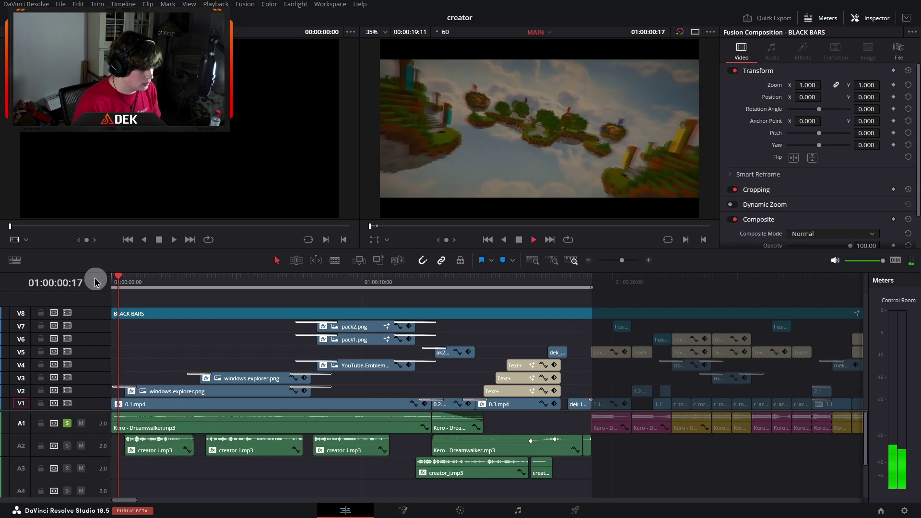
pyautogui.click(67, 403)
pyautogui.click(67, 390)
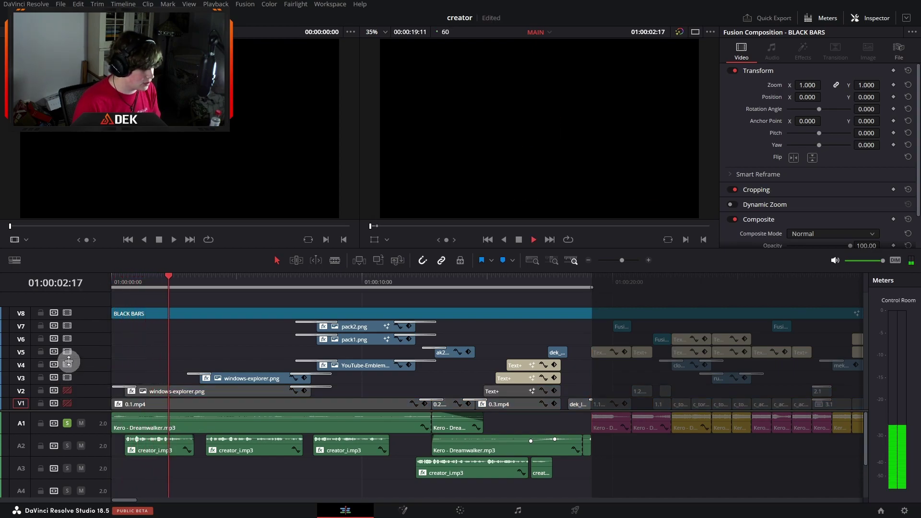
pyautogui.click(67, 378)
pyautogui.click(67, 364)
pyautogui.click(68, 352)
pyautogui.click(67, 339)
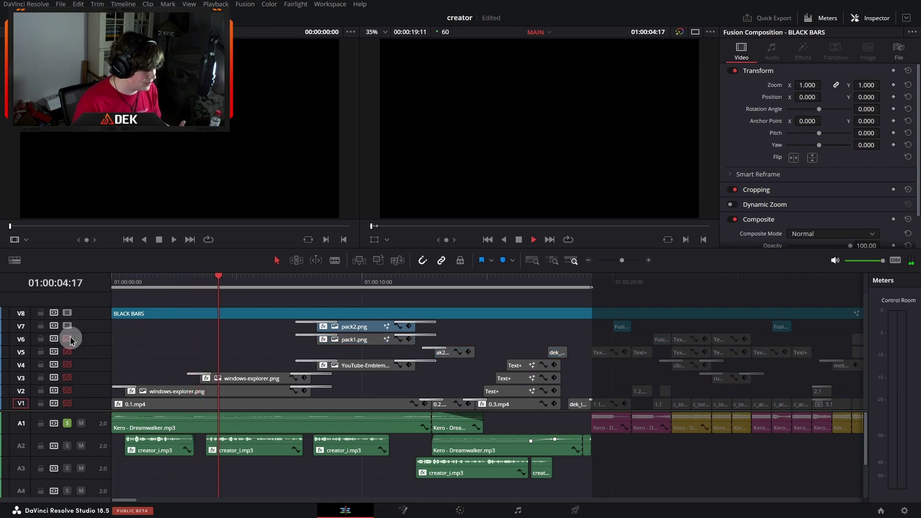
pyautogui.click(67, 325)
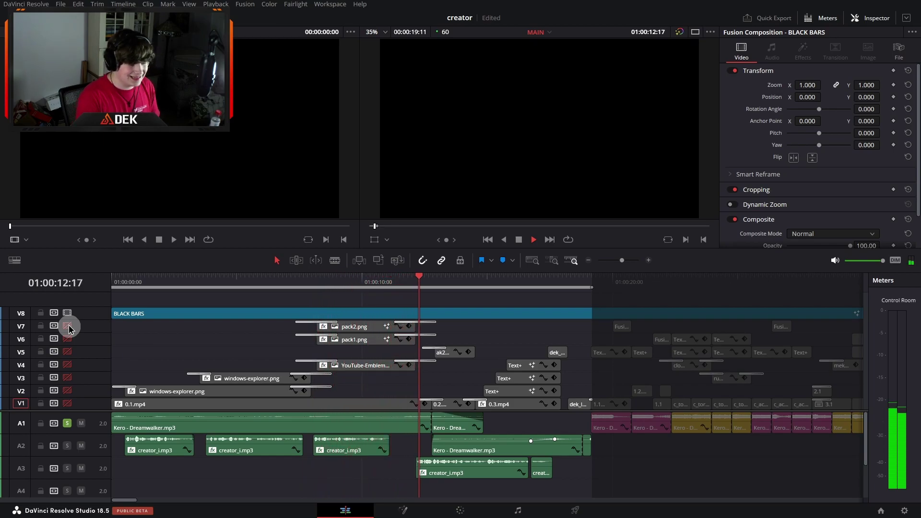
# Solo A2 and play the intro music from about 01:00:11:33 before stopping.
pyautogui.click(67, 446)
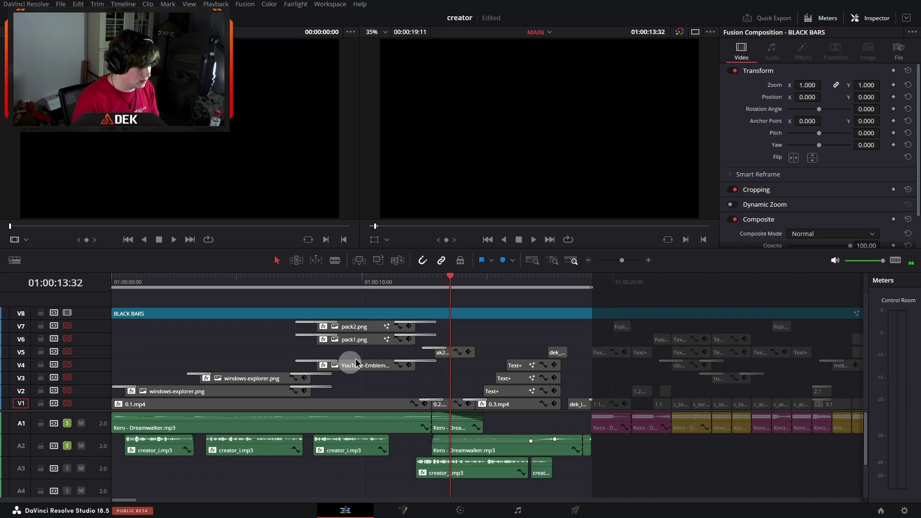
pyautogui.moveTo(395, 282); pyautogui.dragTo(401, 284)
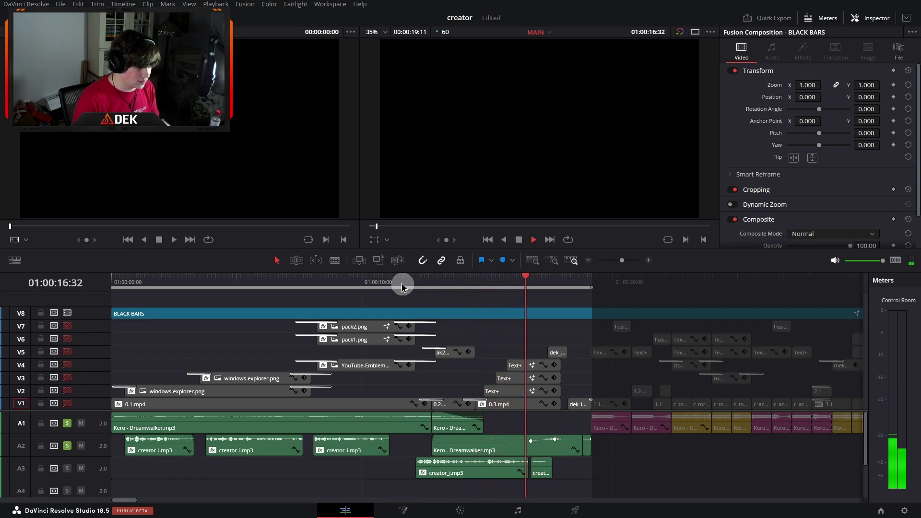
pyautogui.hscroll(5, 466, 364)
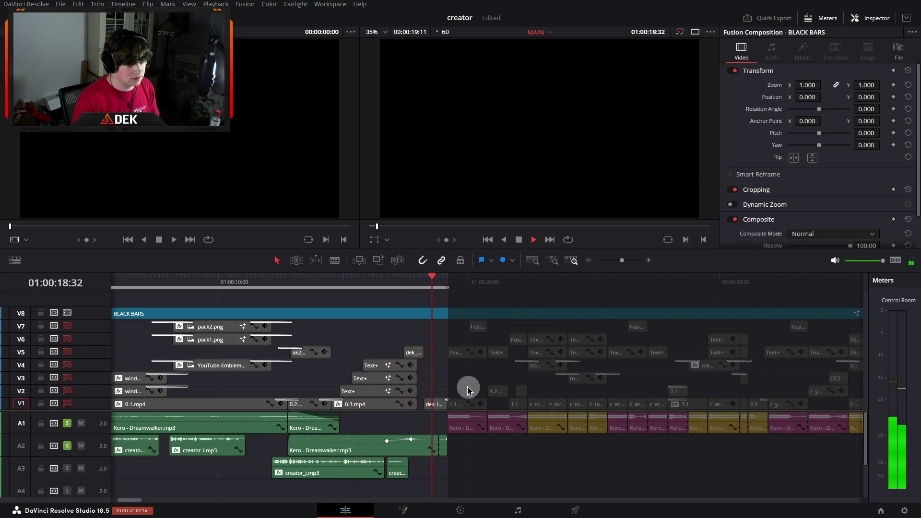
pyautogui.press('space')
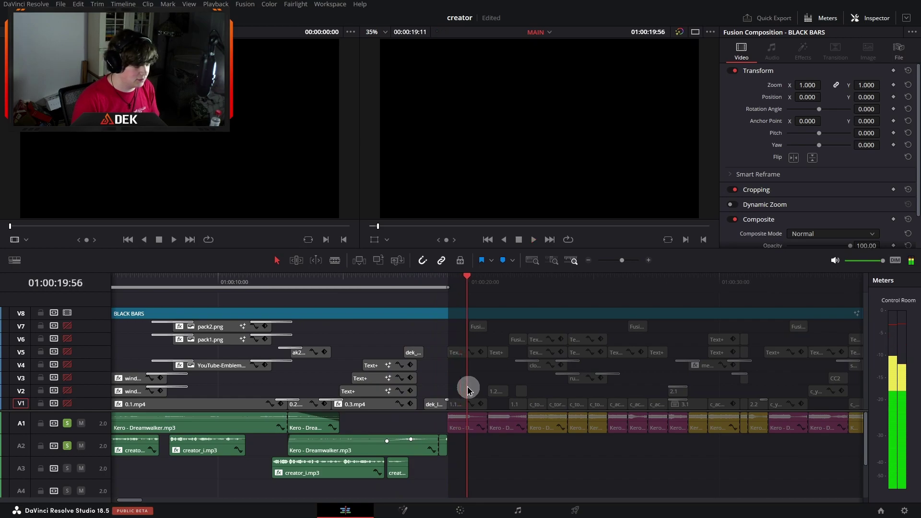
pyautogui.hscroll(-5, 465, 384)
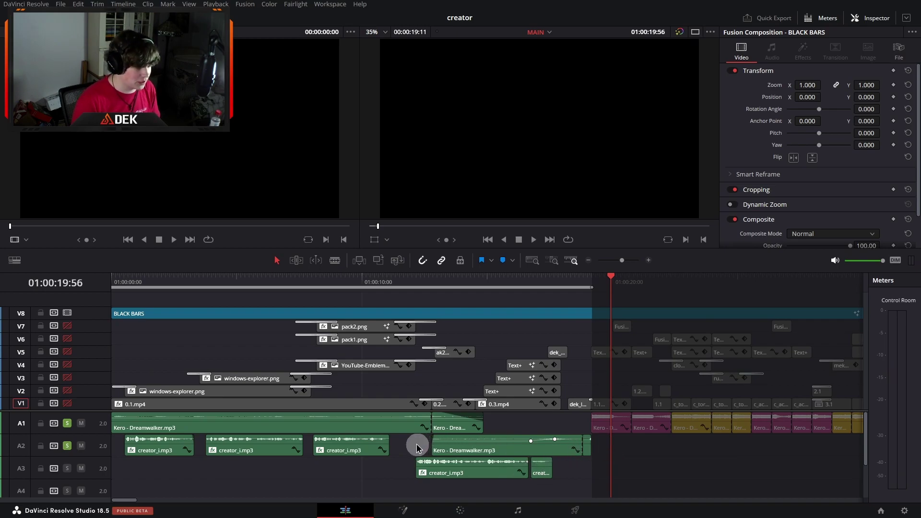
# Move the long Kero - Dreamwalker clip from A1 to A4 and extend its end right.
pyautogui.moveTo(417, 445); pyautogui.dragTo(589, 428)
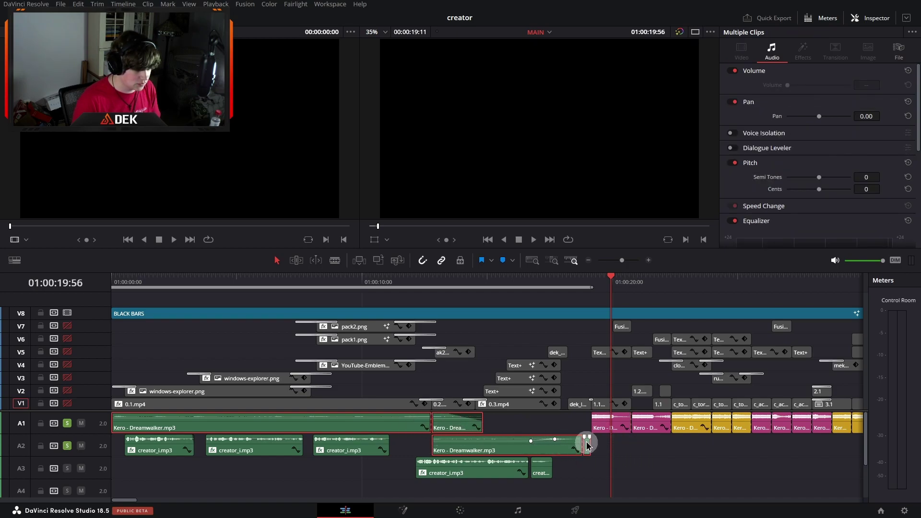
pyautogui.scroll(-2, 468, 445)
pyautogui.scroll(2, 467, 445)
pyautogui.moveTo(395, 424); pyautogui.dragTo(393, 480)
pyautogui.scroll(-2, 392, 479)
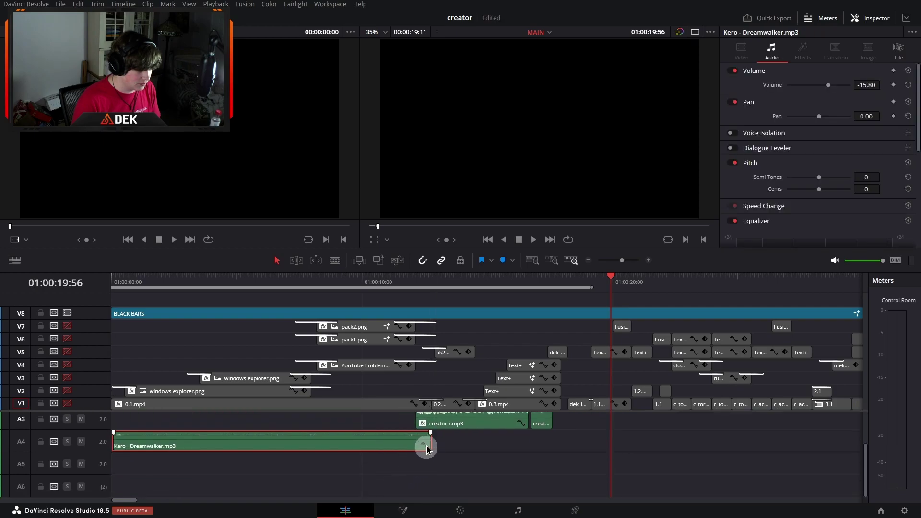
pyautogui.moveTo(430, 442); pyautogui.dragTo(775, 441)
# Solo A4 and remove the solo from A1 and A2.
pyautogui.click(67, 441)
pyautogui.scroll(2, 66, 444)
pyautogui.click(66, 446)
pyautogui.click(64, 424)
# Play the intro from the start, scrubbing to about 01:00:12:57, then stop.
pyautogui.click(115, 277)
pyautogui.press('space')
pyautogui.moveTo(115, 280); pyautogui.dragTo(427, 284)
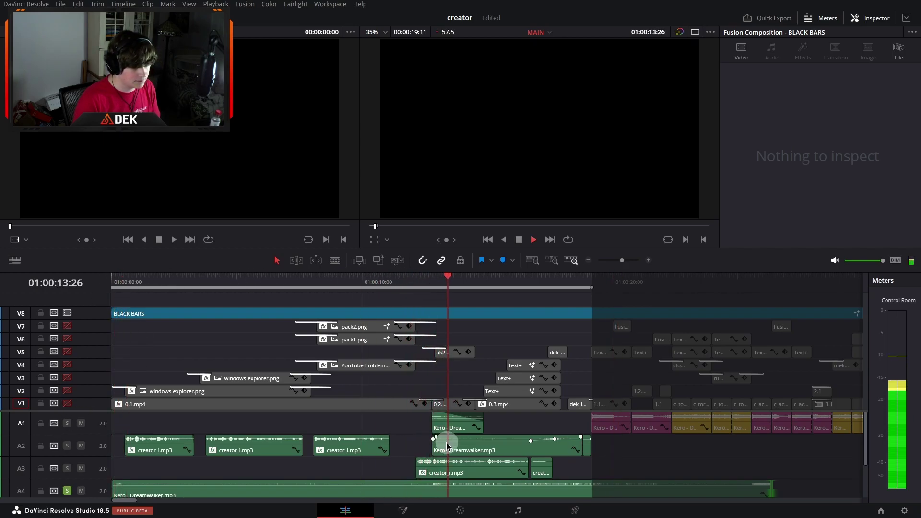
pyautogui.scroll(-2, 440, 445)
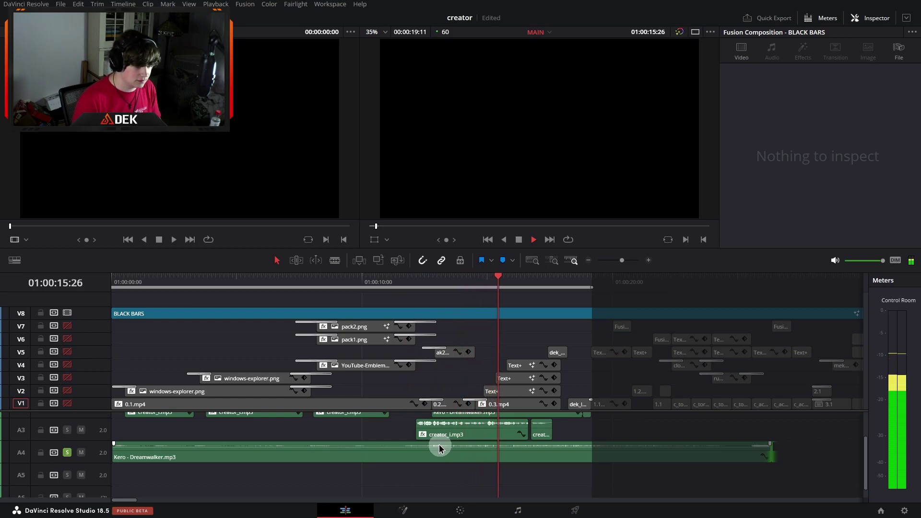
pyautogui.hscroll(3, 686, 457)
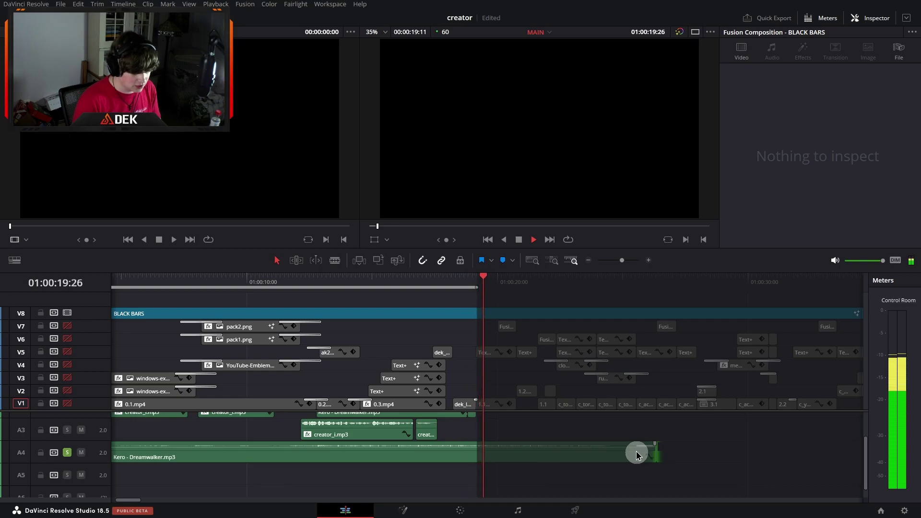
pyautogui.press('space')
pyautogui.scroll(2, 540, 450)
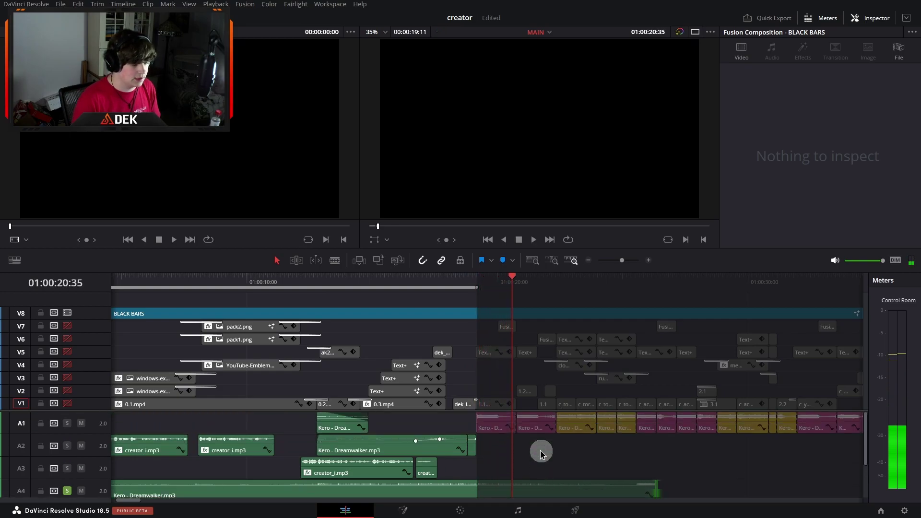
pyautogui.hscroll(-3, 540, 451)
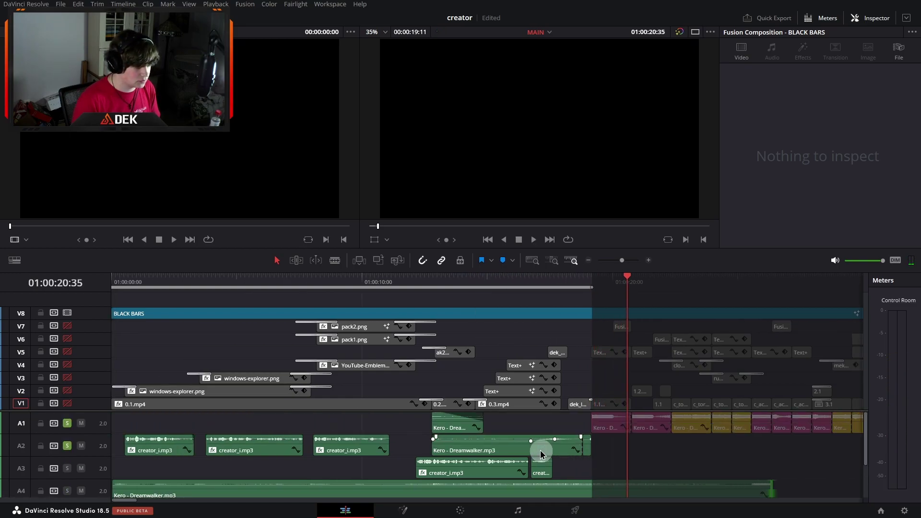
# Undo moving the Kero - Dreamwalker clip to A4, returning it to A1.
pyautogui.hotkey('ctrl', 'z')
pyautogui.hotkey('ctrl', 'z')
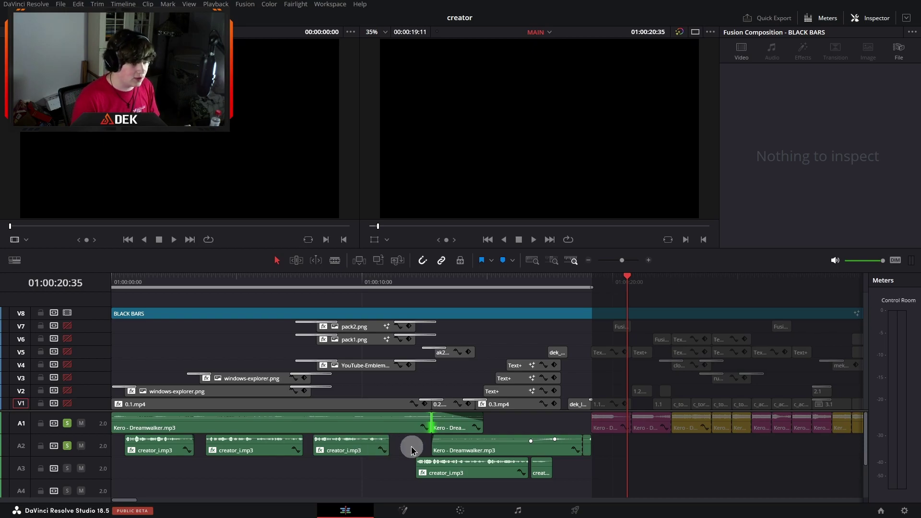
# Compare the Kero clips' Inspector volumes on A1 and A2 (-21.60 and -5.20).
pyautogui.click(439, 427)
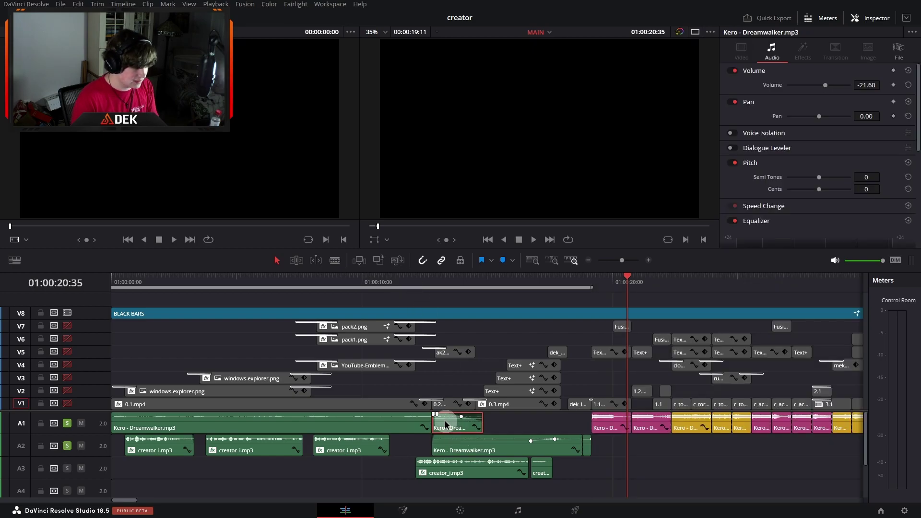
pyautogui.click(454, 449)
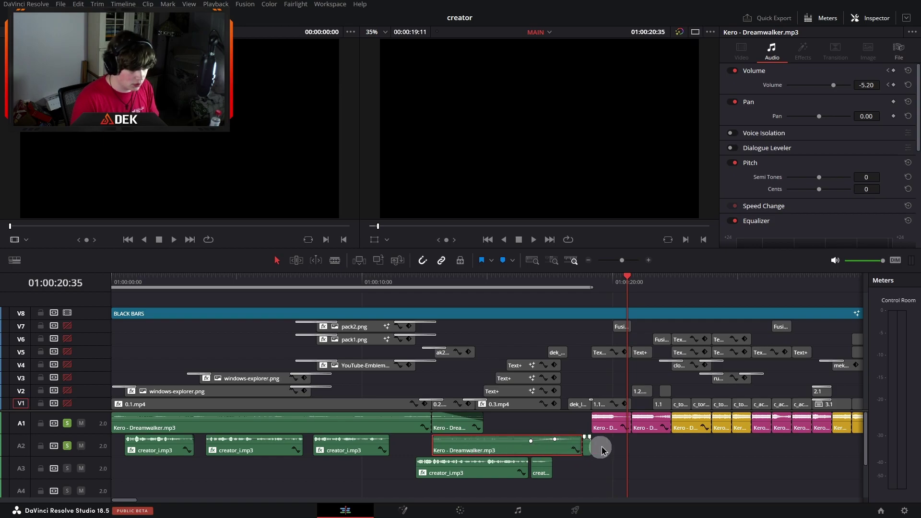
pyautogui.keyDown('ctrl'); pyautogui.click(587, 445); pyautogui.keyUp('ctrl')
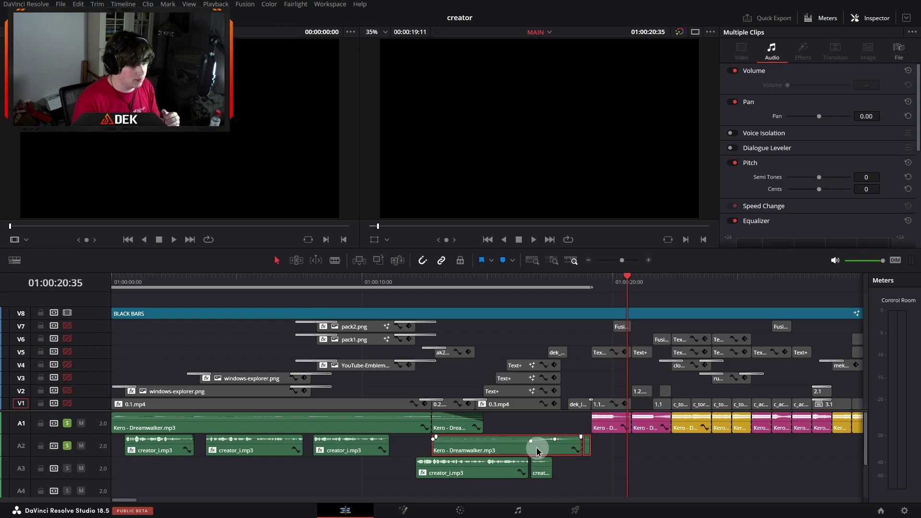
pyautogui.click(441, 420)
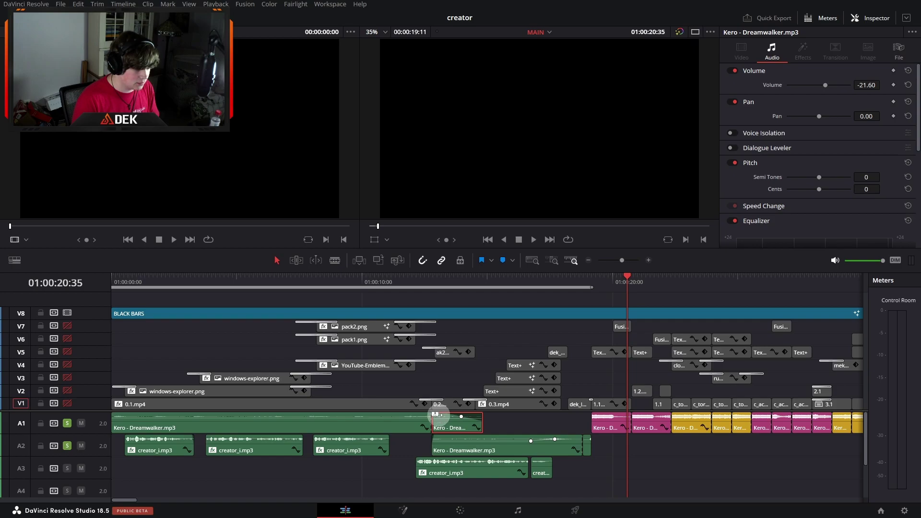
pyautogui.click(435, 437)
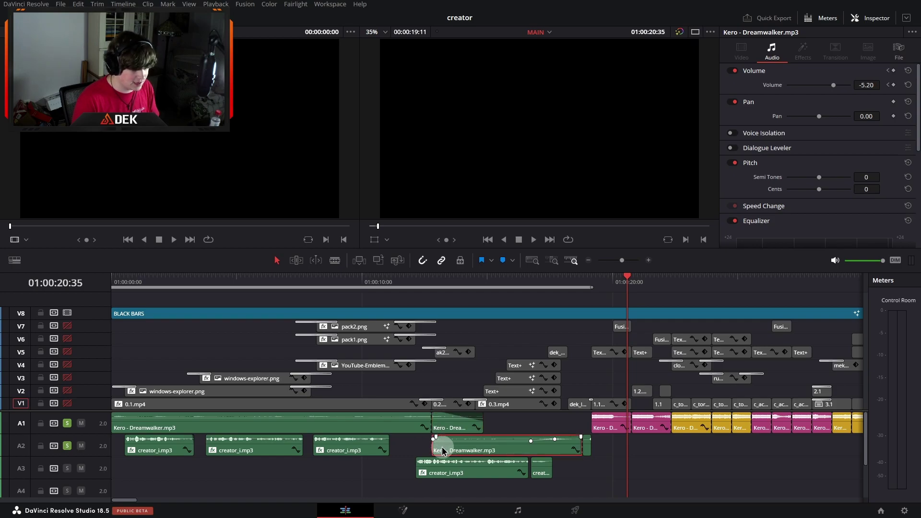
# Play the intro music from about 01:00:11:21 and again from 01:00:12:25.
pyautogui.click(397, 281)
pyautogui.press('space')
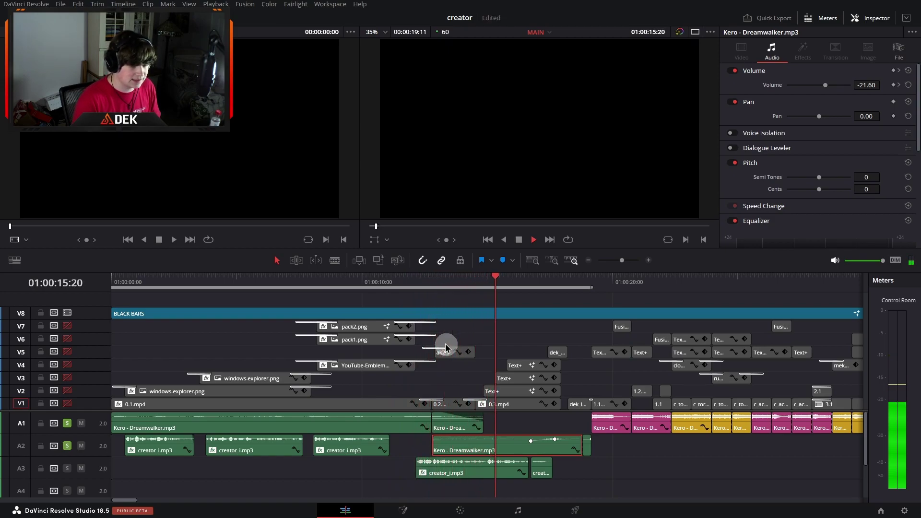
pyautogui.press('space')
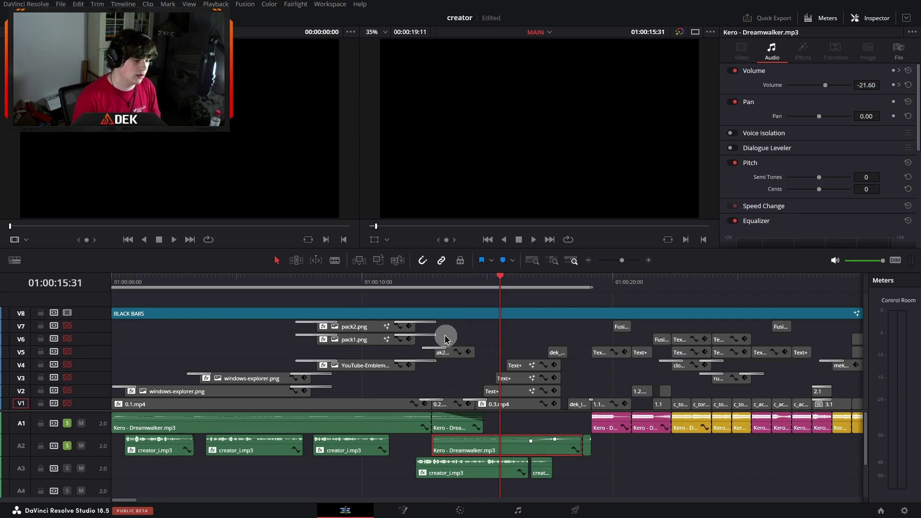
pyautogui.click(420, 283)
pyautogui.press('space')
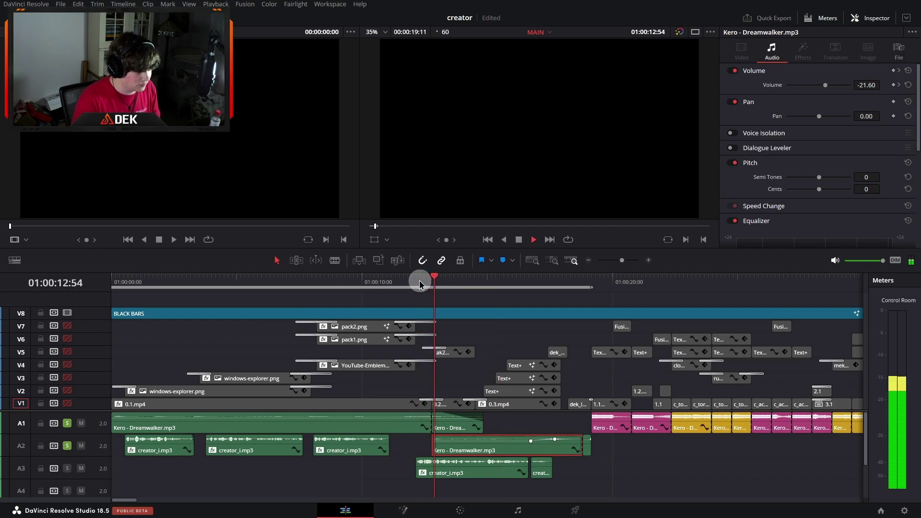
pyautogui.press('space')
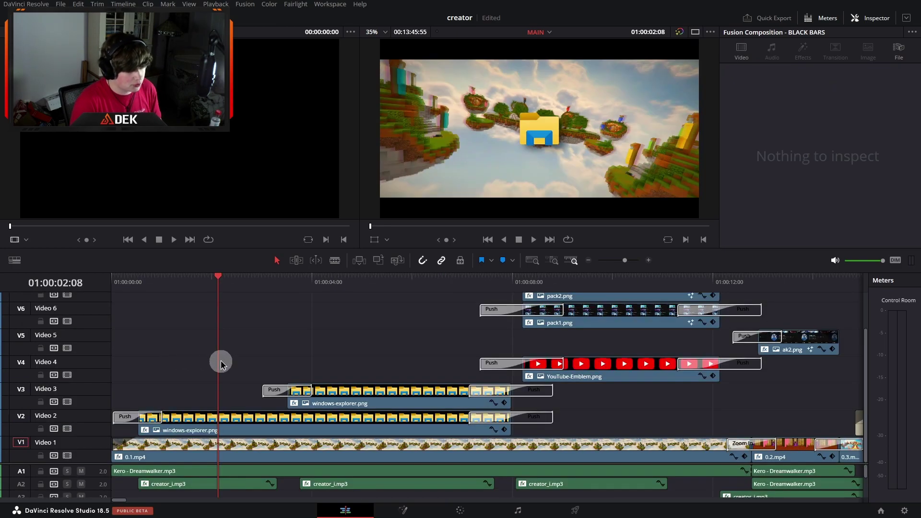
# Select the BLACK BARS clip on V8 to view its settings, then set the viewer zoom to Fit.
pyautogui.scroll(2, 187, 417)
pyautogui.click(219, 312)
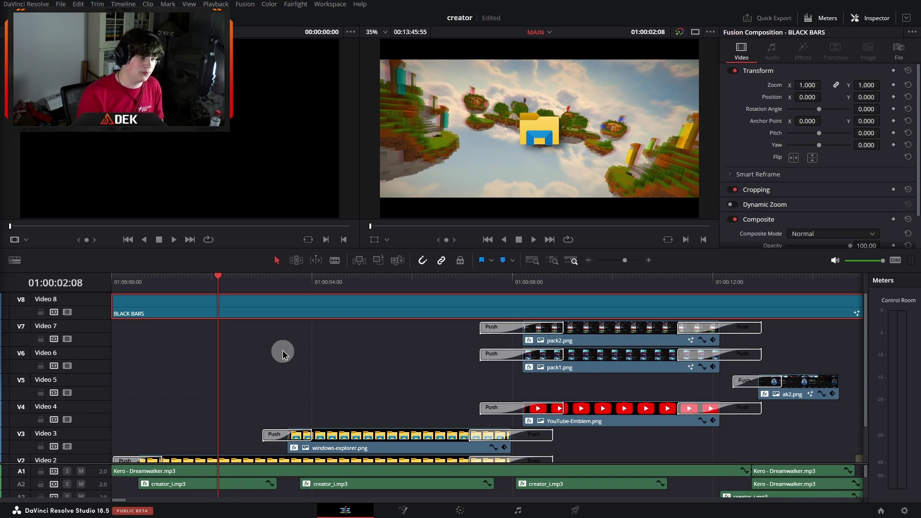
pyautogui.scroll(5, 634, 174)
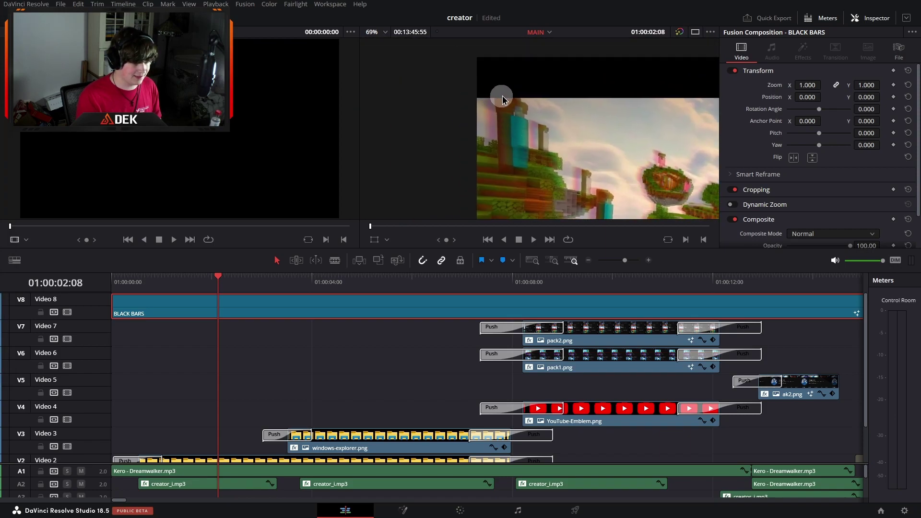
pyautogui.click(373, 32)
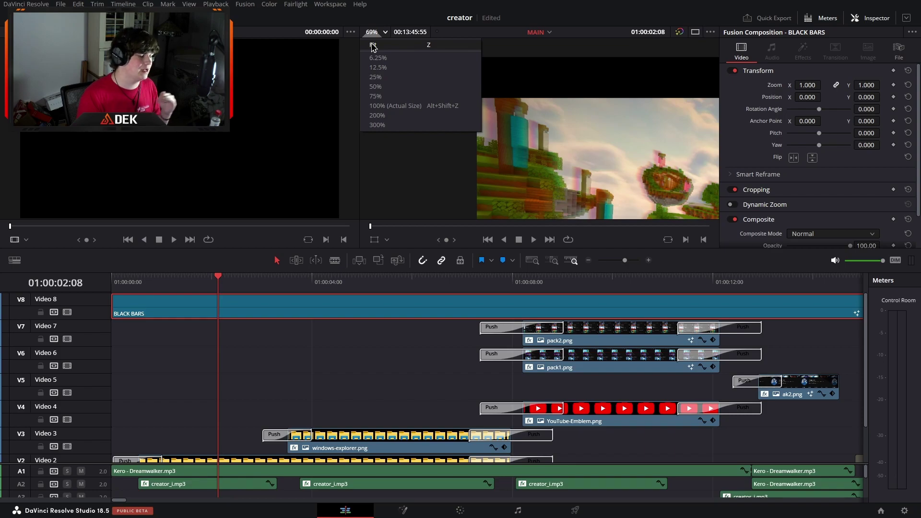
pyautogui.click(373, 45)
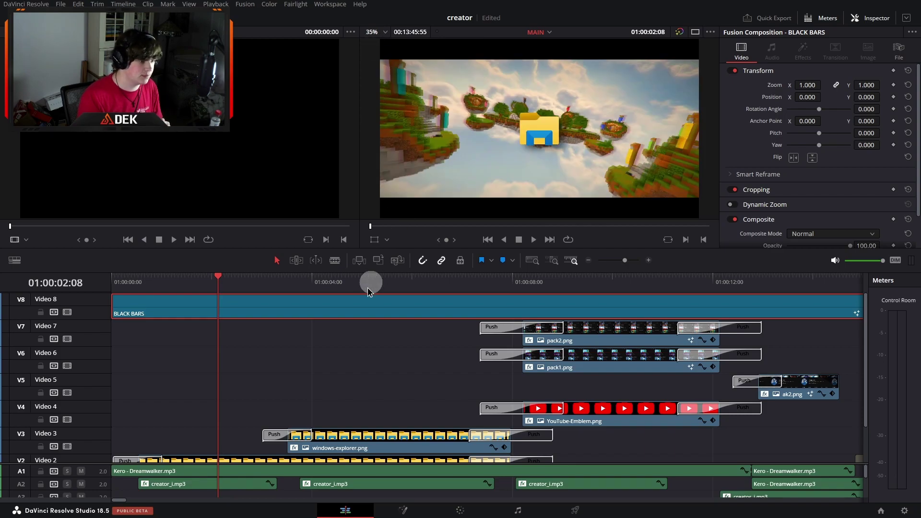
# Open BLACK BARS on the Fusion page and inspect the Background1_1 and Background1 nodes.
pyautogui.click(402, 510)
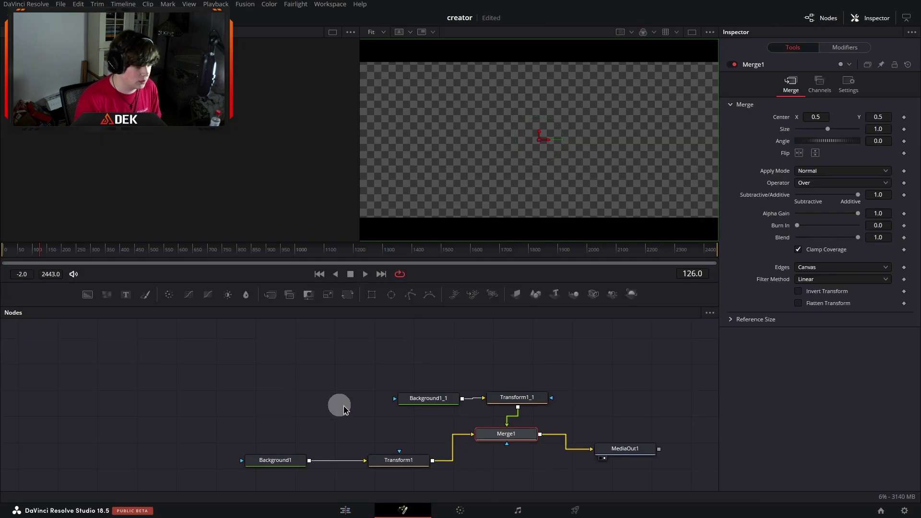
pyautogui.moveTo(348, 410); pyautogui.dragTo(280, 366)
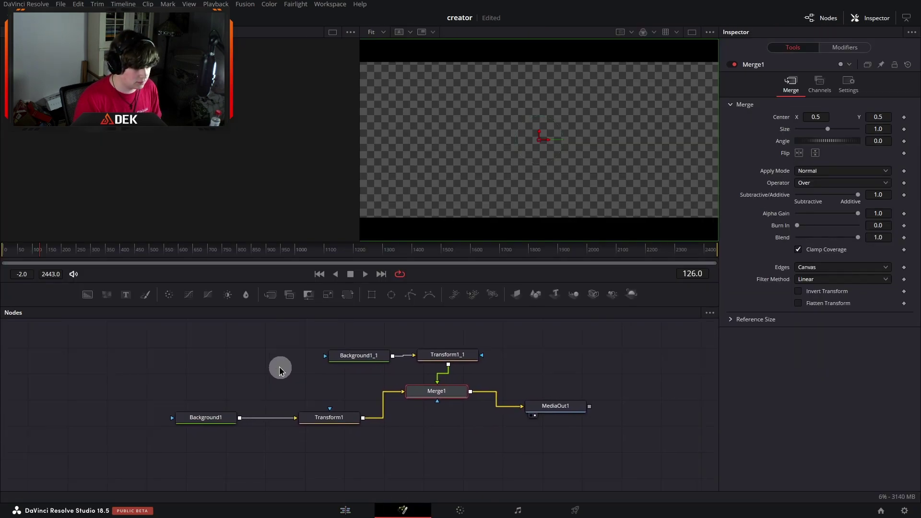
pyautogui.click(213, 418)
pyautogui.click(355, 355)
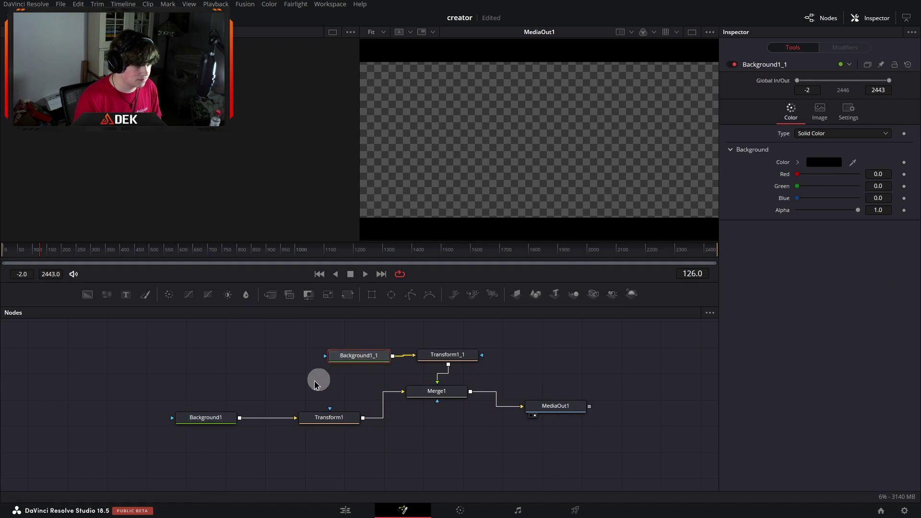
pyautogui.click(222, 416)
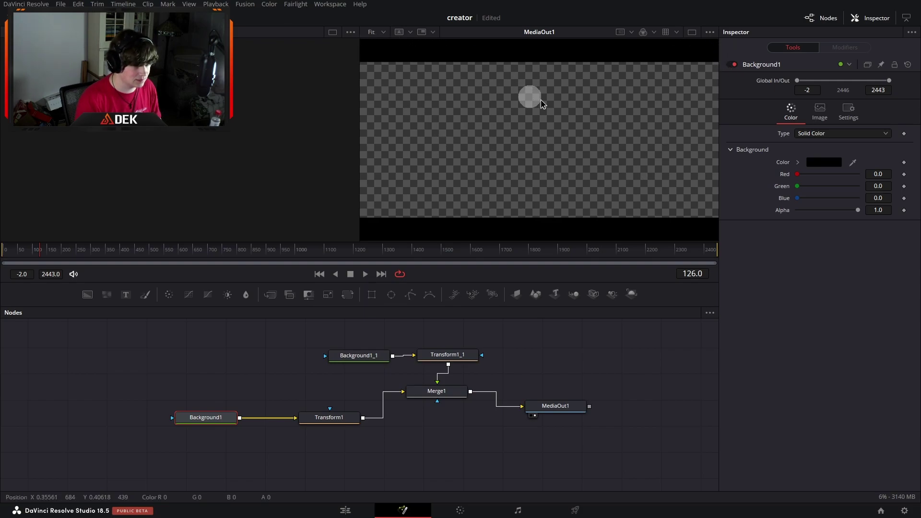
# Inspect the Transform1, Merge1 and MediaOut1 nodes, nudging Transform1 slightly left.
pyautogui.click(334, 420)
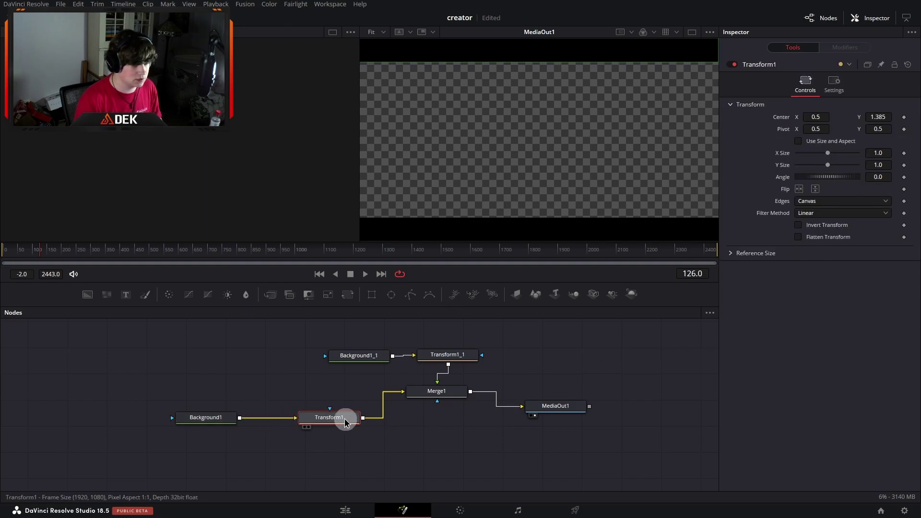
pyautogui.moveTo(337, 421); pyautogui.dragTo(334, 421)
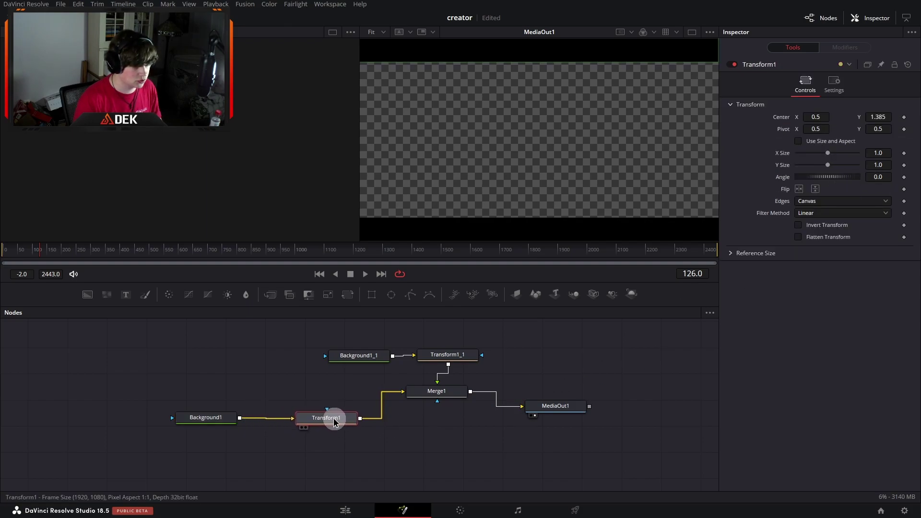
pyautogui.click(425, 394)
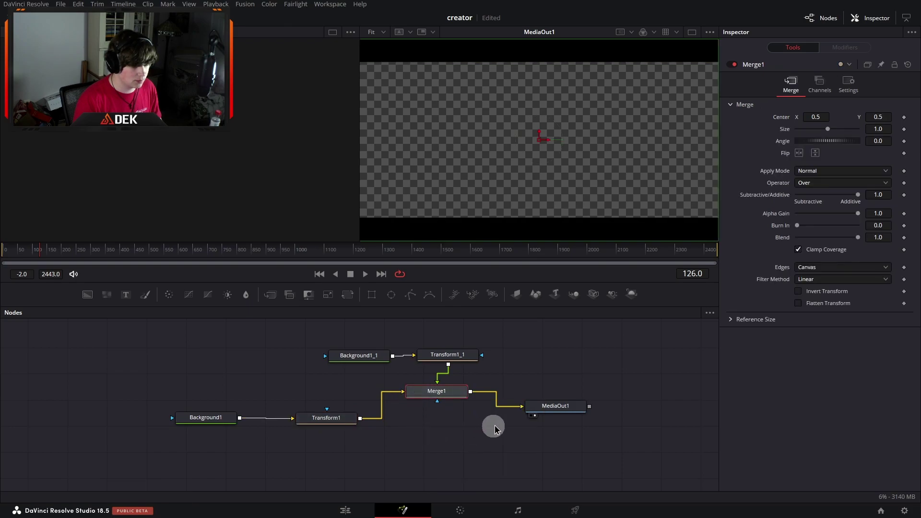
pyautogui.click(560, 411)
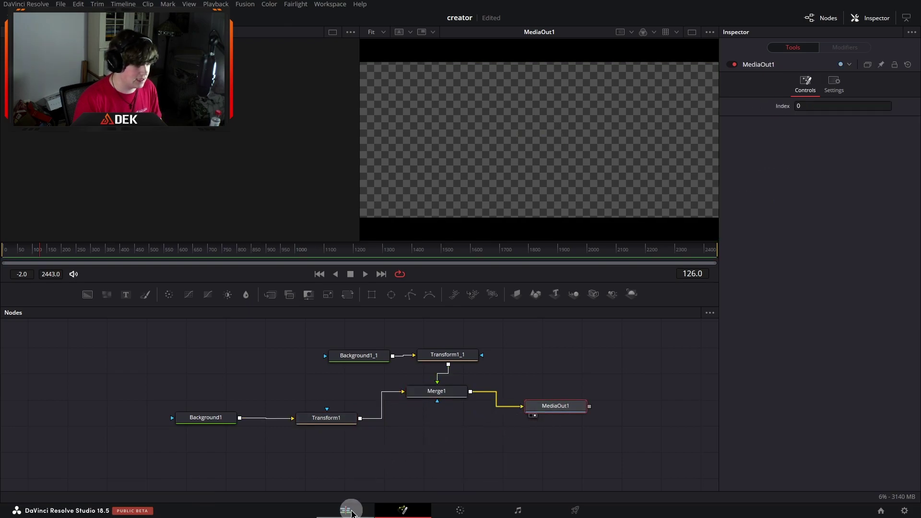
# Return to the Edit page, re-enable the BLACK BARS clip, and select 0.1.mp4 on V1.
pyautogui.click(347, 511)
pyautogui.click(442, 411)
pyautogui.click(319, 309)
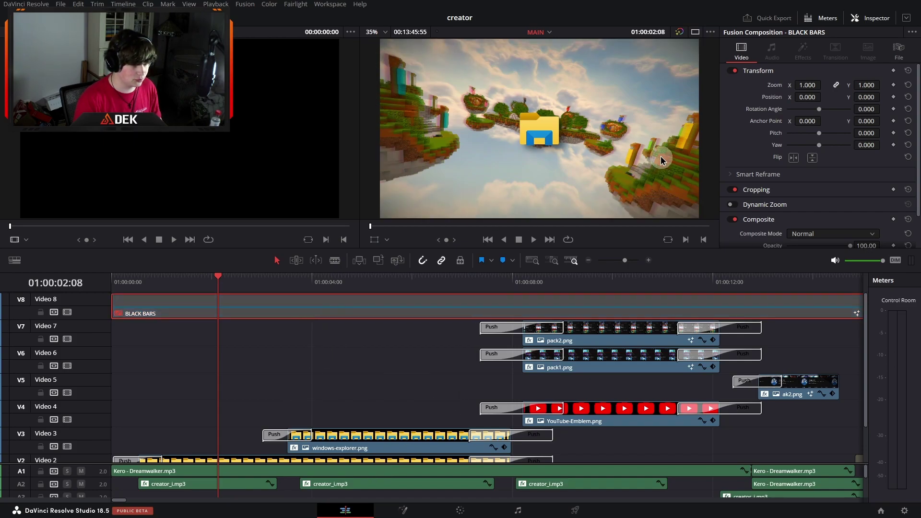
pyautogui.hotkey('ctrl', 'z')
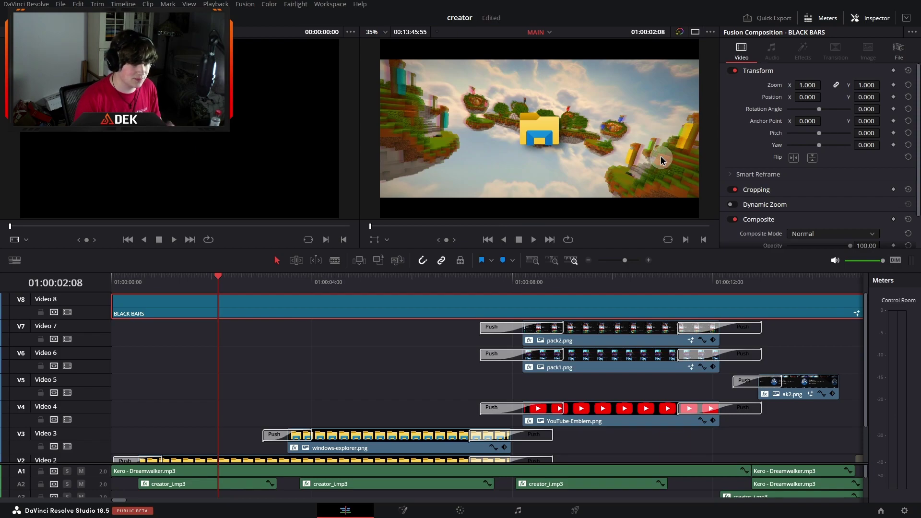
pyautogui.scroll(-3, 266, 361)
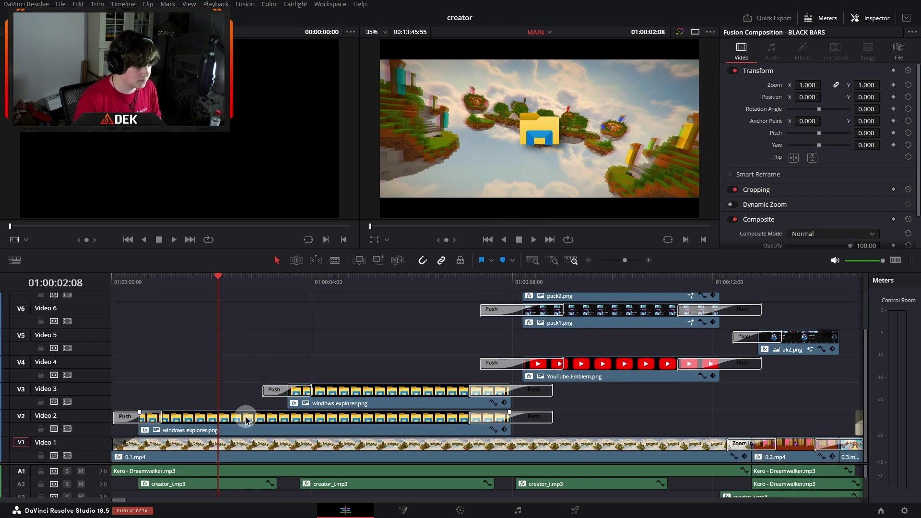
pyautogui.click(245, 447)
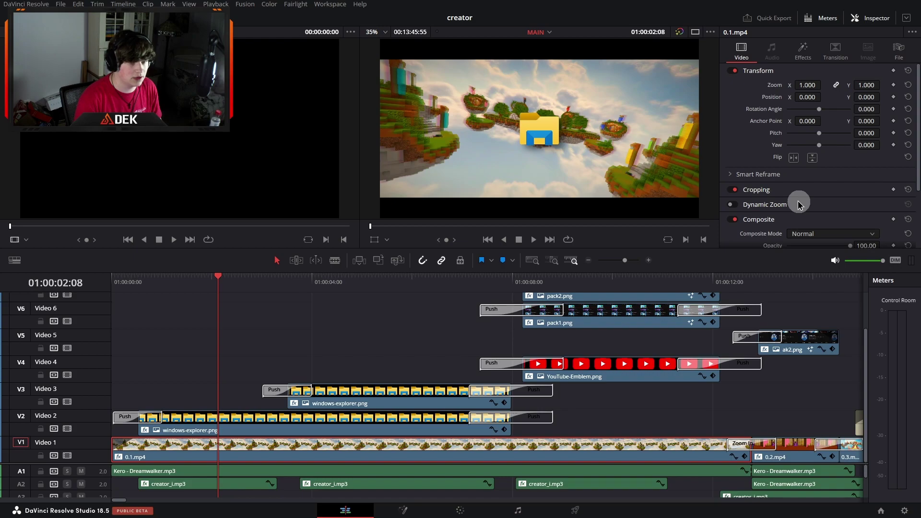
# View windows-explorer.png's Drop Shadow effect (strength 0.500, angle 37.5) and zoom the timeline in.
pyautogui.click(804, 57)
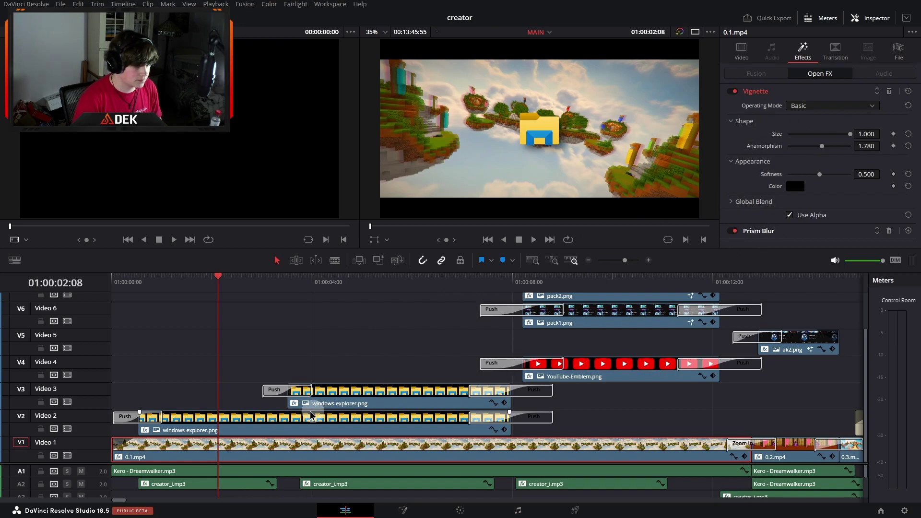
pyautogui.click(253, 430)
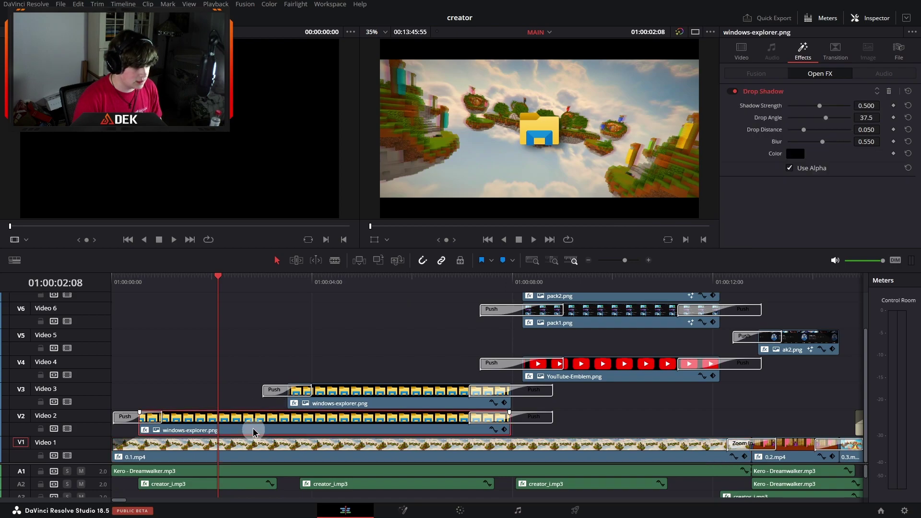
pyautogui.click(649, 260)
pyautogui.hscroll(3, 499, 345)
# Play the folder icon intro from about two seconds, stopping at 01:00:06:28.
pyautogui.click(510, 283)
pyautogui.click(249, 283)
pyautogui.press('space')
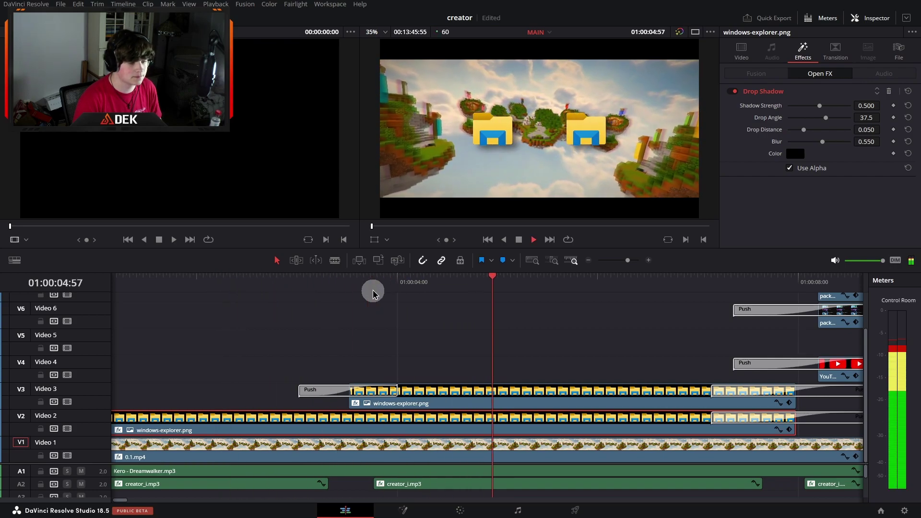
pyautogui.press('space')
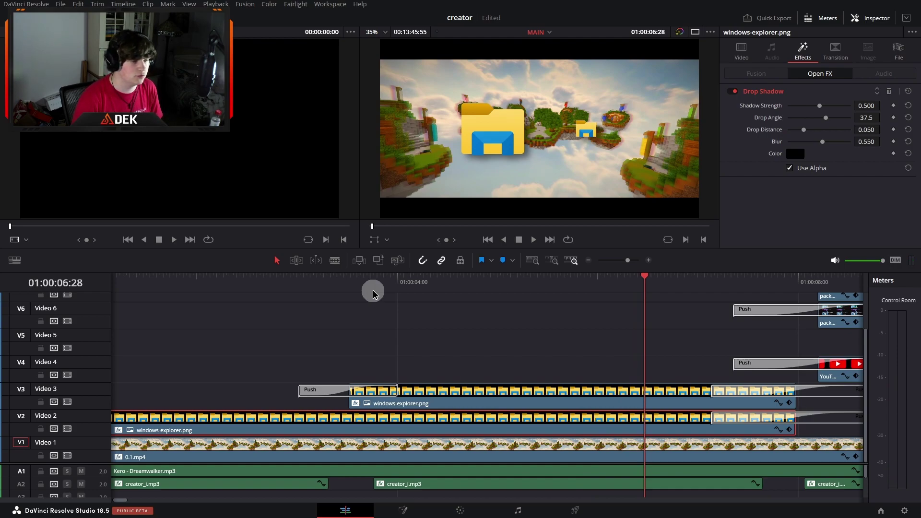
# Show the V2 windows-explorer.png Position X keyframe curve and select its second keyframe.
pyautogui.click(779, 429)
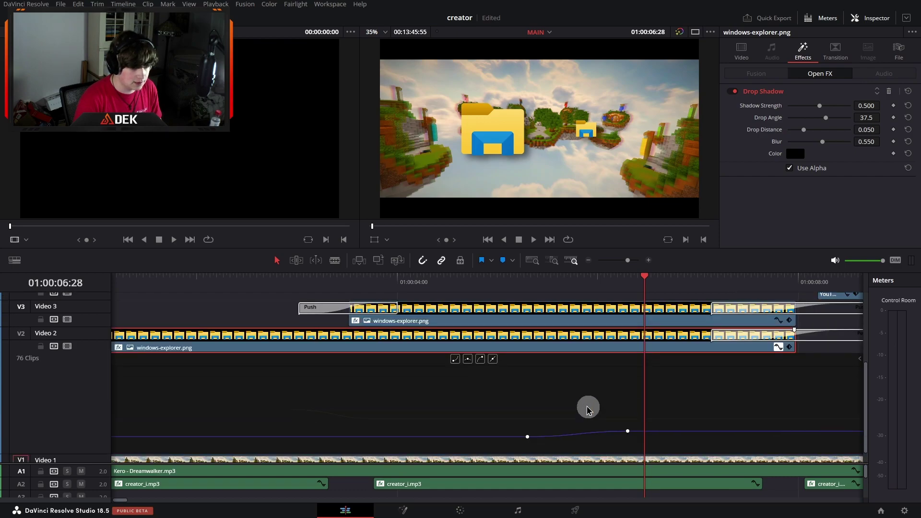
pyautogui.hscroll(-3, 451, 400)
pyautogui.click(434, 401)
pyautogui.moveTo(374, 289); pyautogui.dragTo(309, 288)
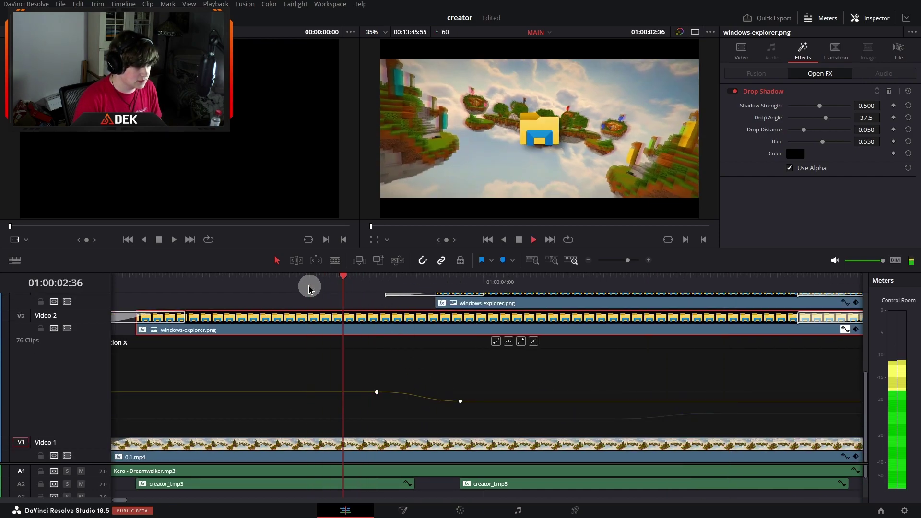
pyautogui.click(519, 239)
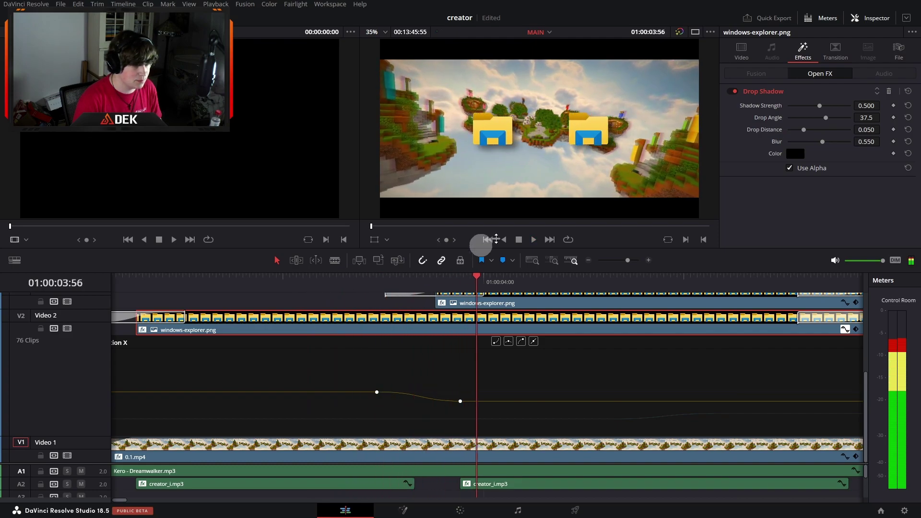
pyautogui.moveTo(377, 392)
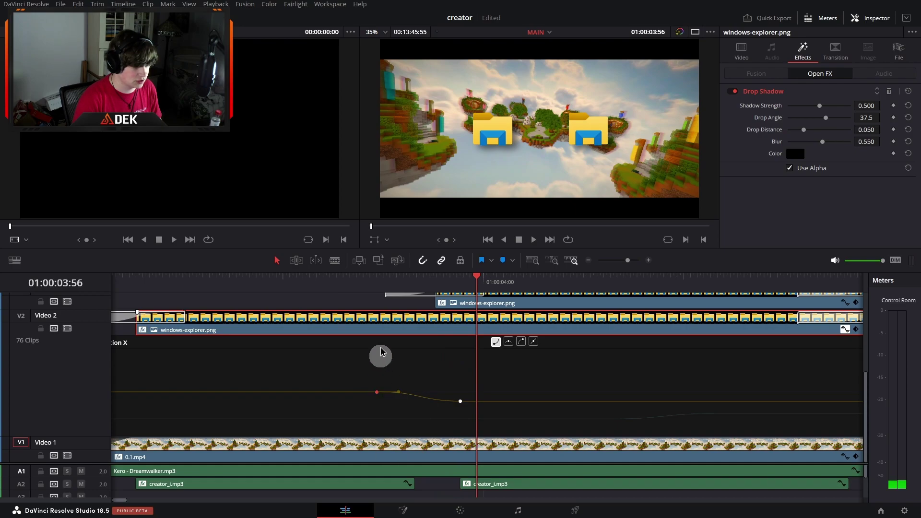
pyautogui.moveTo(382, 280); pyautogui.dragTo(377, 283)
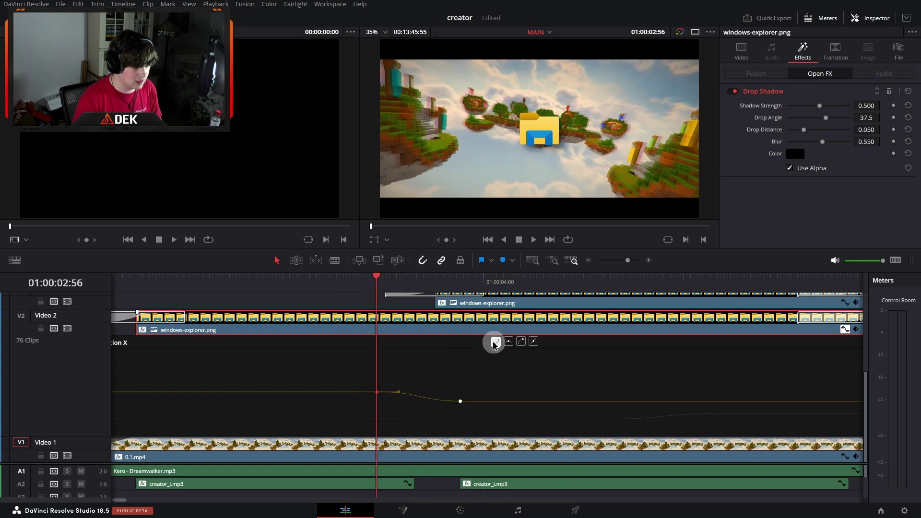
pyautogui.click(461, 401)
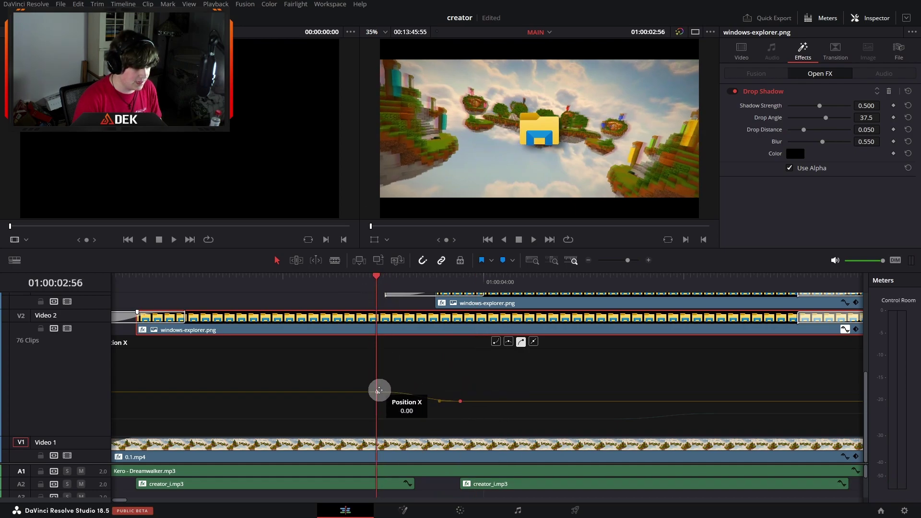
# Close the V2 curve editor, open the V3 clip's Zoom X curve, then show V2's zoom curve.
pyautogui.click(846, 331)
pyautogui.hscroll(5, 503, 389)
pyautogui.click(633, 403)
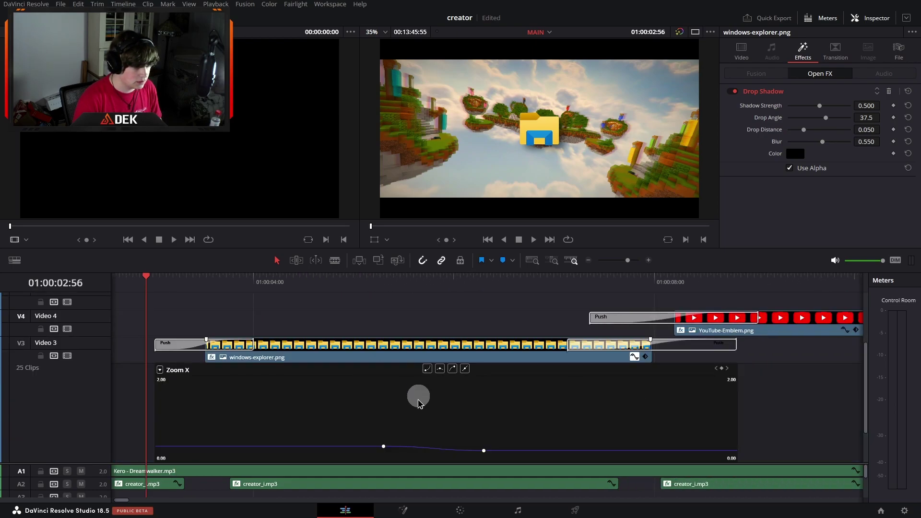
pyautogui.click(417, 447)
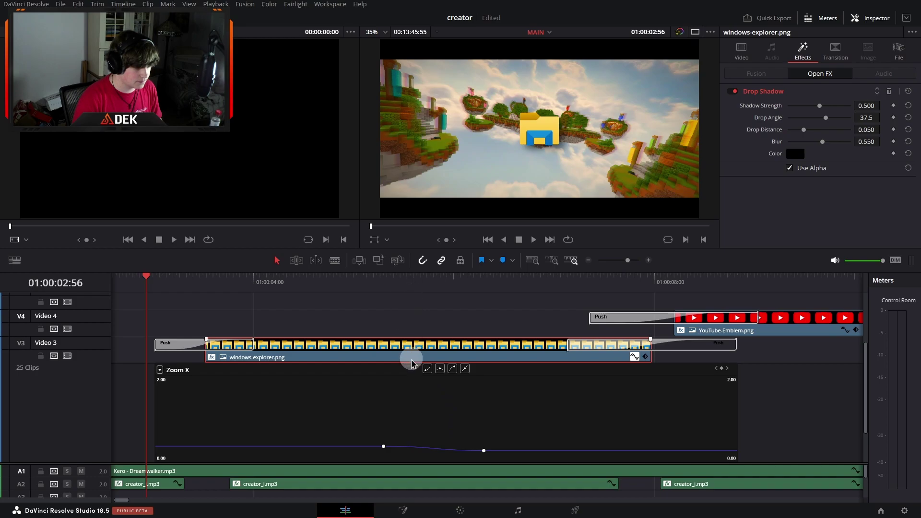
pyautogui.scroll(-5, 411, 362)
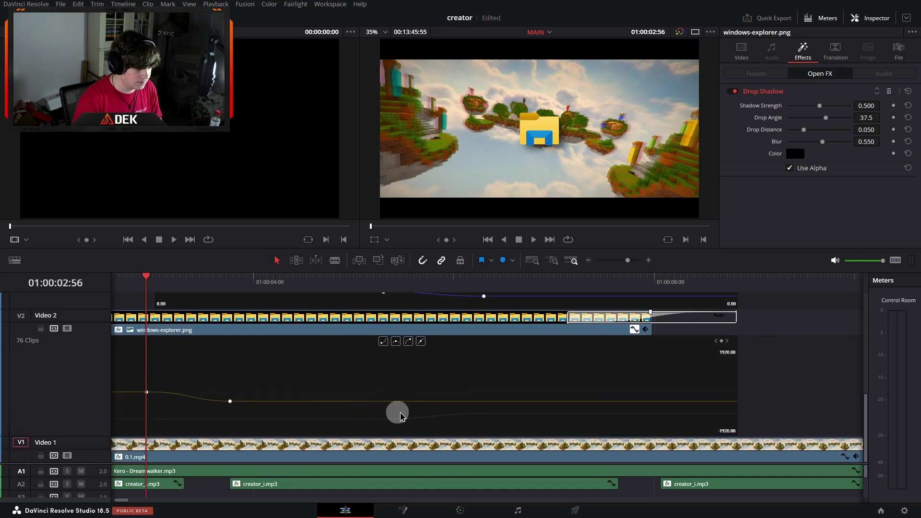
pyautogui.click(409, 418)
# Play the windows-explorer zoom animation from about 3.5 seconds, then return to 01:00:05:18.
pyautogui.click(382, 285)
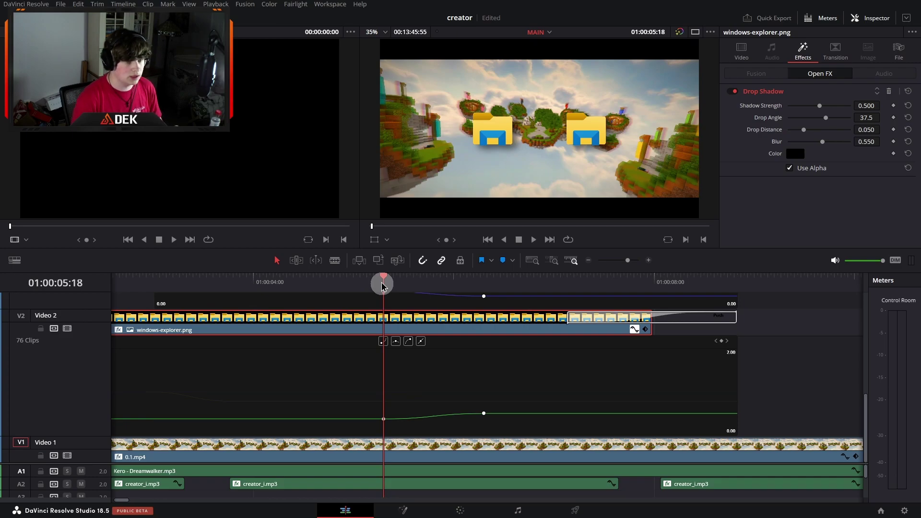
pyautogui.click(229, 284)
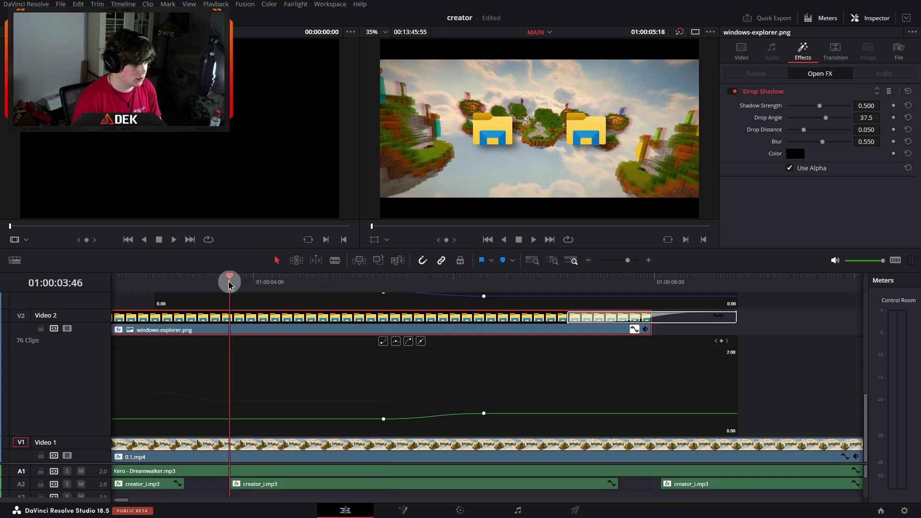
pyautogui.press('space')
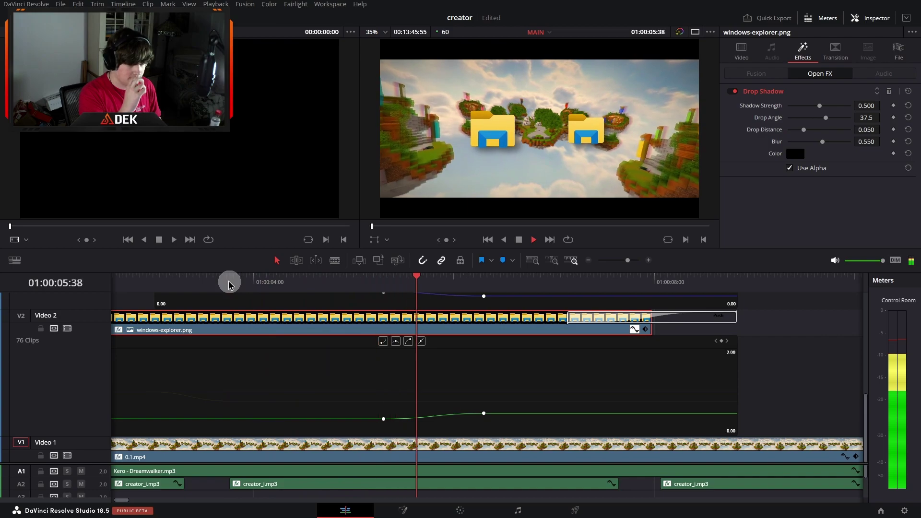
pyautogui.press('space')
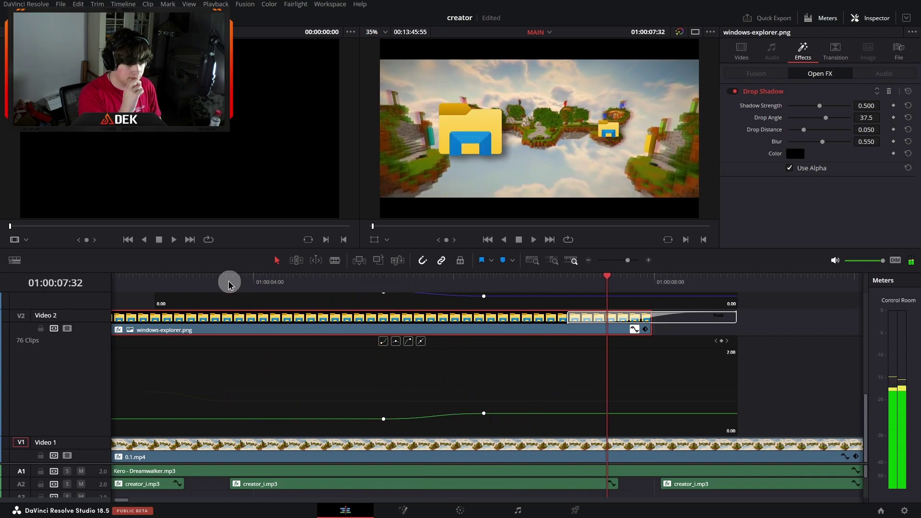
pyautogui.click(383, 281)
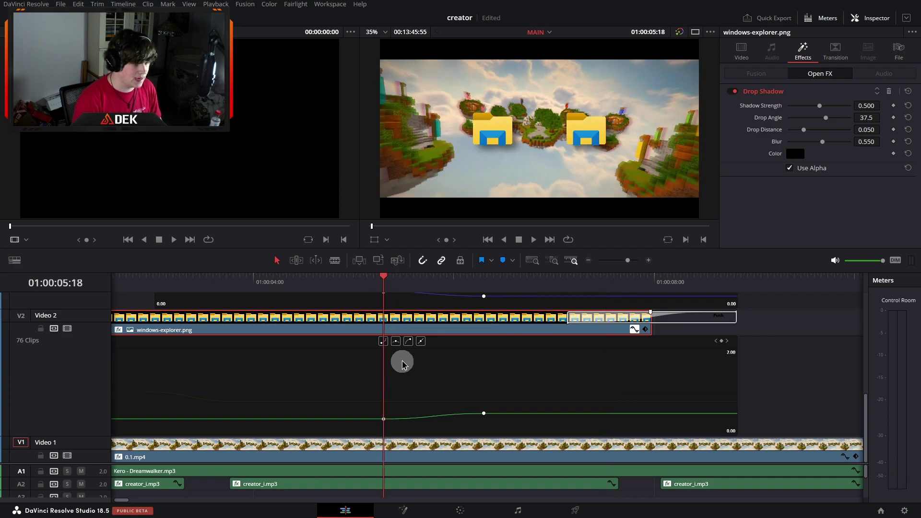
pyautogui.moveTo(385, 287); pyautogui.dragTo(484, 282)
# Select the Zoom keyframe at the playhead and scroll to show the upper video tracks.
pyautogui.scroll(2, 417, 350)
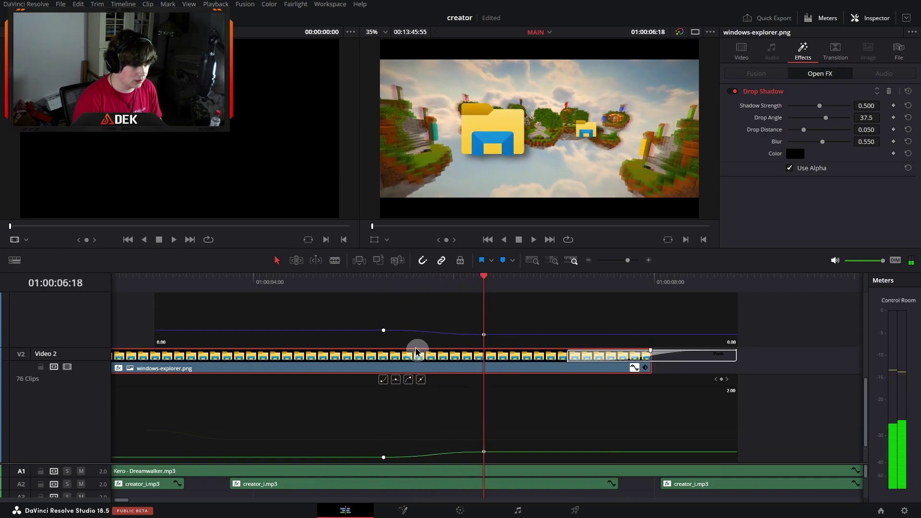
pyautogui.moveTo(384, 332)
pyautogui.click(484, 335)
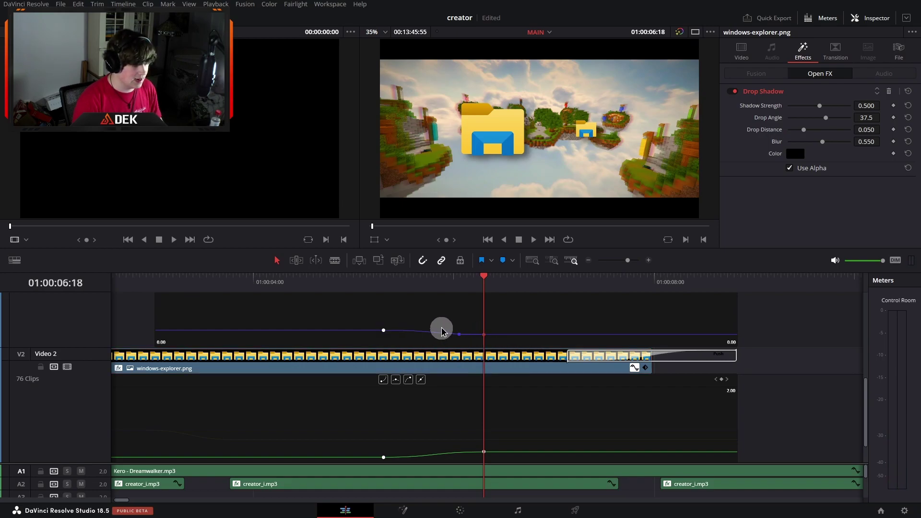
pyautogui.scroll(-2, 422, 434)
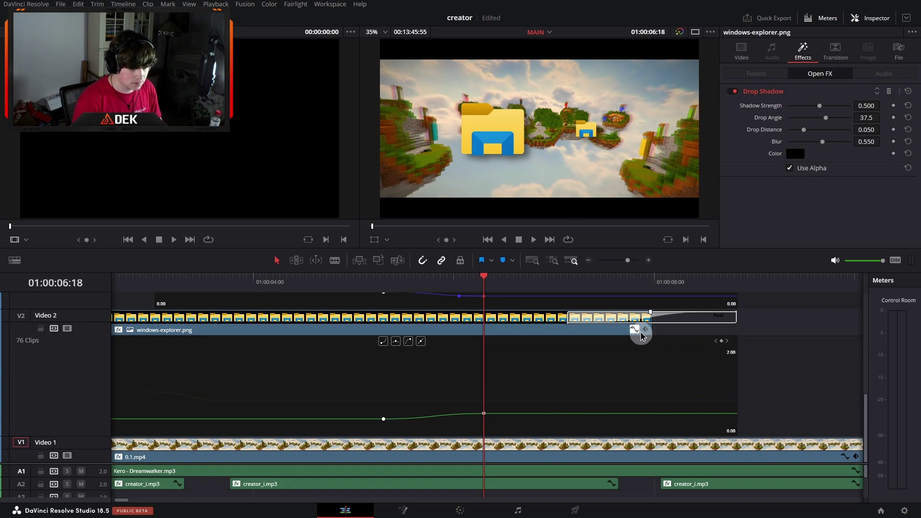
pyautogui.scroll(-2, 636, 332)
# Hide the clip's keyframe curves, zoom the timeline out, and park the playhead near ten seconds.
pyautogui.click(633, 302)
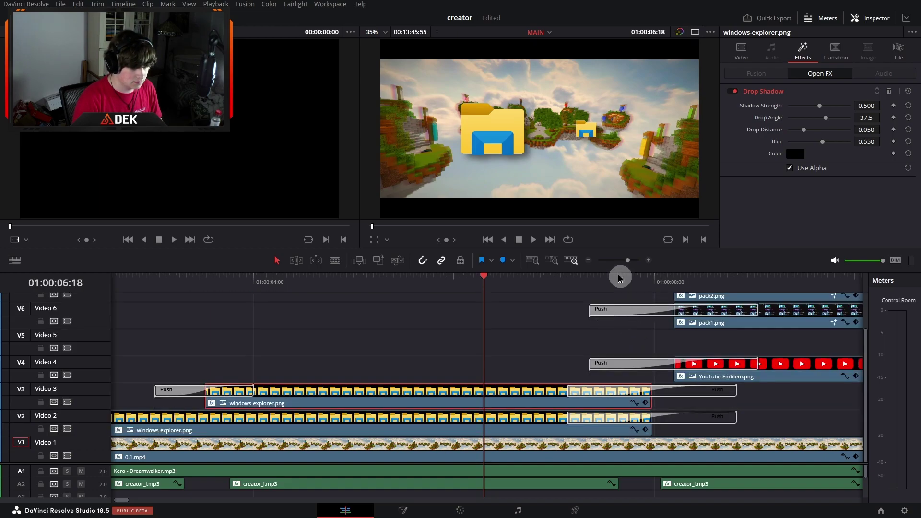
pyautogui.click(588, 260)
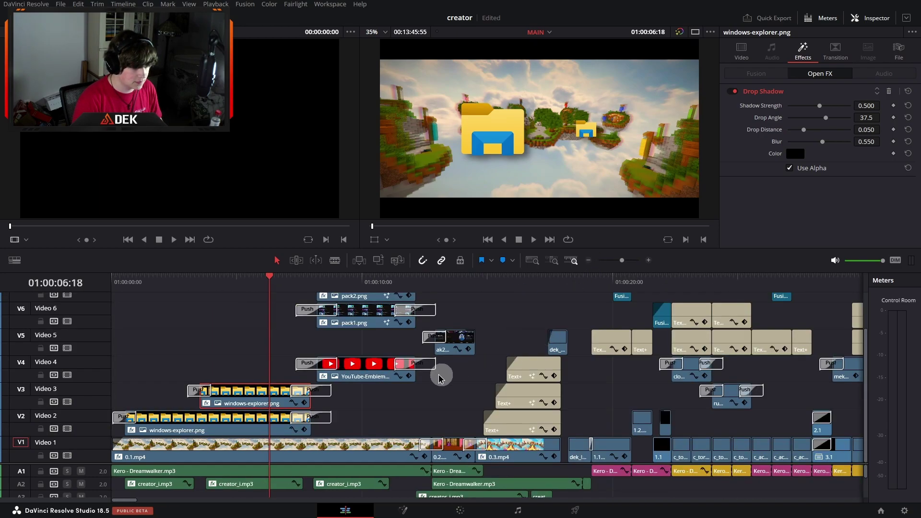
pyautogui.click(367, 281)
pyautogui.scroll(2, 355, 369)
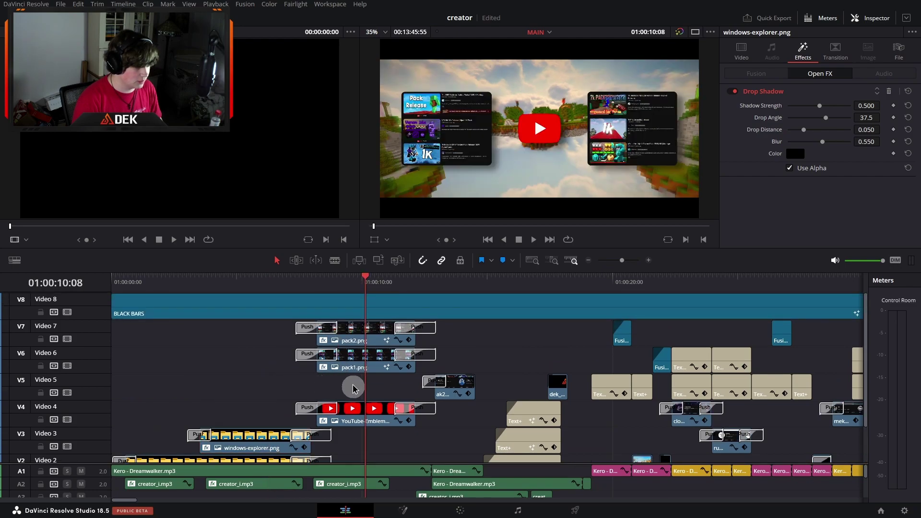
pyautogui.moveTo(354, 384); pyautogui.dragTo(356, 338)
# Disable the BLACK BARS overlay on V8 with D and select the pack2.png clip.
pyautogui.click(266, 354)
pyautogui.click(349, 300)
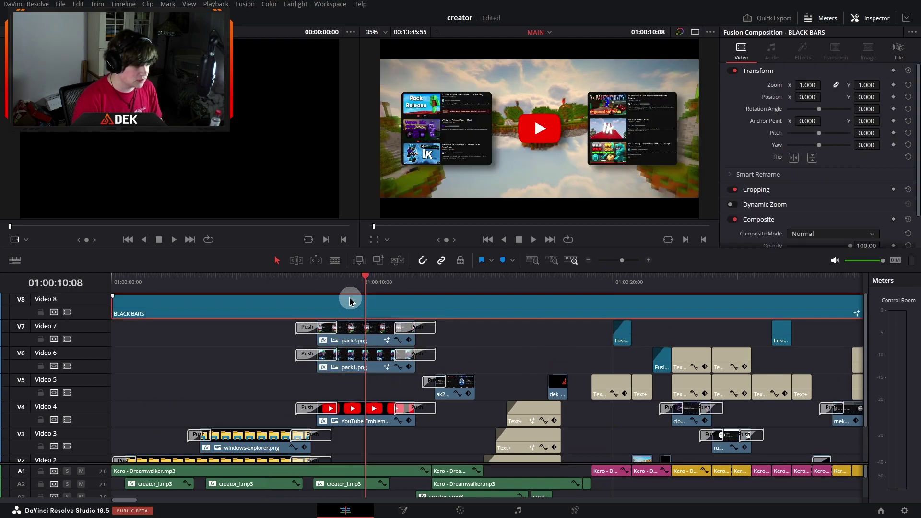
pyautogui.press('d')
pyautogui.click(360, 340)
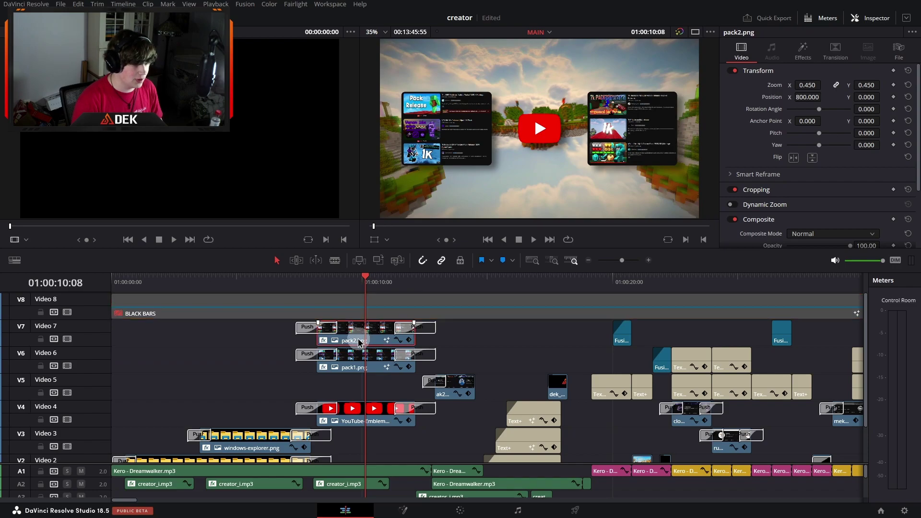
pyautogui.click(386, 513)
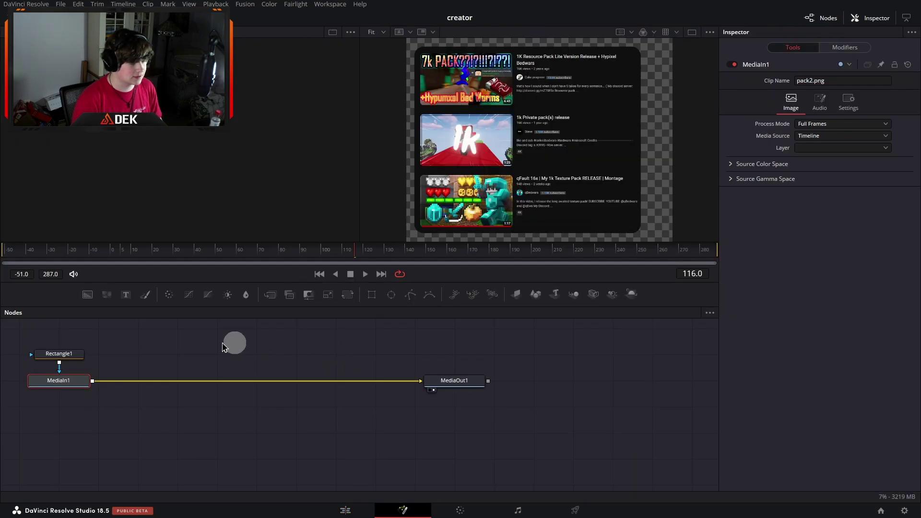
pyautogui.click(59, 354)
pyautogui.click(392, 295)
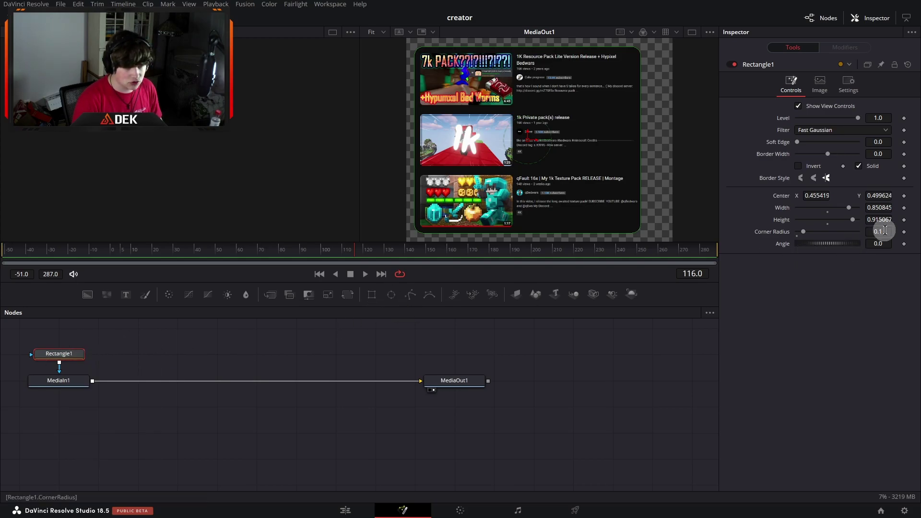
pyautogui.moveTo(886, 230)
pyautogui.mouseDown()
pyautogui.moveTo(871, 232)
pyautogui.moveTo(881, 232)
pyautogui.mouseUp()
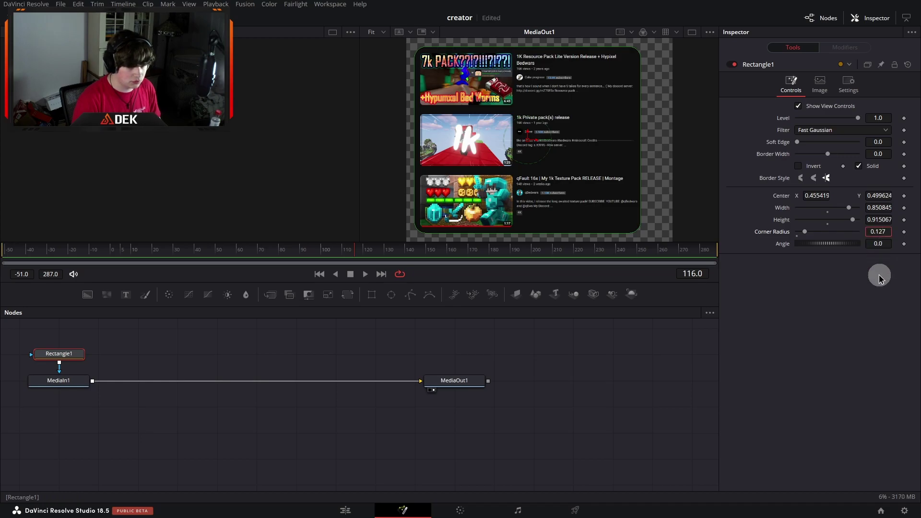
pyautogui.write('0.1')
pyautogui.press('Tab')
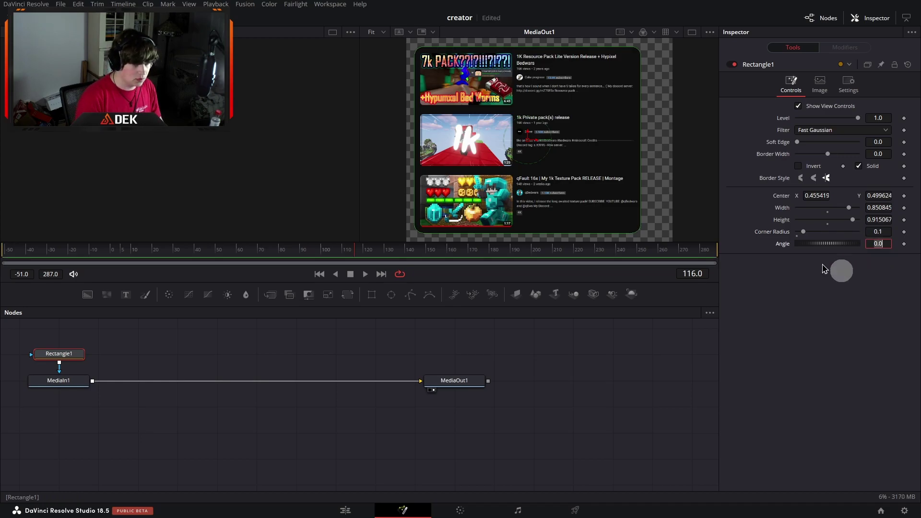
pyautogui.moveTo(418, 54); pyautogui.dragTo(420, 55)
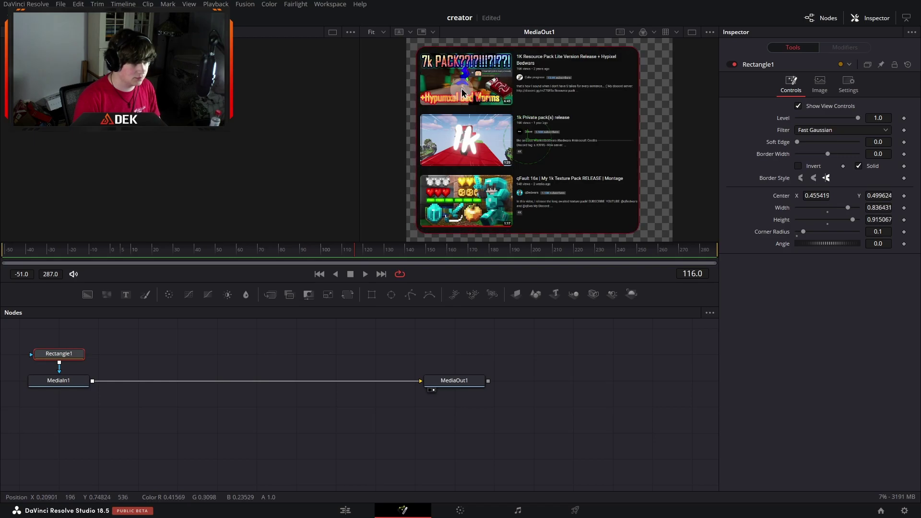
pyautogui.hotkey('ctrl', 'z')
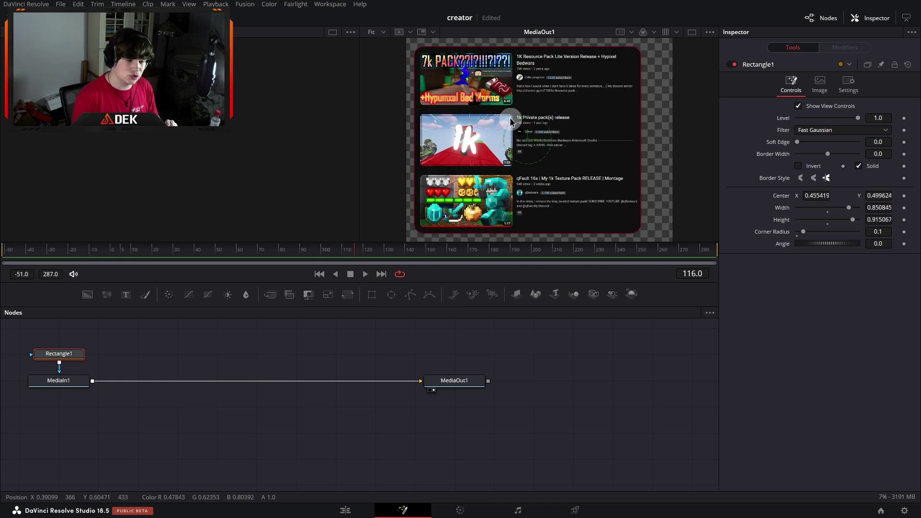
# Back on the Edit page, re-enable the BLACK BARS overlay with D.
pyautogui.click(345, 510)
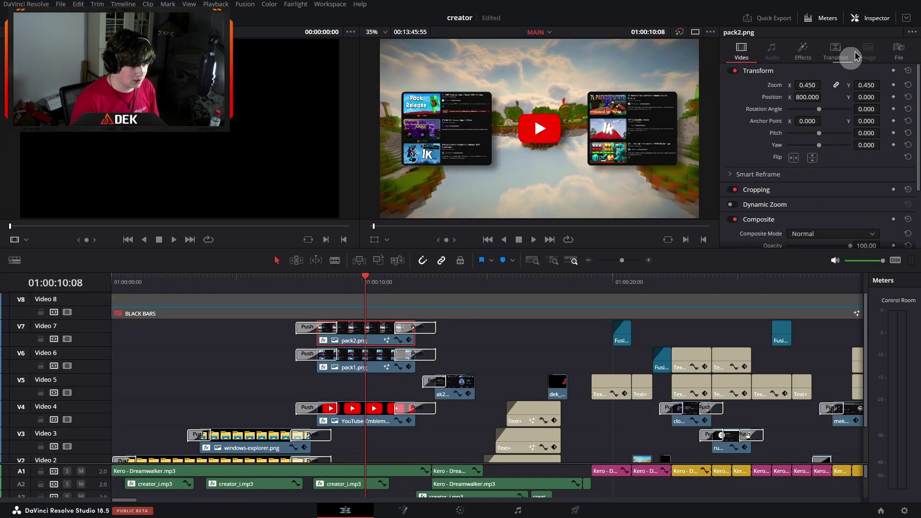
pyautogui.click(803, 52)
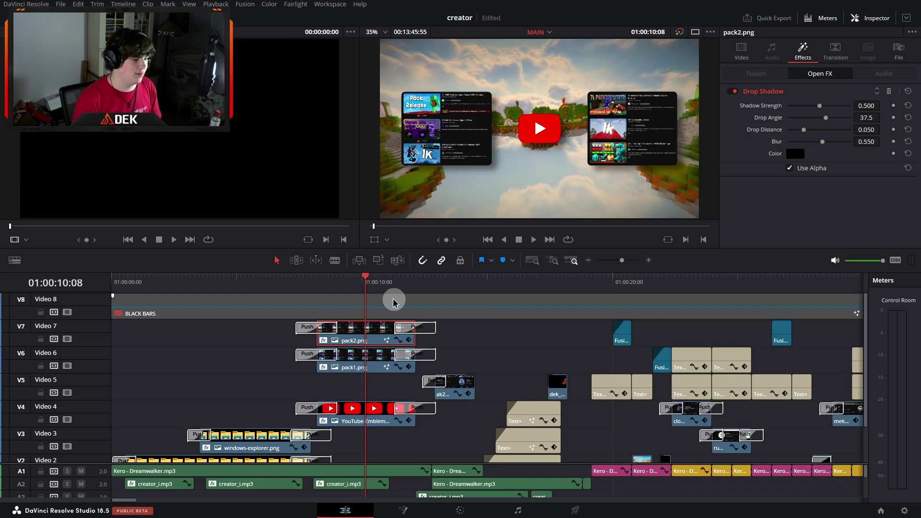
pyautogui.click(377, 308)
pyautogui.press('d')
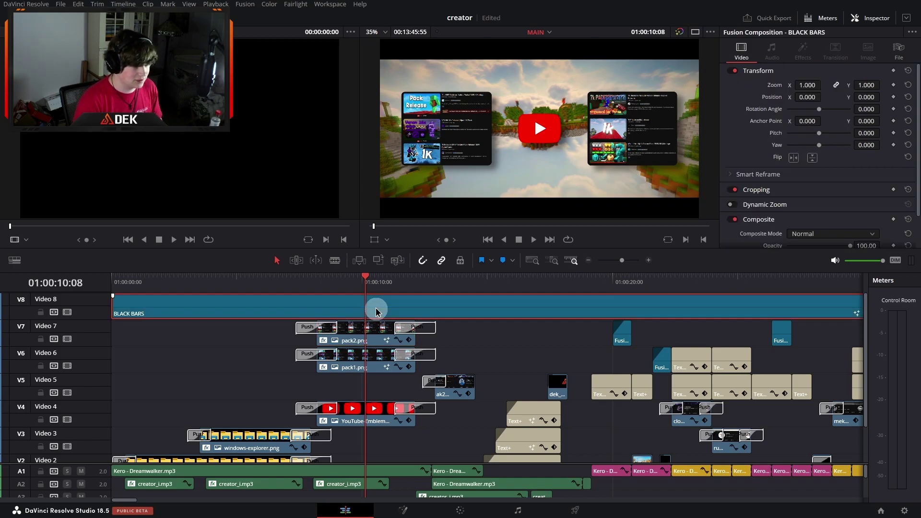
# Select the ak2.png channel card on V5 and enlarge the preview centred on the card.
pyautogui.scroll(-3, 375, 336)
pyautogui.click(468, 460)
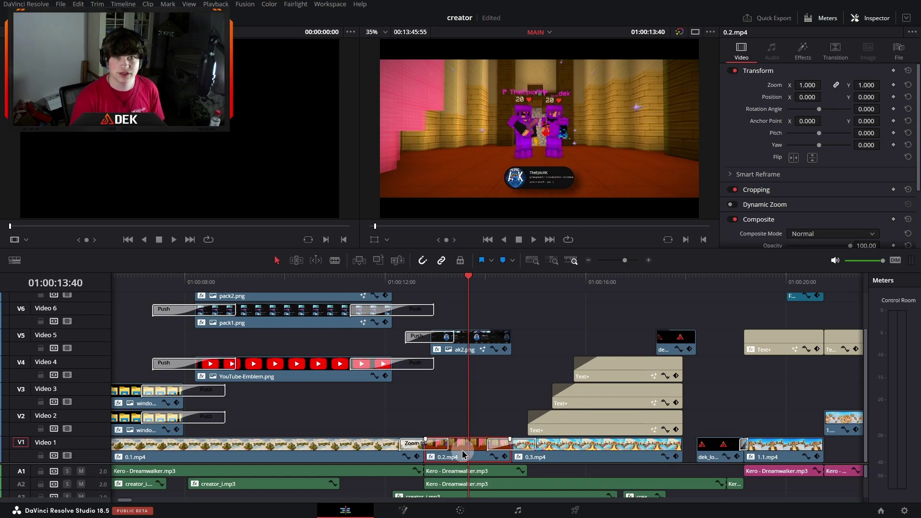
pyautogui.click(468, 348)
pyautogui.scroll(1, 469, 350)
pyautogui.click(649, 260)
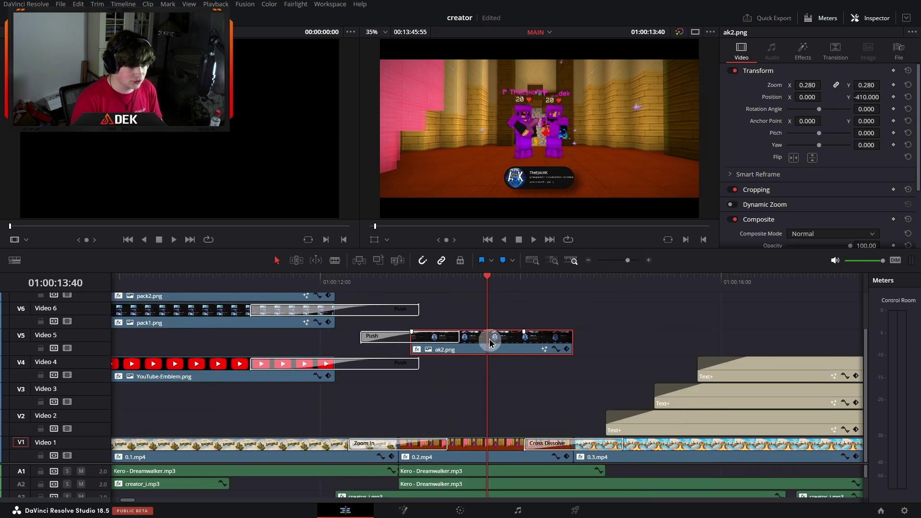
pyautogui.scroll(5, 535, 102)
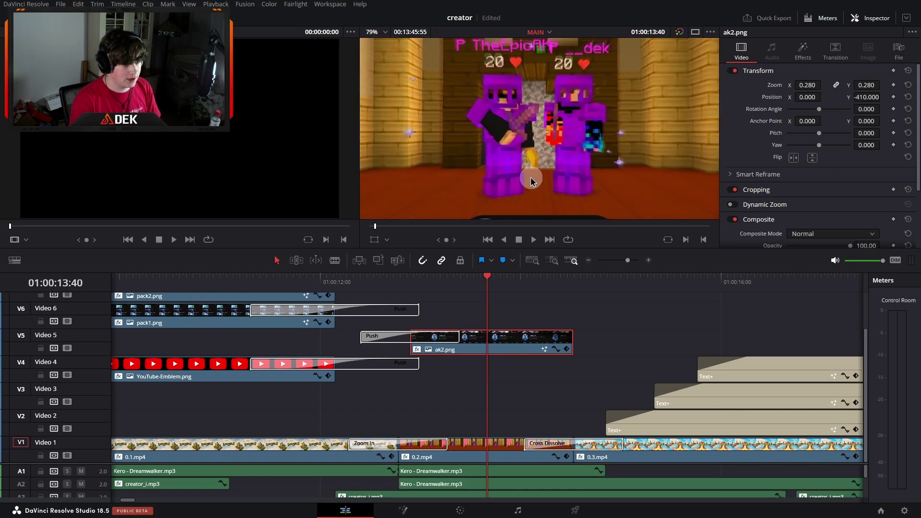
pyautogui.moveTo(535, 102); pyautogui.dragTo(535, 32)
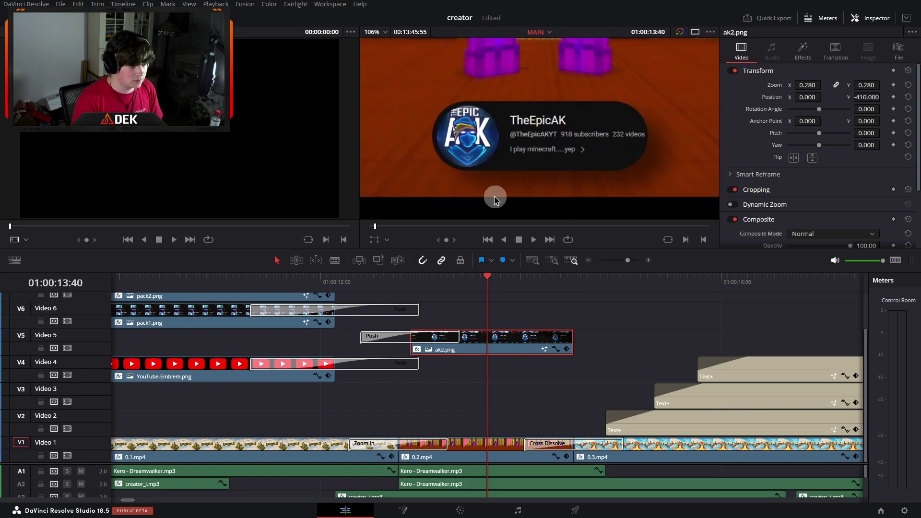
pyautogui.scroll(2, 499, 352)
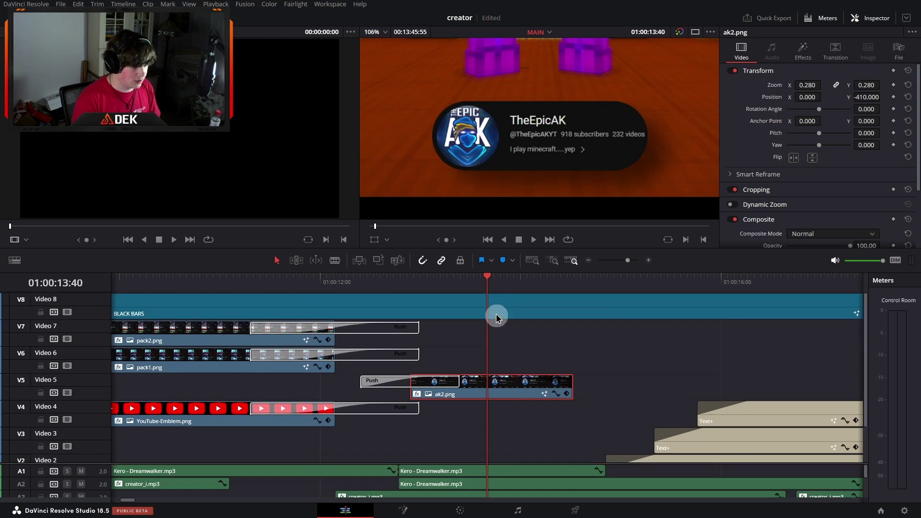
# Inspect the Rectangle1 mask node in ak2.png, then return to Edit and scrub to 01:00:14:32.
pyautogui.click(386, 515)
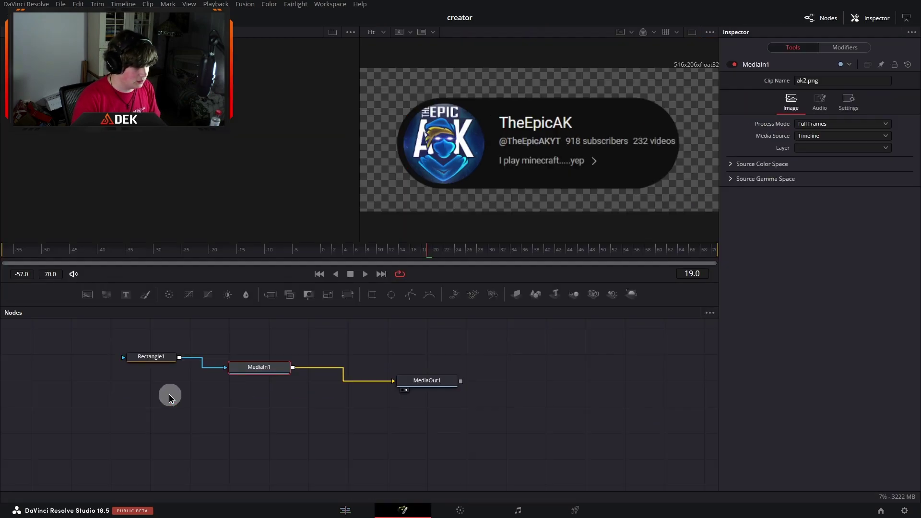
pyautogui.click(147, 358)
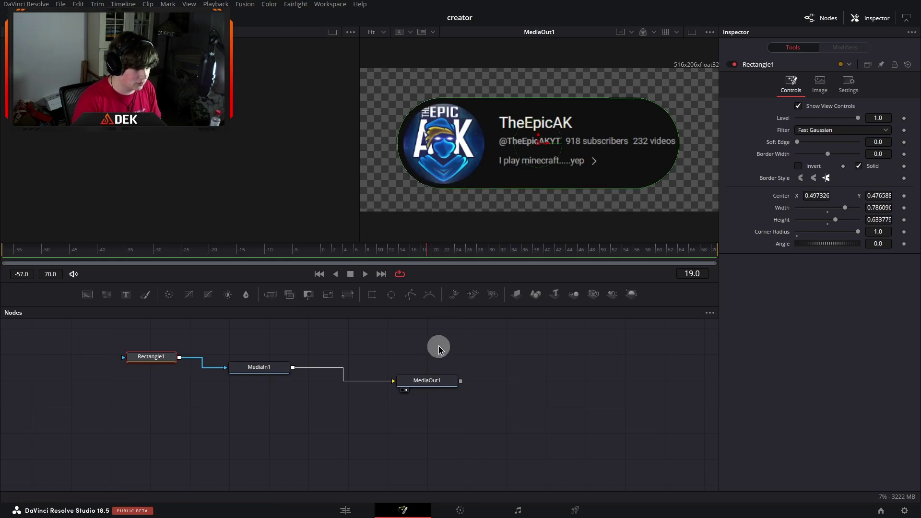
pyautogui.click(345, 510)
pyautogui.moveTo(341, 284); pyautogui.dragTo(435, 287)
# Select the V1 Cross Dissolve between 0.2.mp4 and 0.3.mp4 to show its Inspector settings.
pyautogui.click(403, 448)
pyautogui.scroll(4, 403, 448)
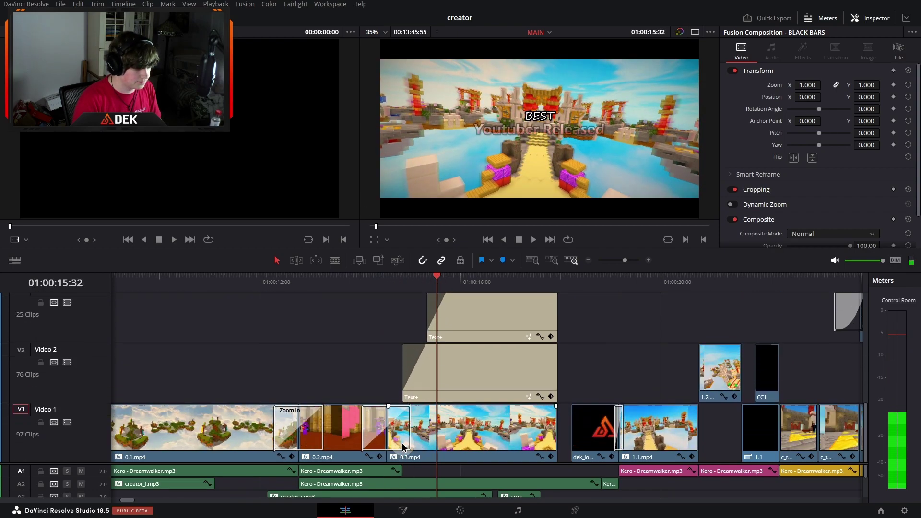
pyautogui.scroll(-3, 396, 431)
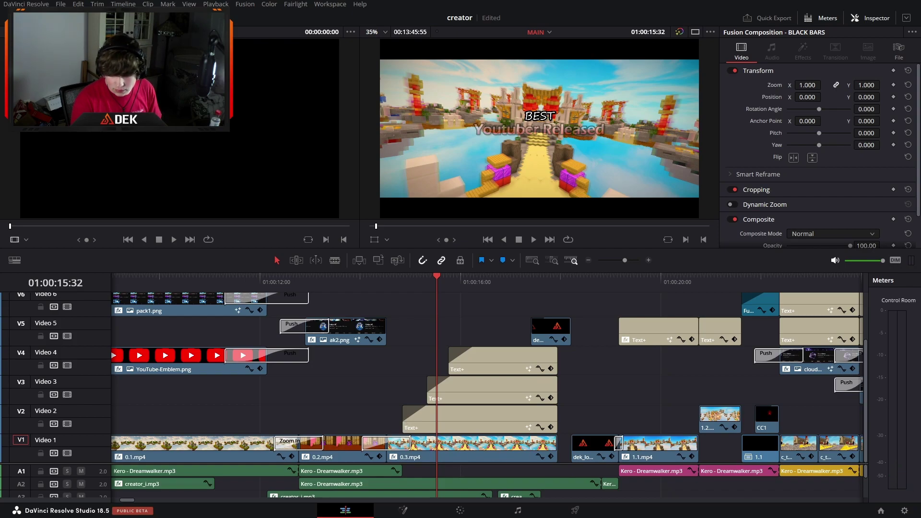
pyautogui.click(285, 341)
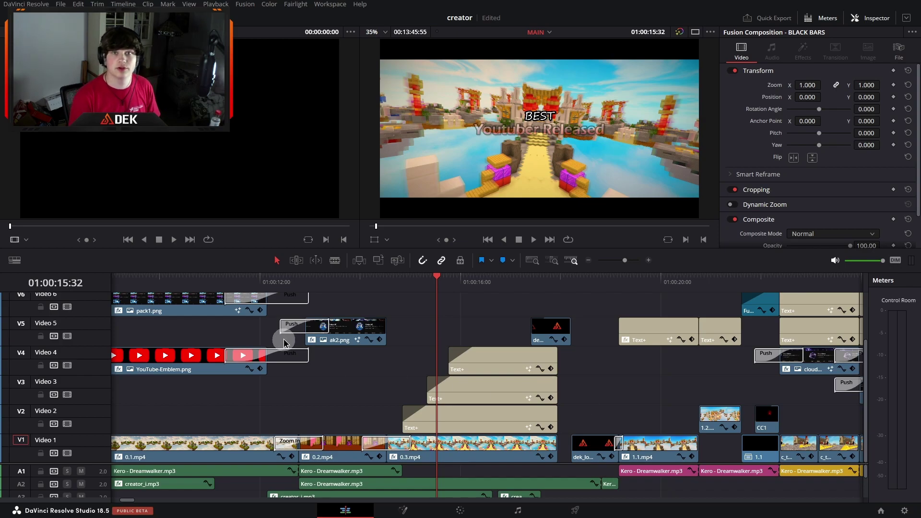
pyautogui.click(371, 445)
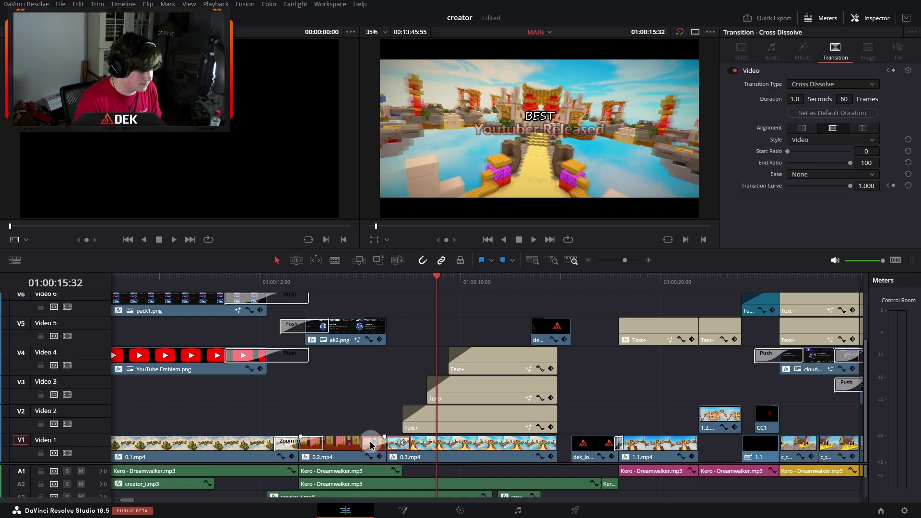
pyautogui.scroll(3, 370, 441)
pyautogui.click(650, 260)
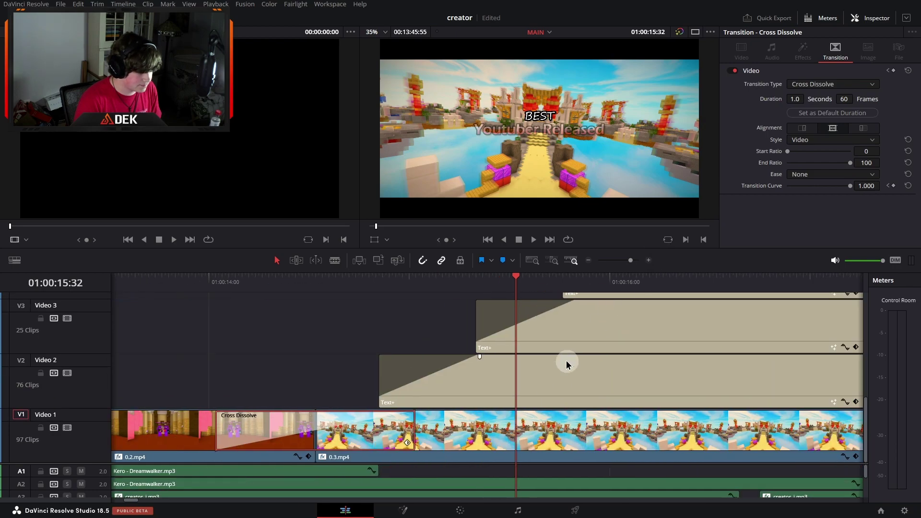
pyautogui.click(588, 260)
pyautogui.scroll(-3, 499, 401)
# Play the title sequence from just before the 'BEST Youtuber Released Texture Packs' Text+ titles.
pyautogui.click(412, 407)
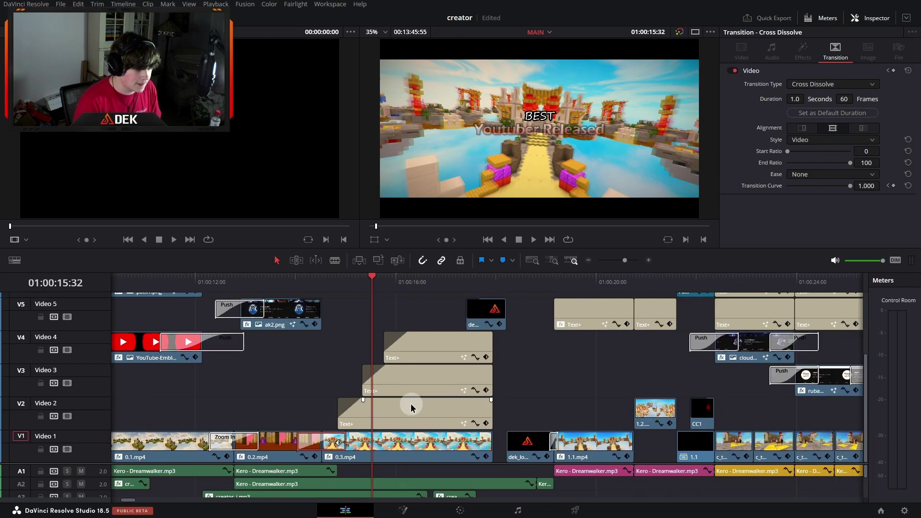
pyautogui.click(428, 283)
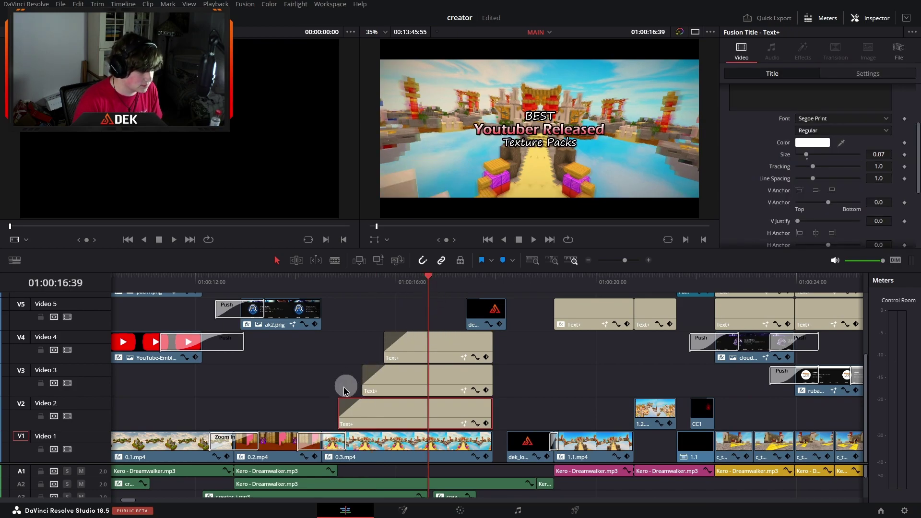
pyautogui.moveTo(365, 407)
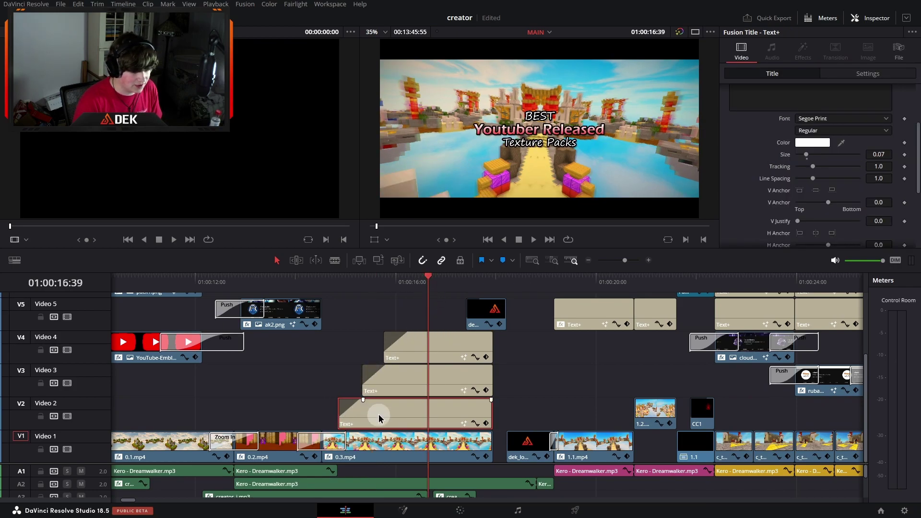
pyautogui.hscroll(3, 377, 384)
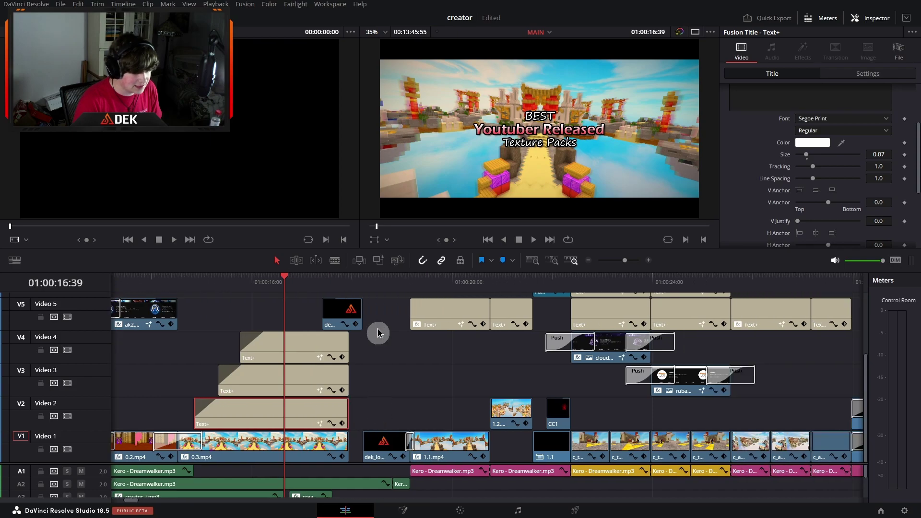
pyautogui.click(199, 284)
pyautogui.press('space')
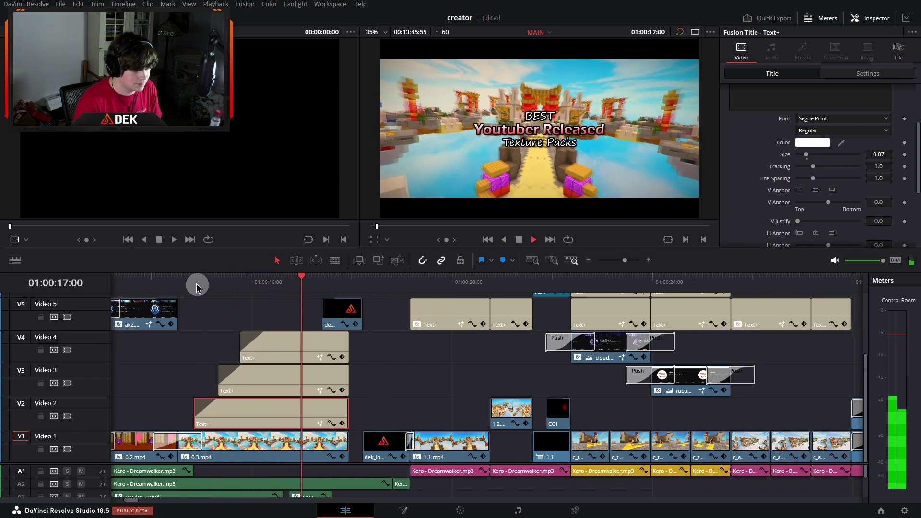
# Stop at the glowing logo frame, select the dek_logo clip, and show its Inspector Effects.
pyautogui.press('space')
pyautogui.click(341, 311)
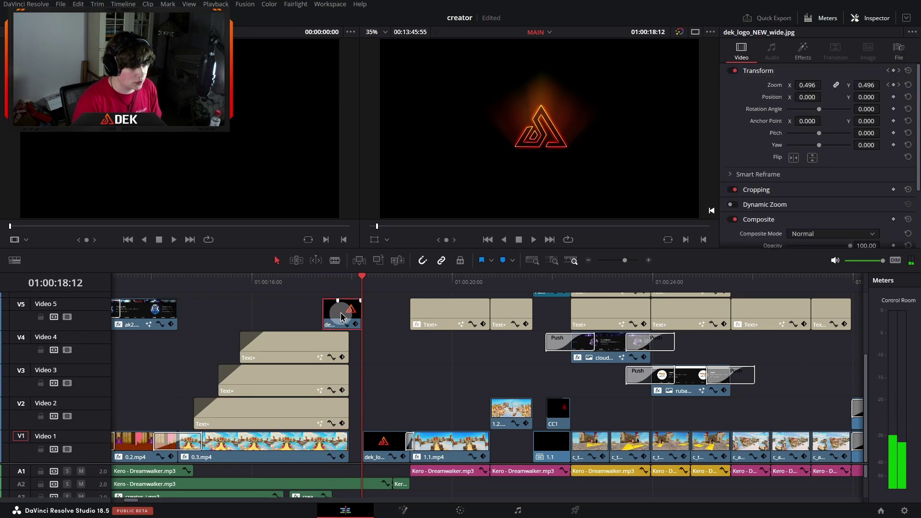
pyautogui.click(349, 278)
pyautogui.moveTo(351, 281); pyautogui.dragTo(379, 279)
pyautogui.click(381, 440)
pyautogui.click(802, 49)
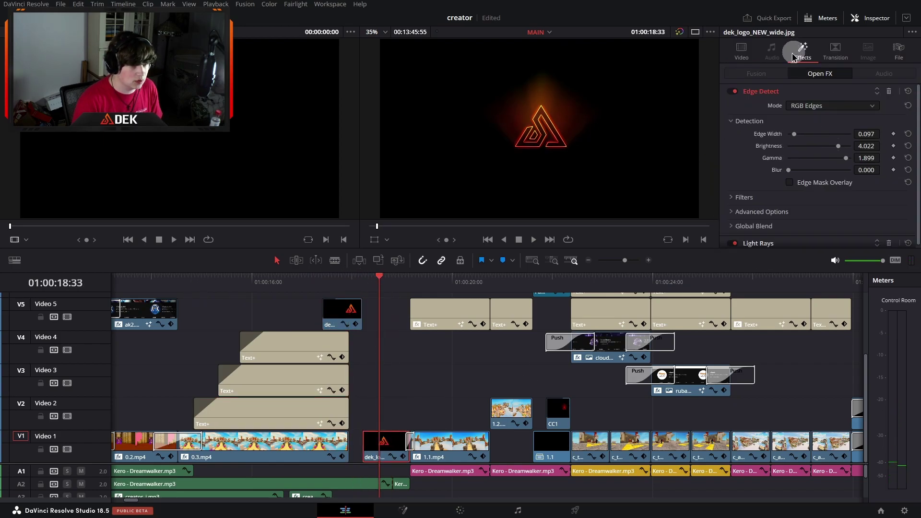
# Try Light Rays Y positions of 0.362 and 0.800, then undo back to 0.240.
pyautogui.click(756, 242)
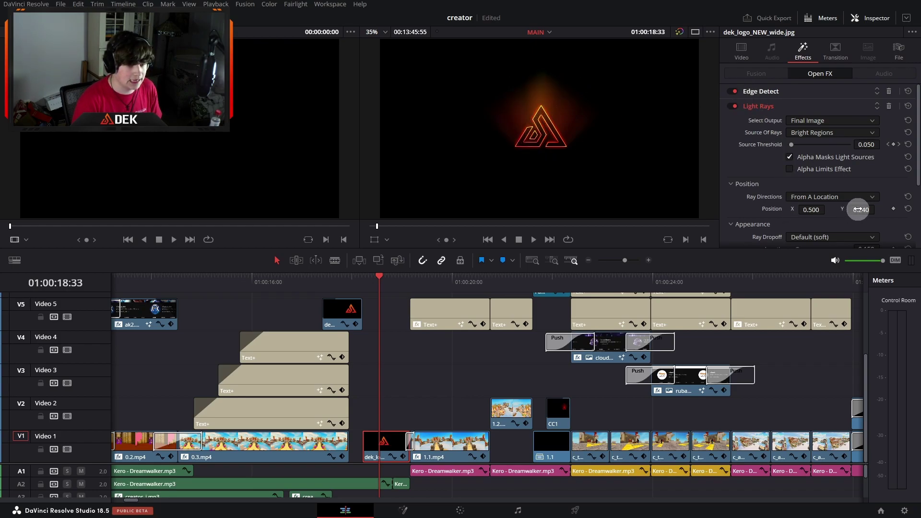
pyautogui.moveTo(858, 210); pyautogui.dragTo(878, 209)
pyautogui.moveTo(797, 208); pyautogui.dragTo(916, 199)
pyautogui.write('0.8')
pyautogui.press('Return')
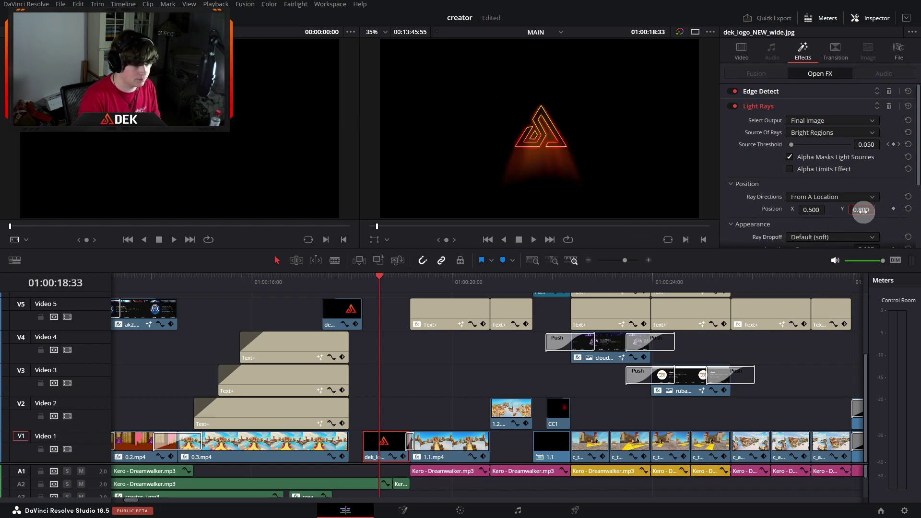
pyautogui.hotkey('ctrl', 'z')
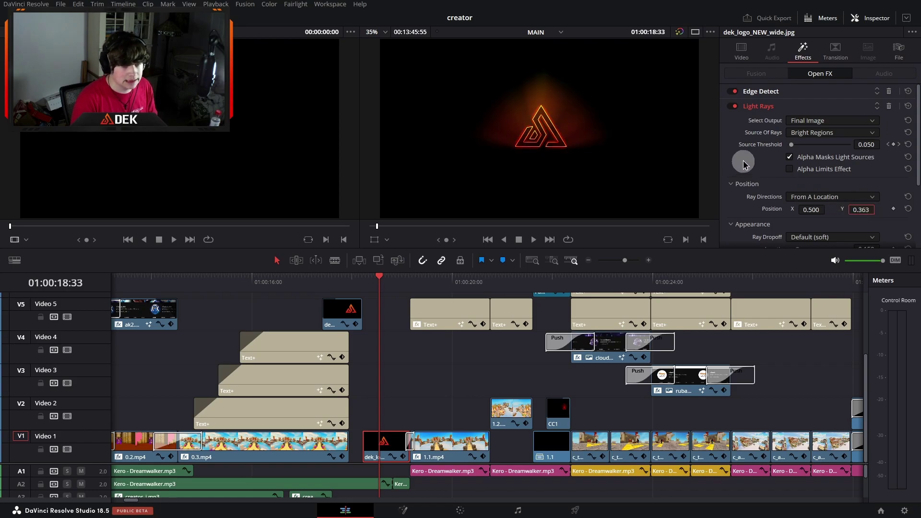
pyautogui.hotkey('ctrl', 'z')
# Set Edge Detect Edge Width to 0.099, undoing trial values of 0.500 width and 0.853 brightness.
pyautogui.click(767, 92)
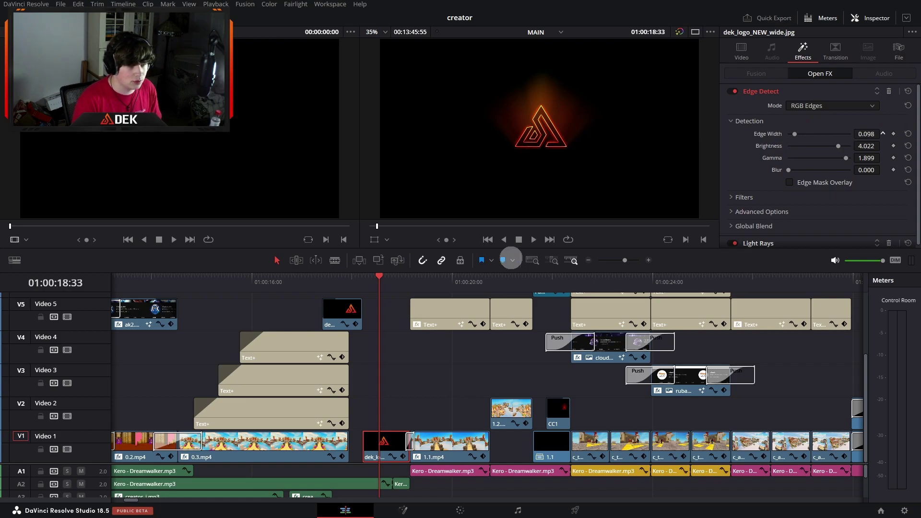
pyautogui.moveTo(865, 134); pyautogui.dragTo(877, 134)
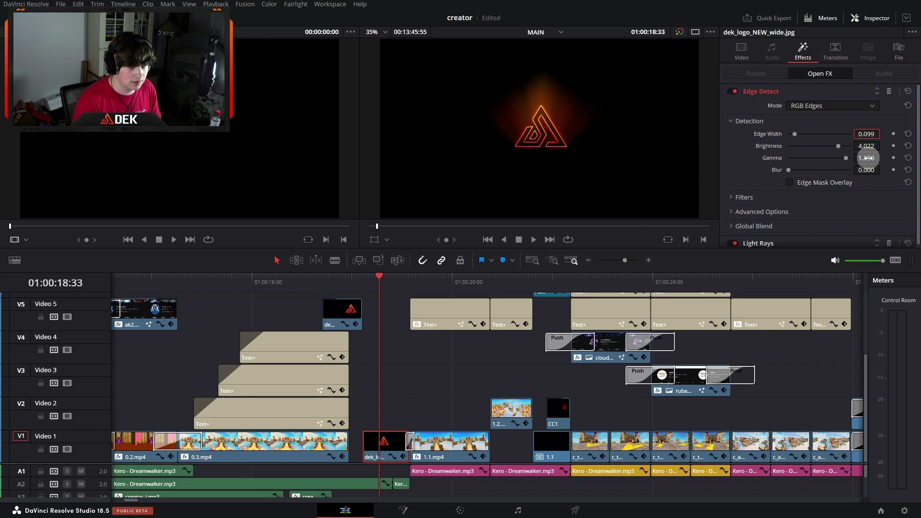
pyautogui.write('0.5')
pyautogui.press('Return')
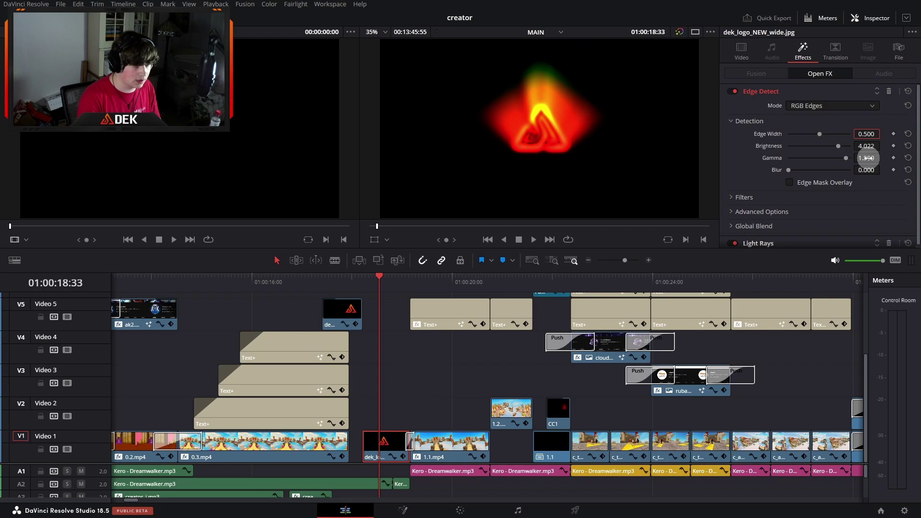
pyautogui.hotkey('ctrl', 'z')
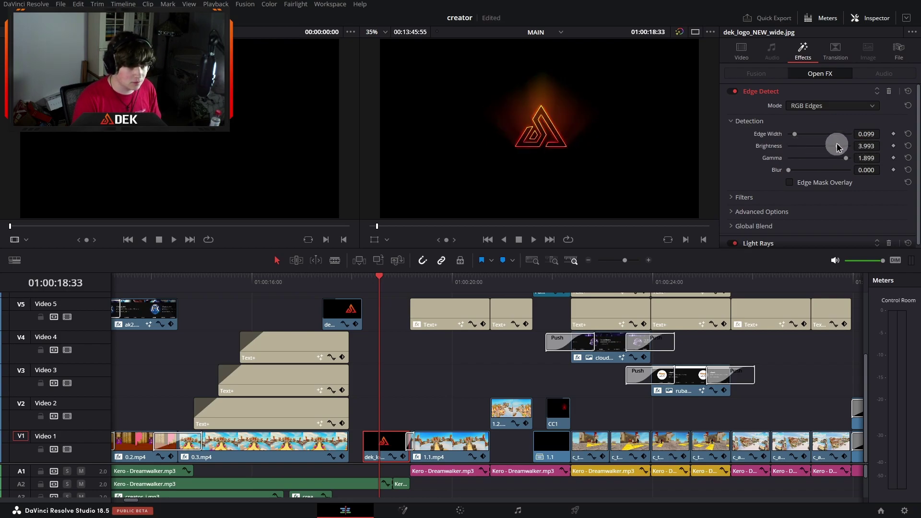
pyautogui.moveTo(829, 150); pyautogui.dragTo(799, 149)
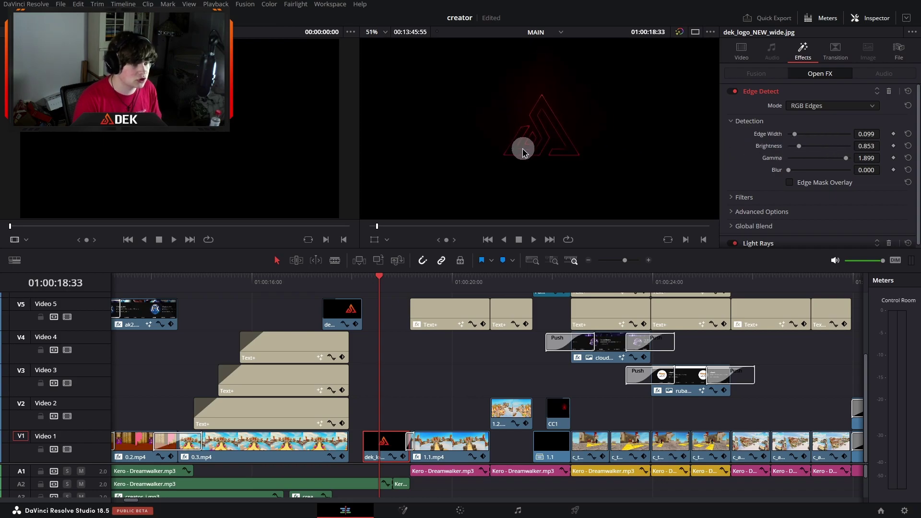
pyautogui.scroll(4, 523, 148)
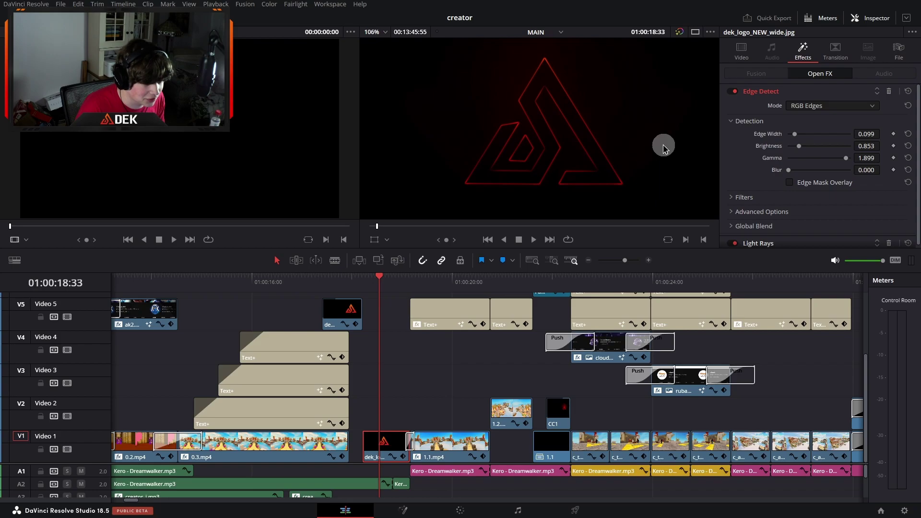
pyautogui.hotkey('ctrl', 'z')
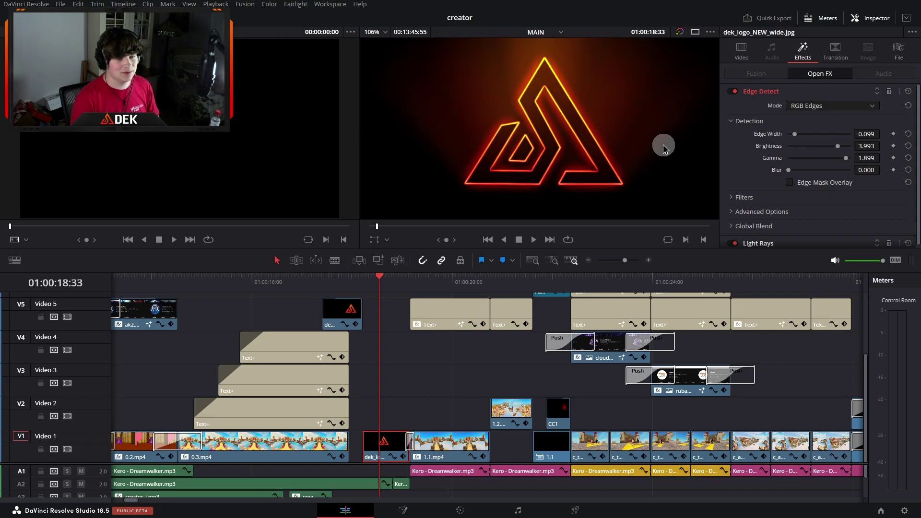
# Lower the Edge Detect Gamma toward 0.721 and return the viewer to 35% zoom.
pyautogui.scroll(-1, 825, 166)
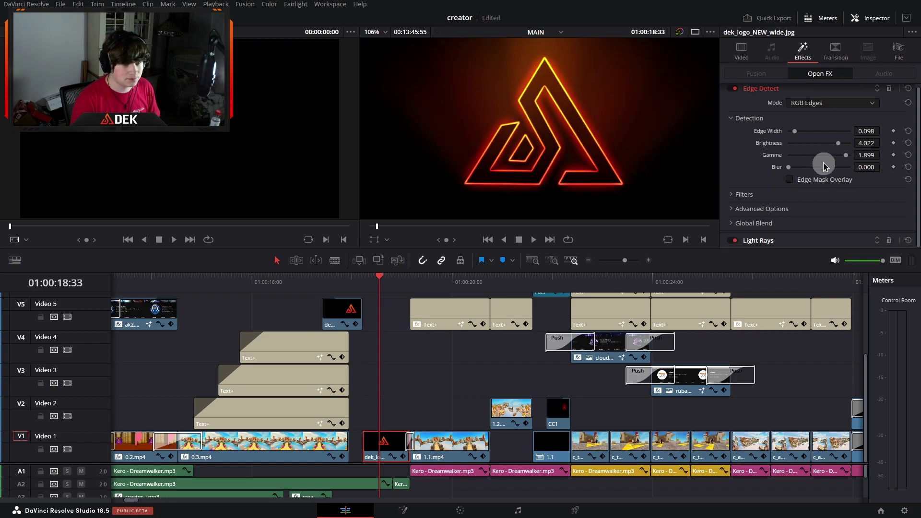
pyautogui.moveTo(845, 160); pyautogui.dragTo(798, 160)
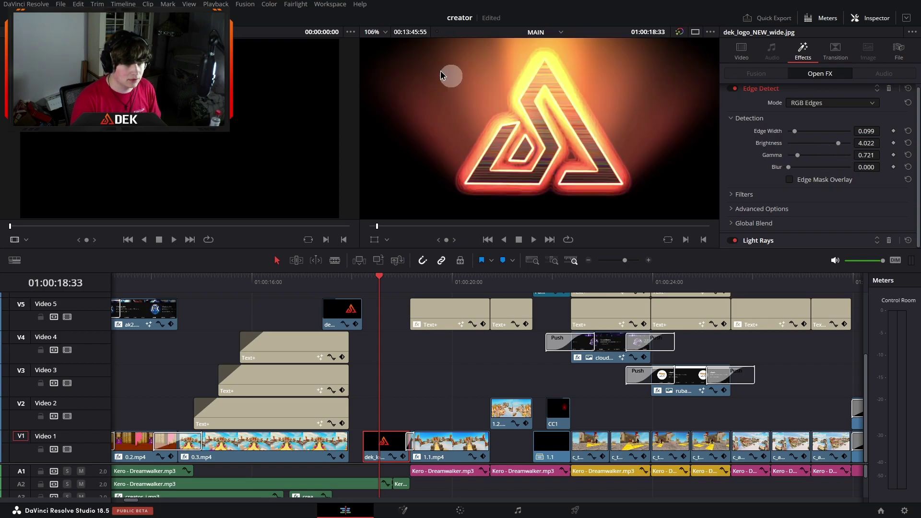
pyautogui.click(374, 32)
pyautogui.click(375, 42)
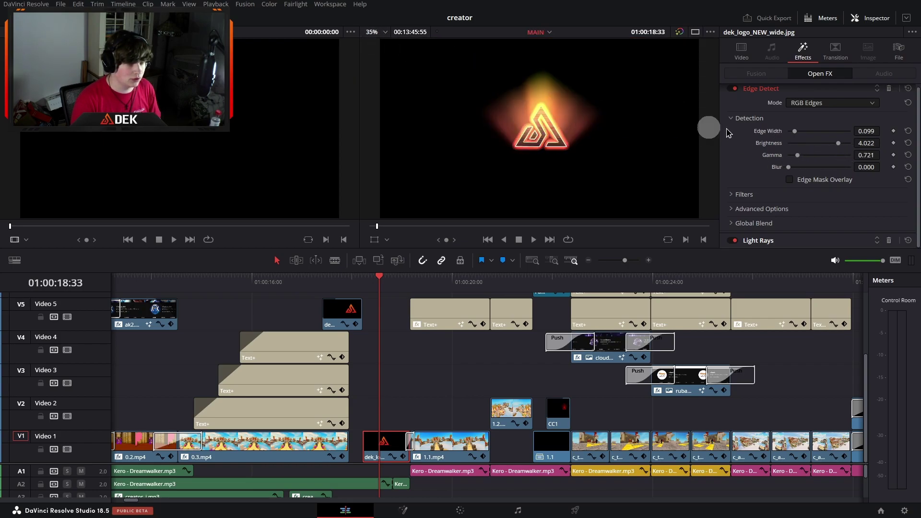
pyautogui.scroll(4, 843, 155)
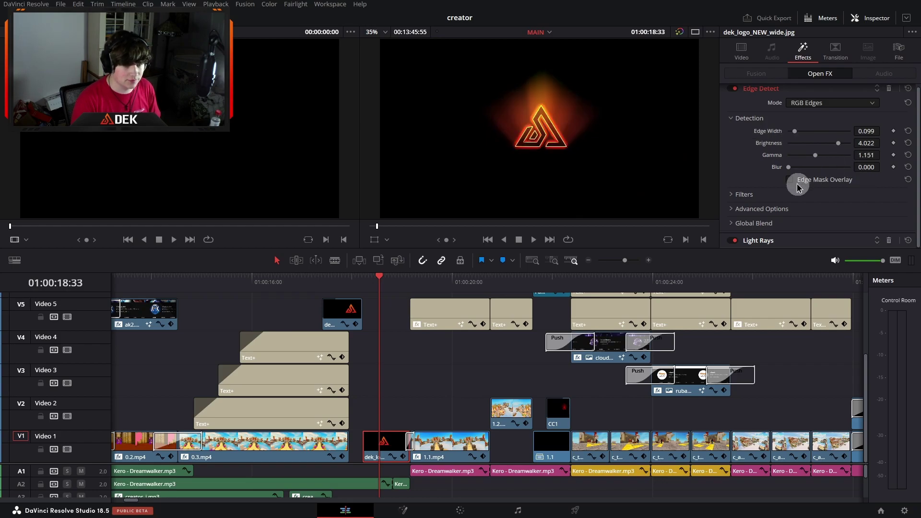
pyautogui.scroll(3, 748, 155)
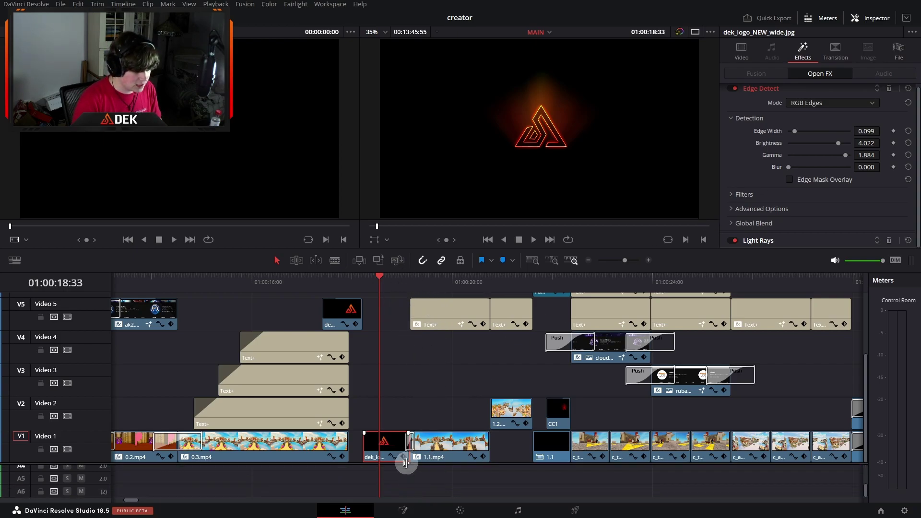
# Bring the Audio 1 music clips into view, zoomed out, and trial-select then deselect them.
pyautogui.scroll(-3, 408, 477)
pyautogui.scroll(-2, 415, 373)
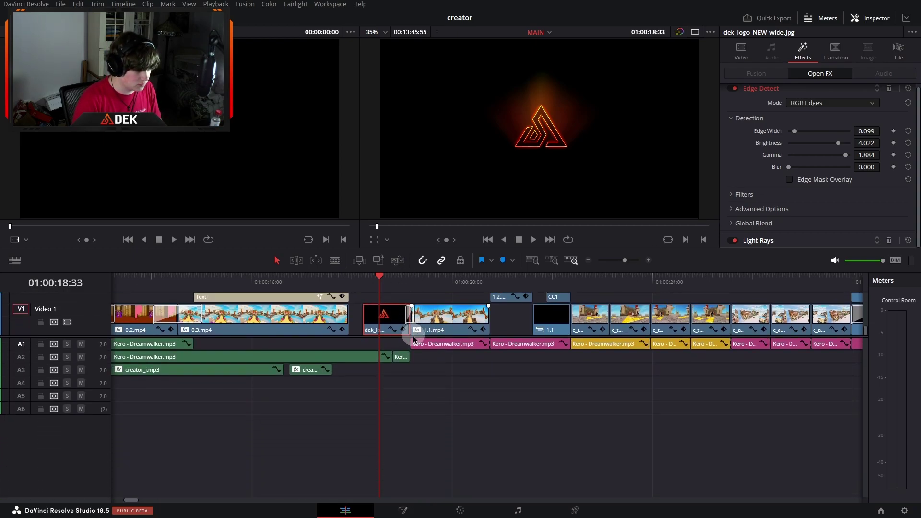
pyautogui.keyDown('shift'); pyautogui.scroll(3, 412, 384); pyautogui.keyUp('shift')
pyautogui.hscroll(3, 412, 384)
pyautogui.click(571, 260)
pyautogui.hscroll(6, 442, 420)
pyautogui.moveTo(176, 363); pyautogui.dragTo(774, 379)
pyautogui.click(728, 403)
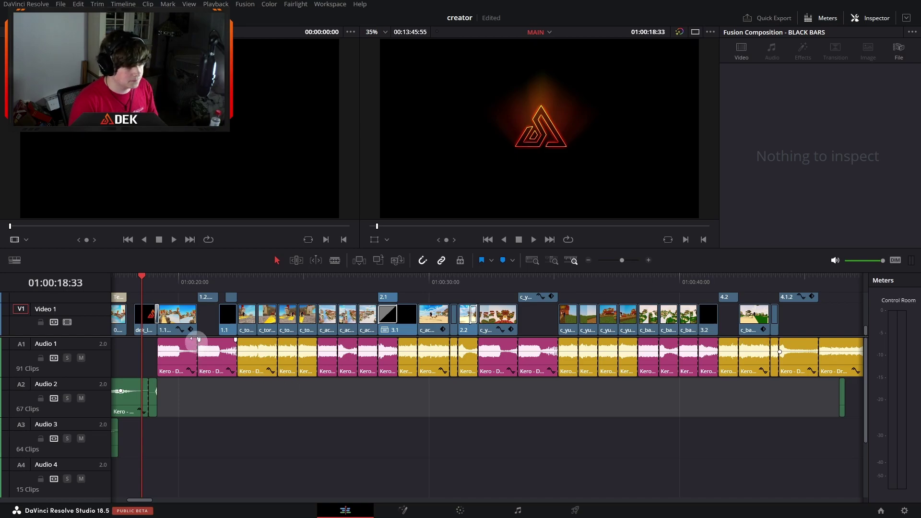
# Play the footage after the logo cut, stopping at the 5K SUB shot.
pyautogui.click(161, 280)
pyautogui.click(649, 260)
pyautogui.click(649, 260)
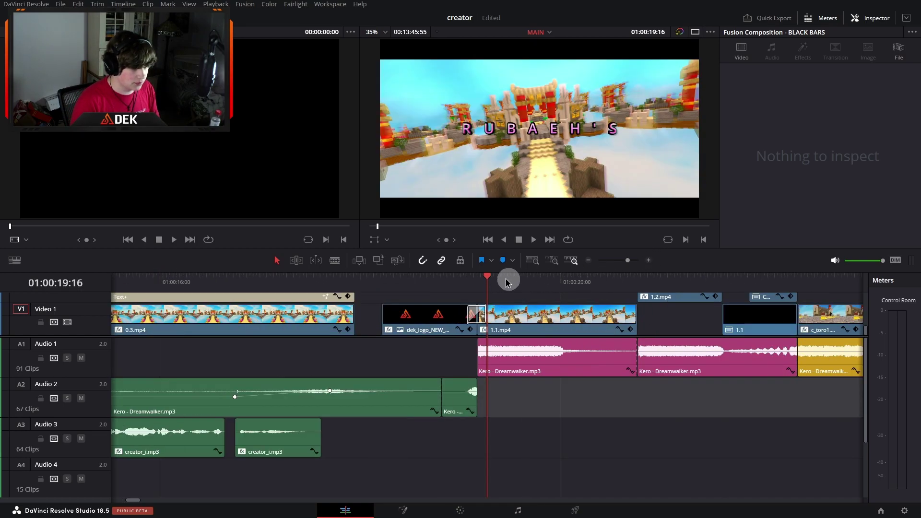
pyautogui.click(479, 278)
pyautogui.press('space')
pyautogui.click(589, 262)
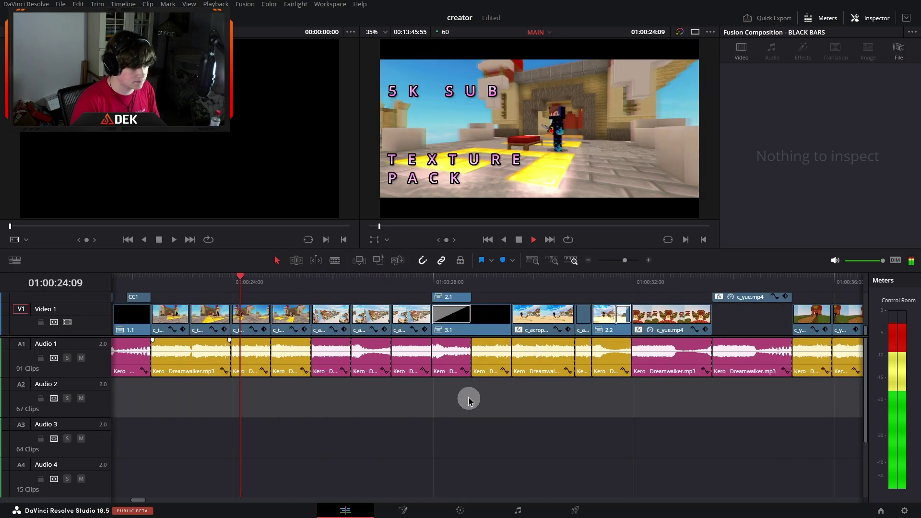
pyautogui.press('space')
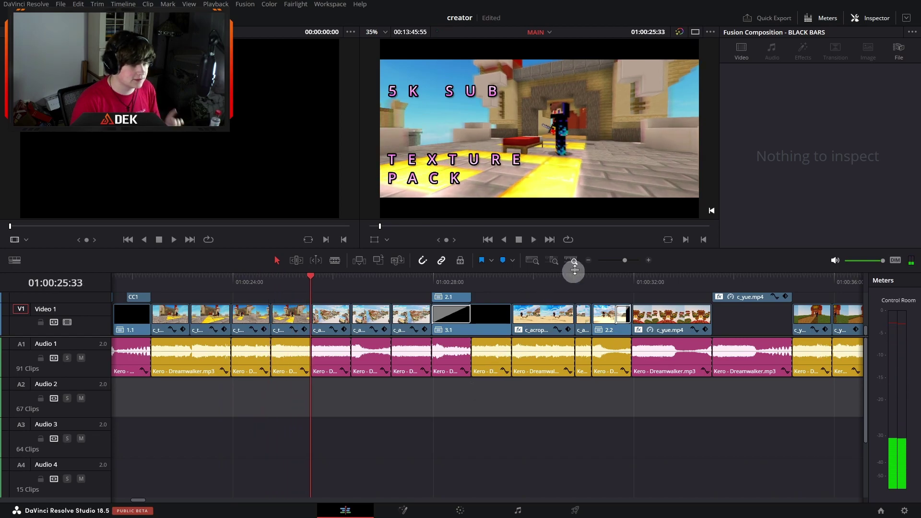
# Select and deselect runs of Kero - Dreamwalker music clips on Audio 1.
pyautogui.click(588, 261)
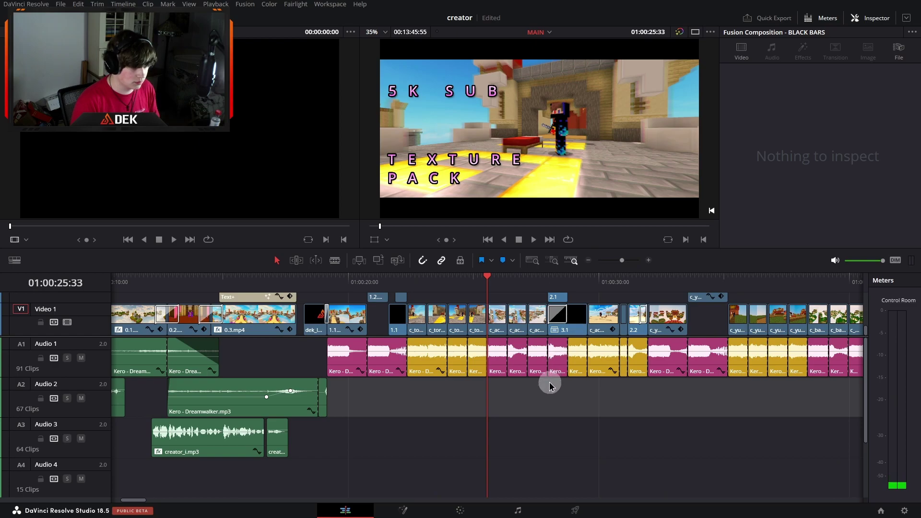
pyautogui.hscroll(5, 549, 382)
pyautogui.moveTo(199, 395); pyautogui.dragTo(246, 356)
pyautogui.moveTo(350, 397); pyautogui.dragTo(356, 354)
pyautogui.moveTo(528, 400); pyautogui.dragTo(631, 401)
pyautogui.hscroll(9, 631, 401)
pyautogui.click(419, 370)
pyautogui.moveTo(419, 369); pyautogui.dragTo(566, 374)
pyautogui.hscroll(-14, 528, 448)
# At 01:00:20:01, zoom in and select just the Kero - Dreamwalker.mp3 clip on A1.
pyautogui.click(321, 284)
pyautogui.click(649, 260)
pyautogui.click(482, 349)
pyautogui.click(474, 369)
# Enlarge the video tracks, play the logo-to-footage cut, and select 1.1.mp4 at the RUBAEH'S title.
pyautogui.moveTo(539, 336); pyautogui.dragTo(528, 395)
pyautogui.click(445, 281)
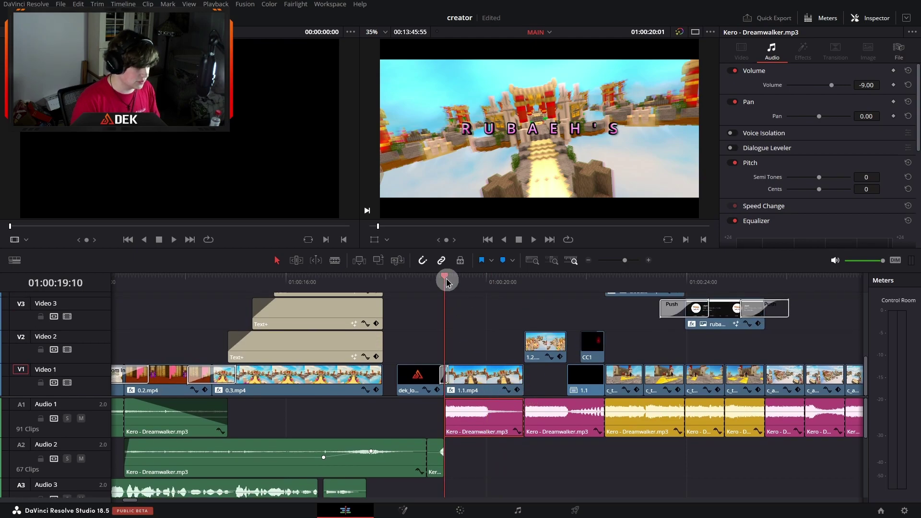
pyautogui.press('space')
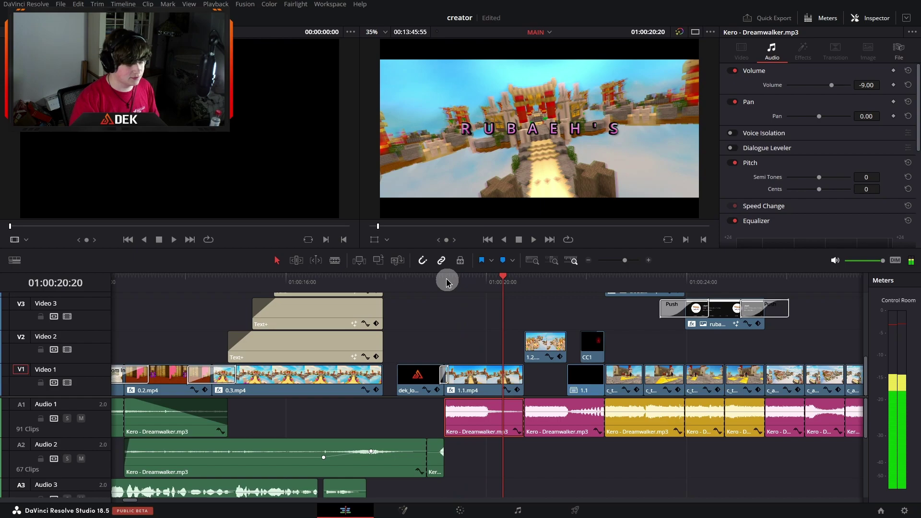
pyautogui.click(473, 386)
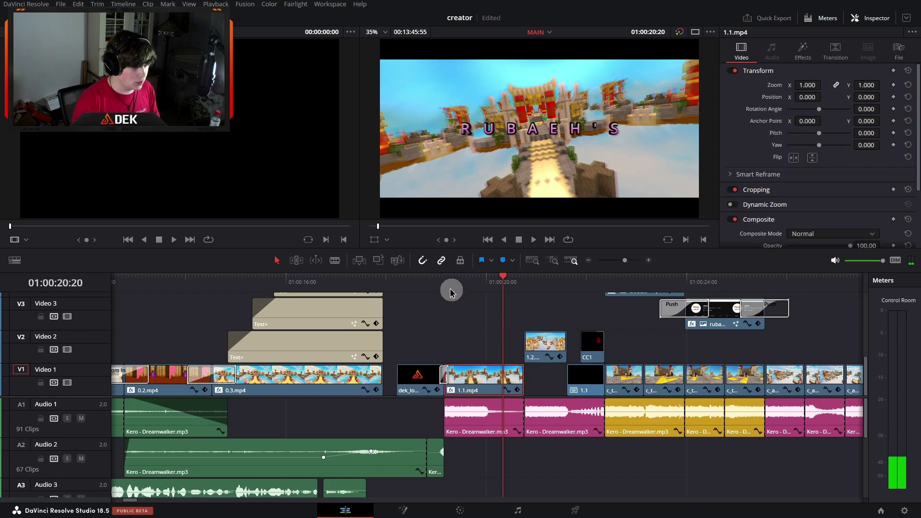
pyautogui.click(445, 284)
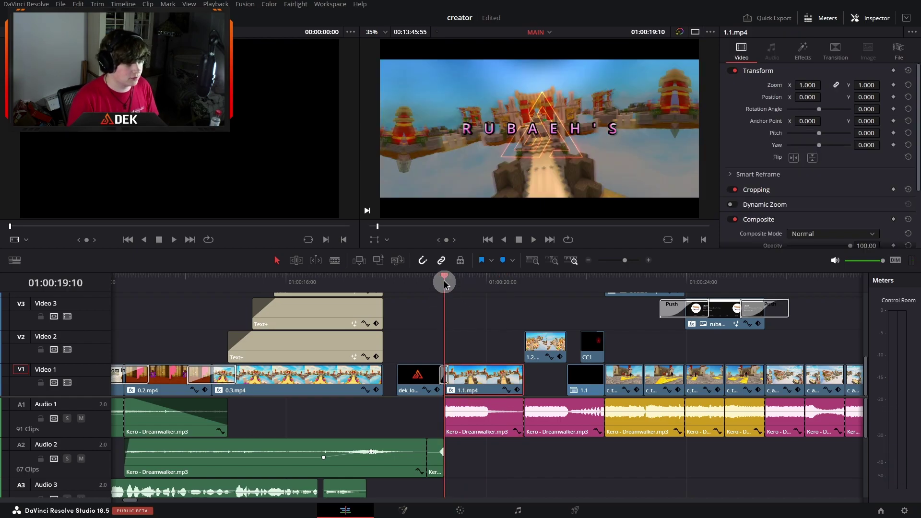
pyautogui.moveTo(444, 284); pyautogui.dragTo(460, 282)
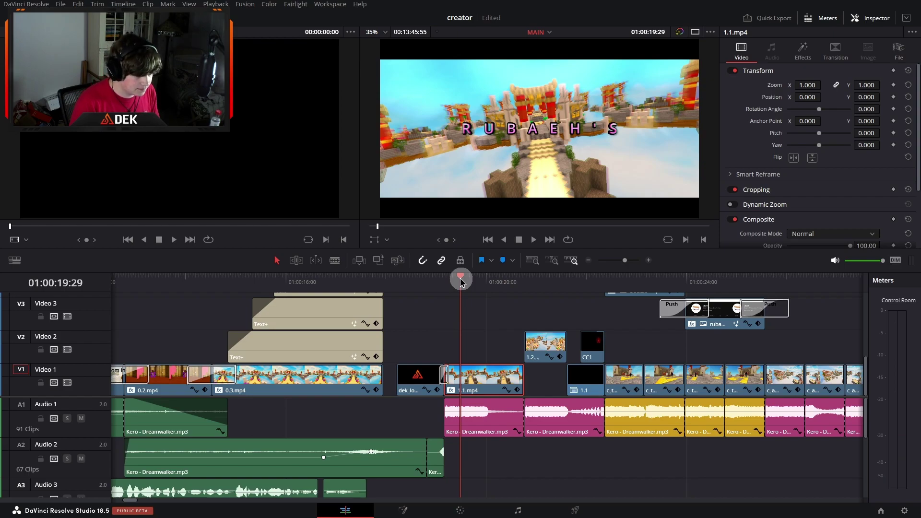
# Expand Lens Distortion and Light Rays, trying a 0.093 Source Threshold then undoing to 0.900.
pyautogui.click(803, 50)
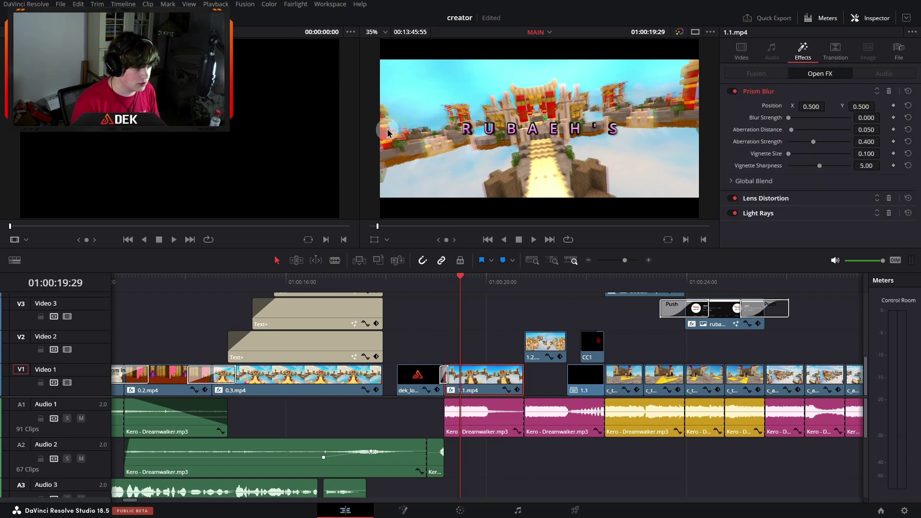
pyautogui.click(766, 199)
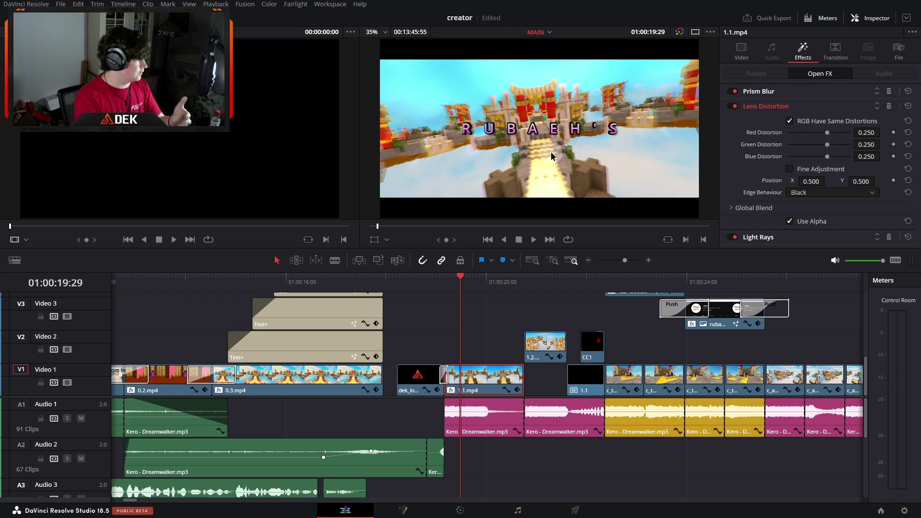
pyautogui.click(770, 238)
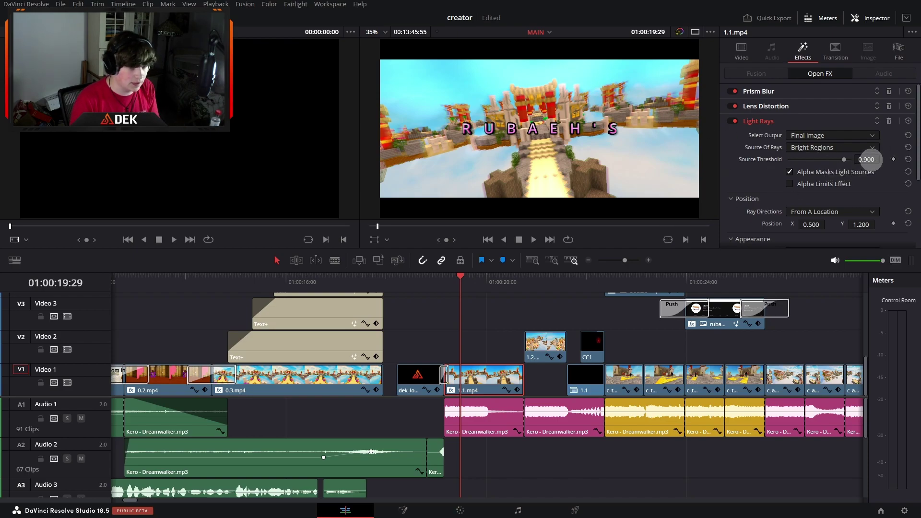
pyautogui.moveTo(867, 159); pyautogui.dragTo(795, 155)
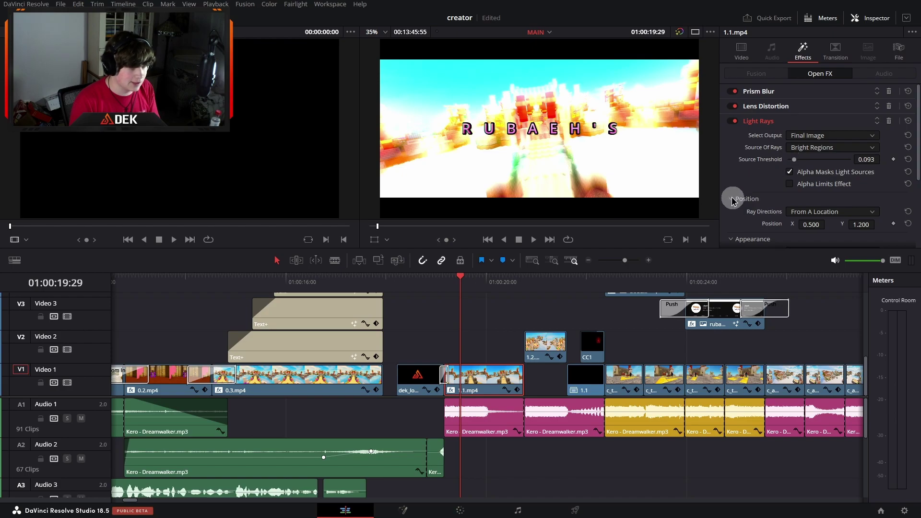
pyautogui.hotkey('ctrl', 'z')
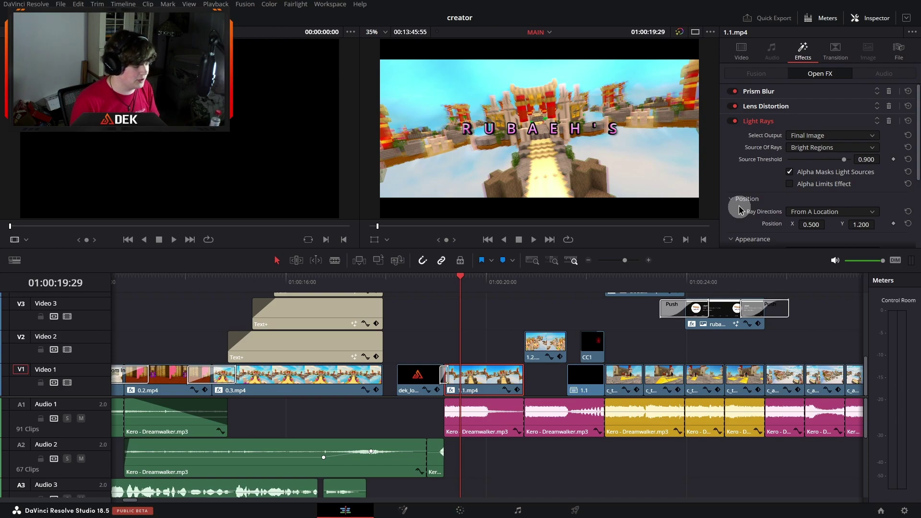
# Select the Text+ title on Video 5 and play through the title section.
pyautogui.scroll(5, 498, 367)
pyautogui.click(499, 363)
pyautogui.scroll(3, 500, 363)
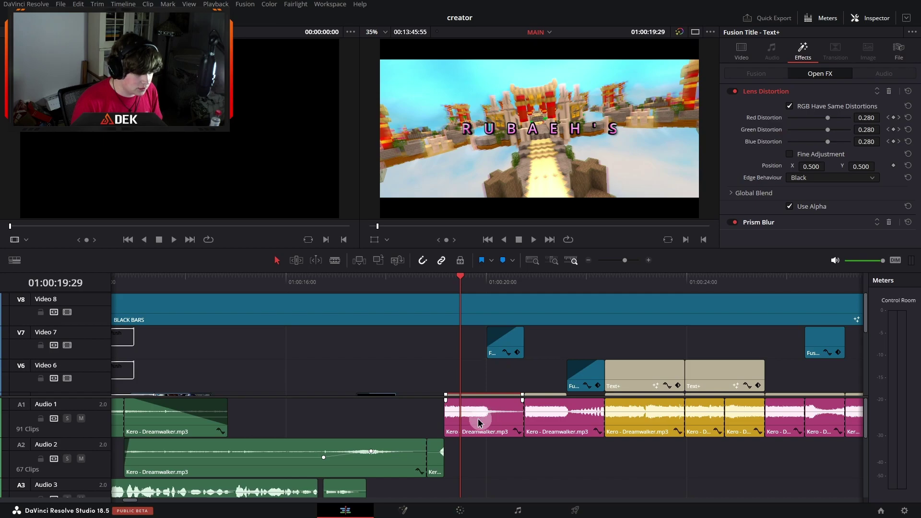
pyautogui.scroll(2, 483, 429)
pyautogui.moveTo(456, 284); pyautogui.dragTo(444, 284)
pyautogui.press('space')
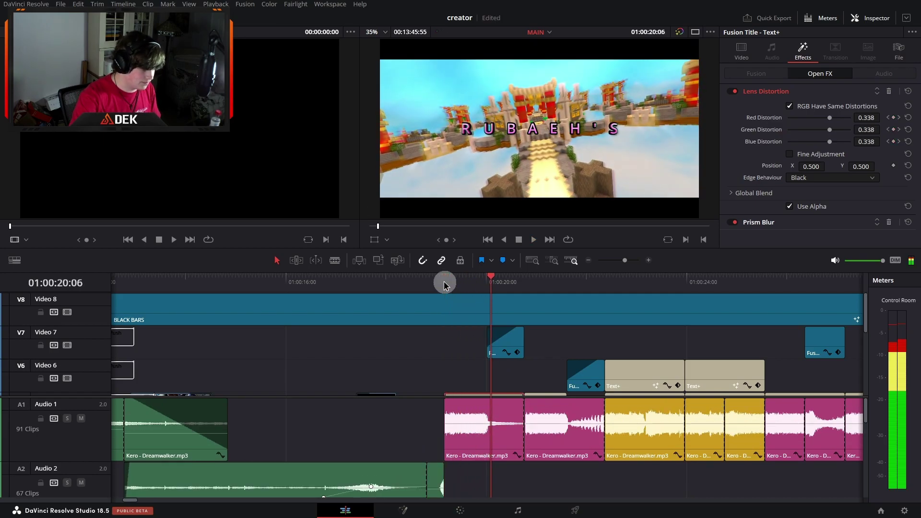
pyautogui.press('space')
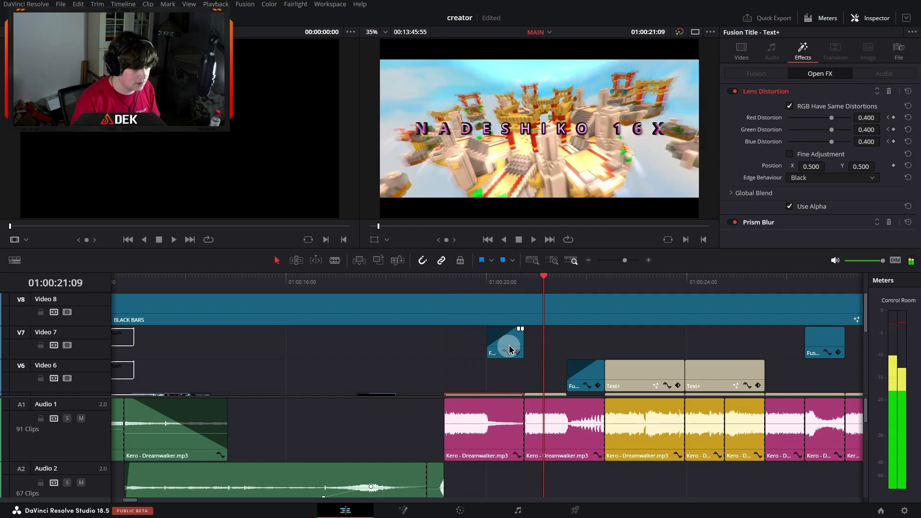
# From 01:00:20:01, select the V7 Fusion Composition and play through to the NADESHIKO 16X title.
pyautogui.click(487, 284)
pyautogui.click(501, 341)
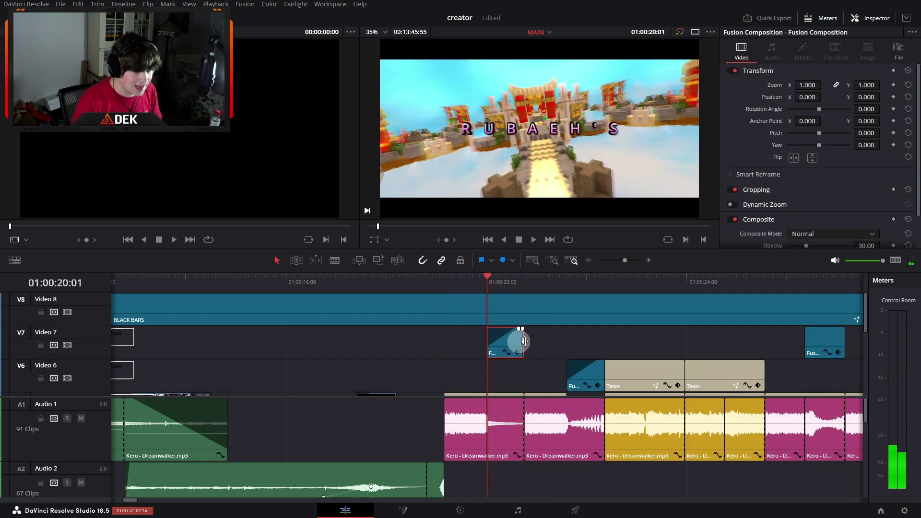
pyautogui.scroll(-2, 795, 145)
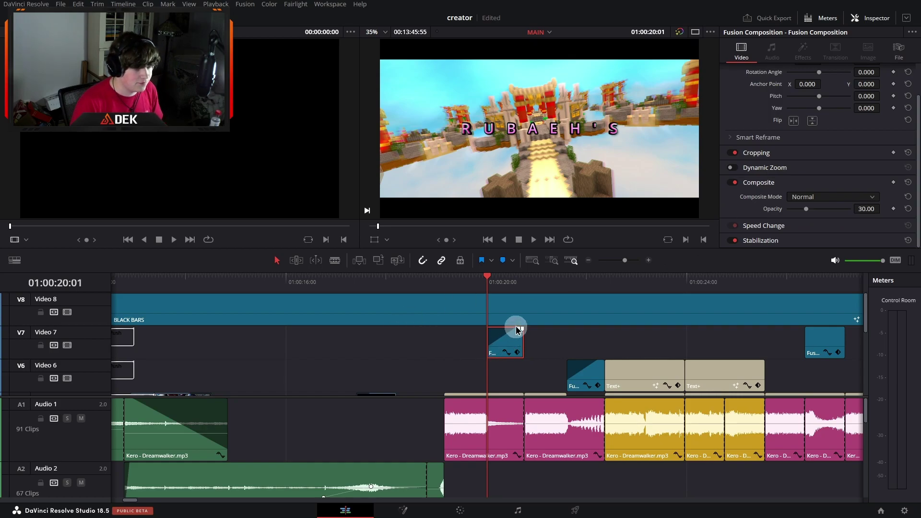
pyautogui.moveTo(488, 282); pyautogui.dragTo(514, 283)
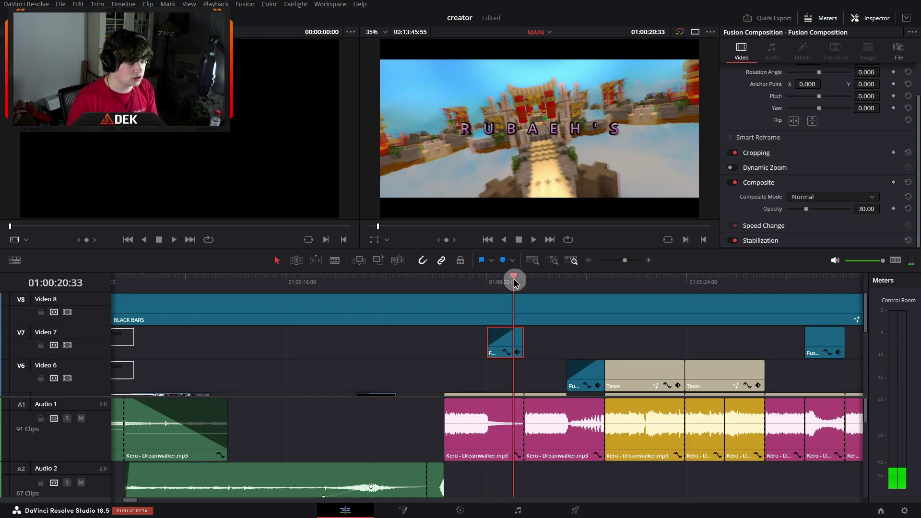
pyautogui.click(488, 282)
pyautogui.press('space')
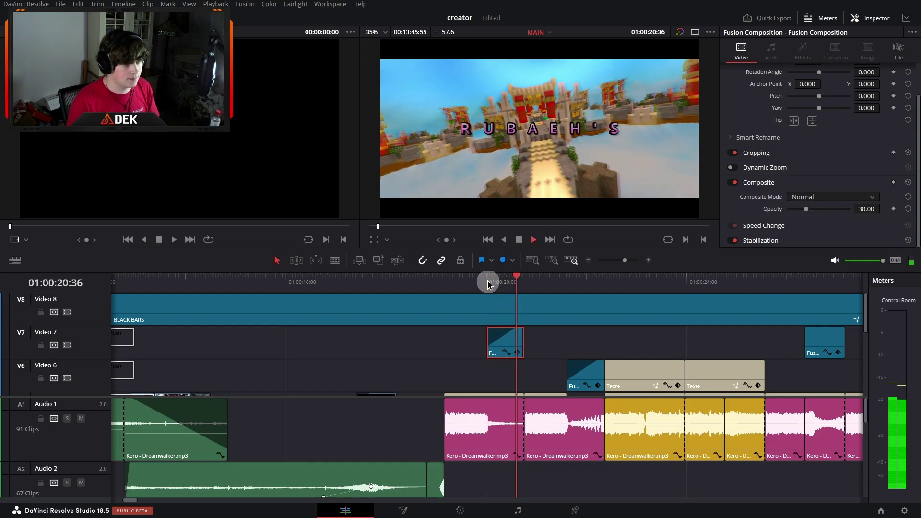
pyautogui.press('space')
# Play the NADESHIKO 16X title from 01:00:20:46, then again from 01:00:22:22.
pyautogui.scroll(-5, 519, 350)
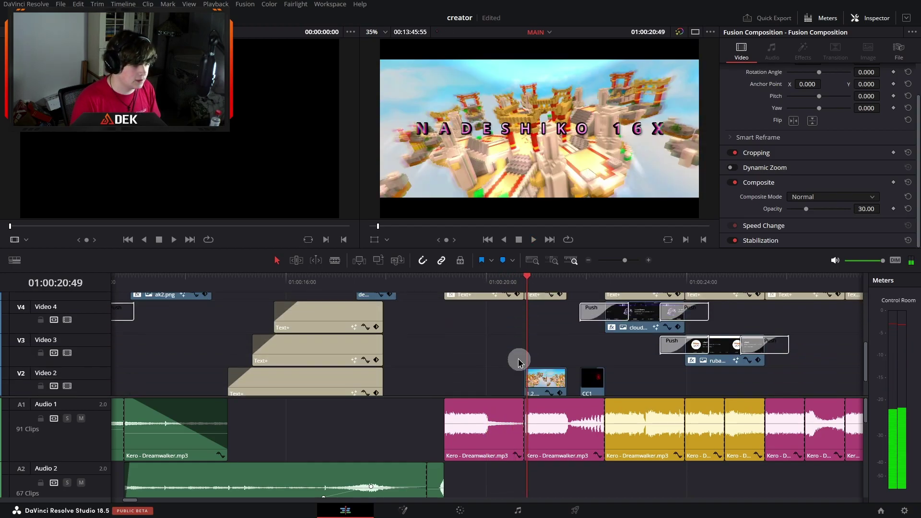
pyautogui.click(524, 284)
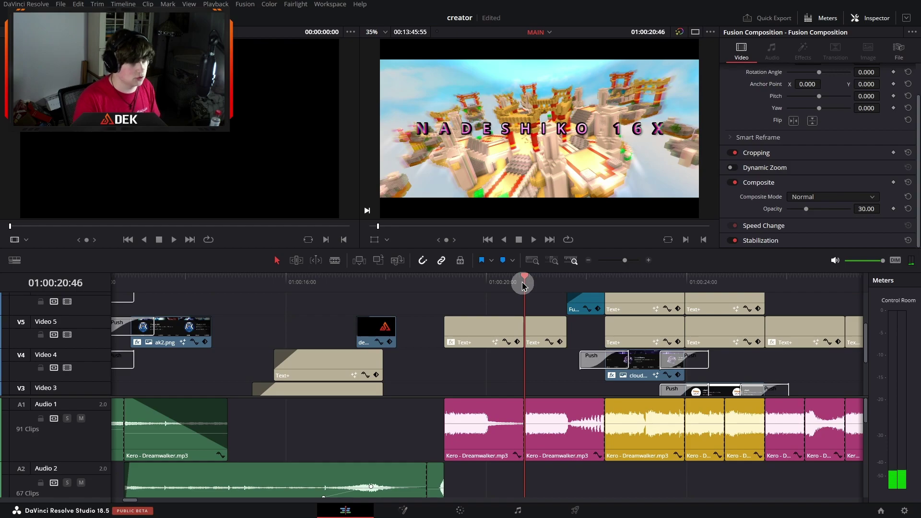
pyautogui.press('space')
pyautogui.hscroll(3, 480, 312)
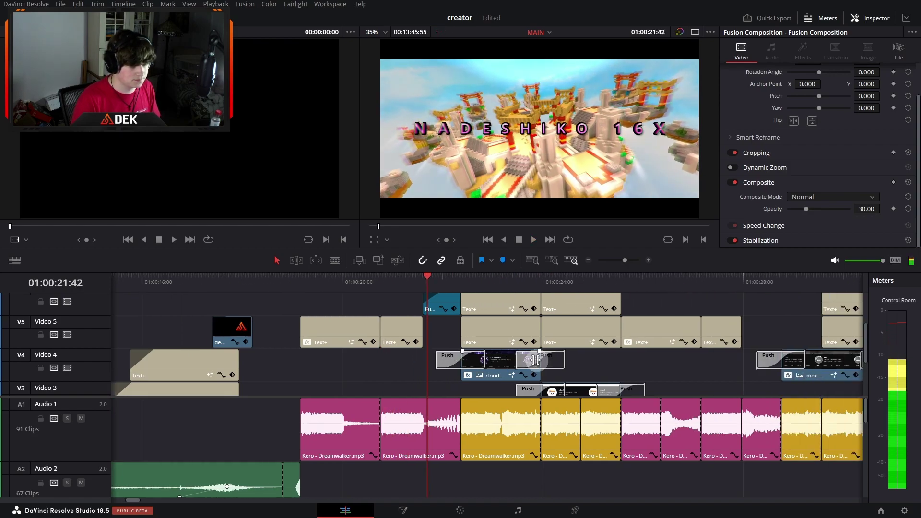
pyautogui.scroll(3, 445, 308)
pyautogui.scroll(-4, 441, 339)
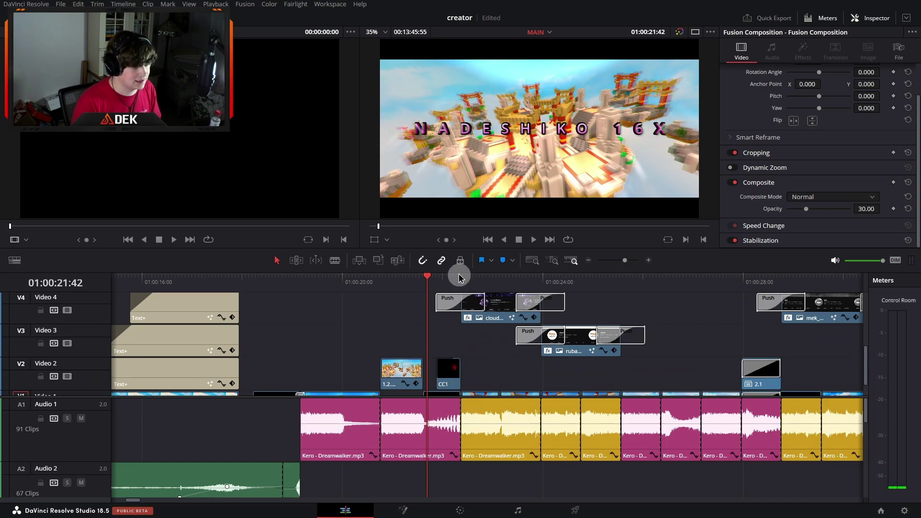
pyautogui.click(463, 282)
pyautogui.press('space')
pyautogui.press('space')
# Select the CC1 compound clip on Video 2, zoom in twice, and park the playhead at 01:00:22:11.
pyautogui.click(445, 368)
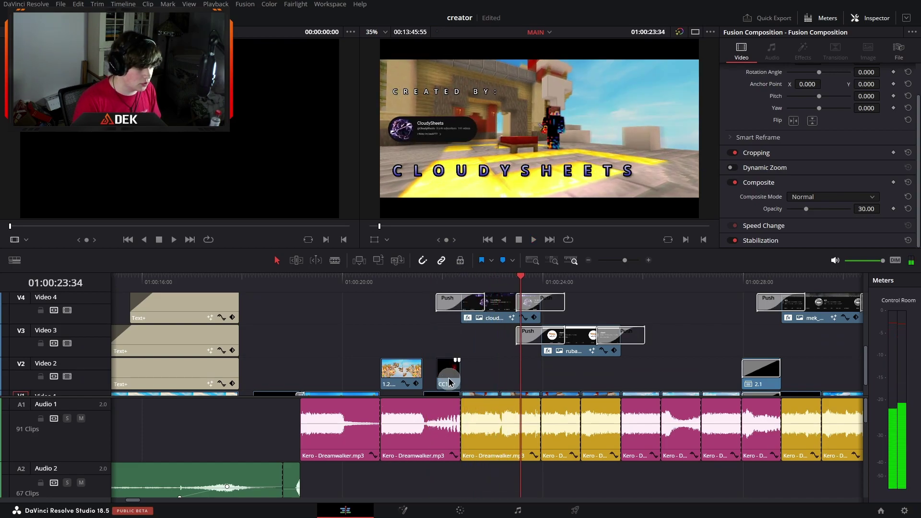
pyautogui.click(437, 277)
pyautogui.click(652, 261)
pyautogui.click(547, 279)
pyautogui.rightClick(541, 375)
pyautogui.click(575, 113)
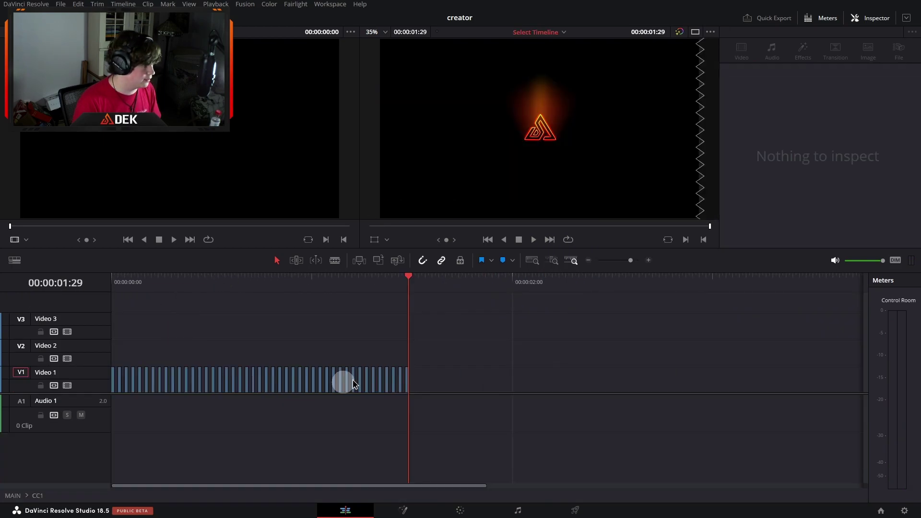
pyautogui.moveTo(440, 382); pyautogui.dragTo(114, 382)
pyautogui.click(649, 261)
pyautogui.click(648, 261)
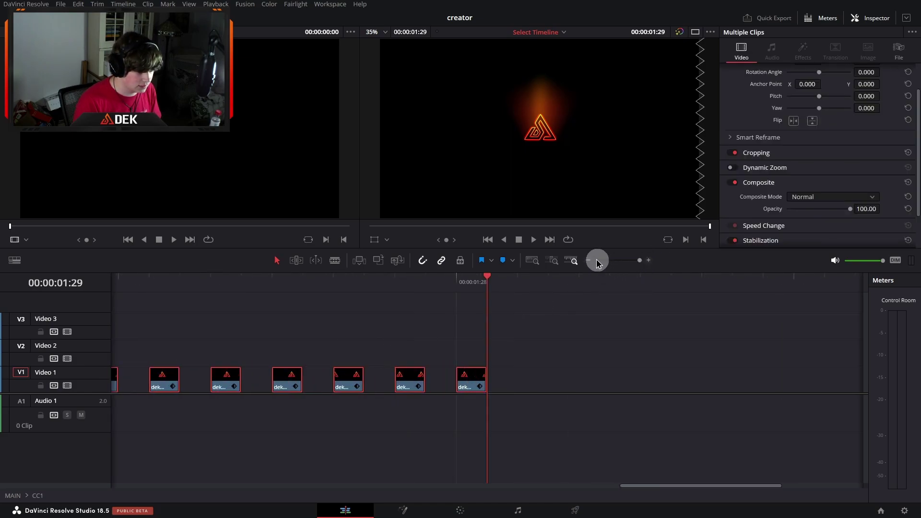
pyautogui.click(532, 261)
pyautogui.moveTo(608, 260); pyautogui.dragTo(629, 260)
pyautogui.press('Home')
pyautogui.press('space')
pyautogui.press('space')
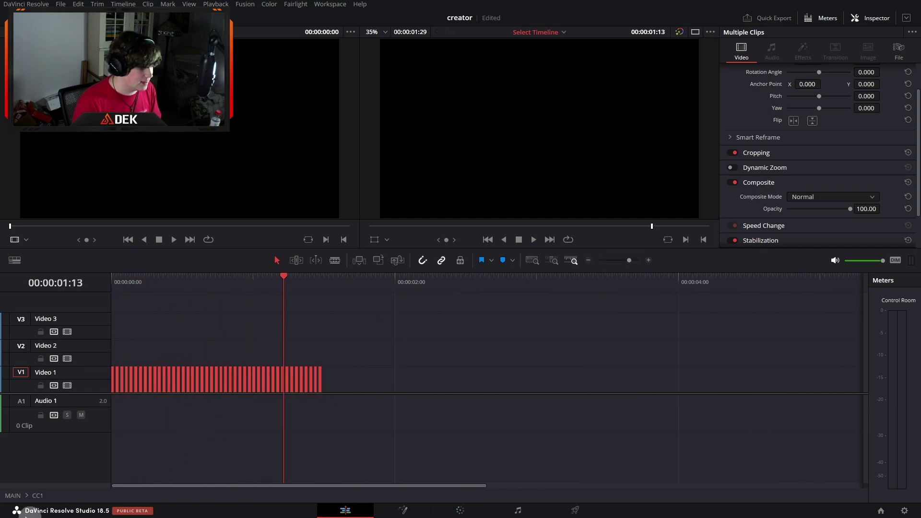
pyautogui.click(12, 496)
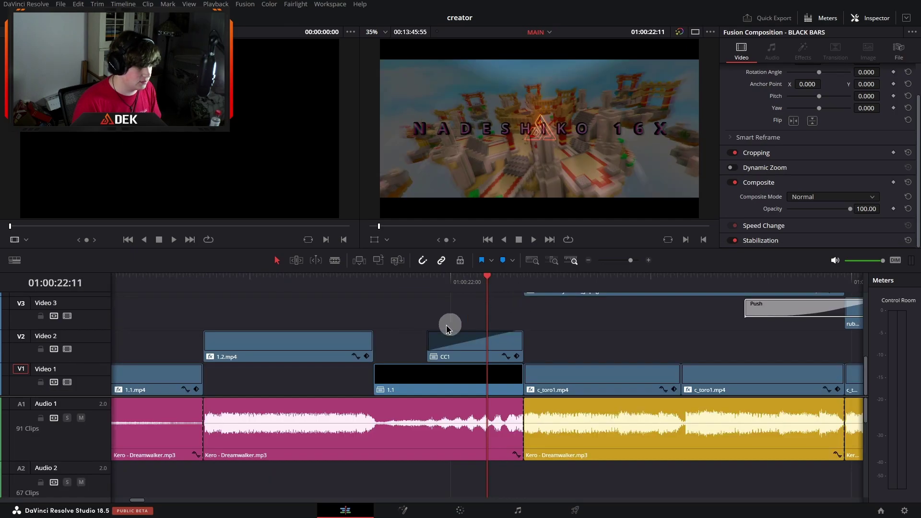
pyautogui.click(477, 343)
pyautogui.click(589, 260)
pyautogui.click(458, 282)
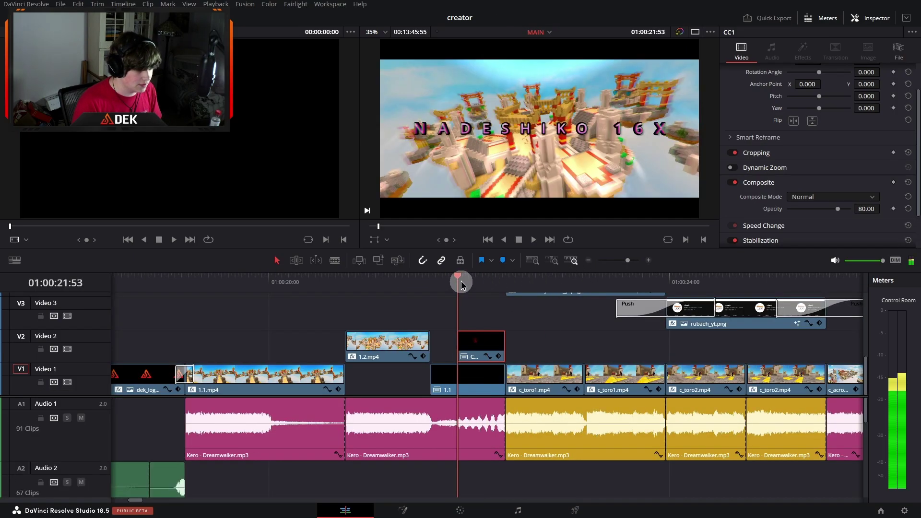
pyautogui.press('space')
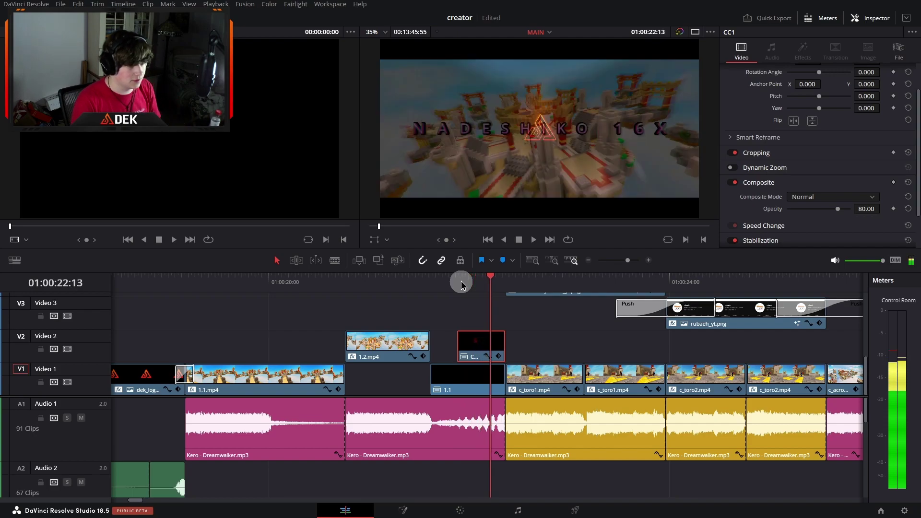
pyautogui.press('space')
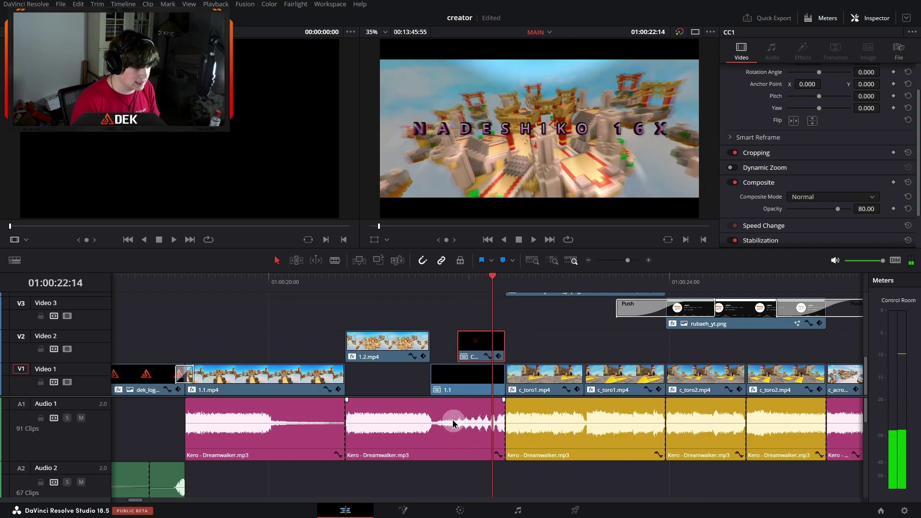
pyautogui.click(456, 281)
pyautogui.press('space')
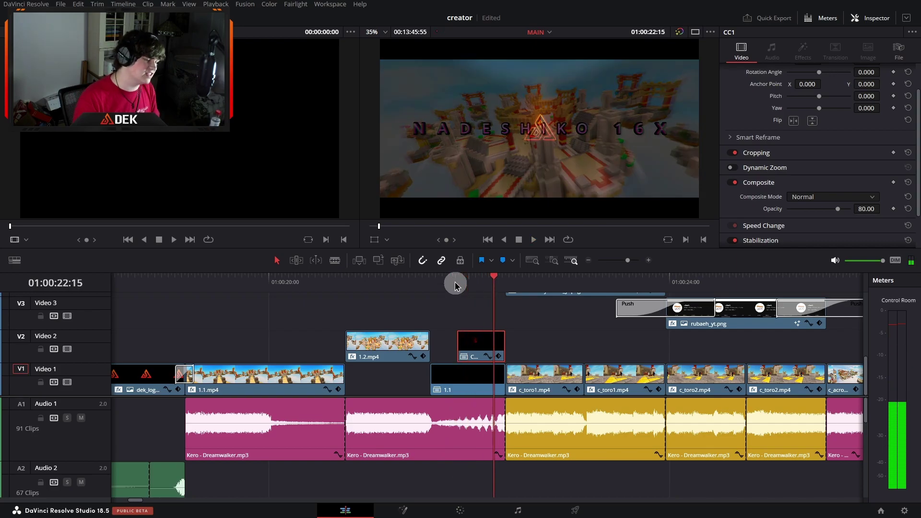
pyautogui.click(589, 260)
pyautogui.hscroll(-3, 460, 350)
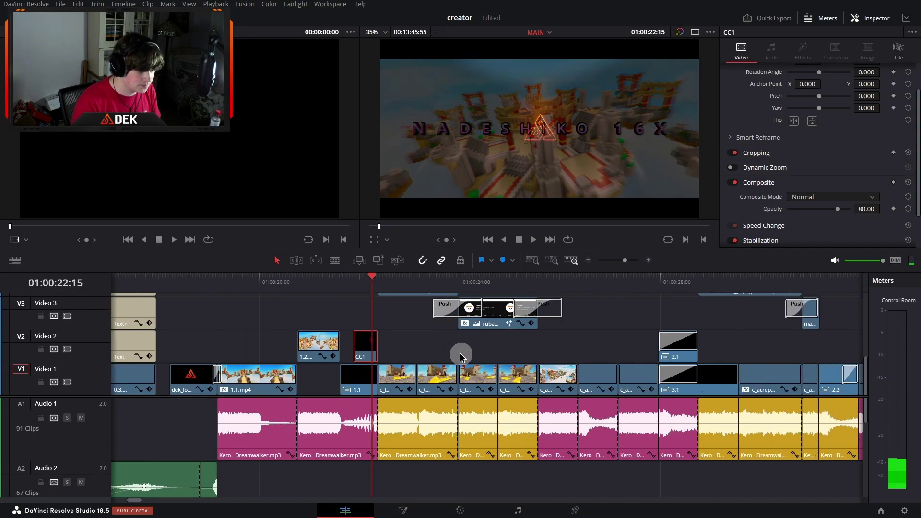
pyautogui.click(379, 282)
pyautogui.scroll(2, 396, 359)
pyautogui.scroll(4, 395, 359)
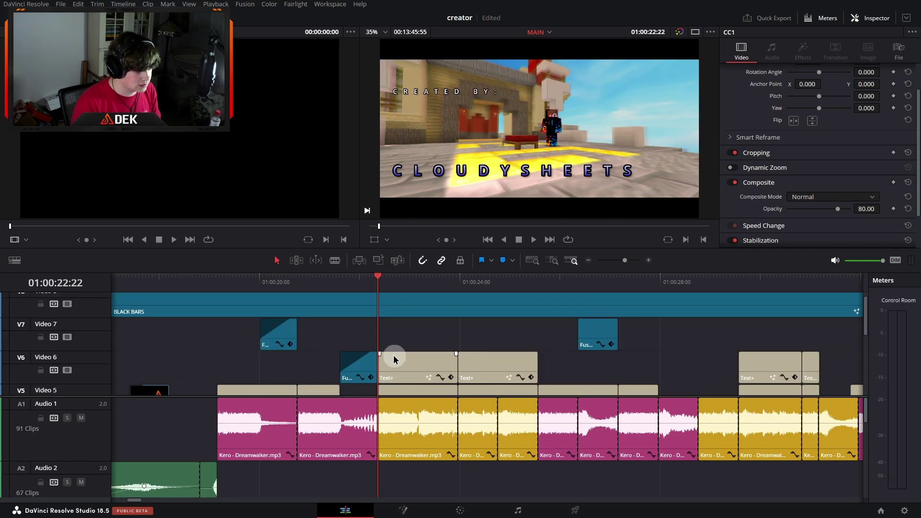
pyautogui.scroll(-1, 394, 359)
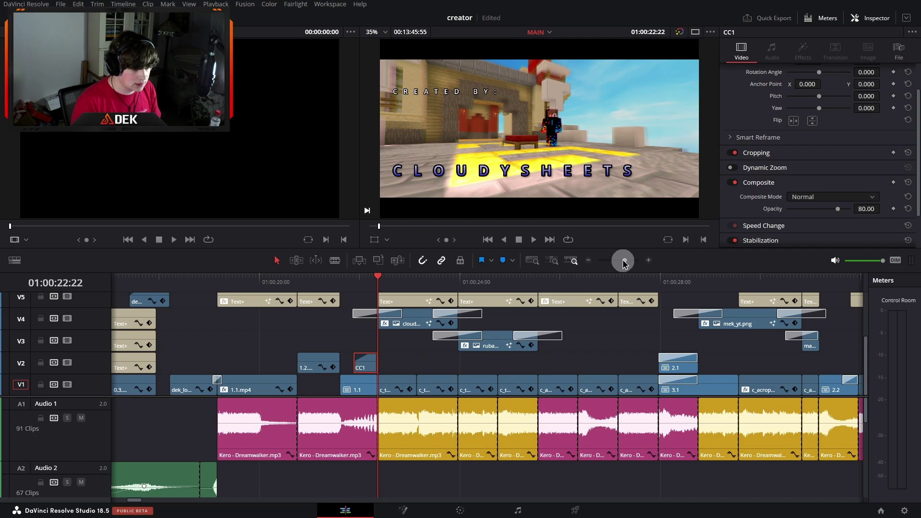
pyautogui.click(590, 262)
pyautogui.scroll(1, 520, 367)
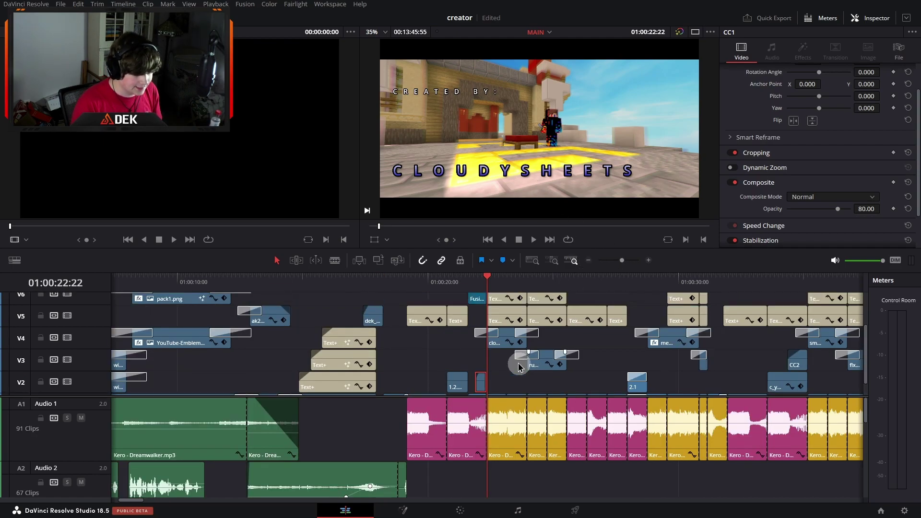
pyautogui.scroll(-1, 519, 368)
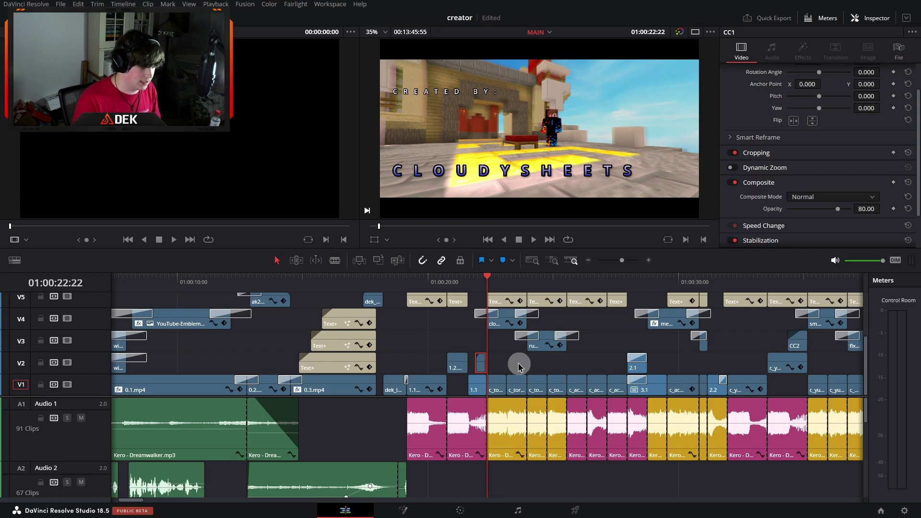
pyautogui.hscroll(3, 508, 471)
pyautogui.scroll(-1, 475, 456)
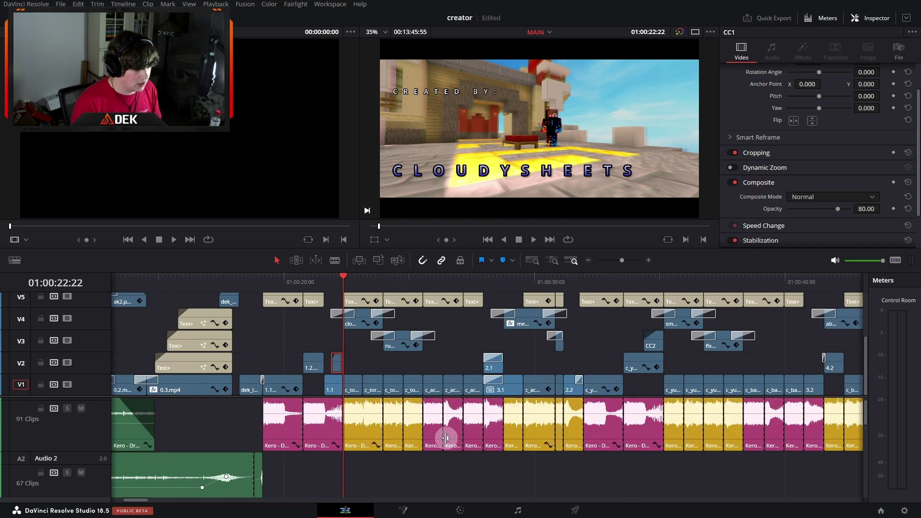
pyautogui.hscroll(-3, 437, 436)
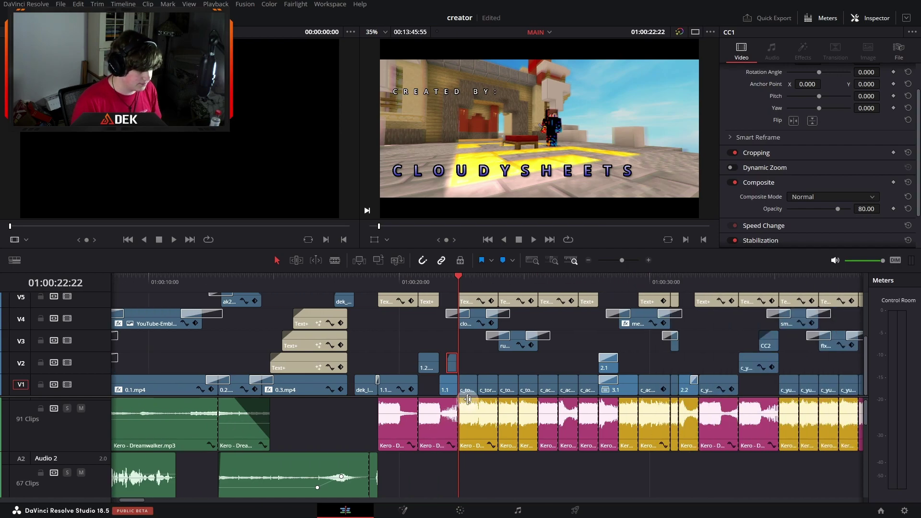
pyautogui.click(649, 260)
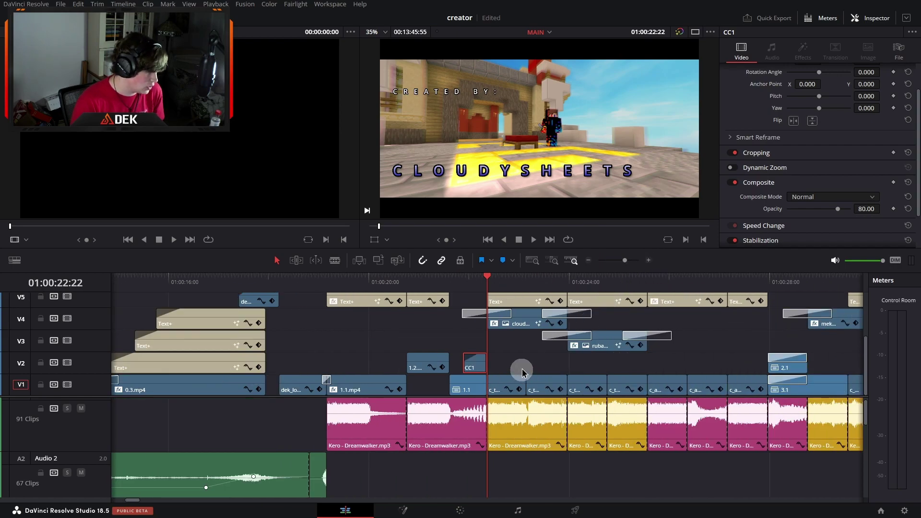
pyautogui.click(649, 260)
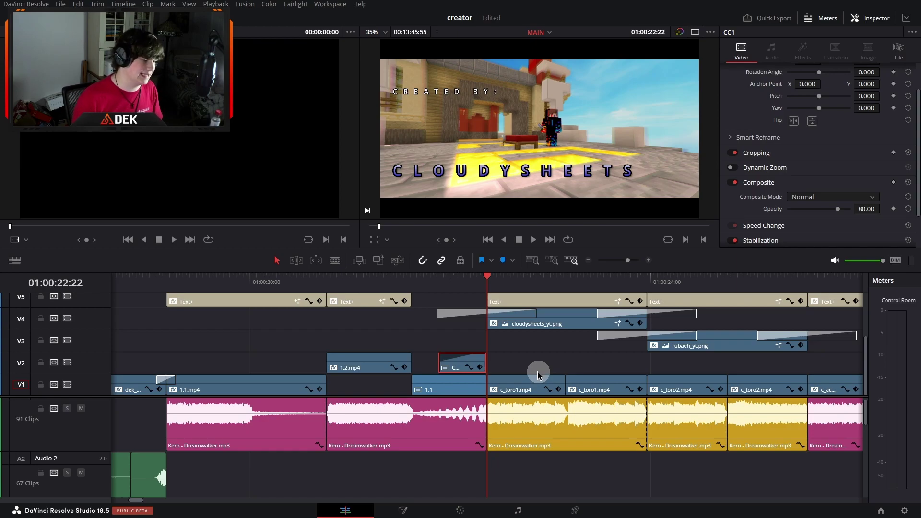
# Check the Audio 1 music clips' volume, first as a group, then a single Kero - Dreamwalker clip.
pyautogui.click(588, 260)
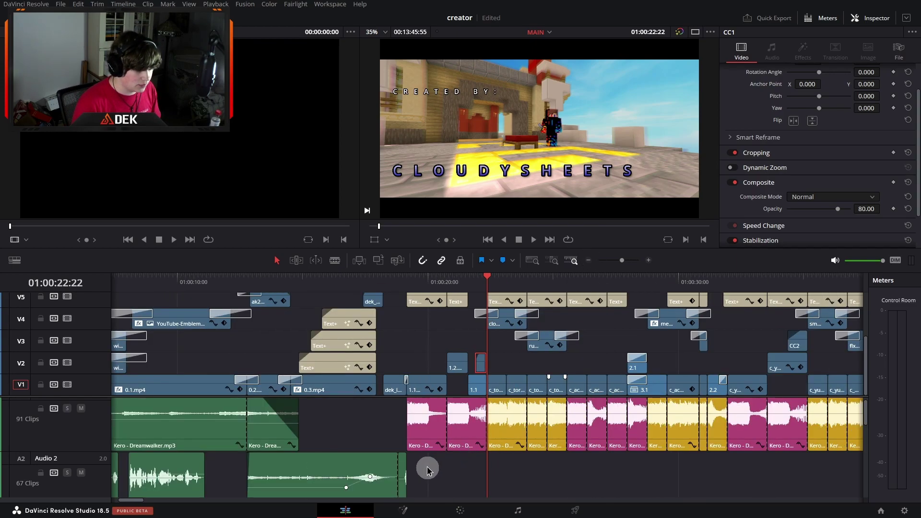
pyautogui.moveTo(428, 469); pyautogui.dragTo(549, 431)
pyautogui.scroll(1, 542, 441)
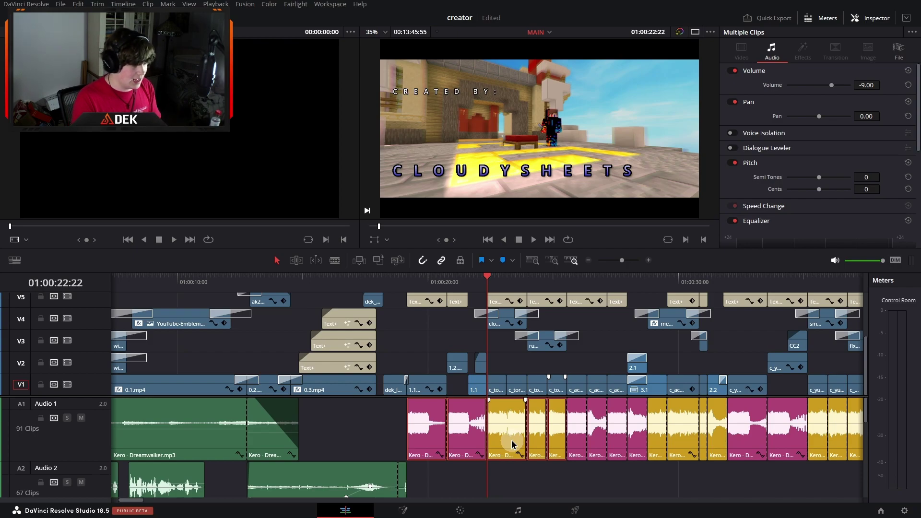
pyautogui.click(649, 260)
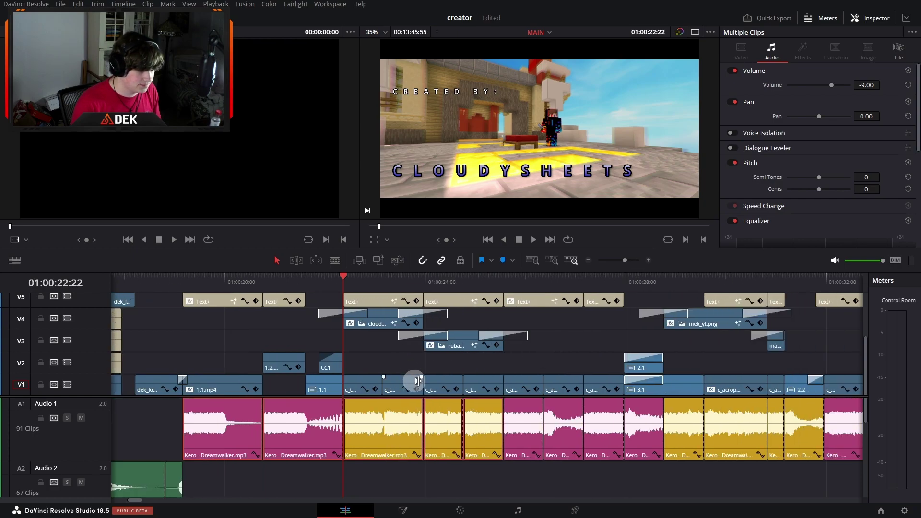
pyautogui.click(382, 277)
pyautogui.click(373, 360)
pyautogui.click(374, 446)
# Return the playhead to 01:00:20:01 and select the RUBAEH'S title clip on Video 5.
pyautogui.scroll(3, 358, 391)
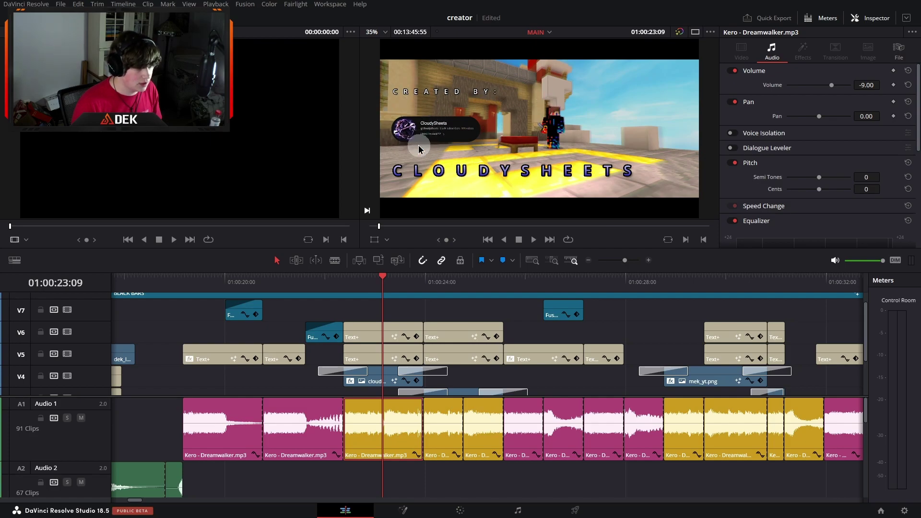
pyautogui.hscroll(-3, 436, 333)
pyautogui.click(398, 279)
pyautogui.click(392, 349)
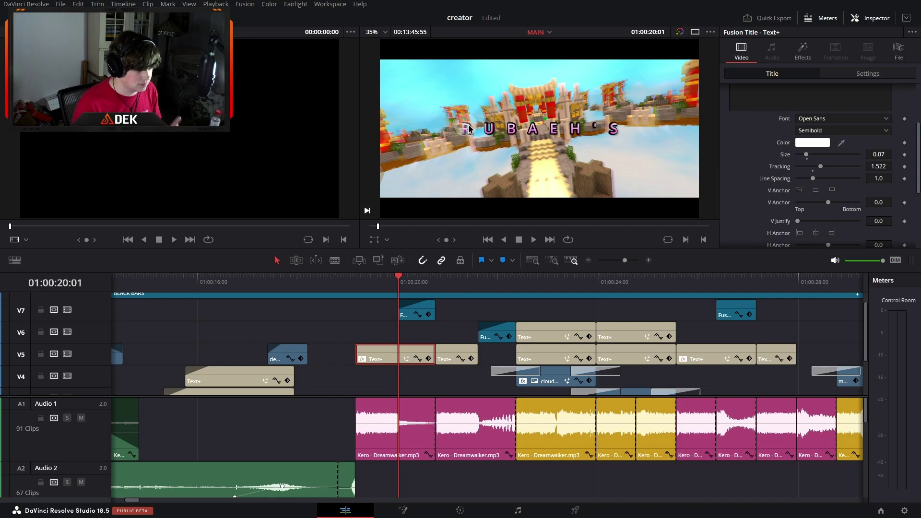
# Preview the NADESHIKO 16X title at 01:00:21:11, then move on to 01:00:23:09.
pyautogui.click(456, 277)
pyautogui.scroll(3, 456, 345)
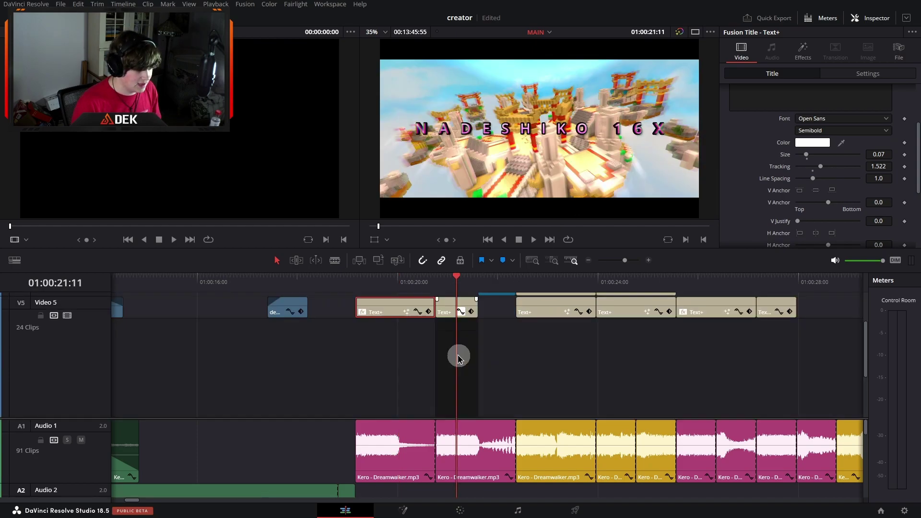
pyautogui.scroll(-3, 462, 321)
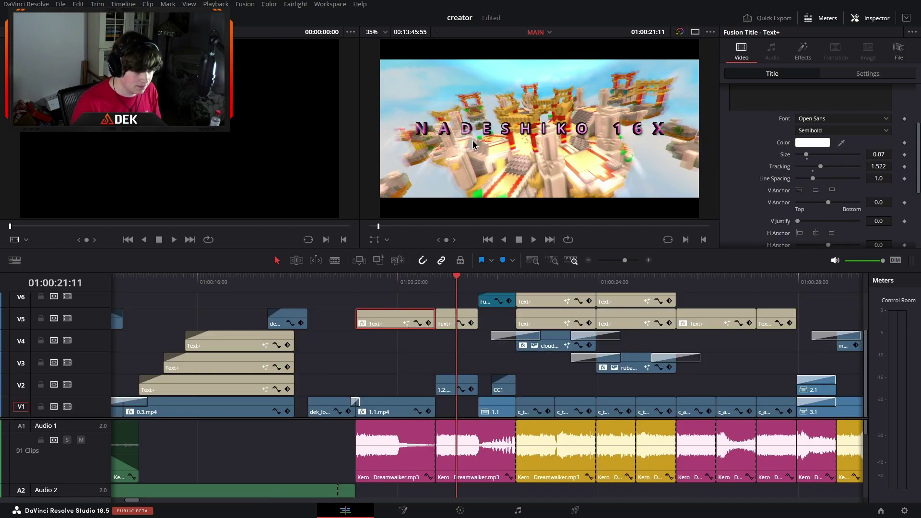
pyautogui.click(556, 283)
pyautogui.hscroll(4, 519, 278)
# Jump to the 5K SUB TEXTURE PACK title and select the two Kero clips beneath it (volume -9.00).
pyautogui.scroll(2, 377, 330)
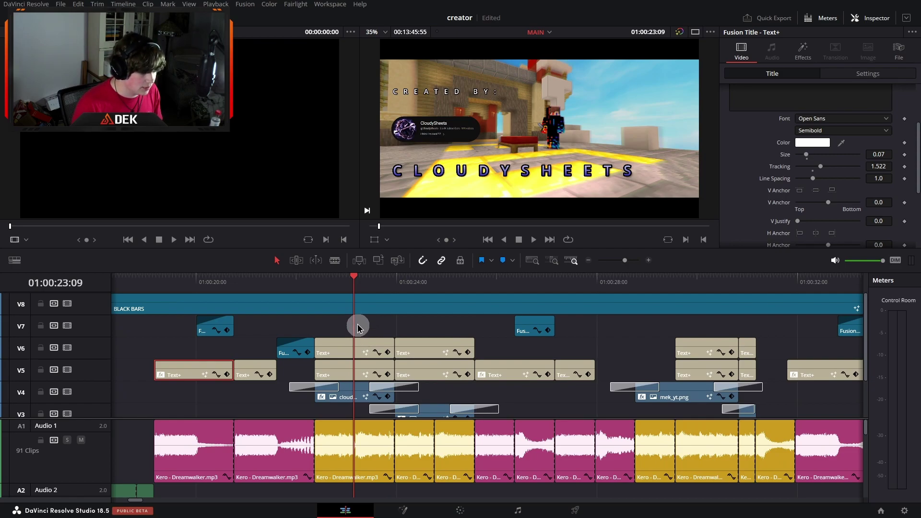
pyautogui.click(434, 285)
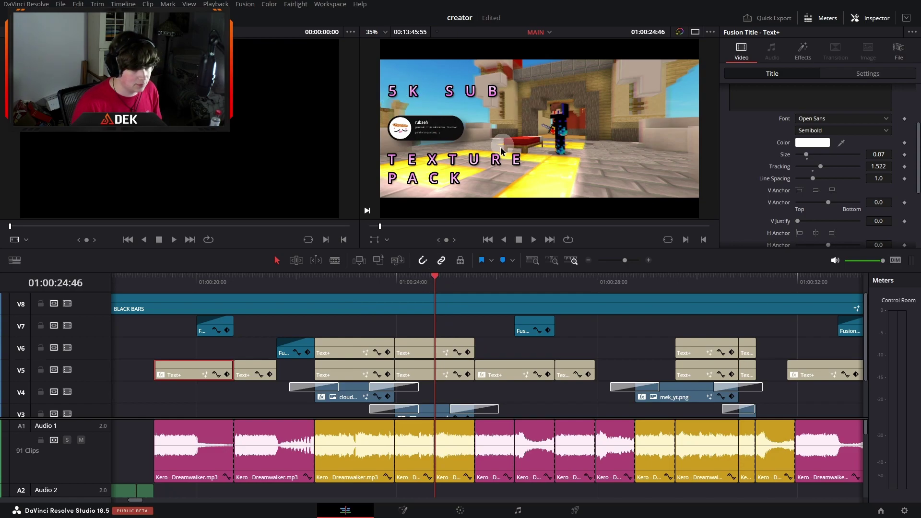
pyautogui.scroll(-2, 436, 381)
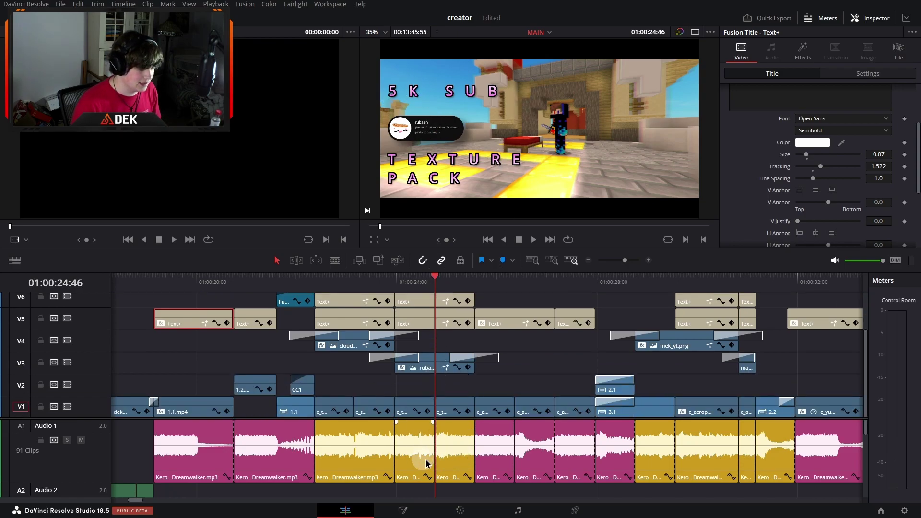
pyautogui.moveTo(424, 491); pyautogui.dragTo(436, 457)
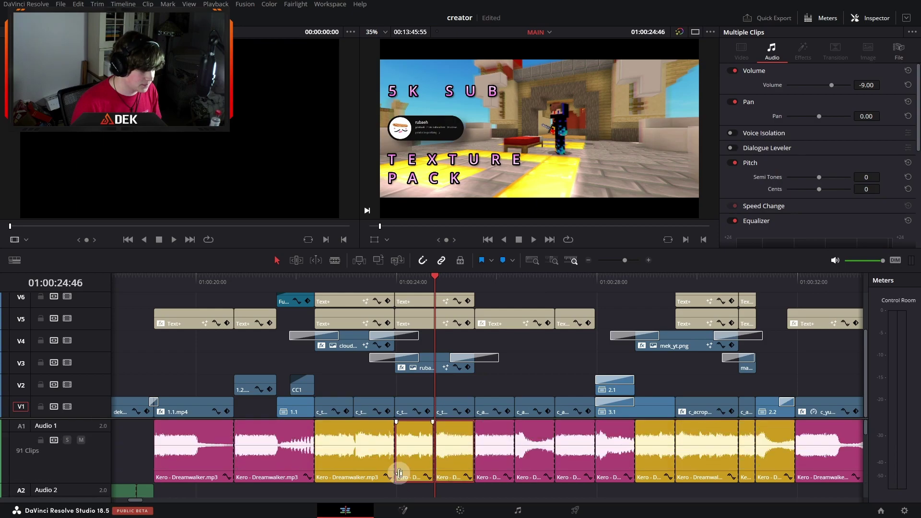
# Split the Kero - Dreamwalker music clip on Audio 1 in two.
pyautogui.click(351, 457)
pyautogui.press('b')
pyautogui.click(353, 456)
pyautogui.press('a')
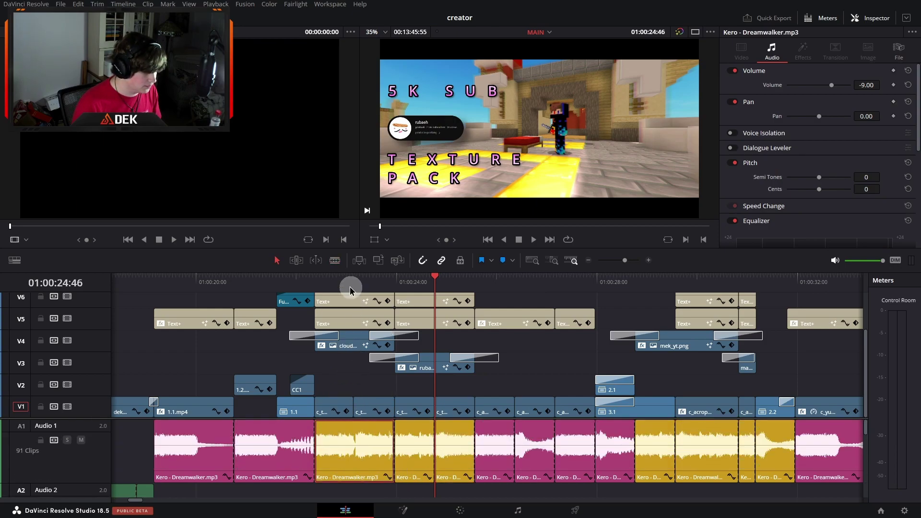
# Zoom in around 01:00:22:22 and select the second c_toro1.mp4 clip.
pyautogui.click(315, 279)
pyautogui.click(648, 261)
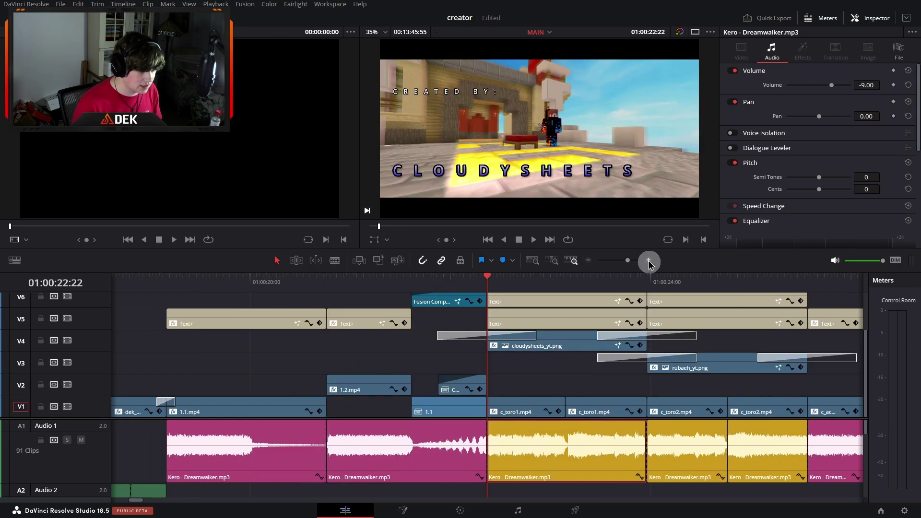
pyautogui.click(593, 407)
pyautogui.scroll(2, 591, 406)
pyautogui.hscroll(3, 591, 407)
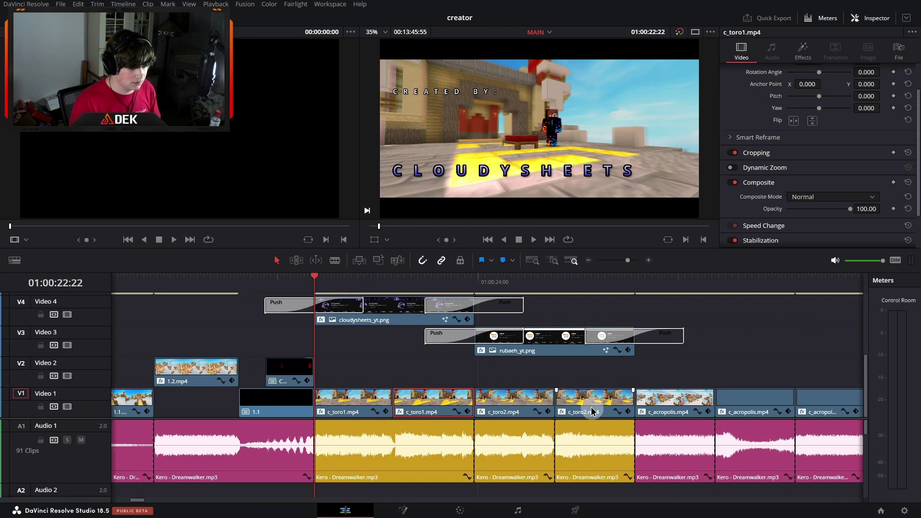
pyautogui.click(422, 405)
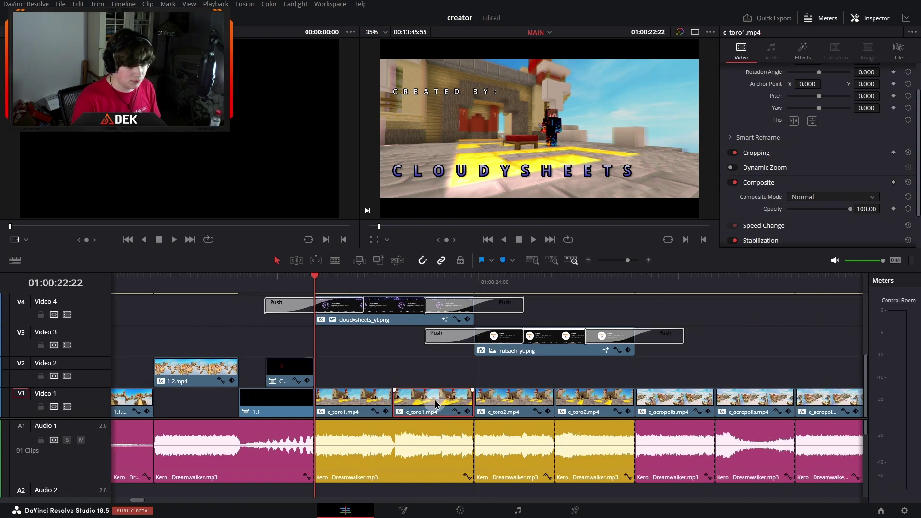
# Play through the CLOUDYSHEETS title section, stop, and zoom the timeline back out.
pyautogui.press('space')
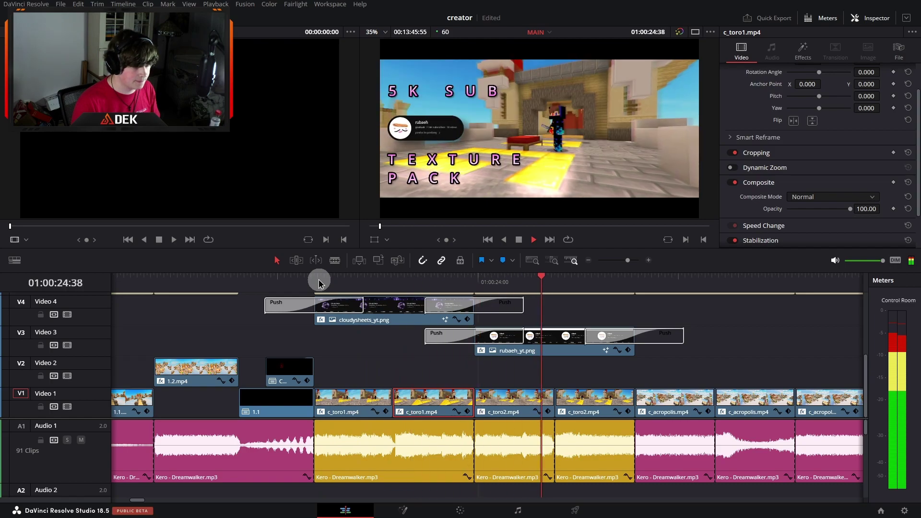
pyautogui.press('space')
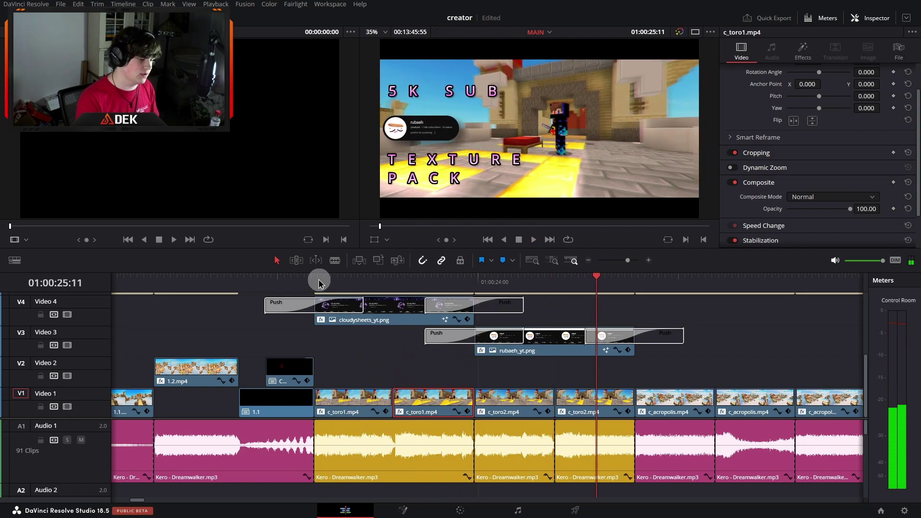
pyautogui.click(588, 260)
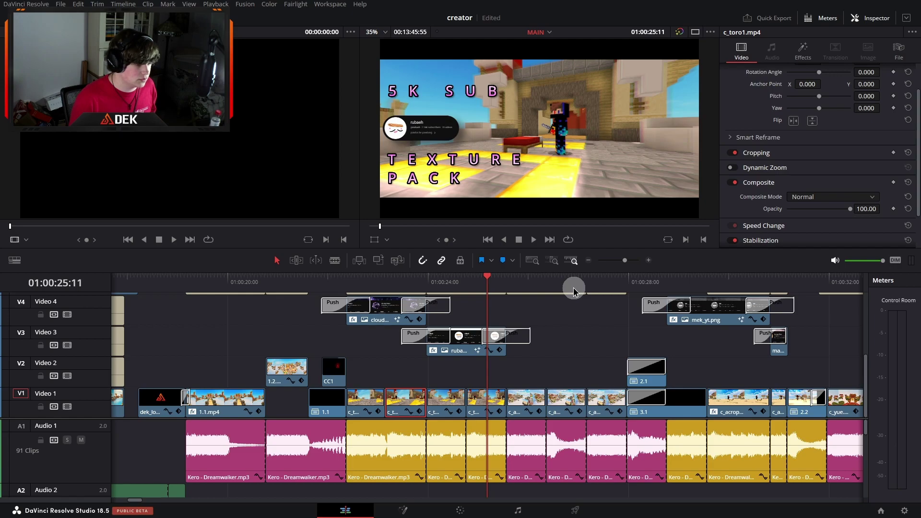
pyautogui.click(589, 260)
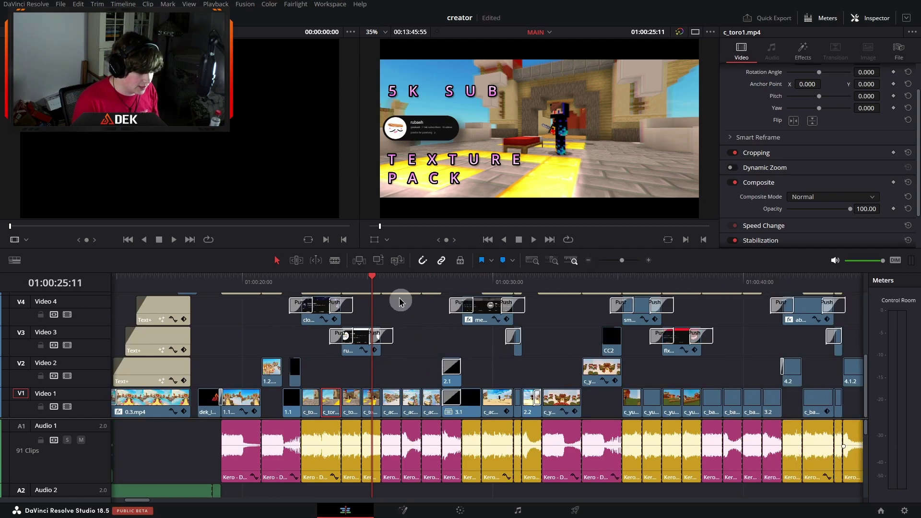
# Play the MANGOPLAYZ'S and MANGO 16X title sections, then select the Fusion Composition clip on Video 7.
pyautogui.click(648, 261)
pyautogui.press('space')
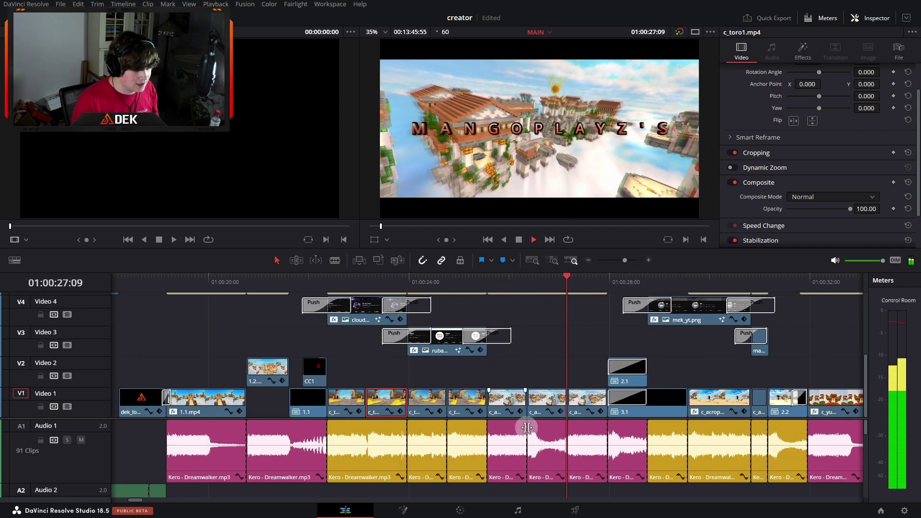
pyautogui.press('space')
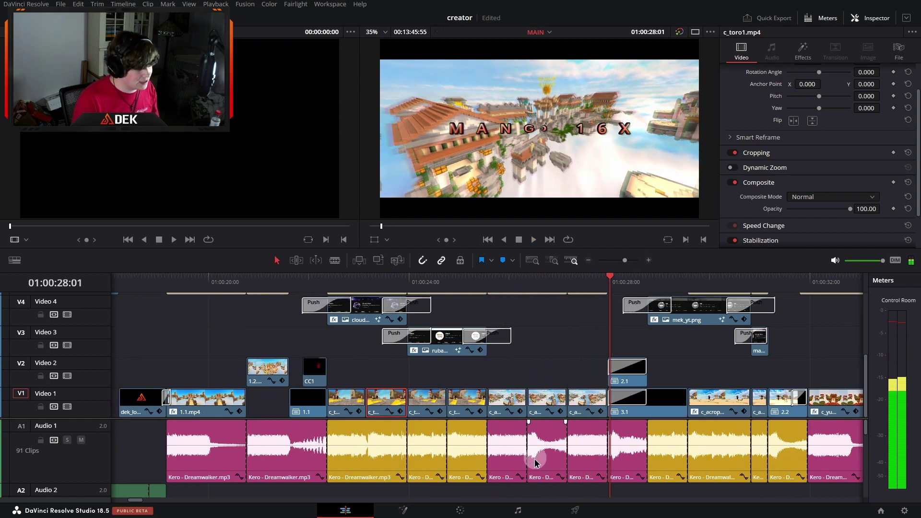
pyautogui.click(490, 283)
pyautogui.press('space')
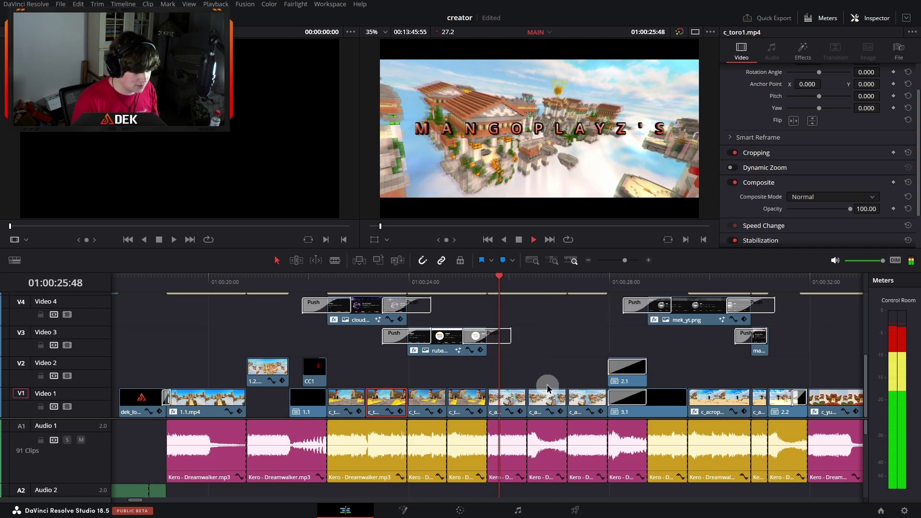
pyautogui.press('space')
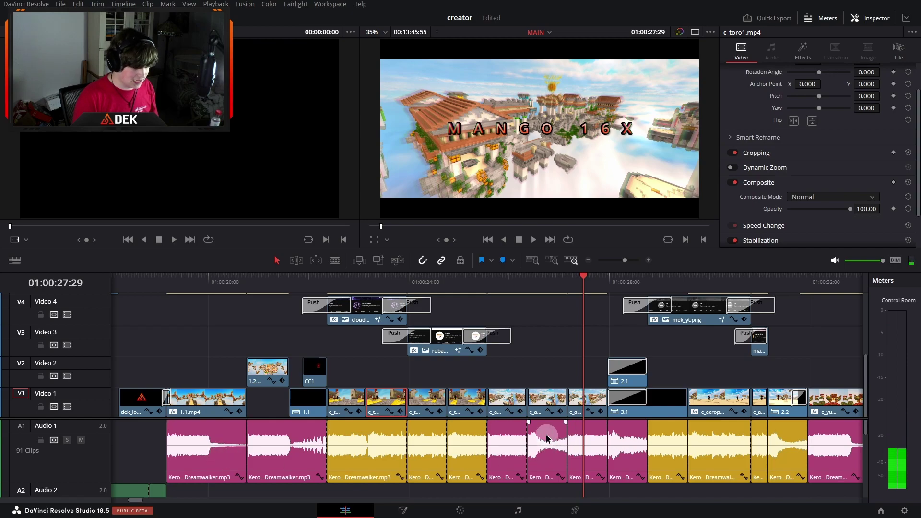
pyautogui.scroll(5, 542, 422)
pyautogui.click(547, 336)
# Switch the V7 Fusion Composition's opacity keyframes from linear to ease, then play back the flash.
pyautogui.click(540, 283)
pyautogui.click(550, 348)
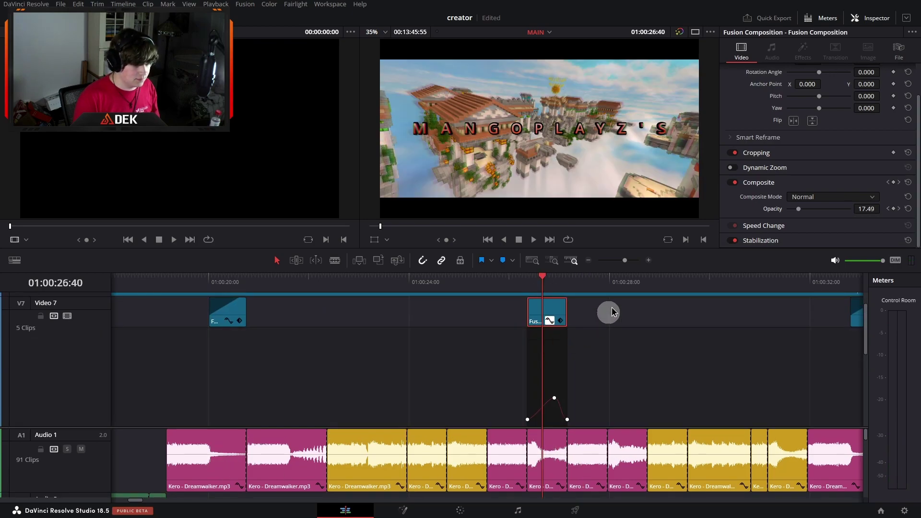
pyautogui.click(649, 260)
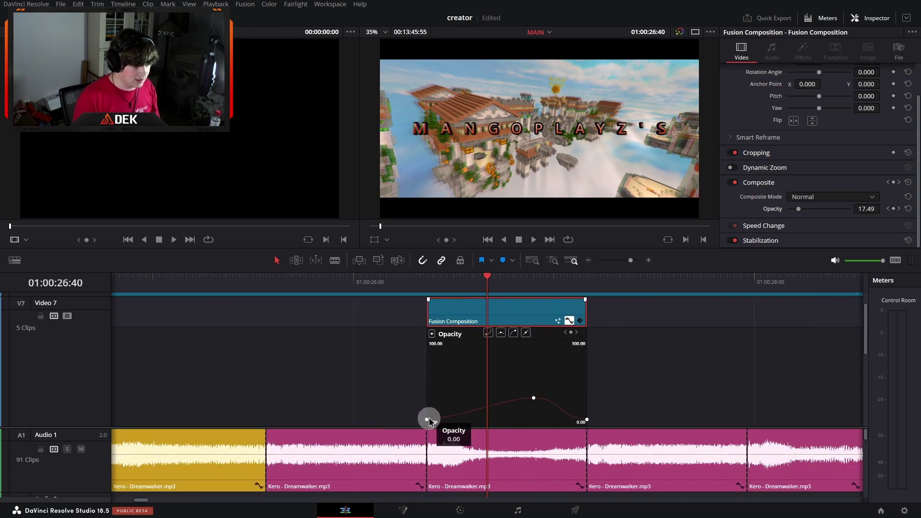
pyautogui.moveTo(533, 397)
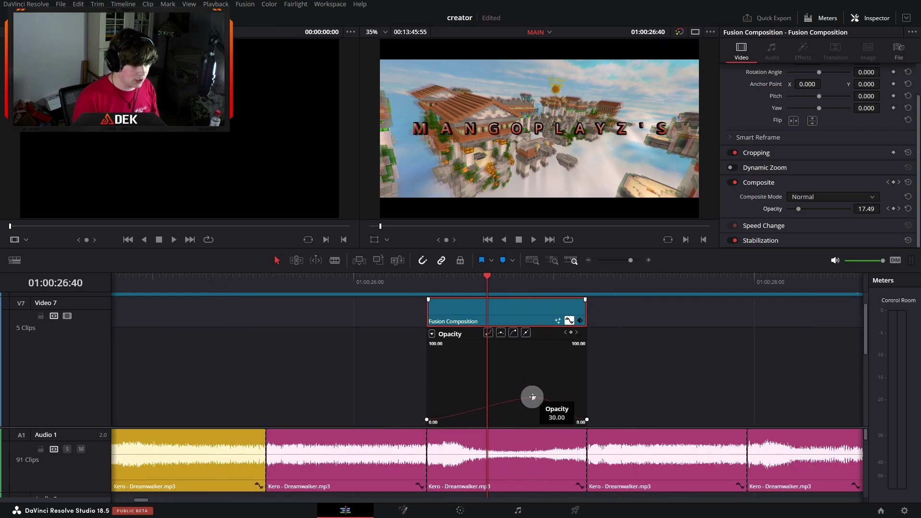
pyautogui.click(427, 419)
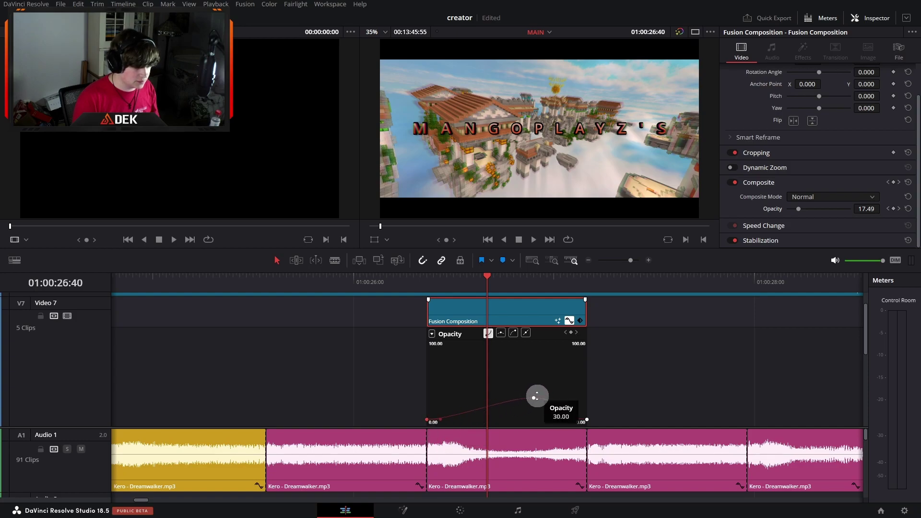
pyautogui.click(586, 420)
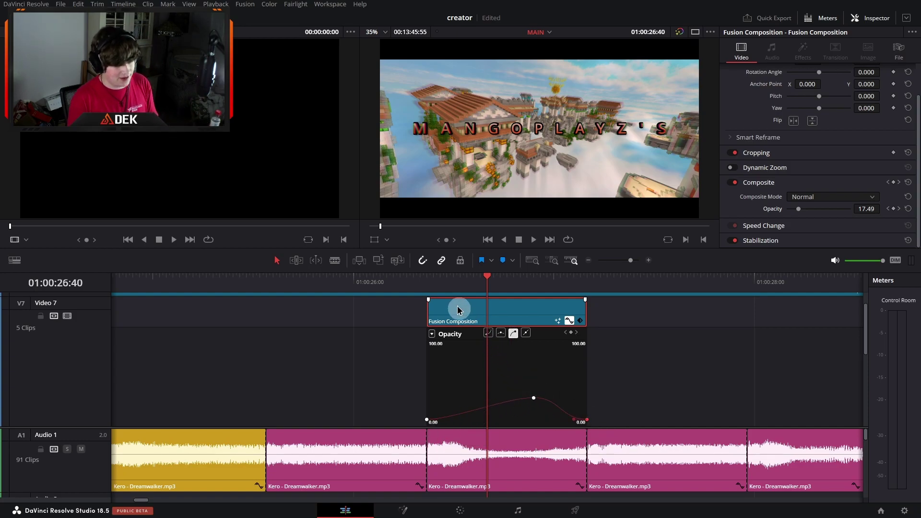
pyautogui.click(430, 284)
pyautogui.press('space')
pyautogui.press('space')
# Hide the opacity curve editor and zoom out to find the Tunnel of Light transition near 01:00:28.
pyautogui.click(569, 321)
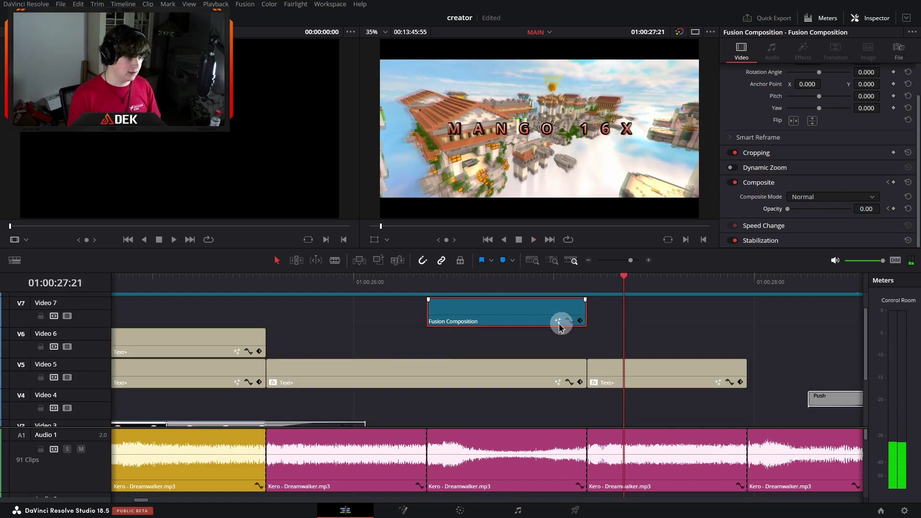
pyautogui.click(588, 261)
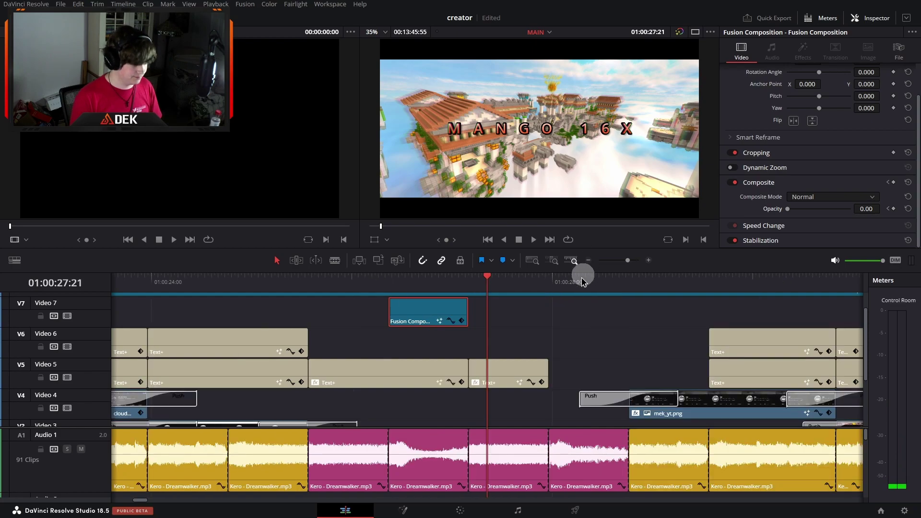
pyautogui.scroll(-3, 547, 336)
pyautogui.click(589, 262)
pyautogui.scroll(5, 536, 363)
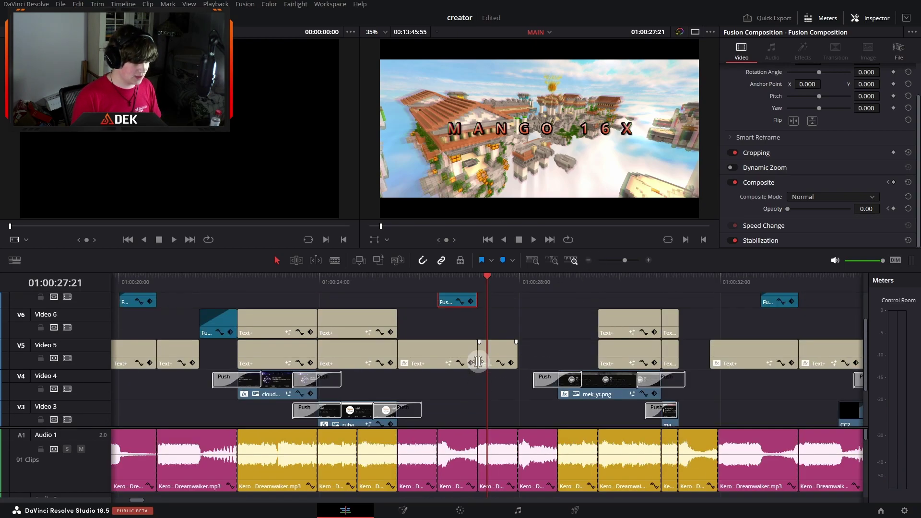
pyautogui.scroll(-5, 477, 363)
pyautogui.hscroll(5, 478, 363)
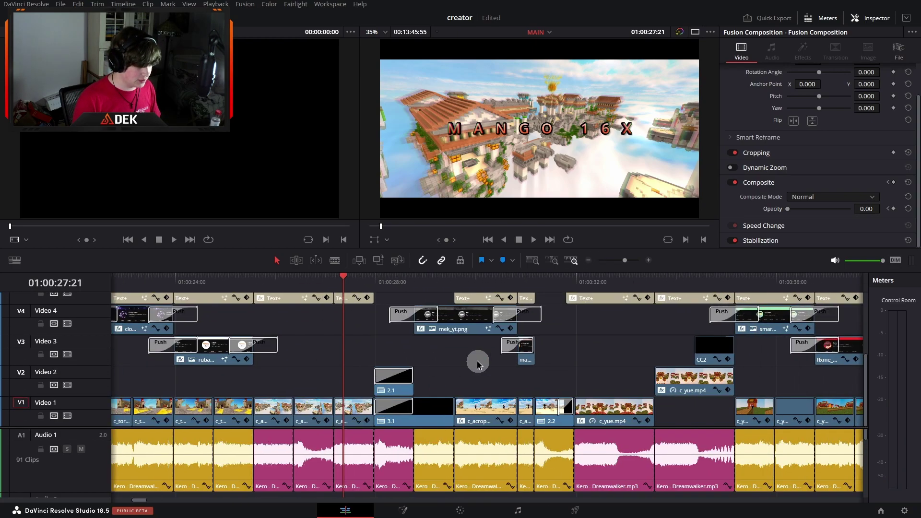
# Play the Tunnel of Light transition zoomed in and inspect its 0.8-second, Glow Size 18.1 settings.
pyautogui.click(375, 284)
pyautogui.click(650, 262)
pyautogui.press('space')
pyautogui.click(537, 407)
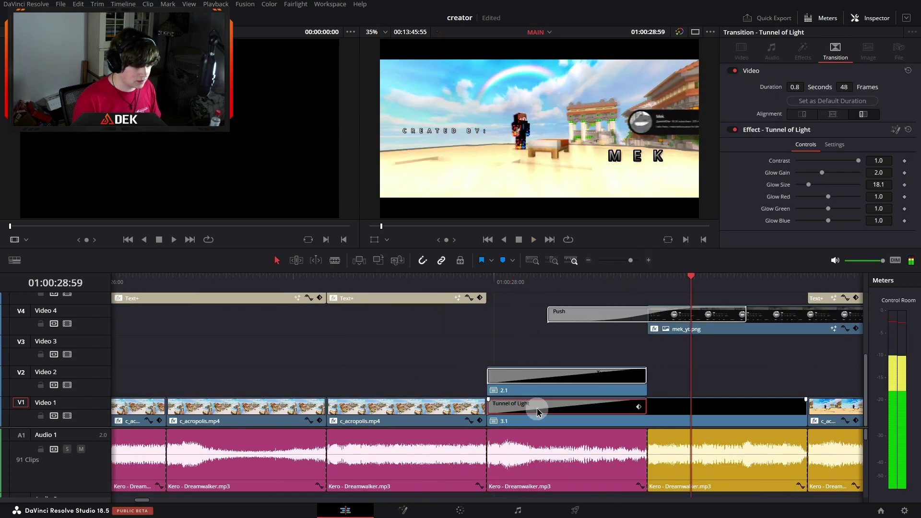
pyautogui.hscroll(5, 559, 403)
pyautogui.click(460, 393)
pyautogui.rightClick(460, 393)
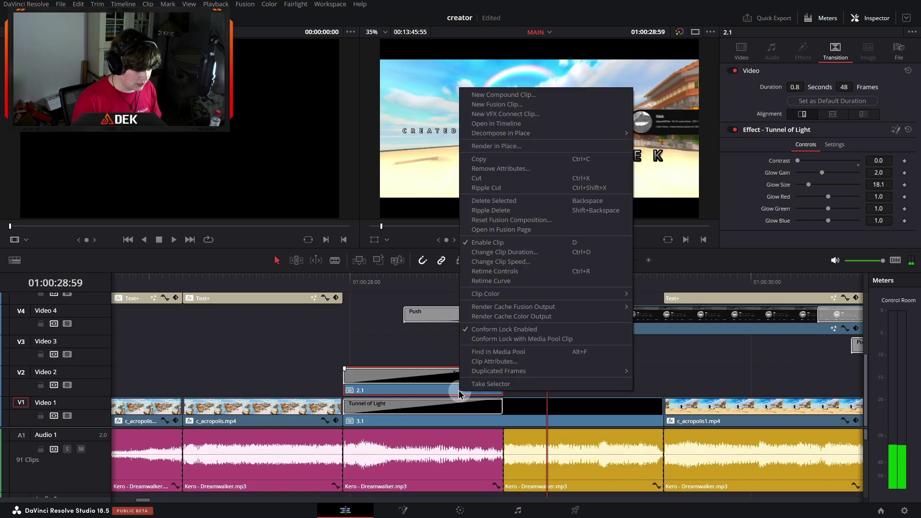
pyautogui.click(489, 128)
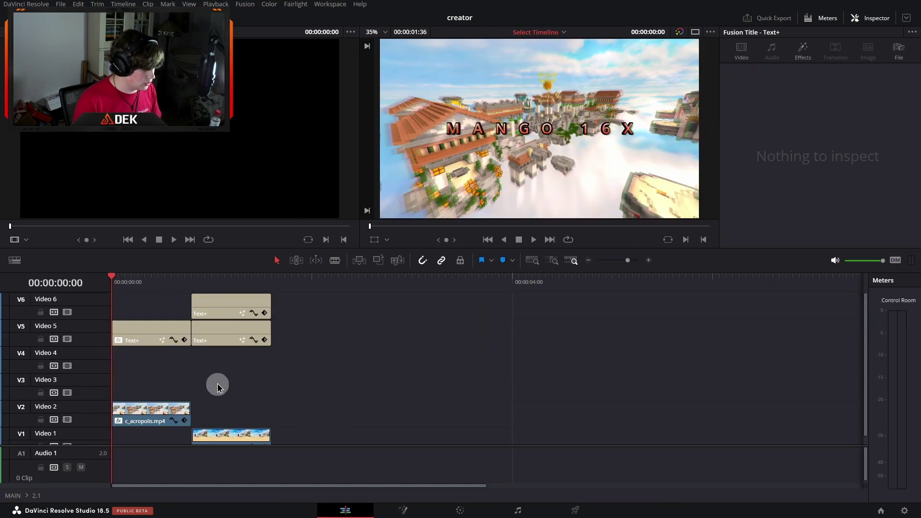
pyautogui.hotkey('ctrl', 'z')
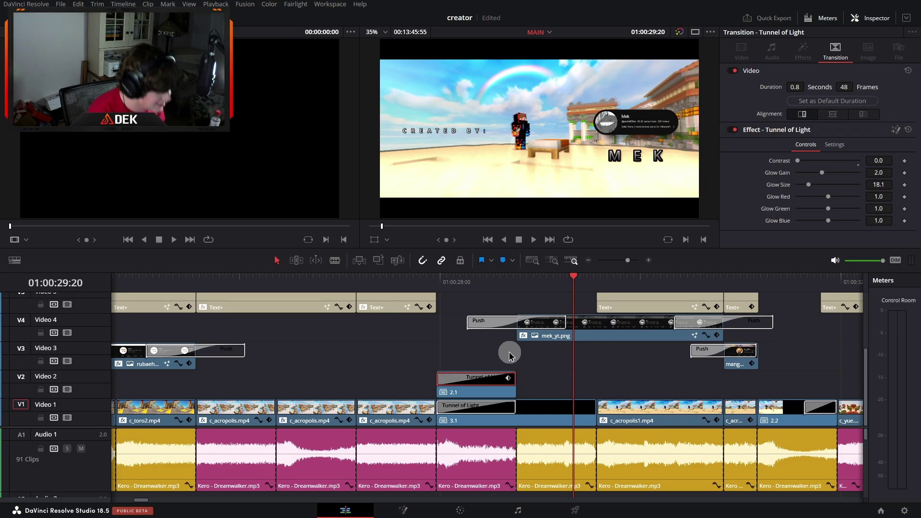
pyautogui.click(461, 282)
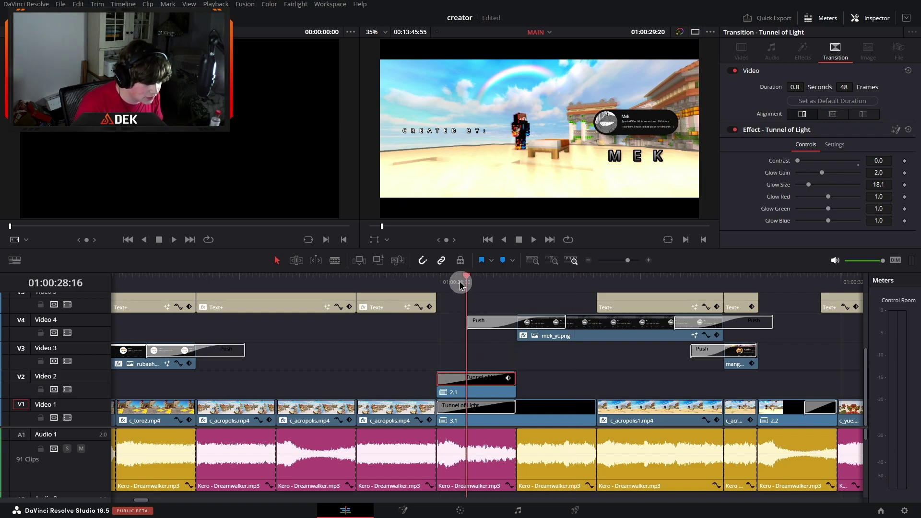
pyautogui.click(648, 260)
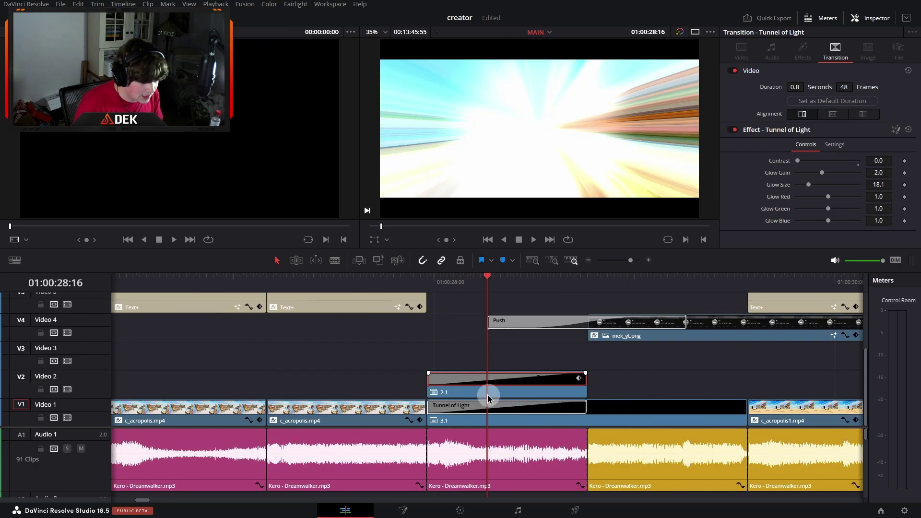
pyautogui.click(509, 392)
pyautogui.rightClick(508, 391)
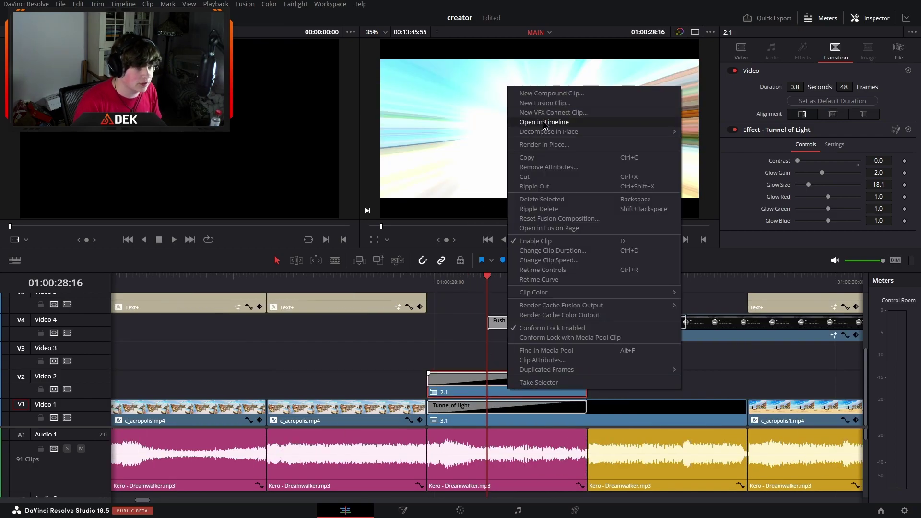
pyautogui.click(494, 391)
pyautogui.rightClick(496, 391)
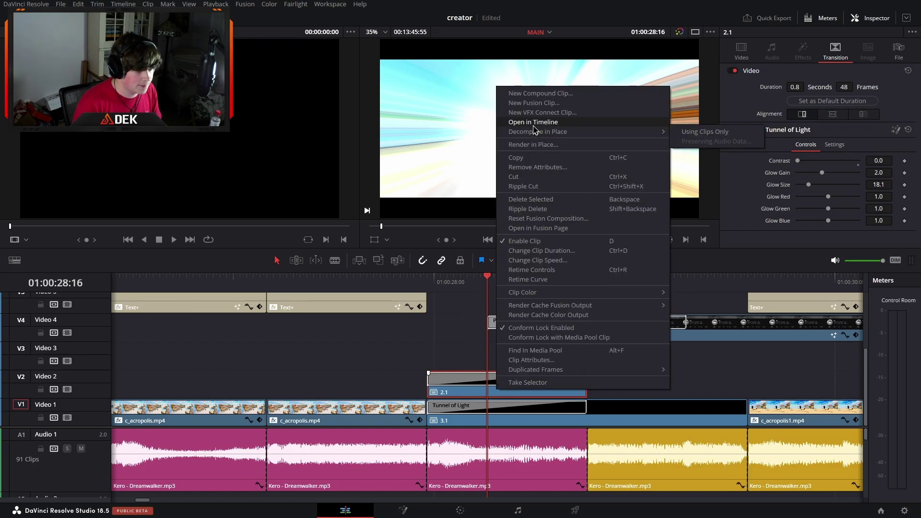
pyautogui.click(533, 124)
pyautogui.click(116, 283)
pyautogui.press('space')
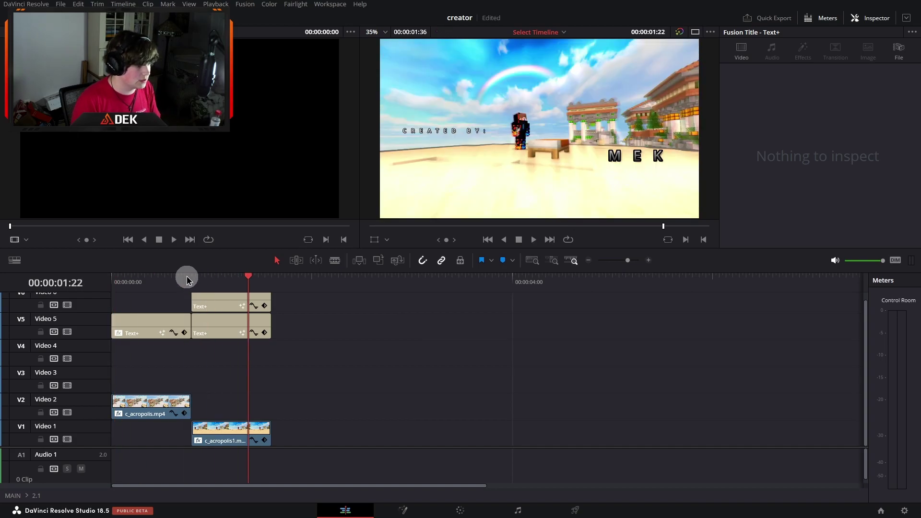
pyautogui.click(191, 277)
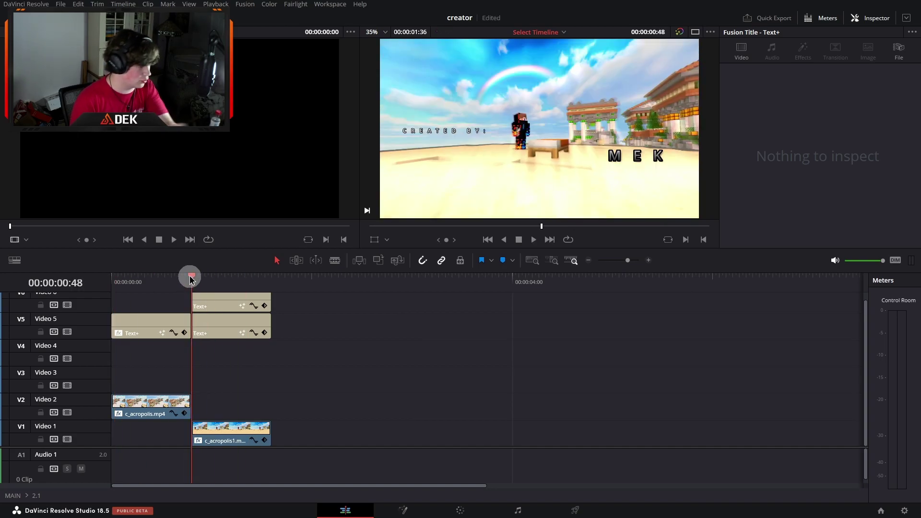
pyautogui.click(113, 278)
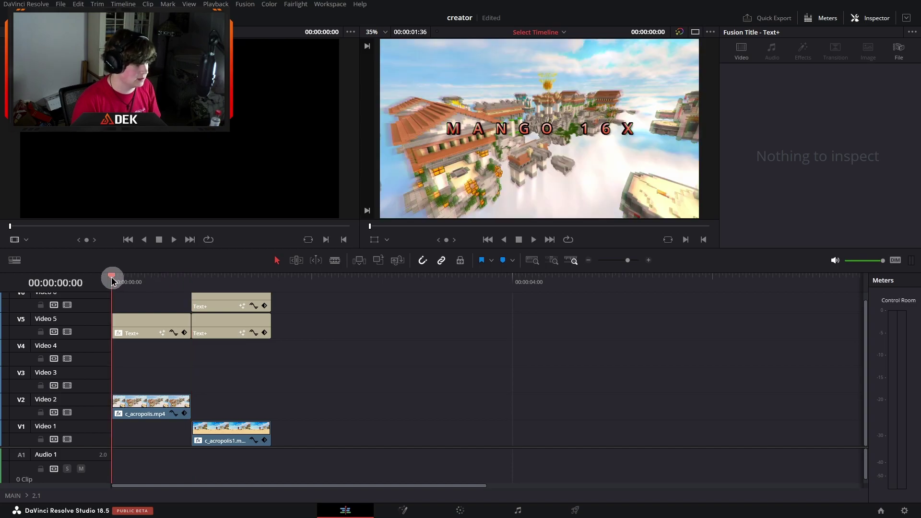
pyautogui.press('space')
pyautogui.press('space')
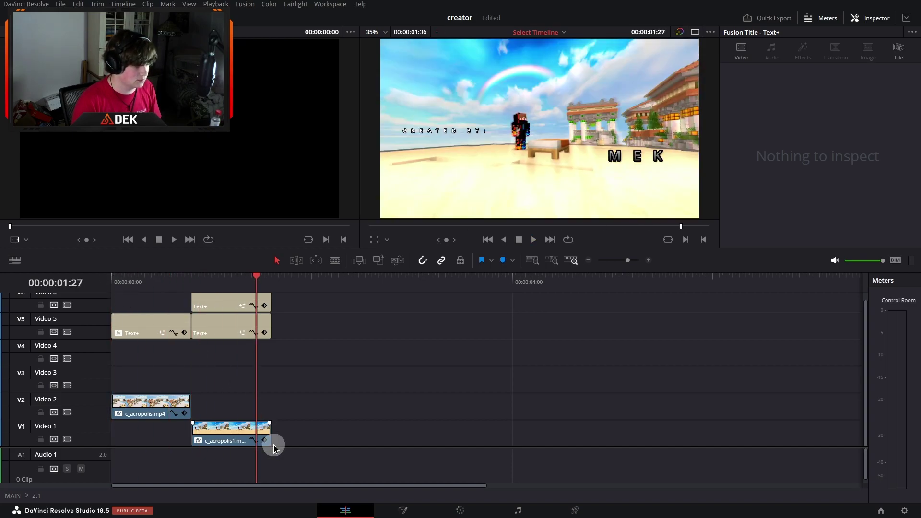
pyautogui.click(15, 497)
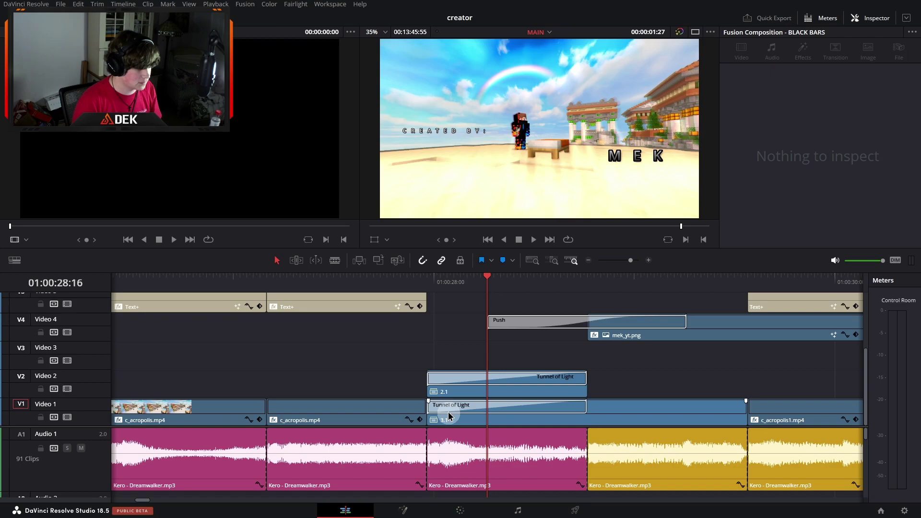
pyautogui.click(448, 381)
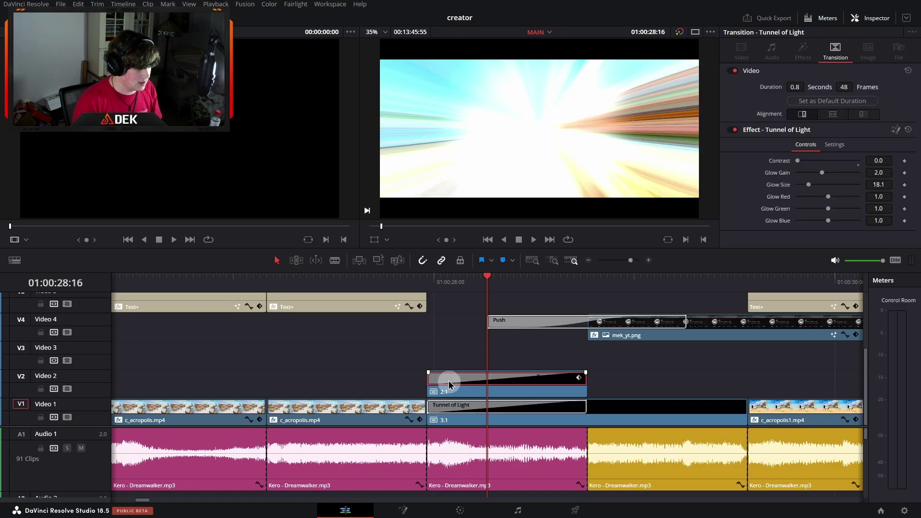
pyautogui.rightClick(472, 419)
pyautogui.click(494, 152)
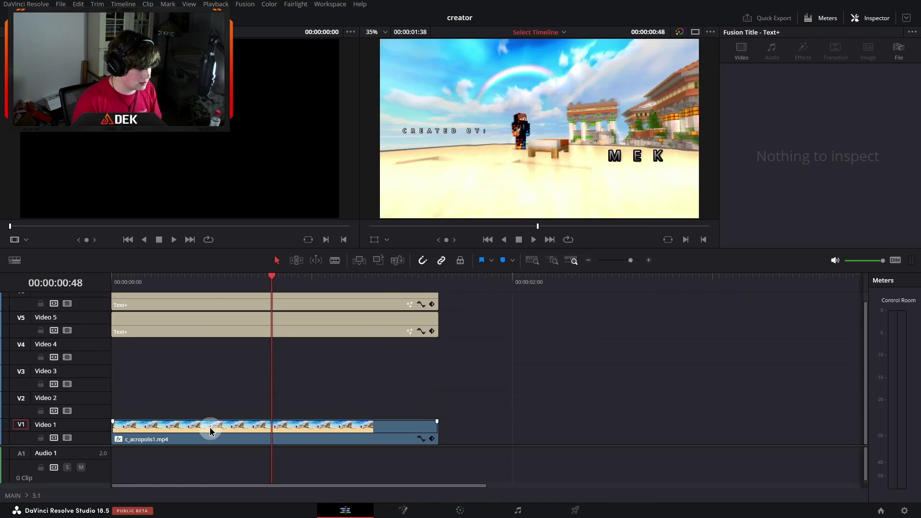
pyautogui.scroll(1, 205, 411)
pyautogui.click(130, 281)
pyautogui.moveTo(130, 281); pyautogui.dragTo(108, 282)
pyautogui.press('space')
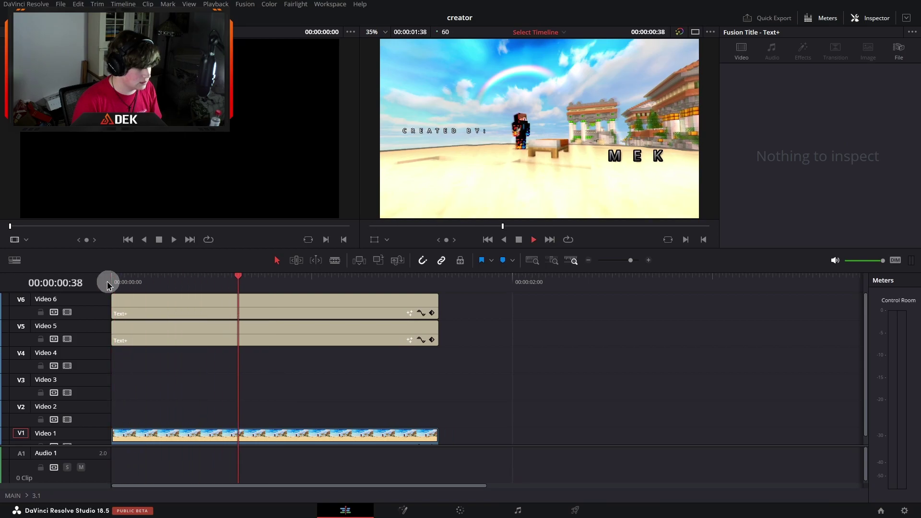
pyautogui.click(108, 281)
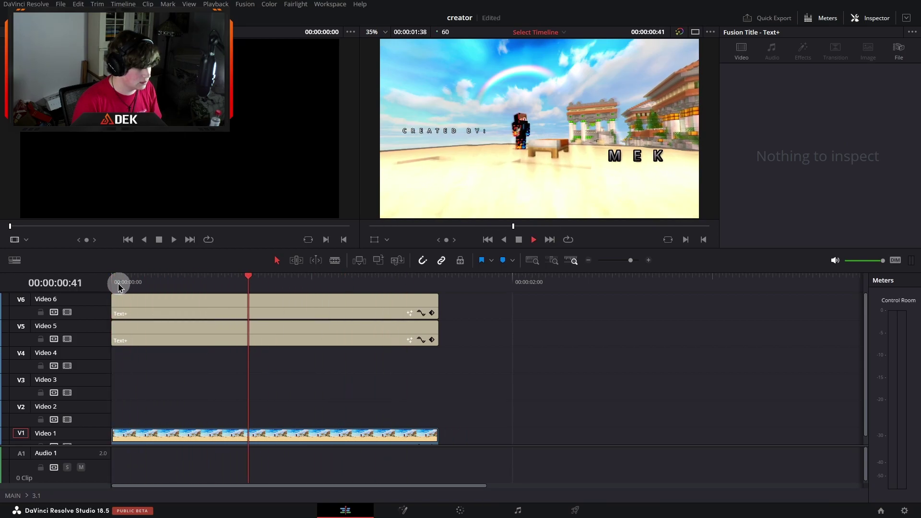
pyautogui.press('space')
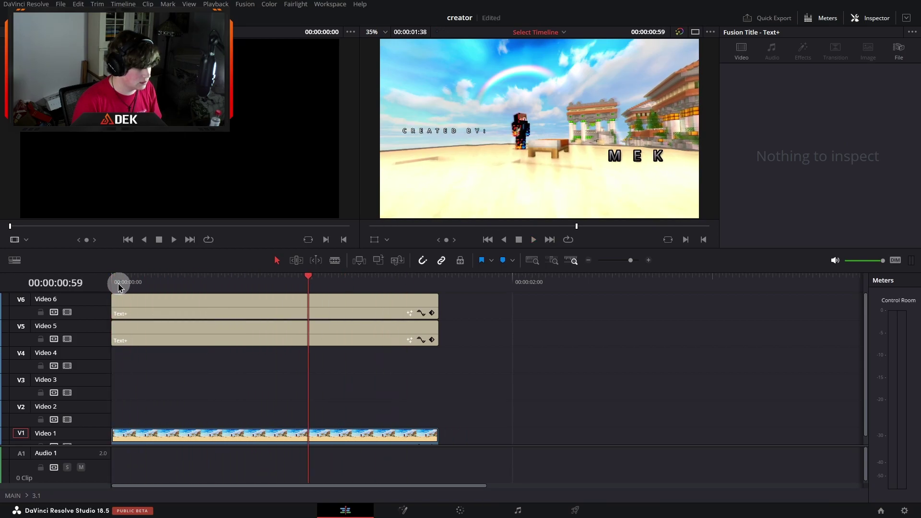
# Back on the MAIN timeline, scrub through the Video 2 Tunnel of Light transition from 01:00:27:58.
pyautogui.click(14, 497)
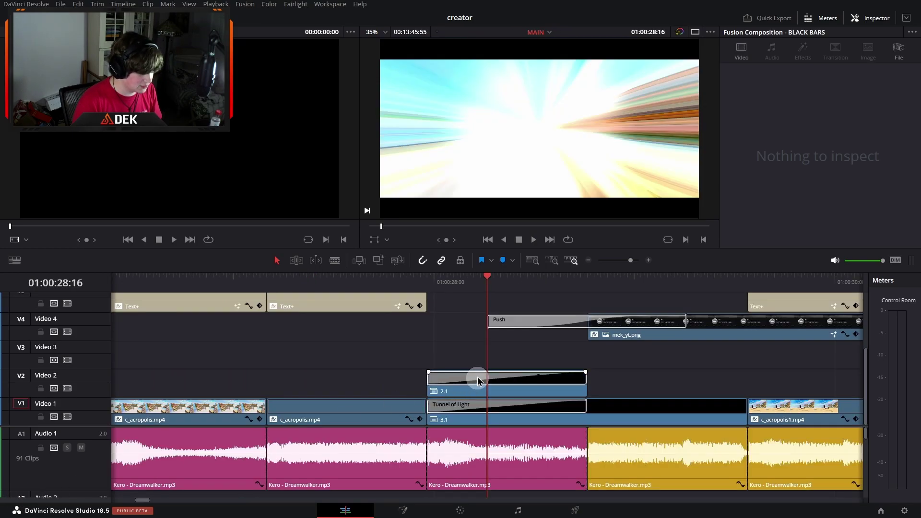
pyautogui.click(475, 379)
pyautogui.moveTo(439, 280); pyautogui.dragTo(430, 284)
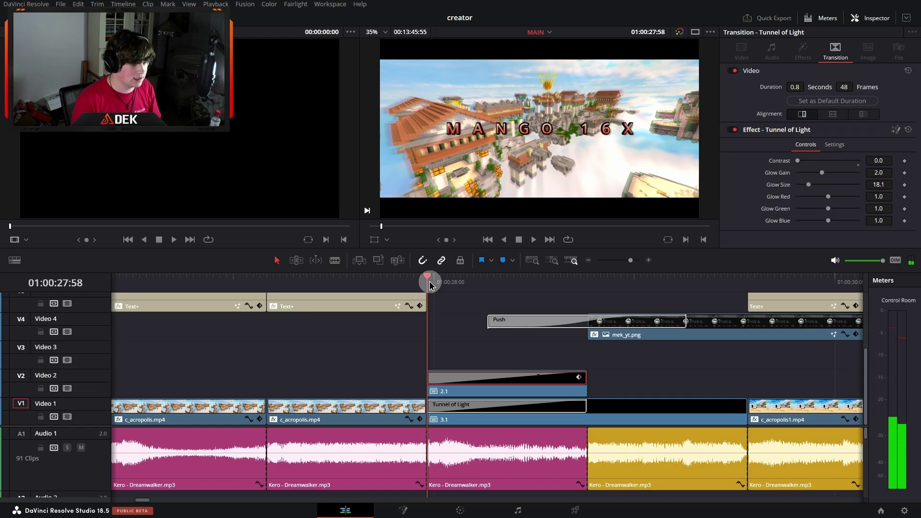
pyautogui.moveTo(434, 284); pyautogui.dragTo(453, 282)
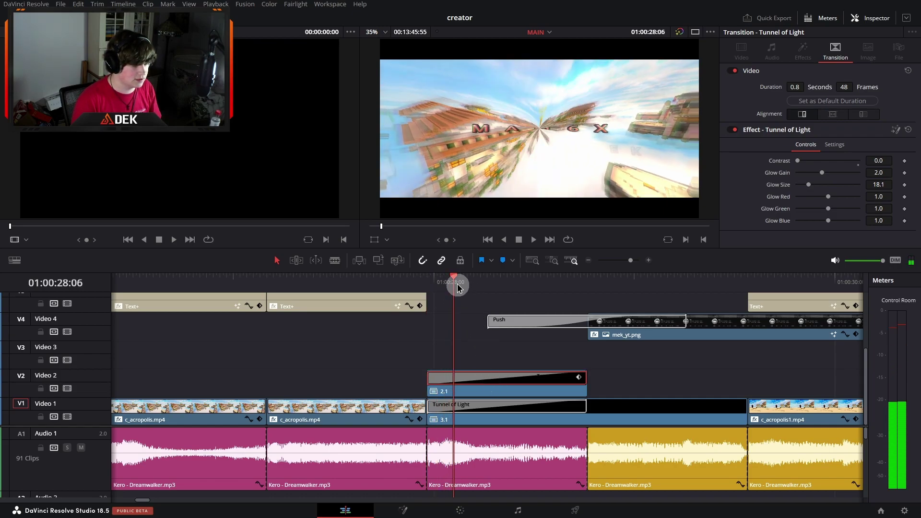
pyautogui.moveTo(464, 283); pyautogui.dragTo(588, 283)
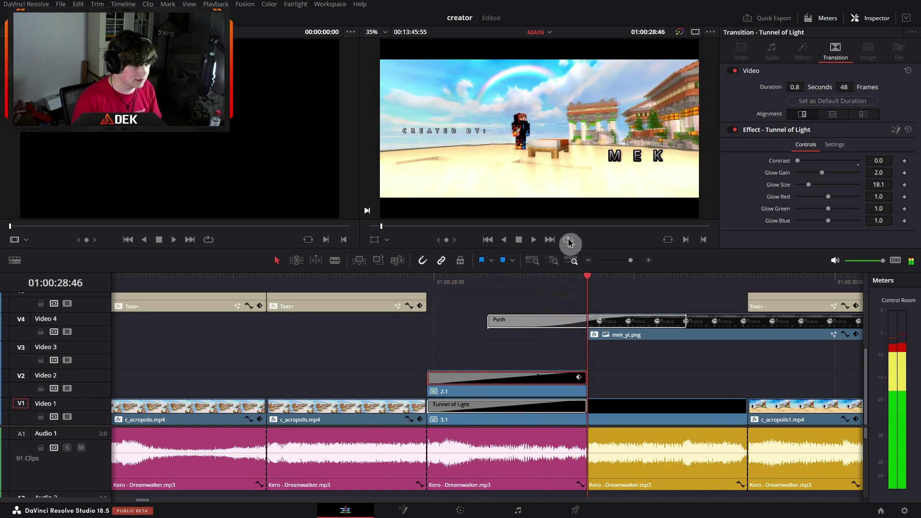
# Delete clip 2.1 and its Tunnel of Light transition from Video 2.
pyautogui.click(589, 260)
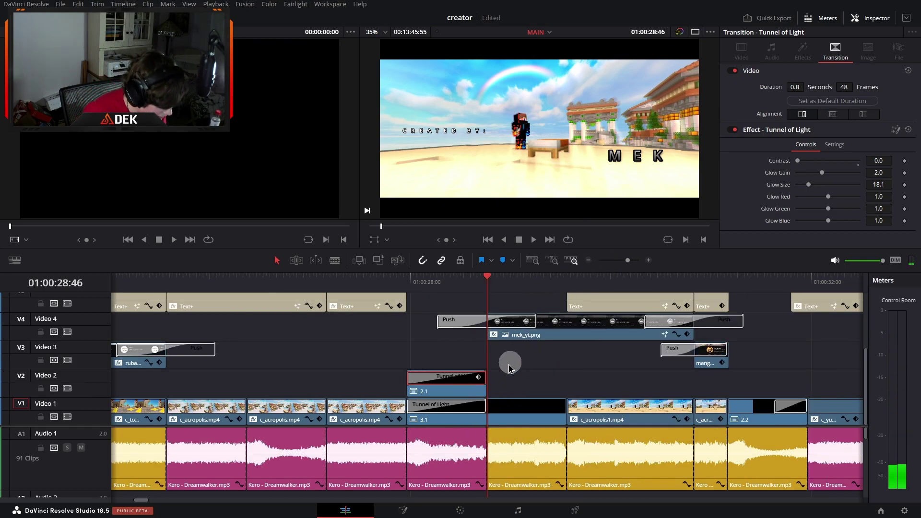
pyautogui.click(465, 412)
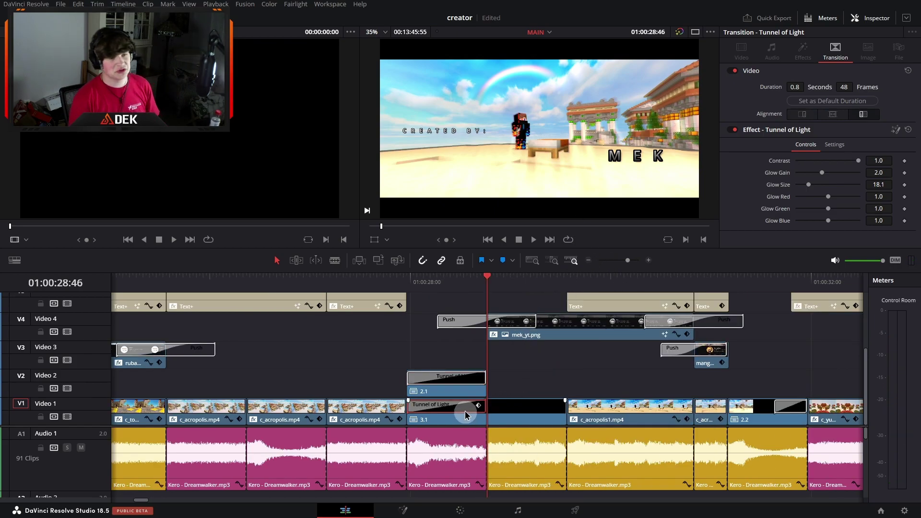
pyautogui.click(447, 378)
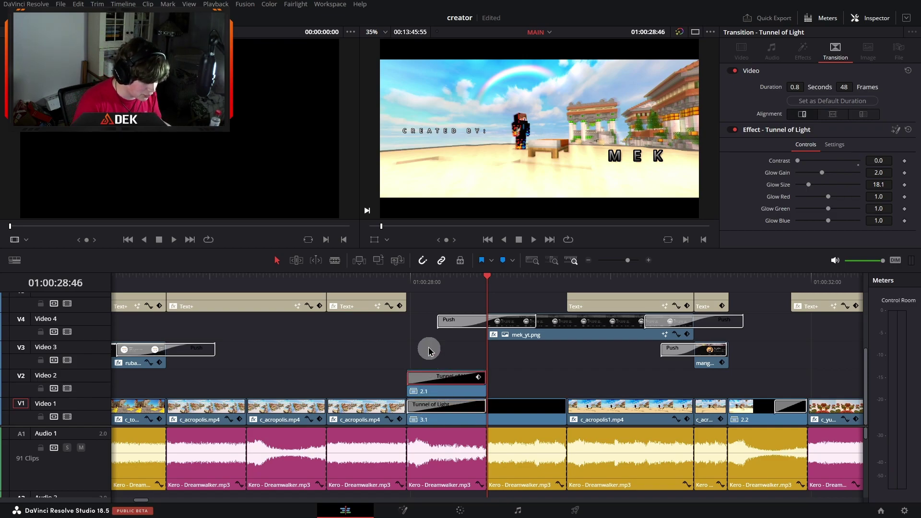
pyautogui.click(458, 376)
pyautogui.press('Delete')
pyautogui.click(409, 279)
pyautogui.press('space')
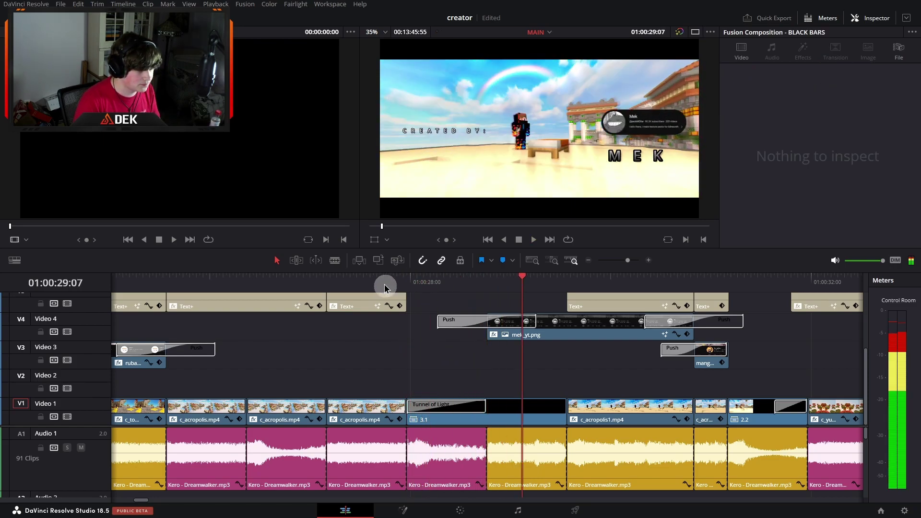
pyautogui.click(383, 281)
pyautogui.press('space')
pyautogui.click(384, 281)
pyautogui.moveTo(383, 282); pyautogui.dragTo(403, 281)
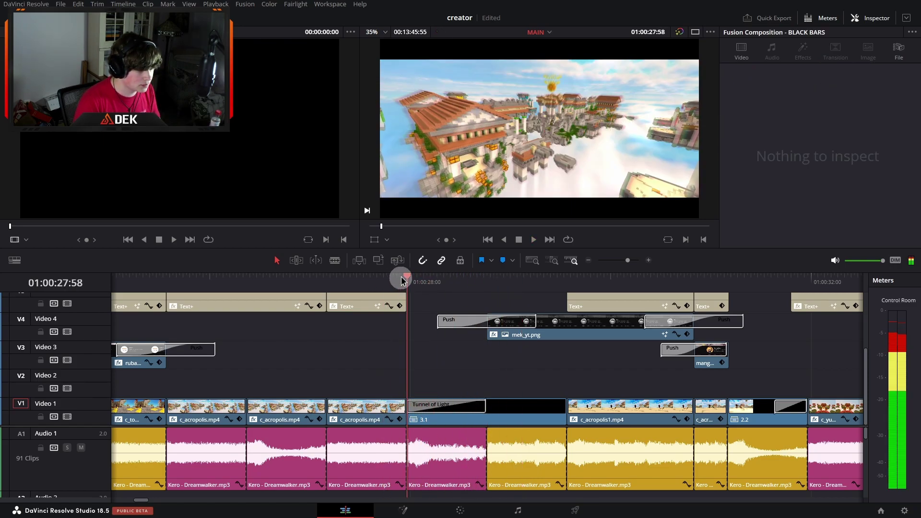
pyautogui.press('space')
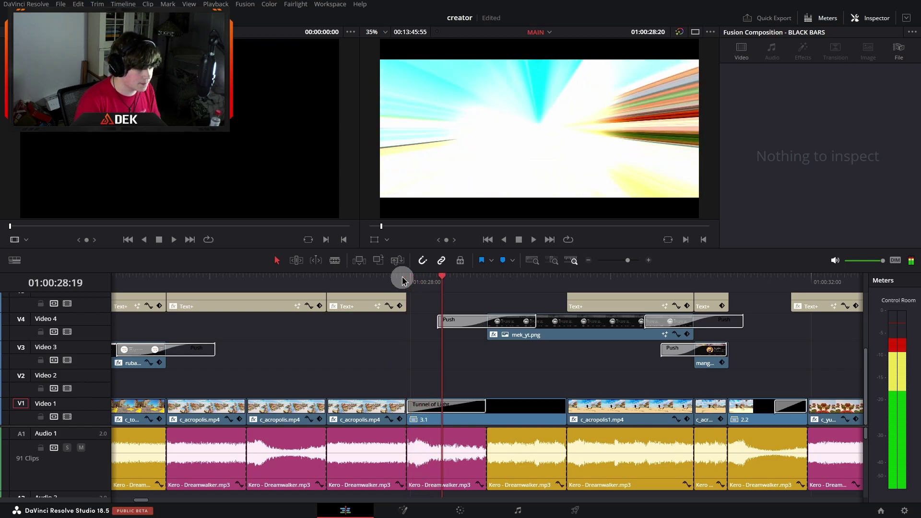
pyautogui.press('space')
pyautogui.moveTo(438, 407); pyautogui.dragTo(438, 379)
pyautogui.click(438, 393)
pyautogui.click(409, 282)
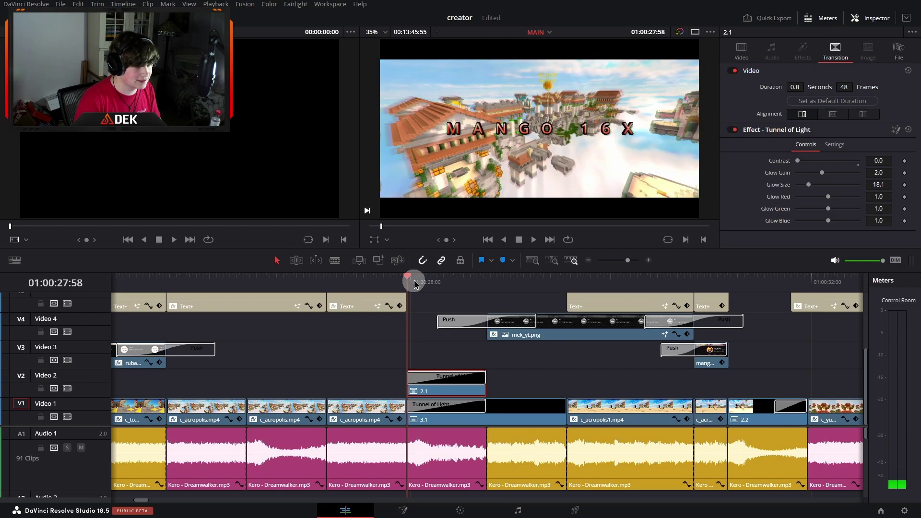
pyautogui.press('space')
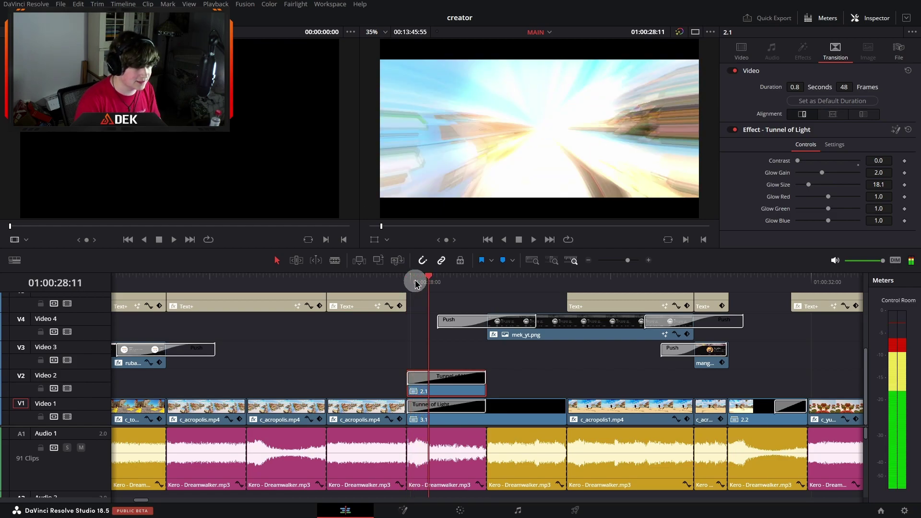
pyautogui.click(415, 284)
pyautogui.click(649, 260)
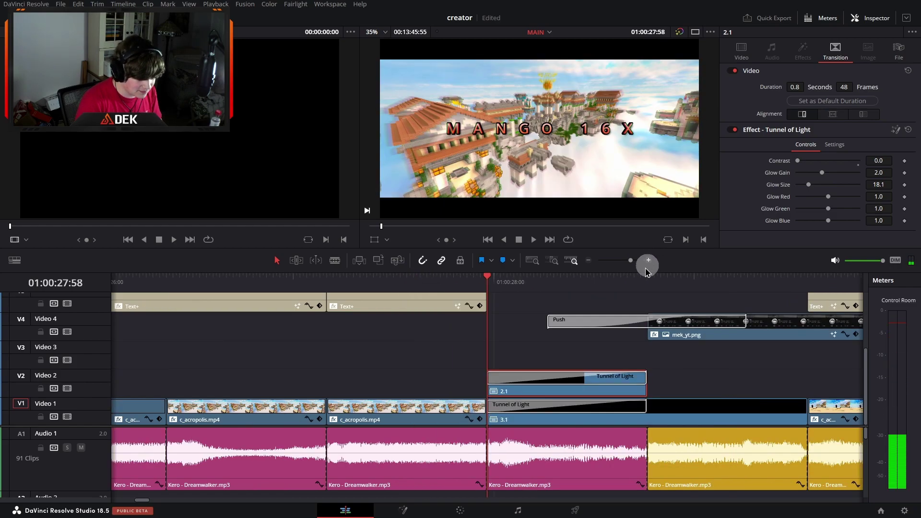
pyautogui.click(697, 409)
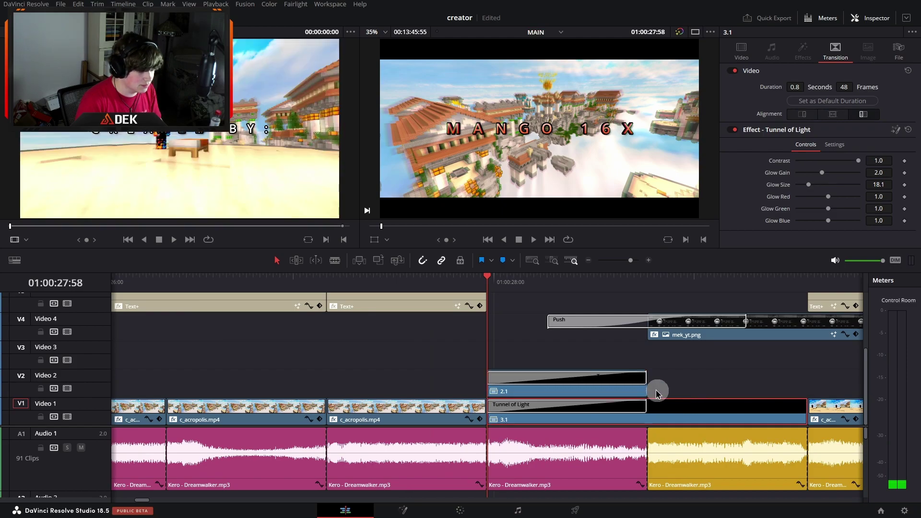
pyautogui.click(672, 374)
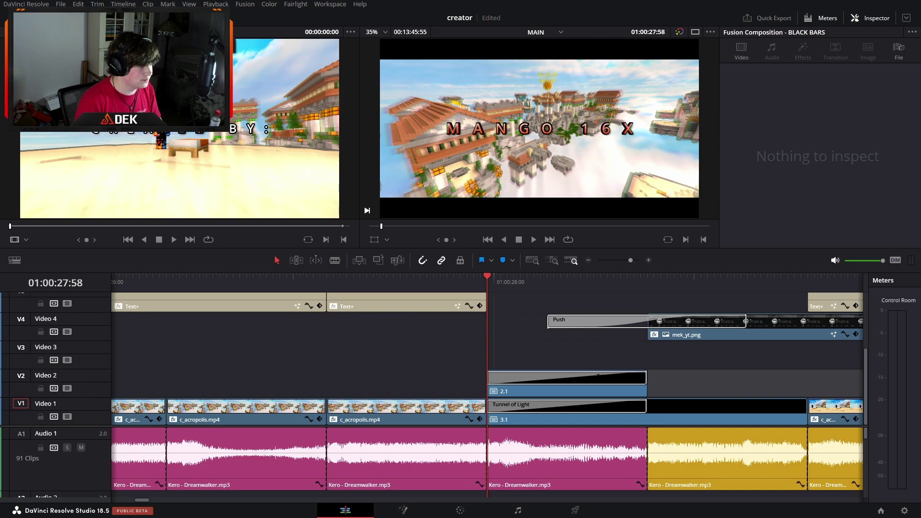
pyautogui.click(588, 260)
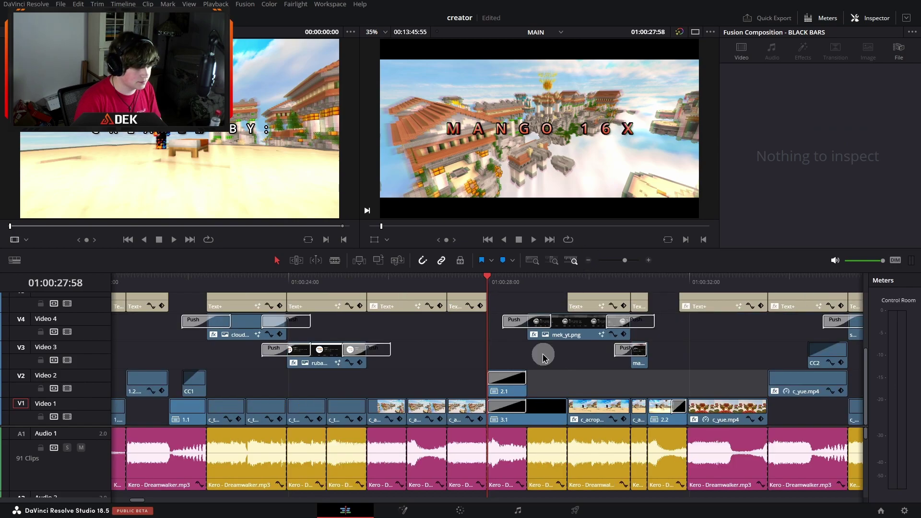
pyautogui.keyDown('ctrl'); pyautogui.scroll(-2, 543, 353); pyautogui.keyUp('ctrl')
pyautogui.scroll(2, 415, 336)
pyautogui.scroll(-2, 415, 336)
pyautogui.click(403, 278)
pyautogui.hscroll(3, 459, 354)
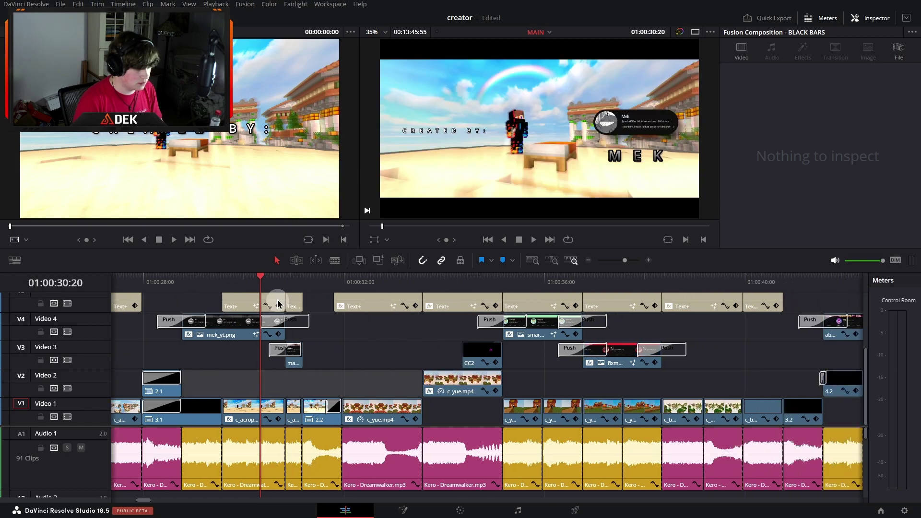
pyautogui.click(173, 283)
pyautogui.press('space')
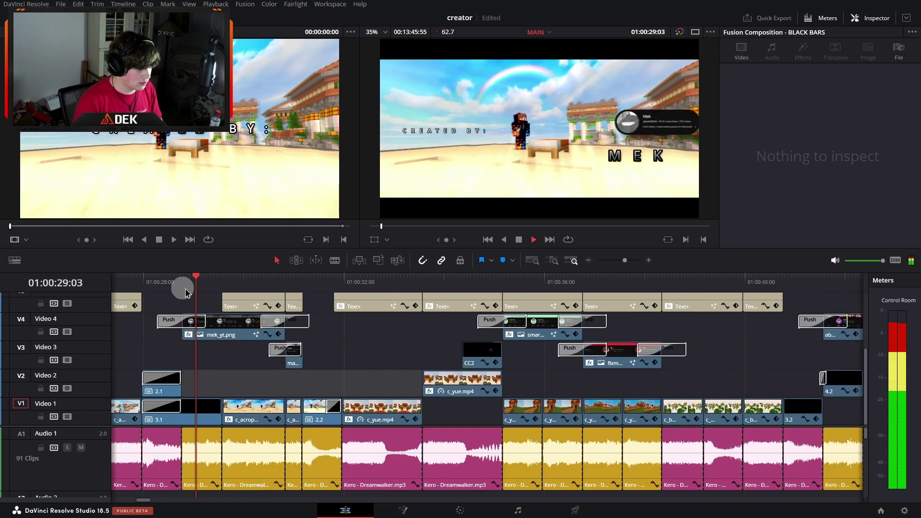
pyautogui.scroll(2, 226, 325)
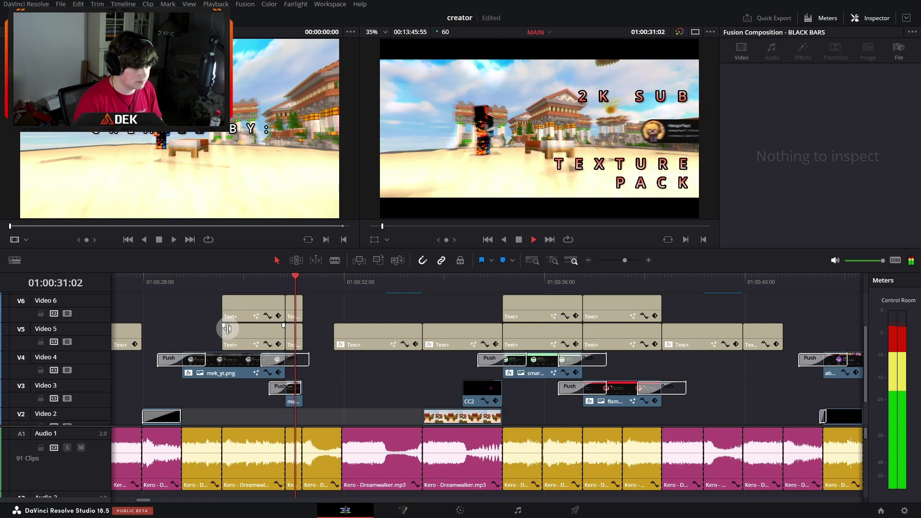
pyautogui.press('space')
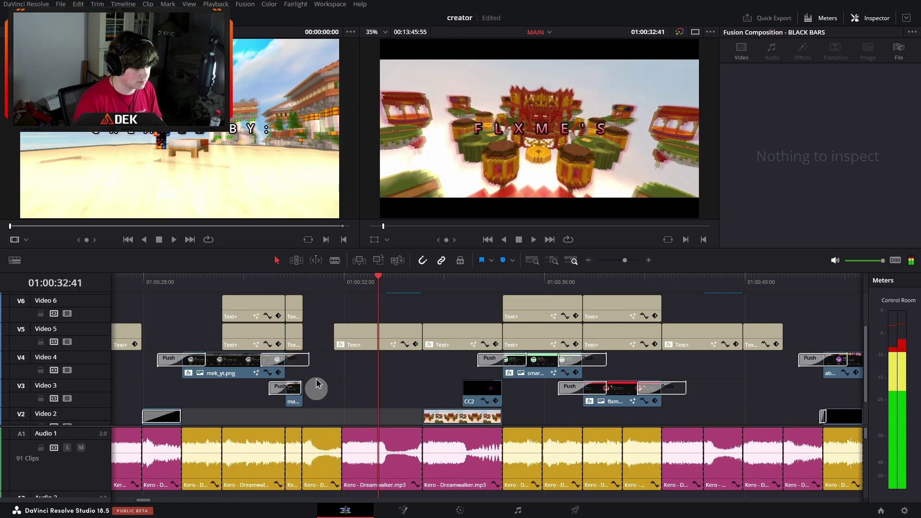
pyautogui.click(289, 283)
pyautogui.press('space')
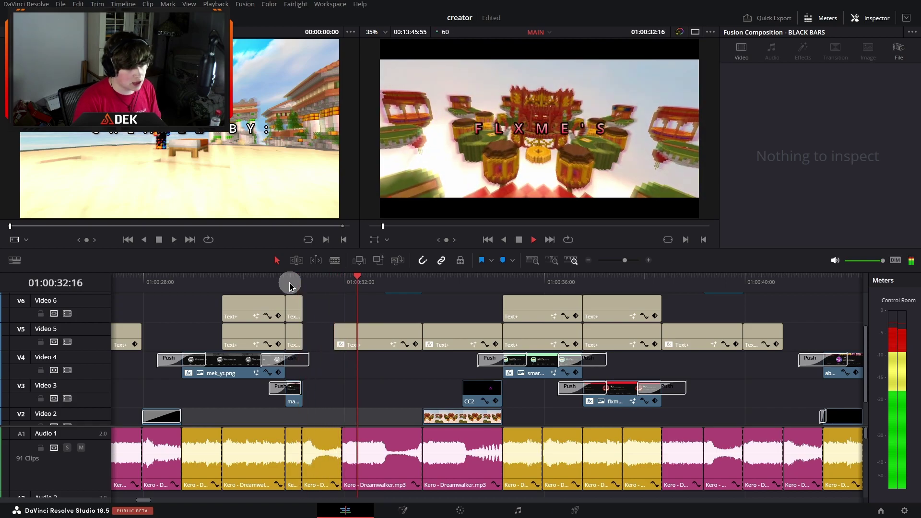
pyautogui.press('space')
pyautogui.scroll(1, 329, 412)
pyautogui.scroll(-2, 329, 432)
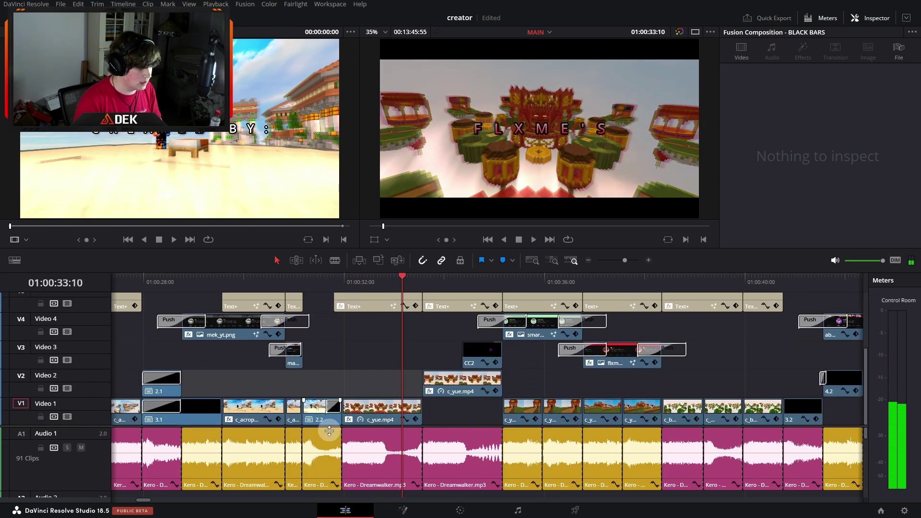
pyautogui.click(325, 282)
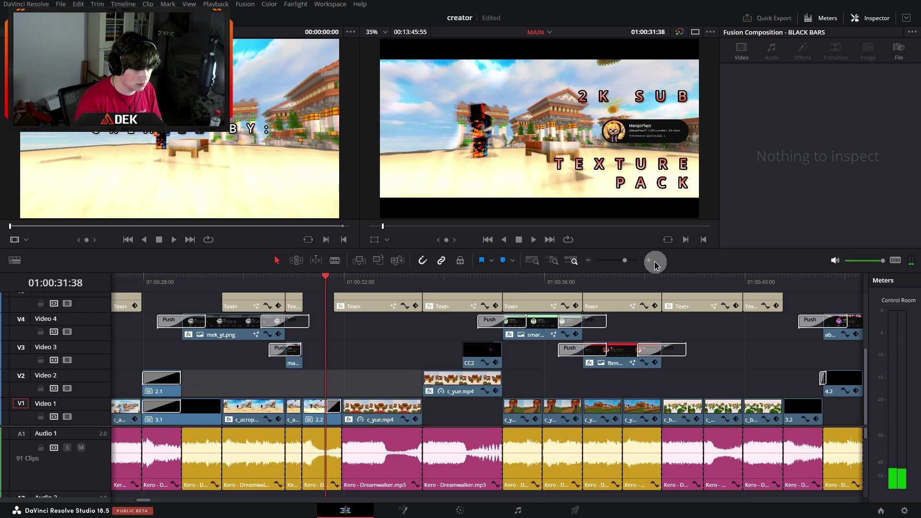
pyautogui.click(649, 262)
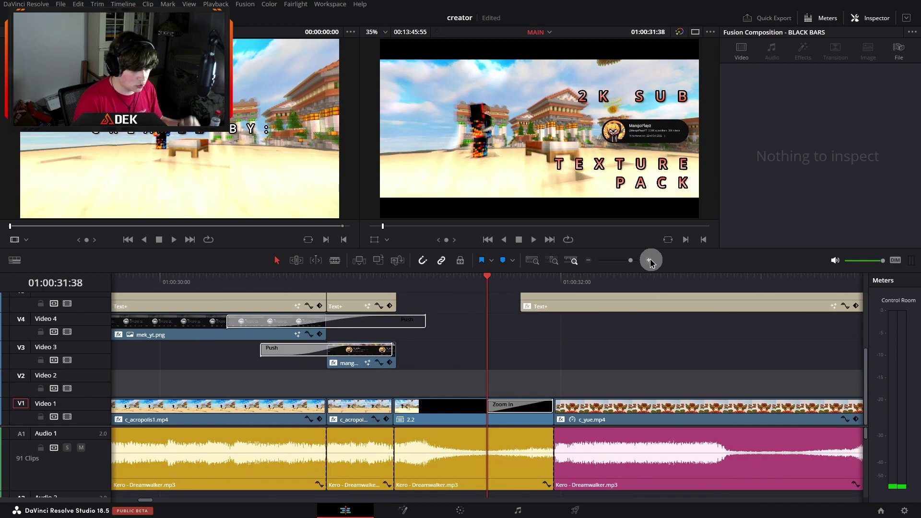
pyautogui.click(487, 285)
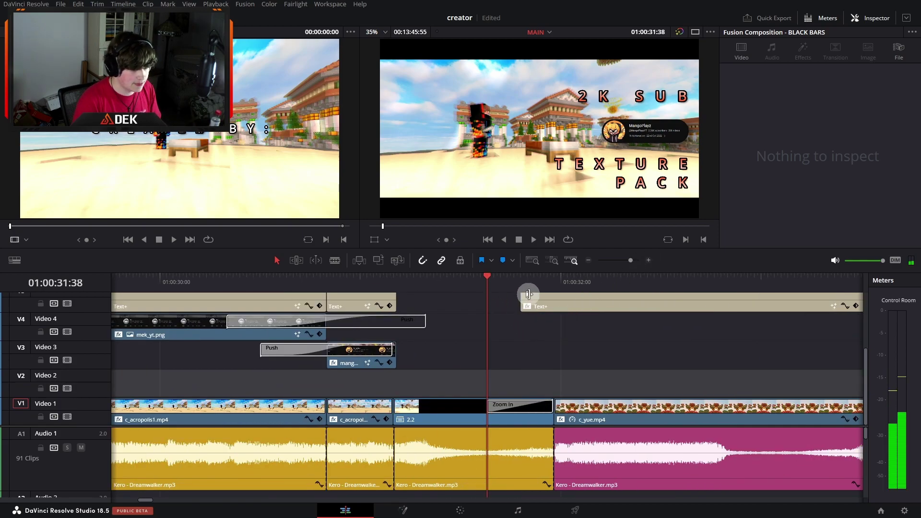
pyautogui.click(554, 282)
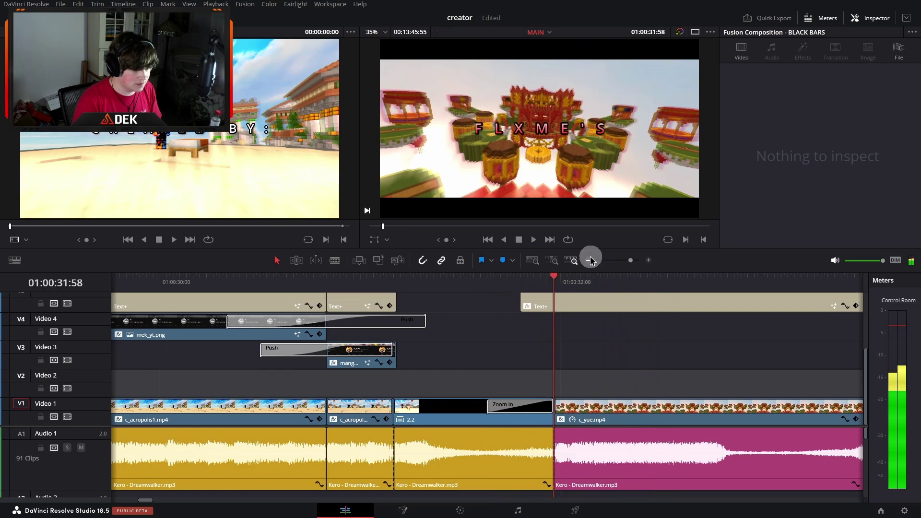
pyautogui.click(589, 260)
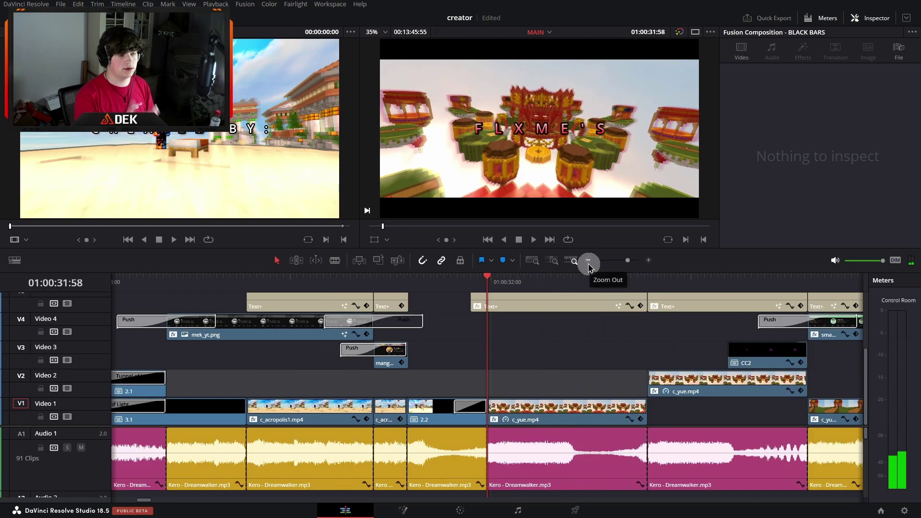
pyautogui.click(471, 407)
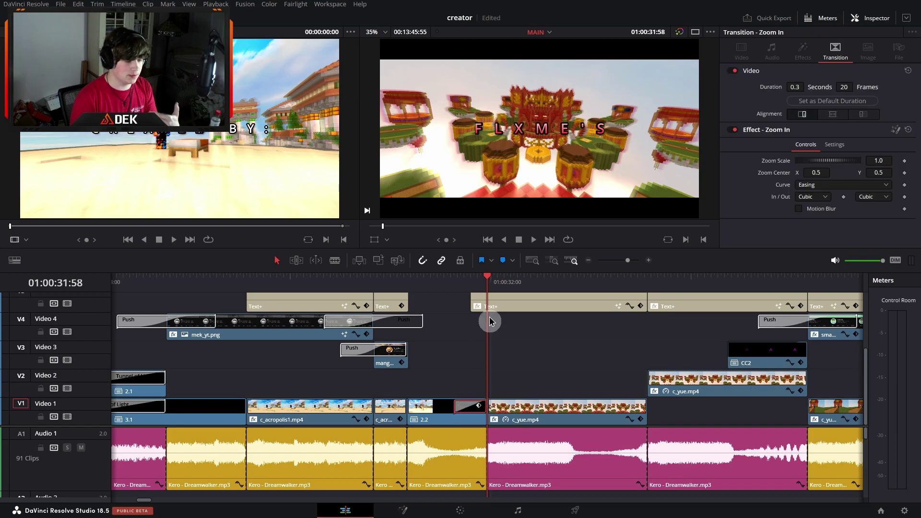
pyautogui.click(527, 449)
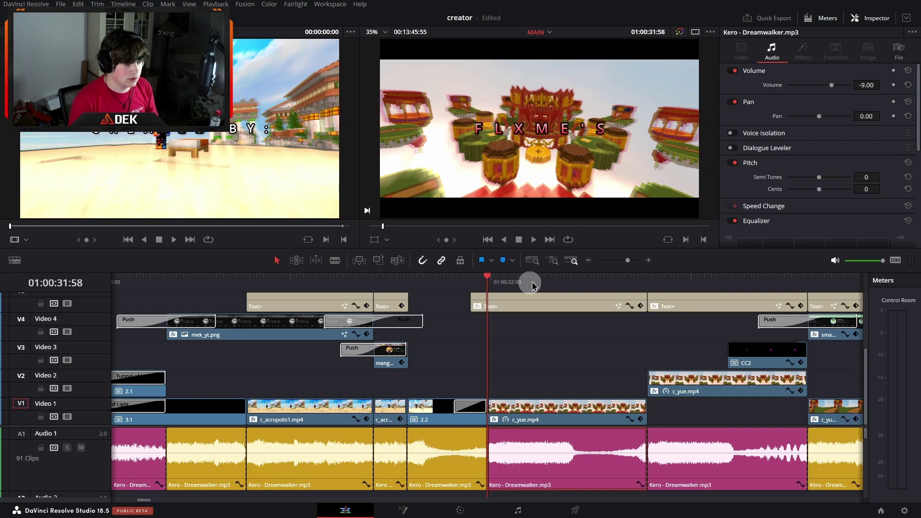
pyautogui.click(588, 260)
pyautogui.scroll(3, 486, 310)
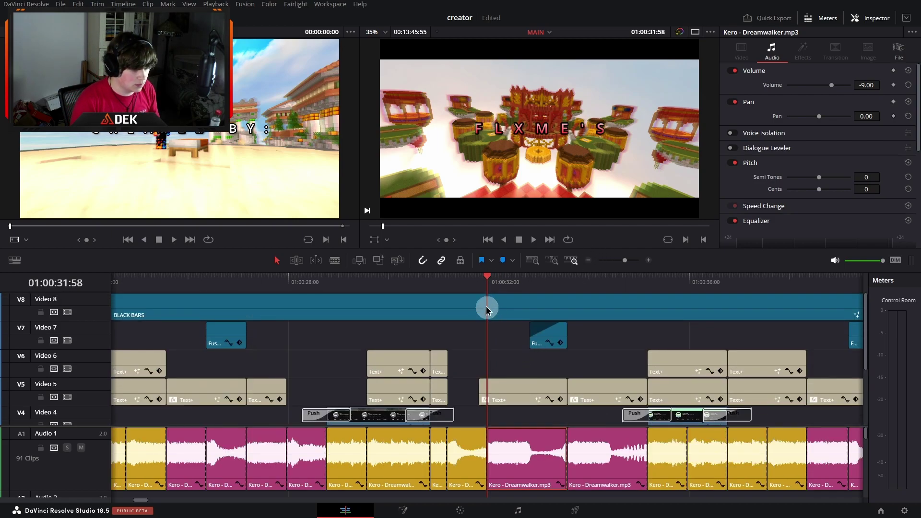
pyautogui.click(478, 278)
pyautogui.press('space')
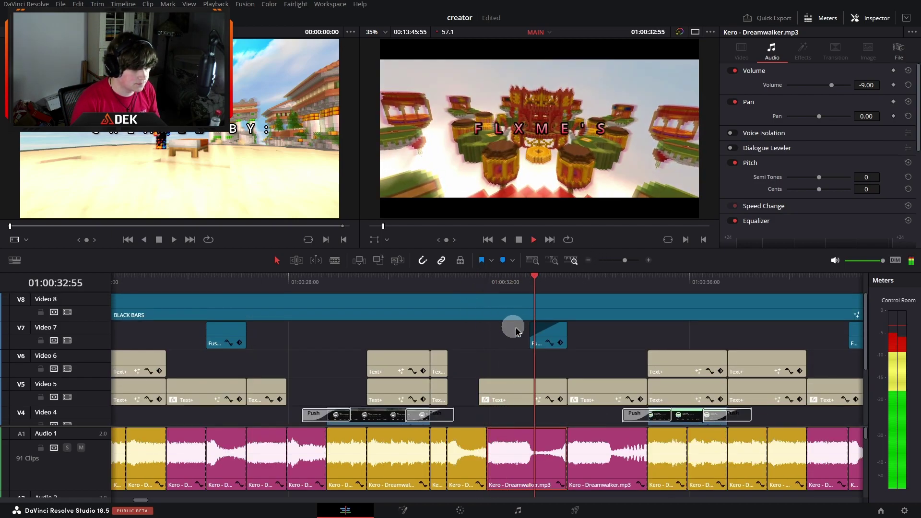
pyautogui.click(359, 342)
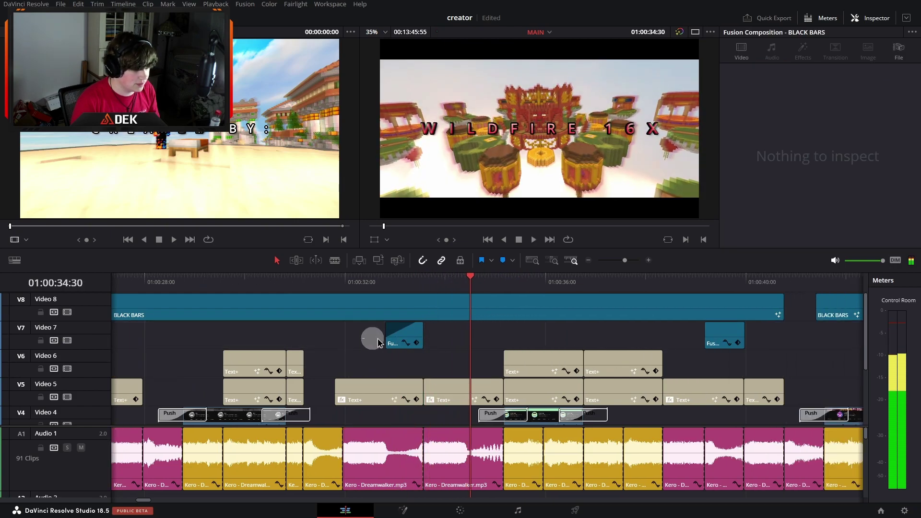
pyautogui.moveTo(390, 344); pyautogui.dragTo(447, 332)
pyautogui.scroll(-2, 477, 344)
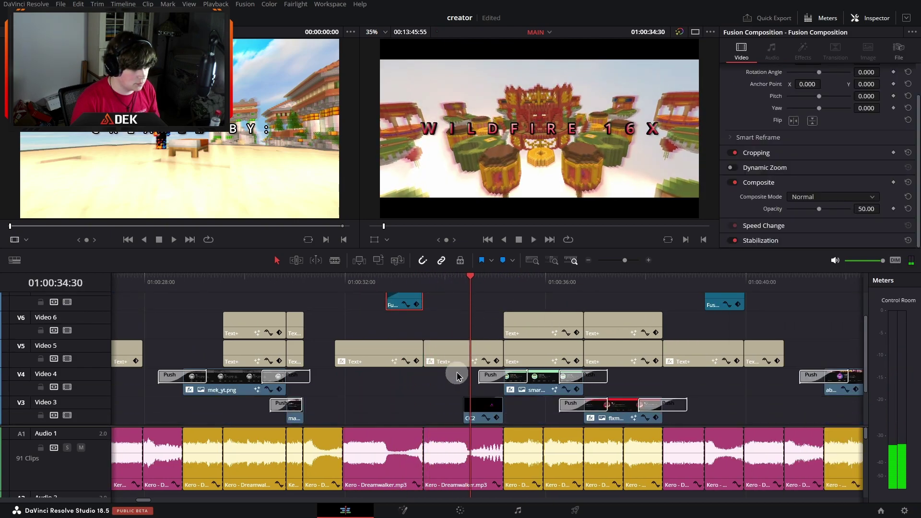
pyautogui.scroll(-2, 456, 373)
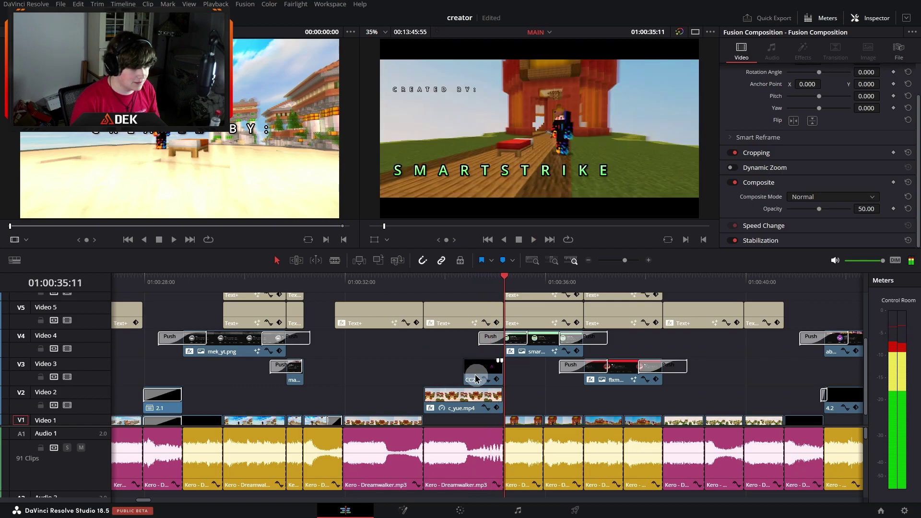
pyautogui.click(478, 379)
pyautogui.press('space')
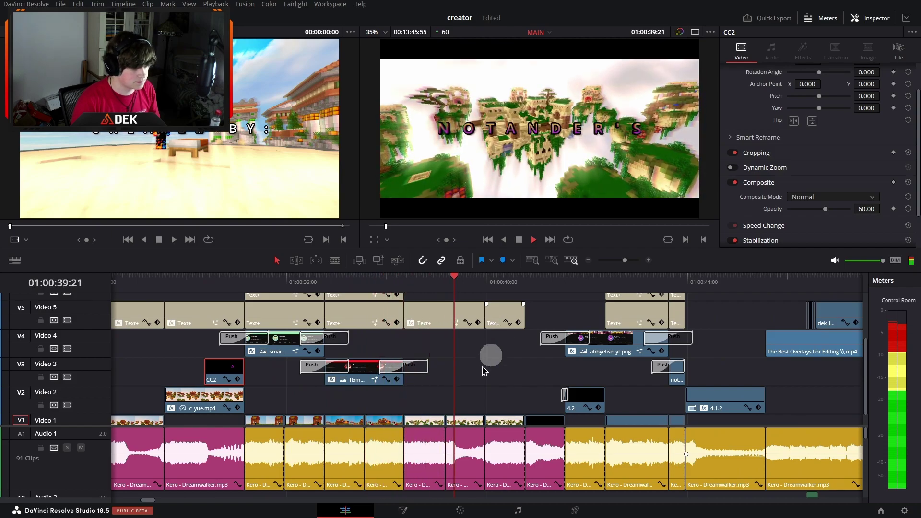
pyautogui.press('space')
pyautogui.scroll(-1, 463, 385)
pyautogui.click(393, 281)
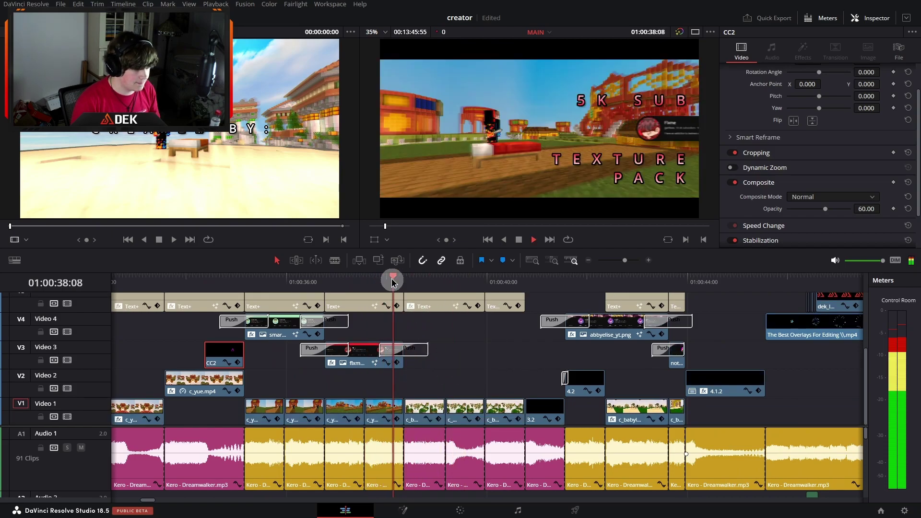
pyautogui.press('space')
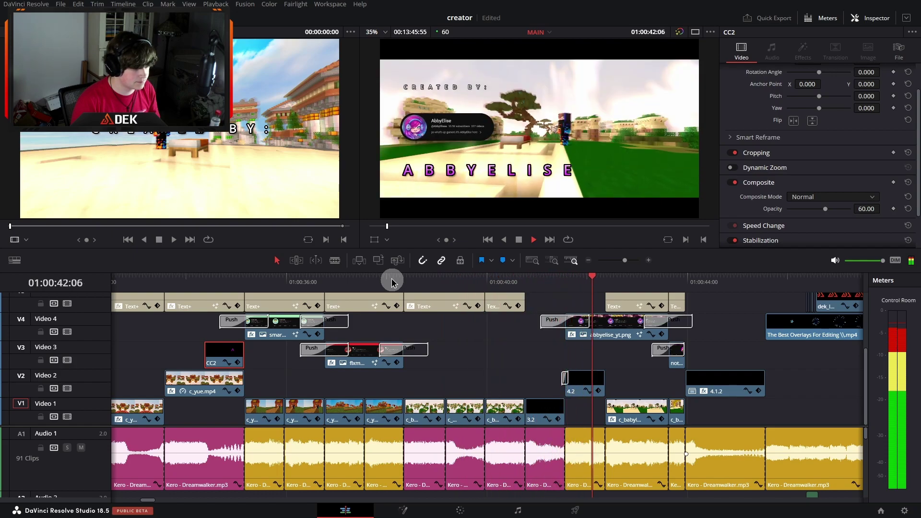
pyautogui.hscroll(5, 445, 361)
# Stop playback at 01:00:43:35 and check the 5K SUB TEXTURE PACK and SMARTSTRIKE credit shots.
pyautogui.press('space')
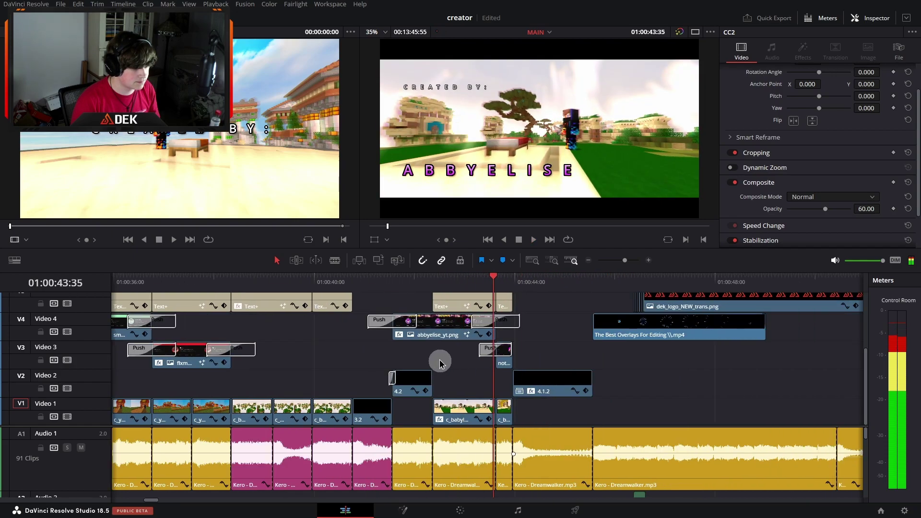
pyautogui.scroll(4, 559, 376)
pyautogui.scroll(-4, 530, 373)
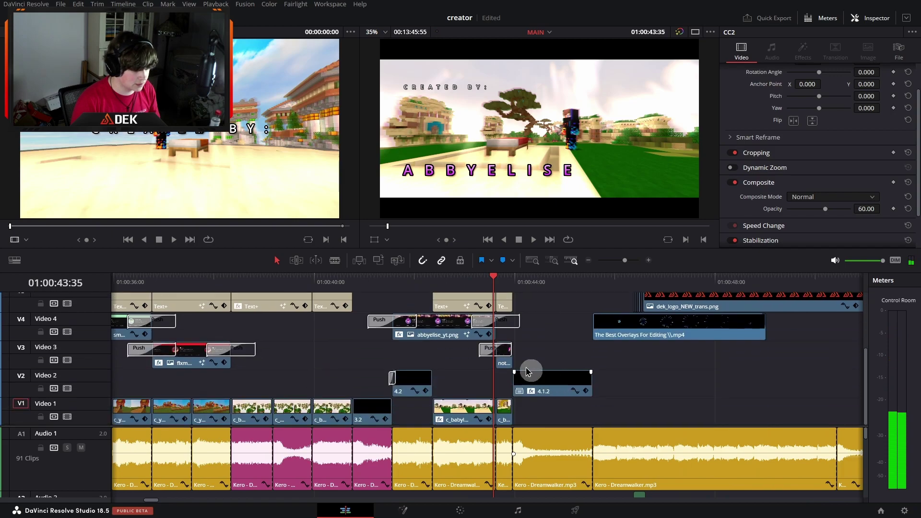
pyautogui.click(345, 291)
pyautogui.click(649, 260)
pyautogui.hscroll(-4, 319, 336)
pyautogui.hscroll(-2, 319, 336)
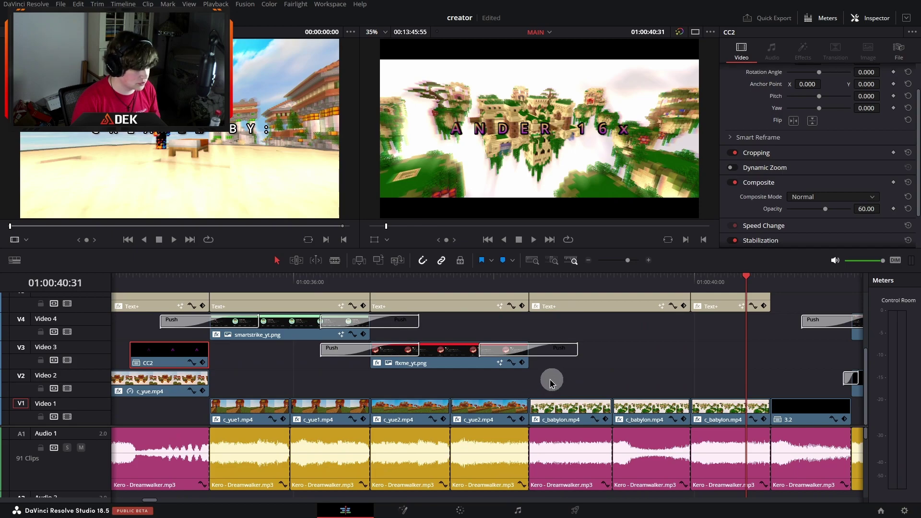
pyautogui.click(434, 277)
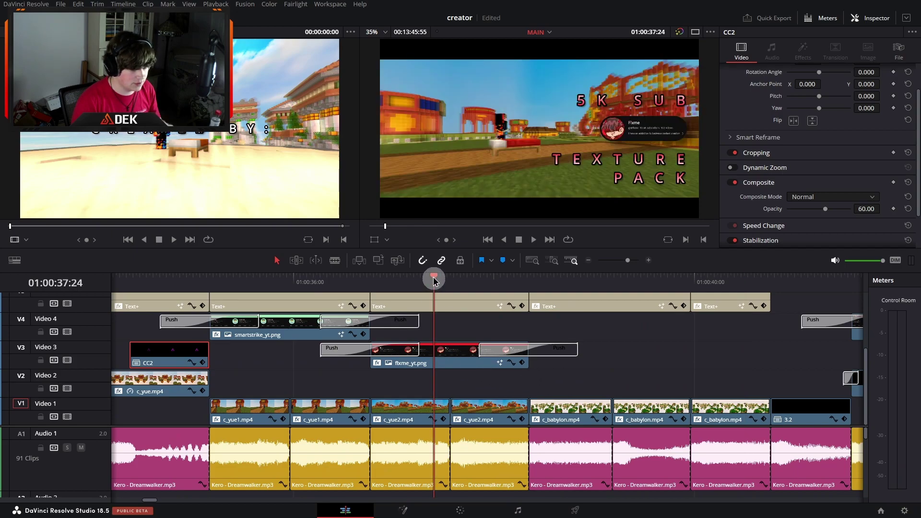
pyautogui.click(290, 282)
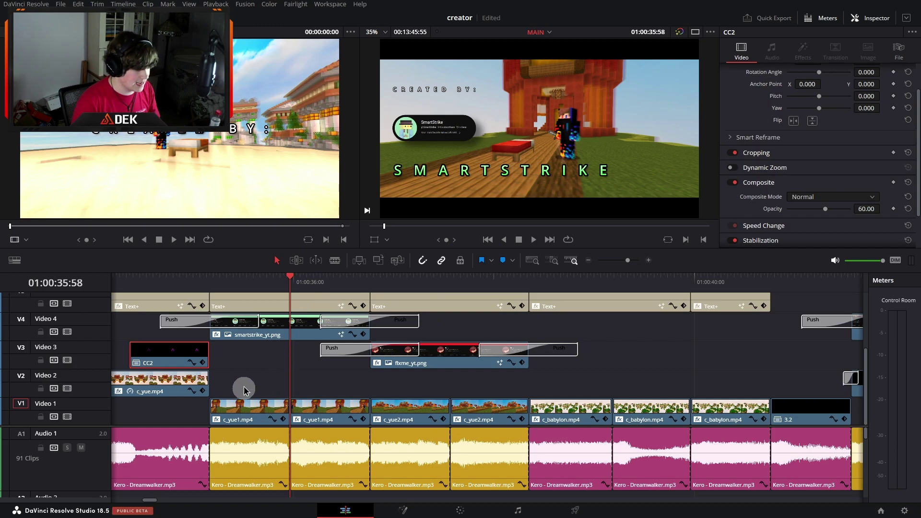
pyautogui.click(496, 389)
# Zoom out and play the CREATED BY: ABBYELISE title section from about 01:00:40:00.
pyautogui.click(588, 260)
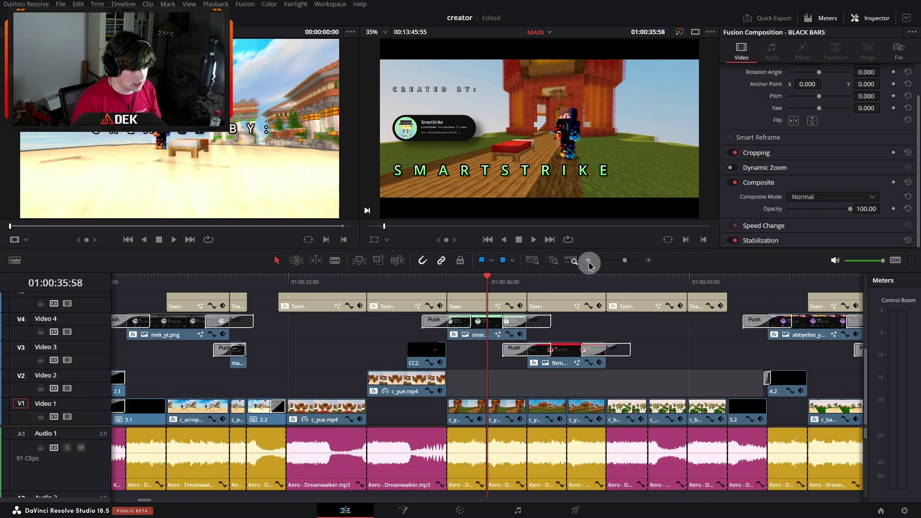
pyautogui.scroll(-2, 551, 355)
pyautogui.click(402, 281)
pyautogui.press('space')
pyautogui.click(649, 260)
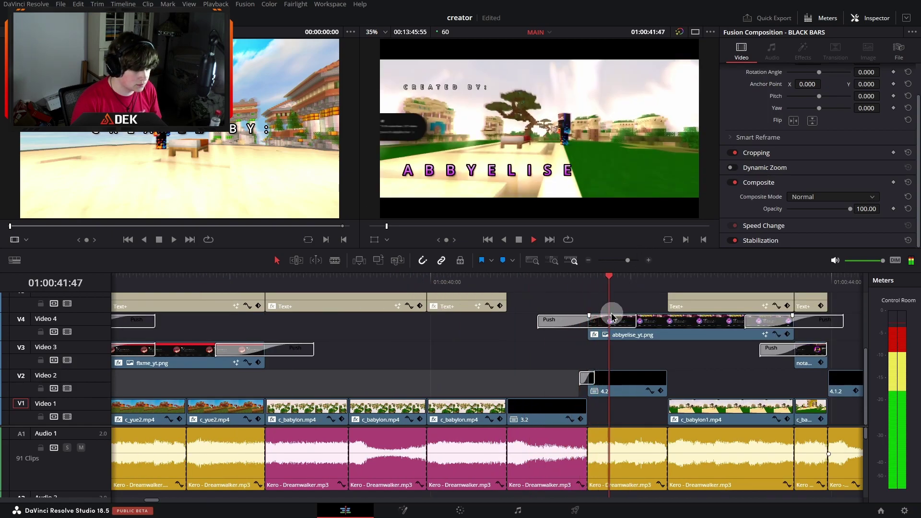
# Stop playback and replay compound clip 3.2 on Video 1 from 01:00:40:46.
pyautogui.press('space')
pyautogui.click(545, 418)
pyautogui.click(508, 279)
pyautogui.click(525, 281)
pyautogui.click(507, 280)
pyautogui.click(536, 420)
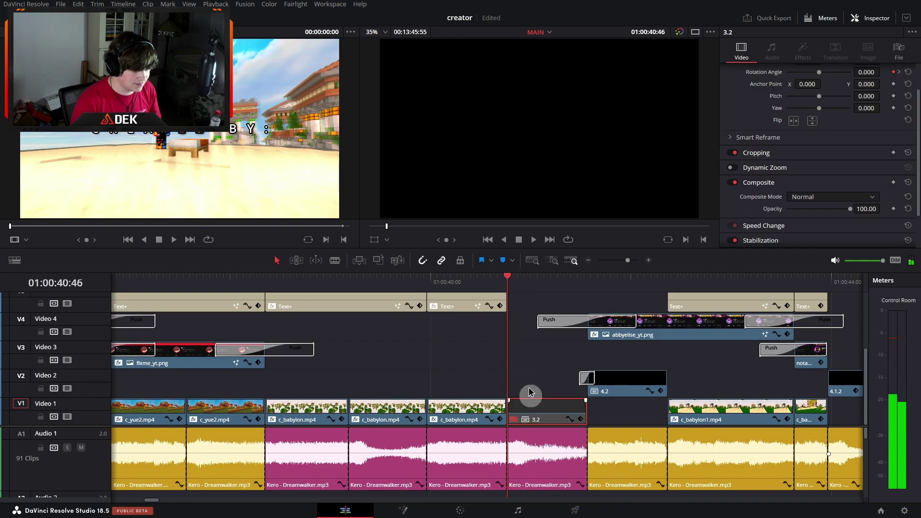
pyautogui.click(505, 285)
pyautogui.press('space')
pyautogui.click(505, 286)
pyautogui.press('space')
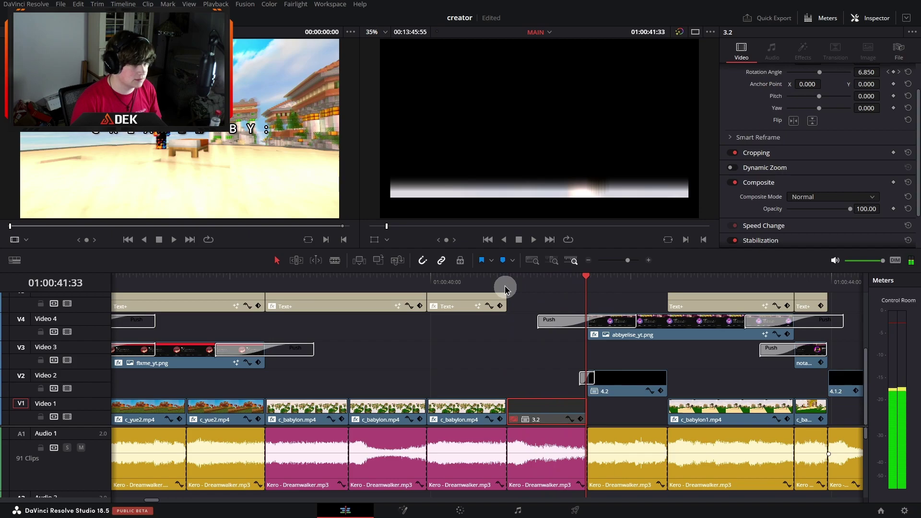
pyautogui.click(555, 279)
# Open compound clip 3.2, then its nested clip 3.2.1, in their own timelines.
pyautogui.rightClick(541, 409)
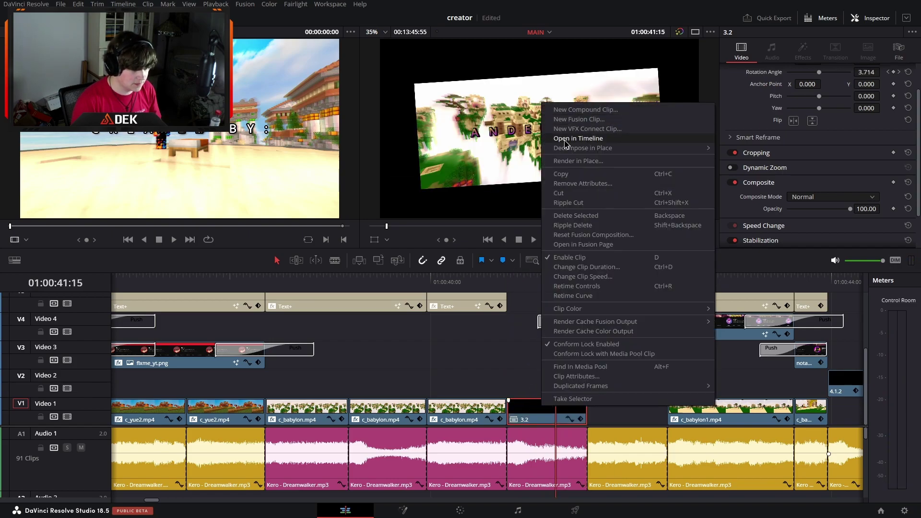
pyautogui.click(576, 379)
pyautogui.click(109, 284)
pyautogui.rightClick(155, 431)
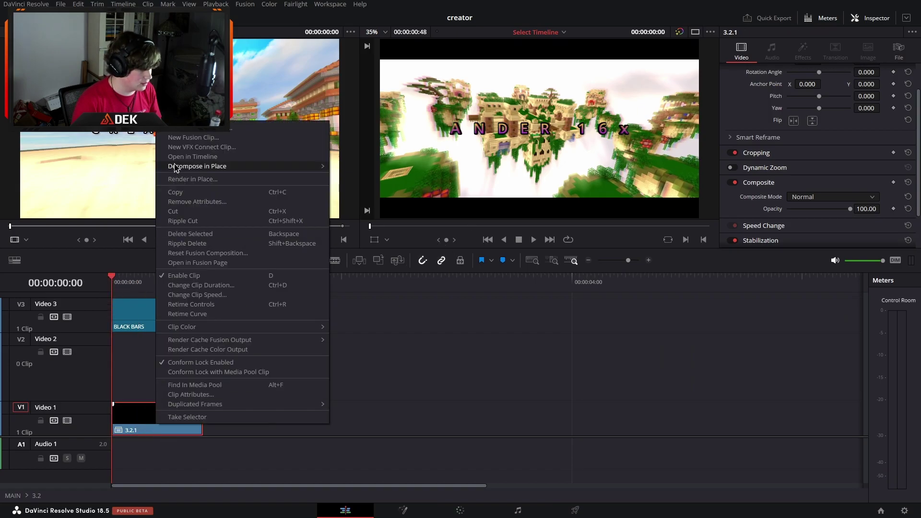
pyautogui.click(214, 167)
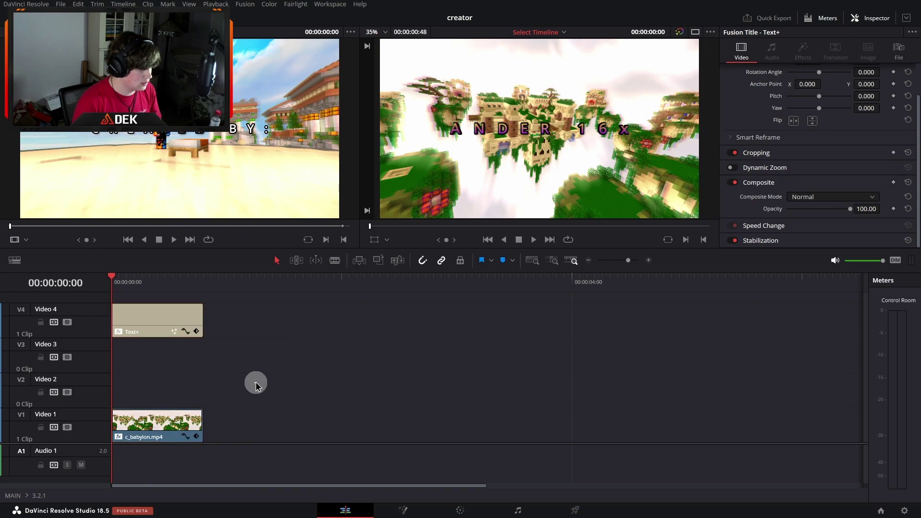
pyautogui.click(108, 284)
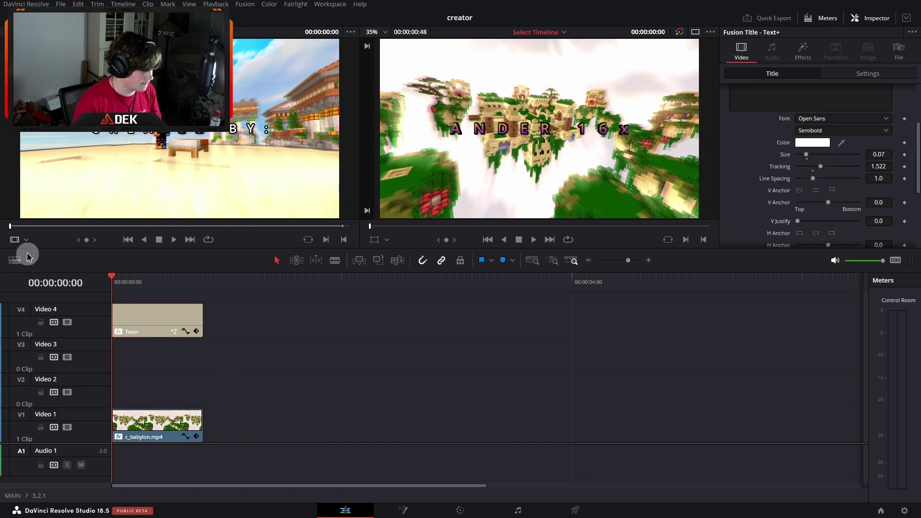
# Return to the main timeline and select clip 3.2, showing zoom 0.765 and rotation 3.714.
pyautogui.click(12, 495)
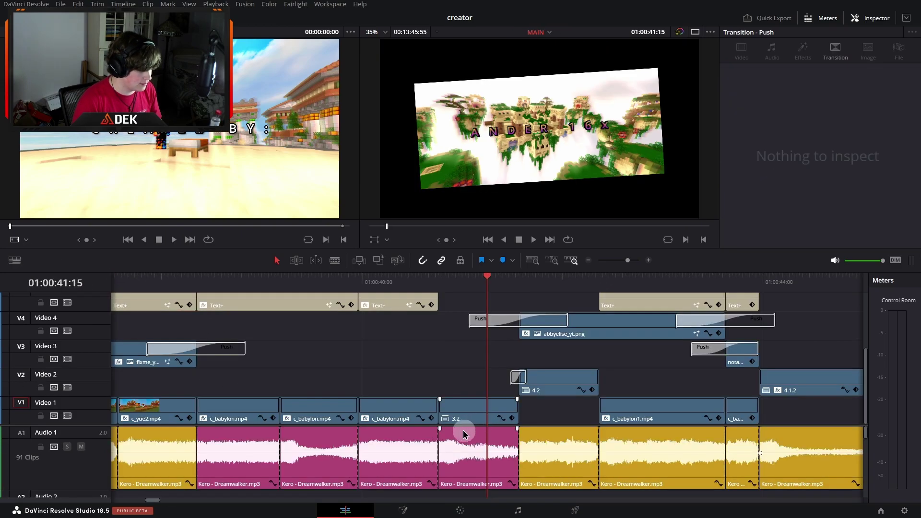
pyautogui.rightClick(463, 411)
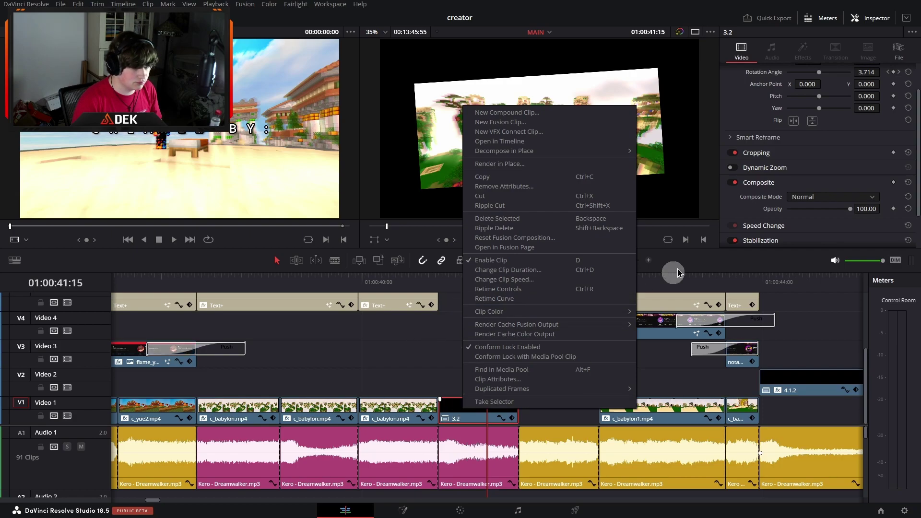
pyautogui.click(410, 374)
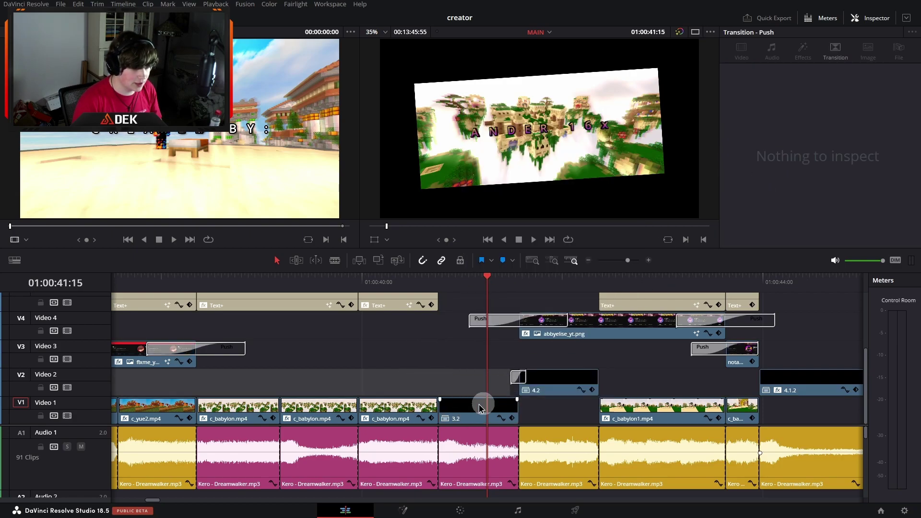
pyautogui.click(475, 407)
pyautogui.click(733, 211)
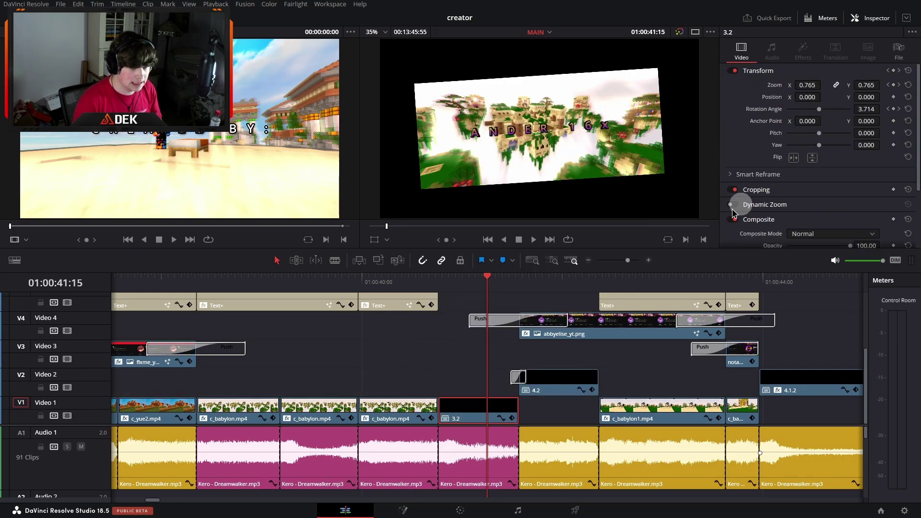
# Show clip 3.2's keyframe curves, zoom in on it, and inspect the Rotation Angle keyframes.
pyautogui.click(502, 418)
pyautogui.click(519, 418)
pyautogui.click(646, 260)
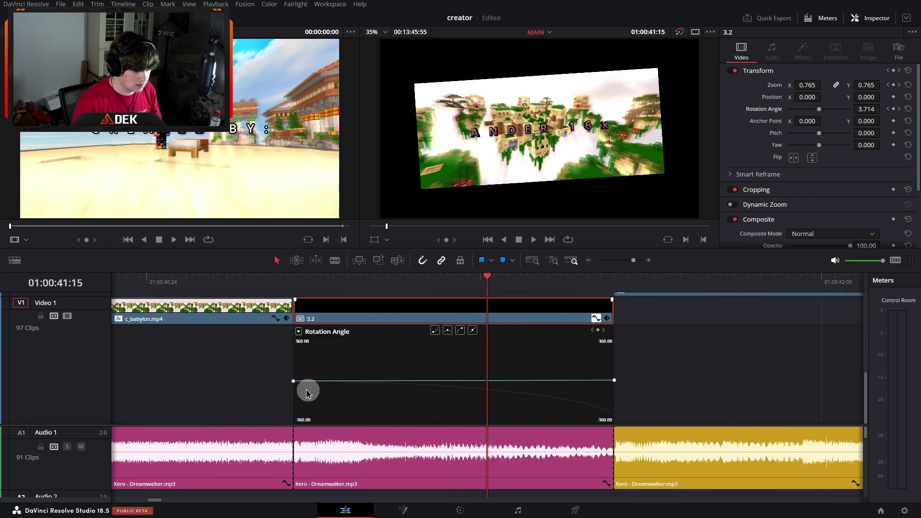
pyautogui.click(293, 381)
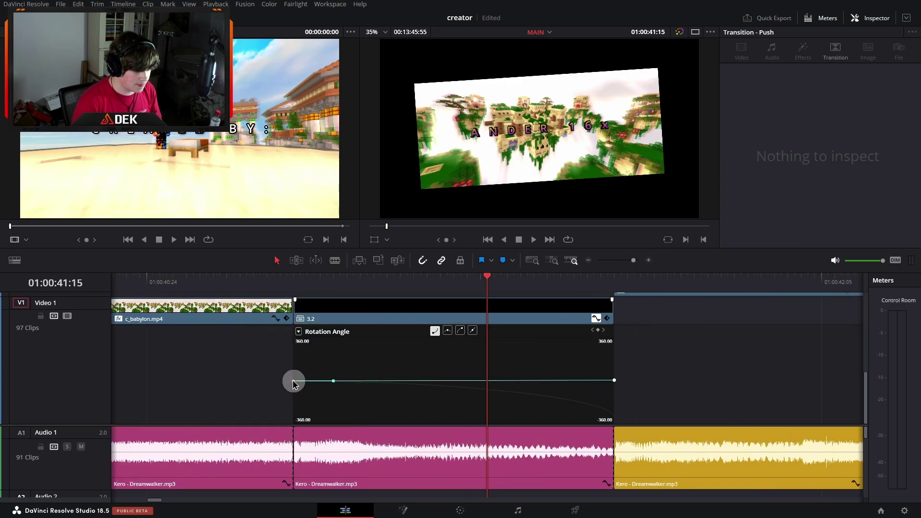
pyautogui.click(614, 380)
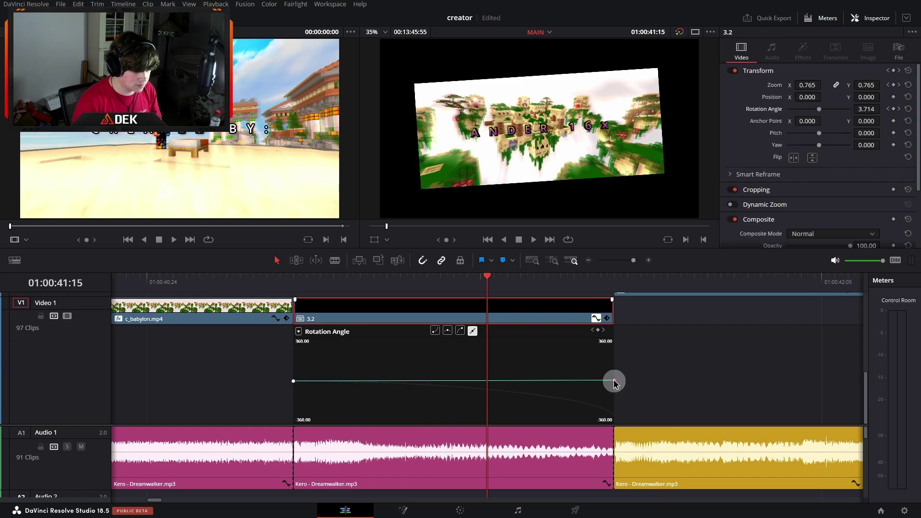
# Switch the curve to Zoom X, lower its end keyframe and bend the curve to drop late.
pyautogui.click(609, 414)
pyautogui.click(298, 332)
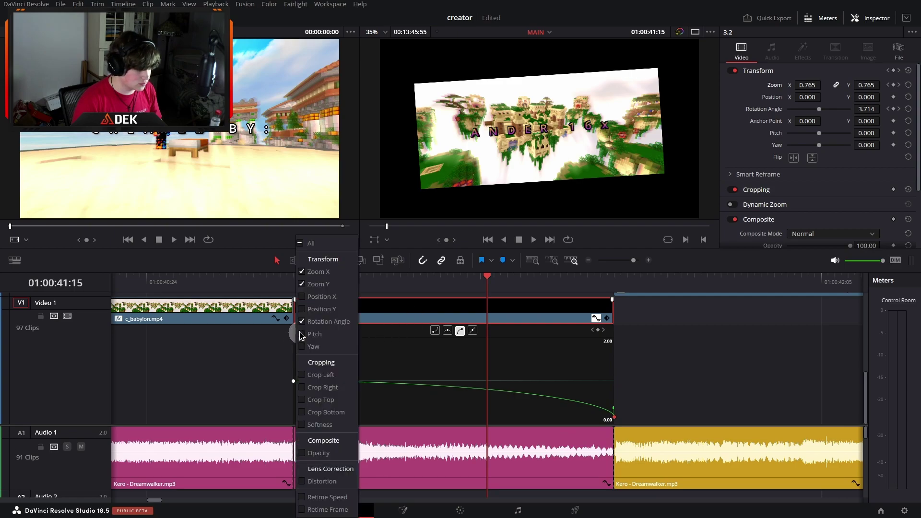
pyautogui.click(313, 271)
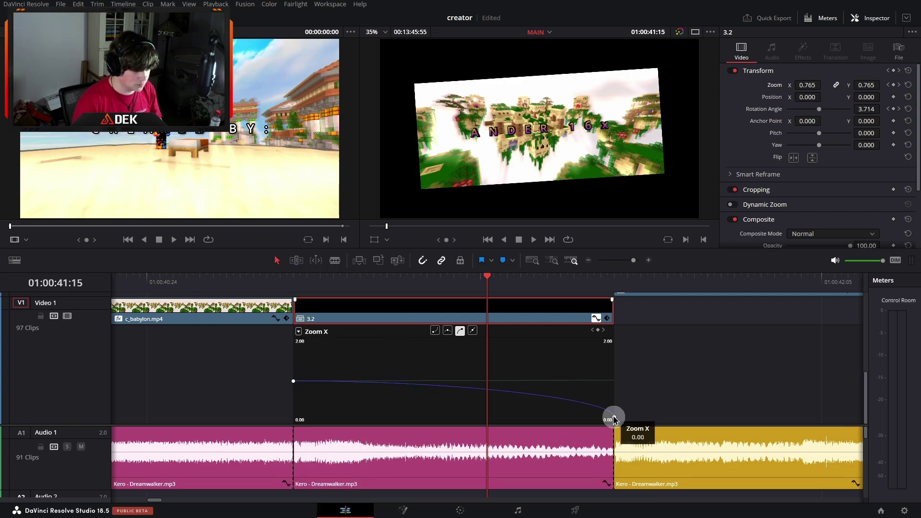
pyautogui.moveTo(615, 409); pyautogui.dragTo(595, 421)
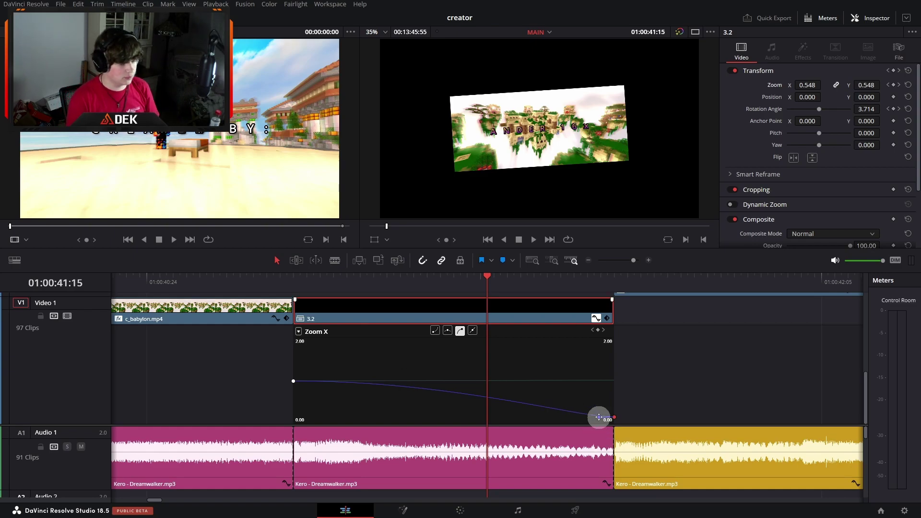
pyautogui.moveTo(598, 419); pyautogui.dragTo(619, 393)
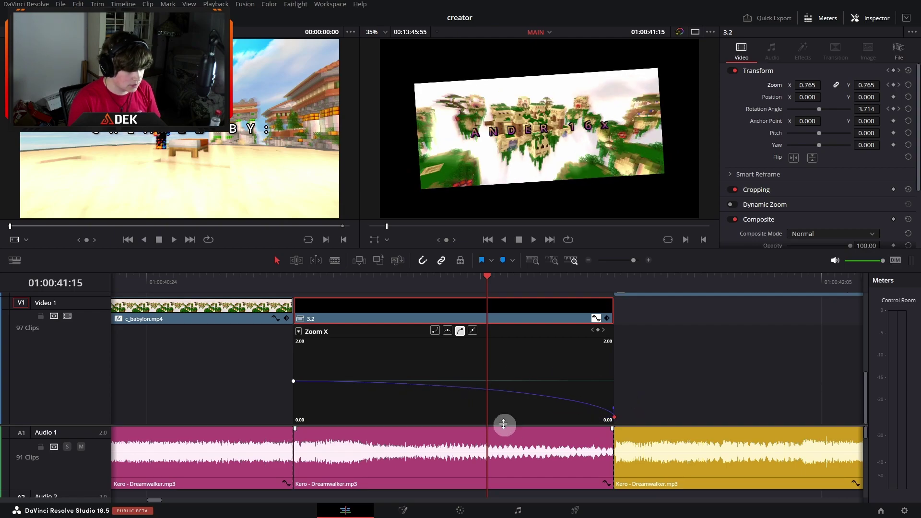
# Play back the reshaped zoom-out from just before clip 3.2, then zoom the timeline out.
pyautogui.click(302, 282)
pyautogui.press('space')
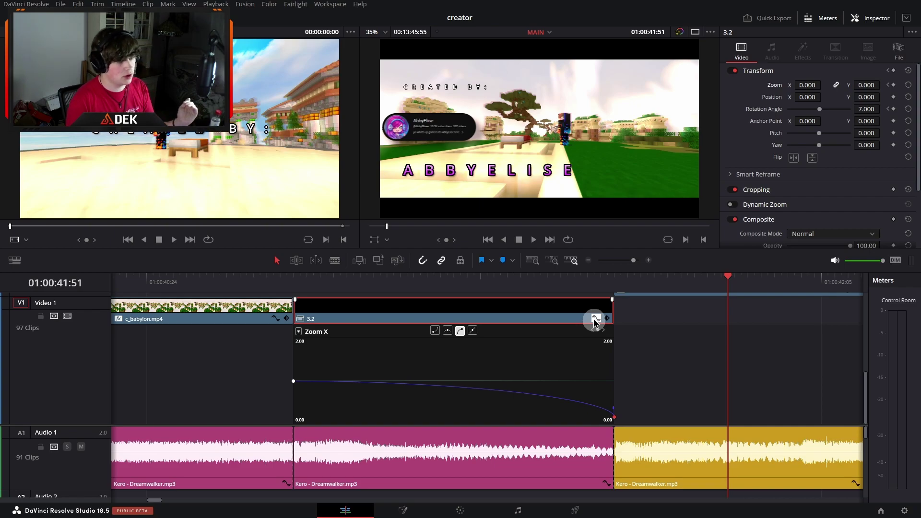
pyautogui.click(589, 262)
pyautogui.scroll(4, 432, 381)
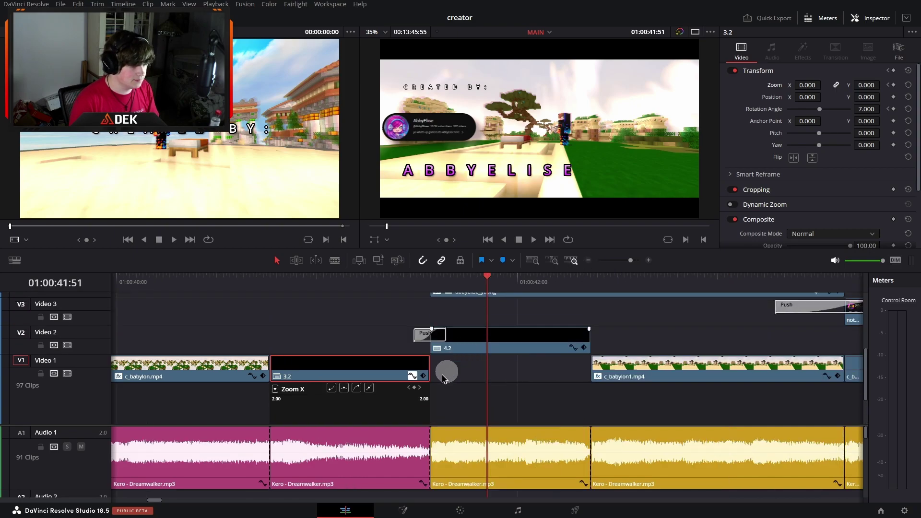
pyautogui.click(479, 384)
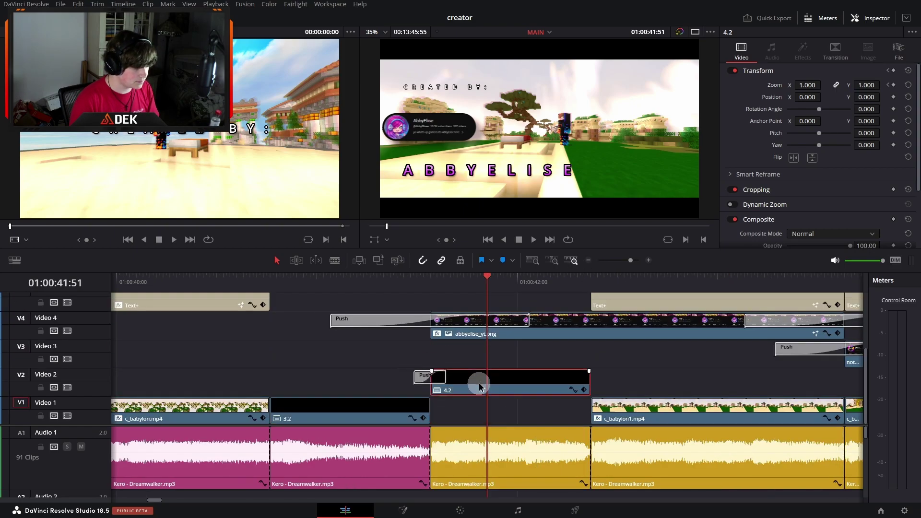
pyautogui.click(423, 379)
pyautogui.click(431, 283)
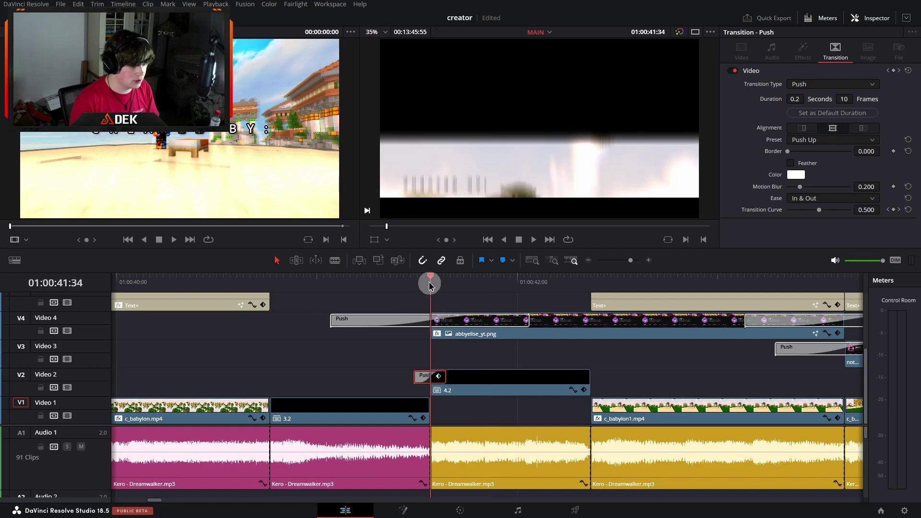
pyautogui.click(524, 379)
pyautogui.scroll(-5, 803, 197)
pyautogui.scroll(3, 806, 197)
pyautogui.scroll(-2, 758, 168)
pyautogui.click(761, 137)
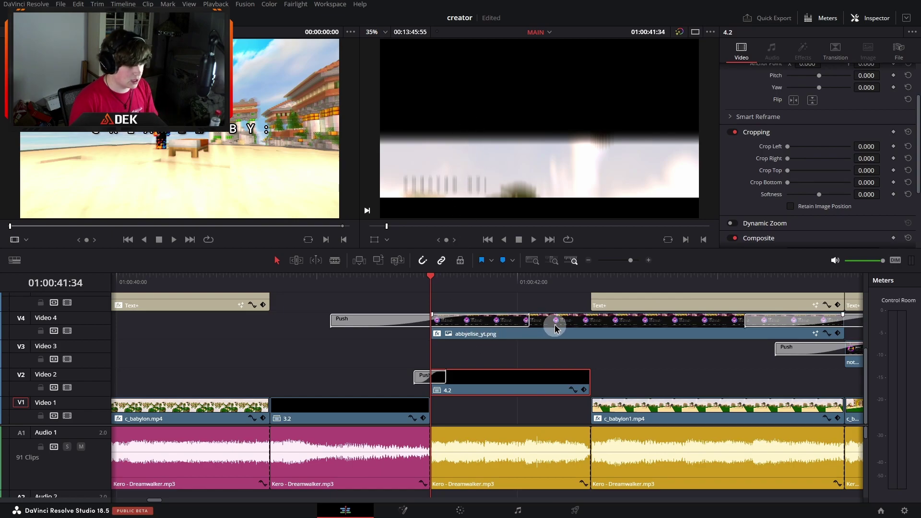
pyautogui.click(361, 280)
pyautogui.moveTo(369, 283); pyautogui.dragTo(523, 282)
pyautogui.click(589, 260)
pyautogui.moveTo(591, 263); pyautogui.dragTo(626, 269)
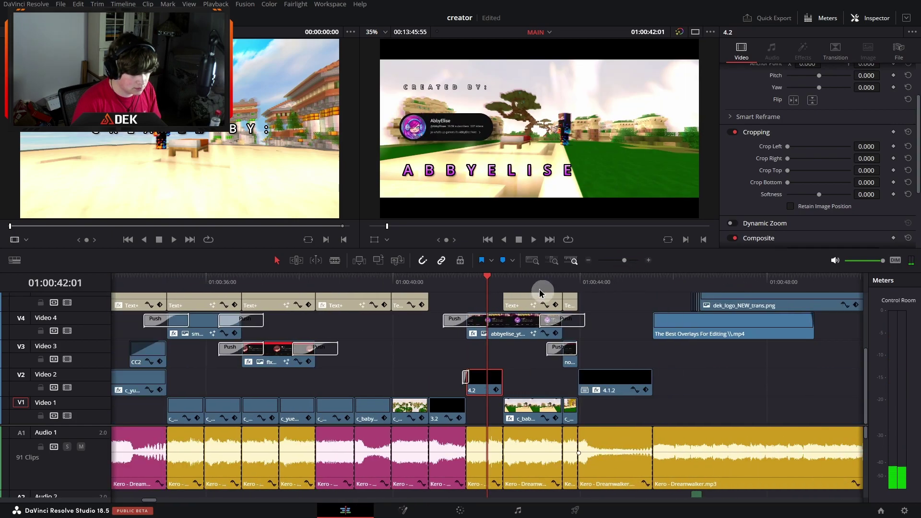
pyautogui.click(523, 280)
pyautogui.hscroll(3, 524, 307)
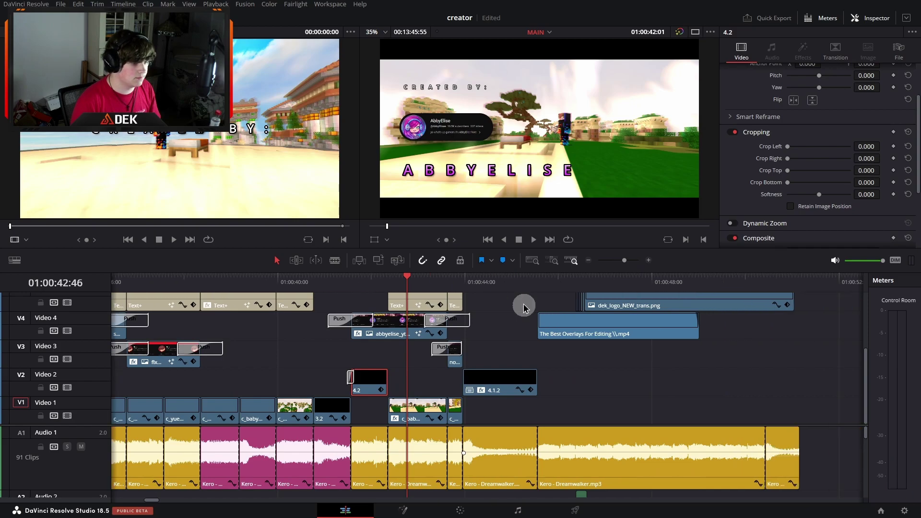
pyautogui.press('space')
pyautogui.press('space')
pyautogui.click(649, 260)
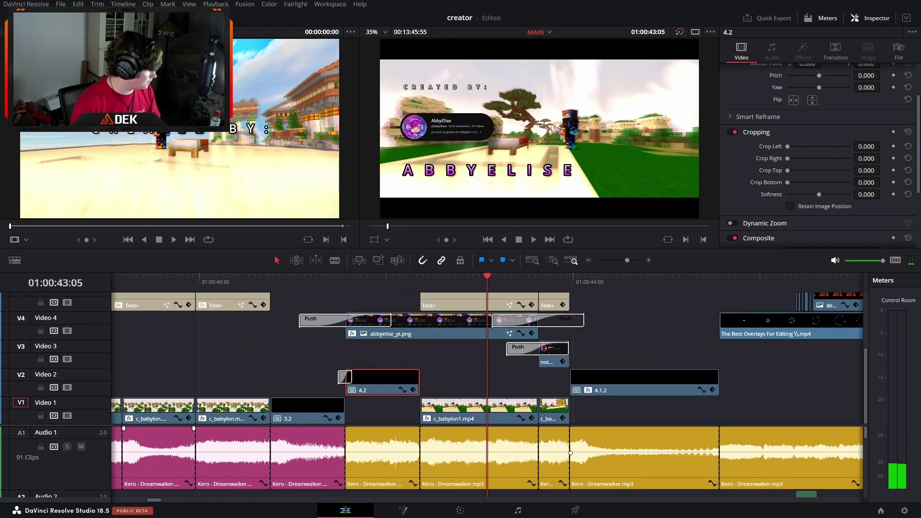
pyautogui.click(456, 365)
pyautogui.click(431, 282)
pyautogui.press('space')
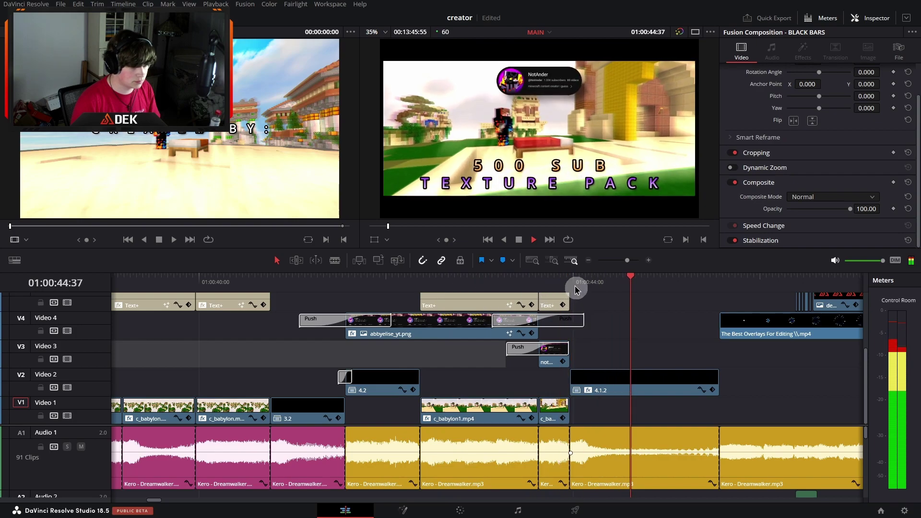
pyautogui.press('space')
pyautogui.click(648, 260)
pyautogui.hscroll(3, 610, 336)
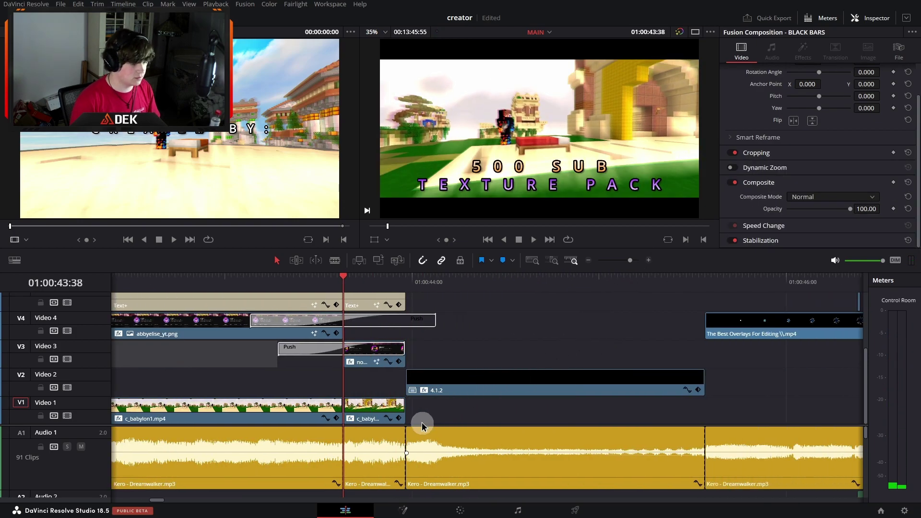
pyautogui.moveTo(336, 280); pyautogui.dragTo(414, 283)
pyautogui.click(406, 281)
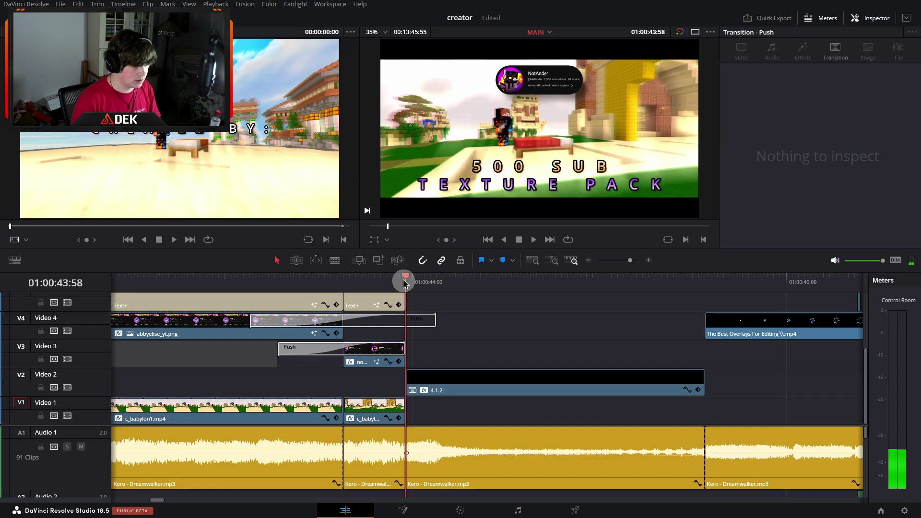
pyautogui.click(477, 379)
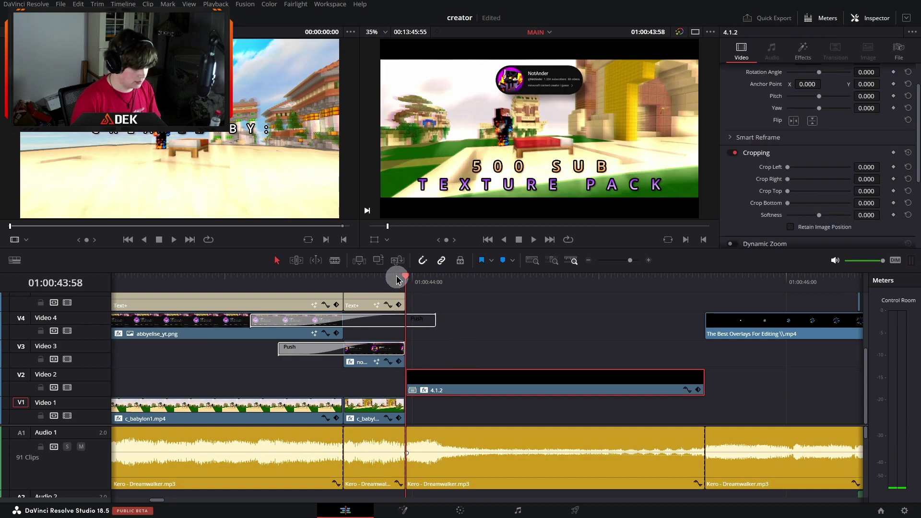
pyautogui.press('Left')
pyautogui.press('Right')
pyautogui.press('Left')
pyautogui.press('Right')
pyautogui.press('Left')
pyautogui.press('Right')
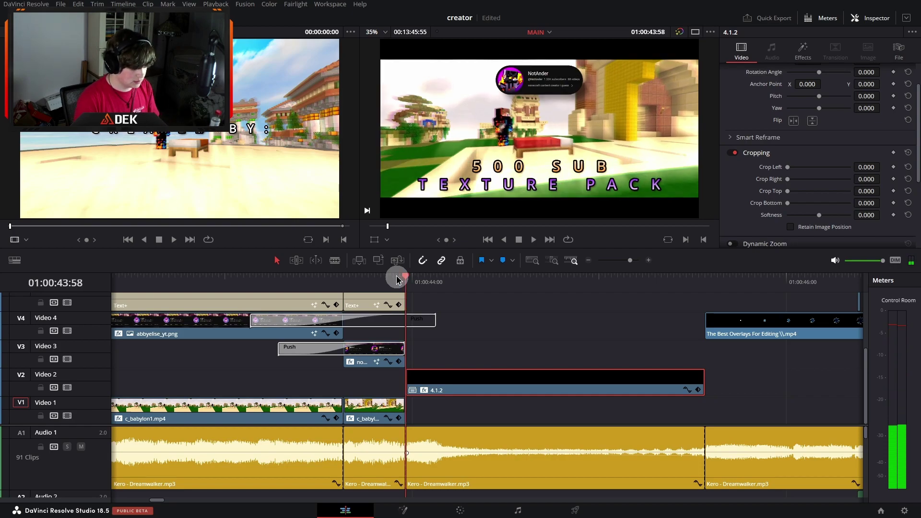
pyautogui.press('Left')
pyautogui.press('Right')
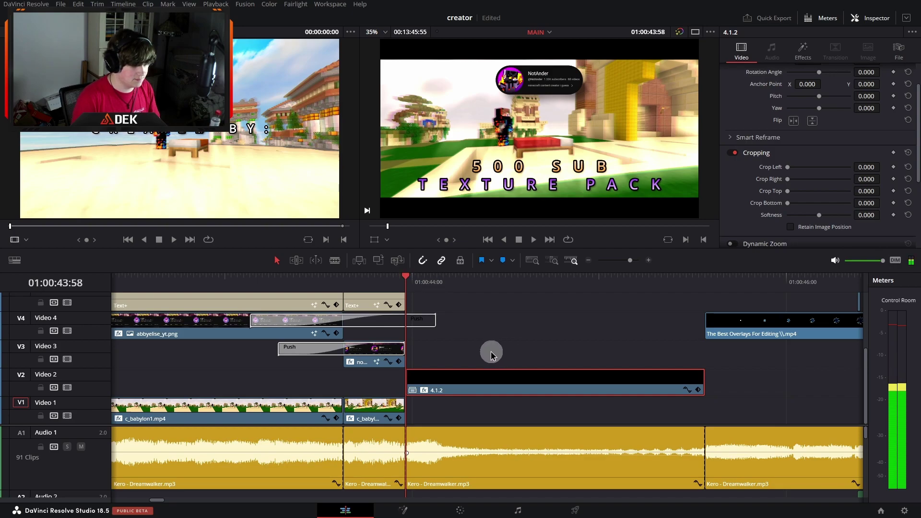
pyautogui.press('space')
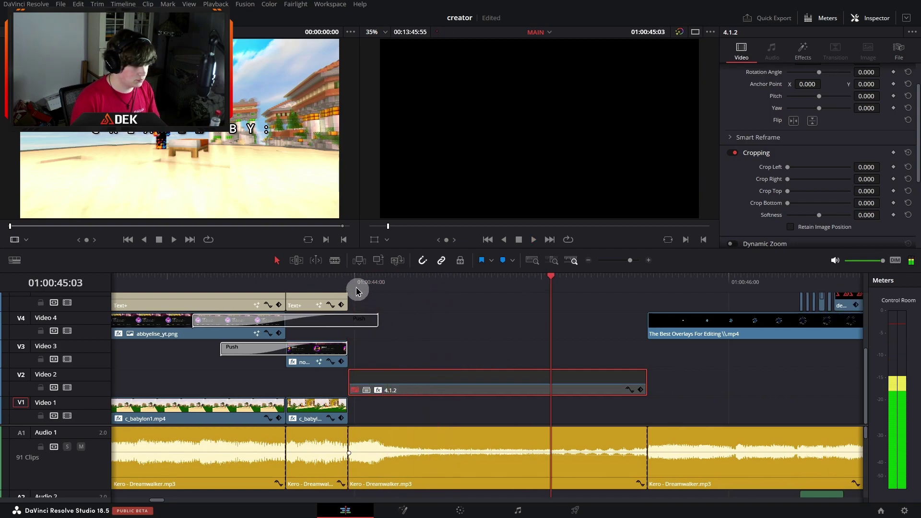
pyautogui.hotkey('alt', 'l')
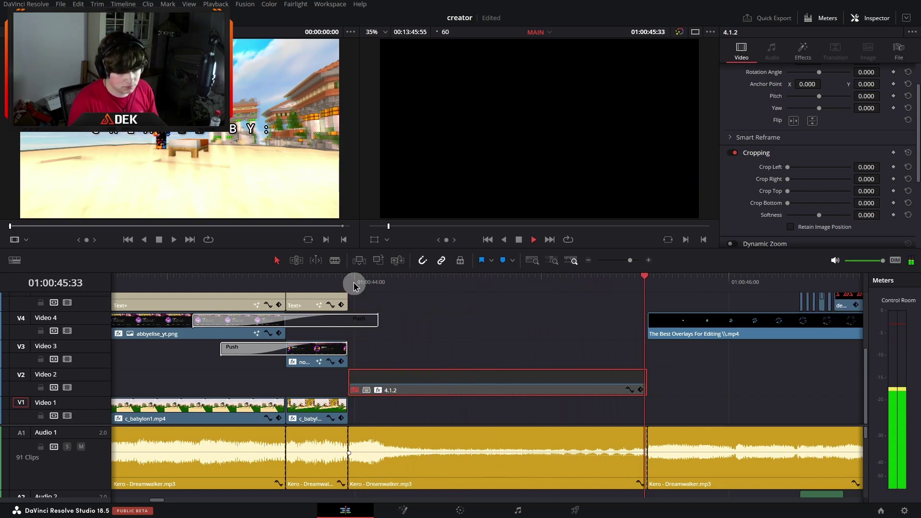
pyautogui.press('space')
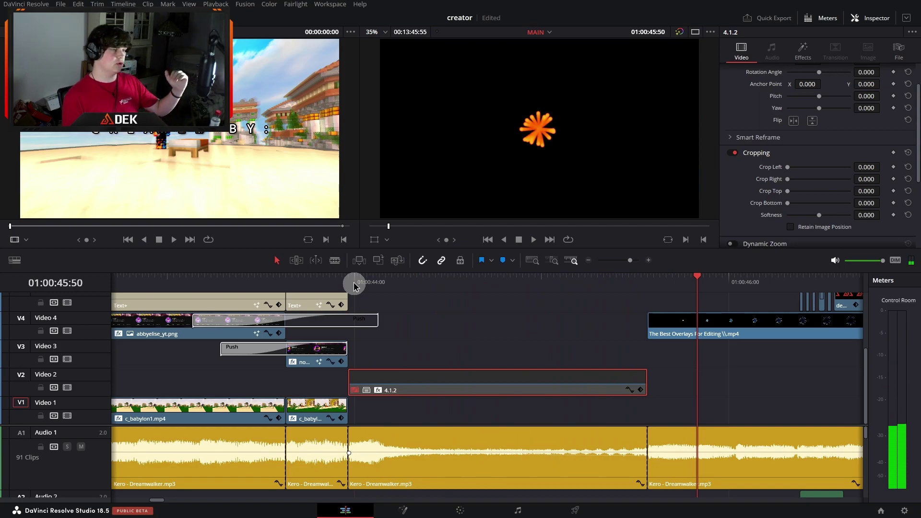
# Select the Kero - Dreamwalker.mp3 music clip and play from 01:00:44:00 to check its volume.
pyautogui.click(351, 457)
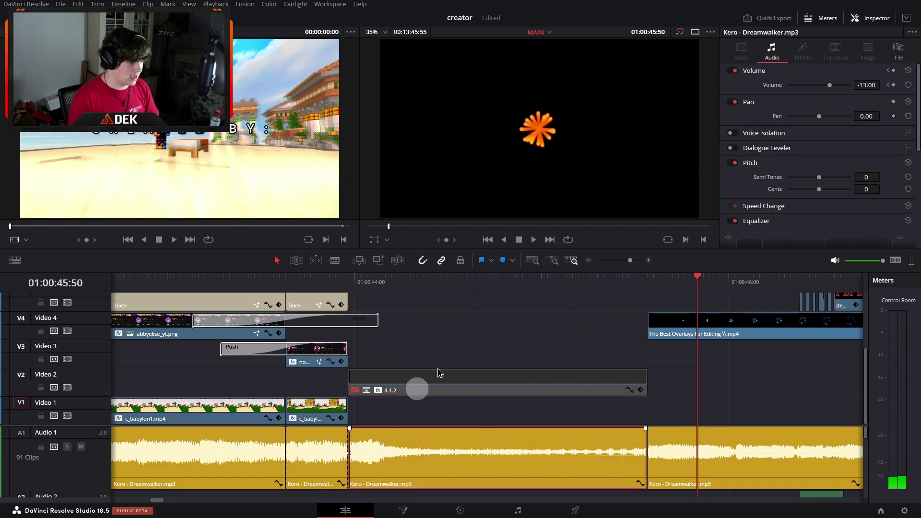
pyautogui.click(354, 281)
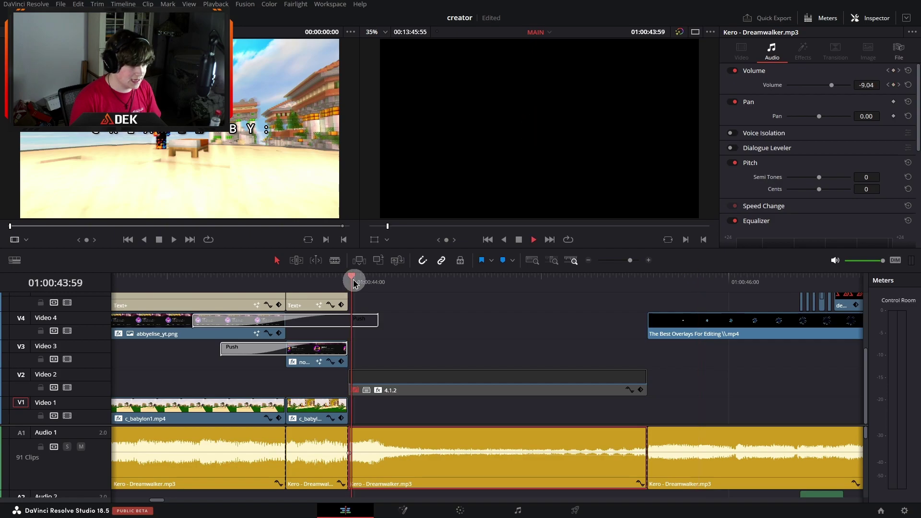
pyautogui.press('space')
pyautogui.press('space')
# Select clip 4.1.2 on Video 2 and show its Camera Shake effect in the Inspector.
pyautogui.click(412, 386)
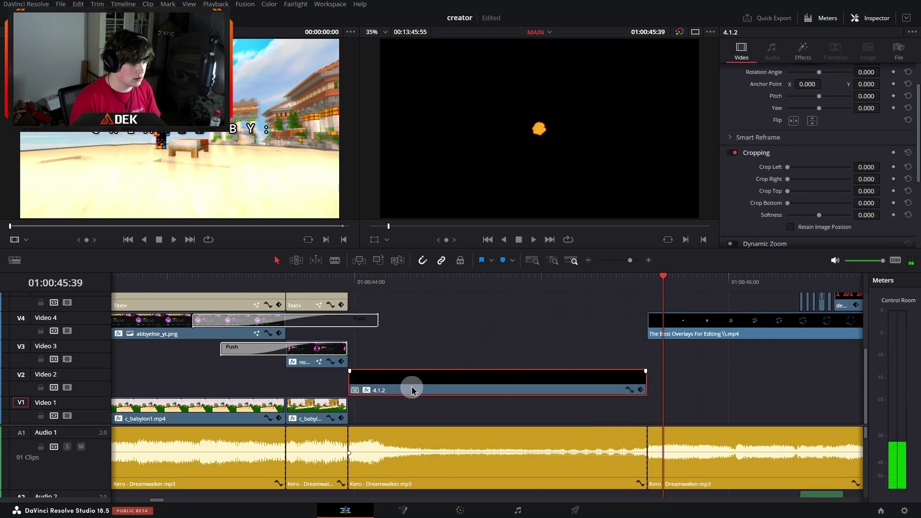
pyautogui.click(349, 282)
pyautogui.click(802, 50)
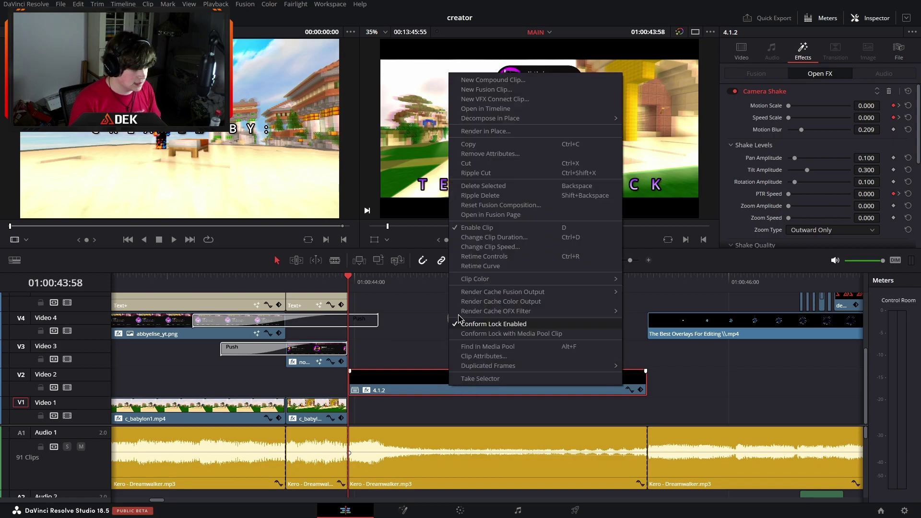
# Open 4.1.2 as a timeline, decompose nested clip 4.1 in place, then return to MAIN.
pyautogui.click(486, 109)
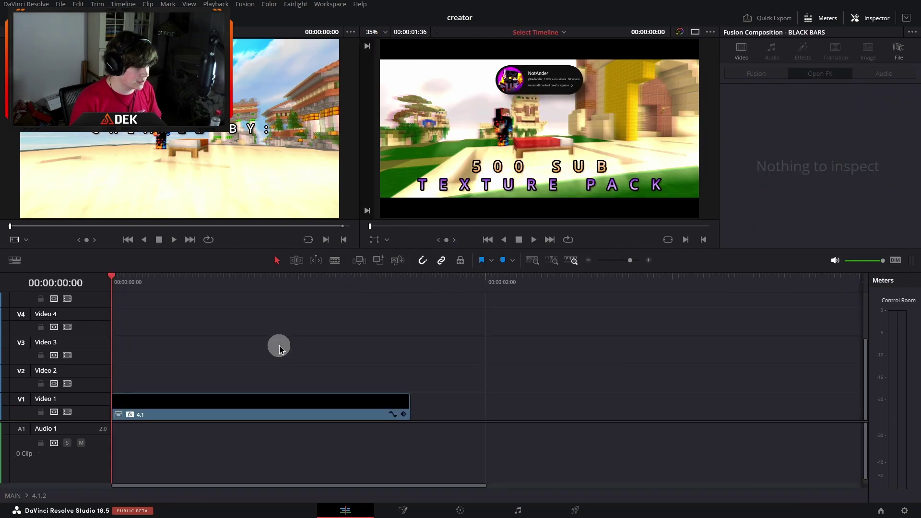
pyautogui.rightClick(264, 412)
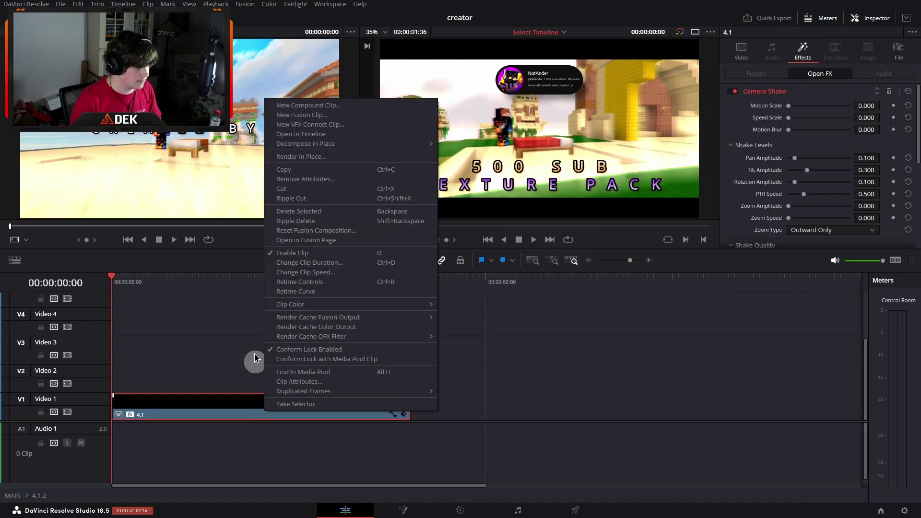
pyautogui.click(292, 144)
pyautogui.moveTo(366, 438); pyautogui.dragTo(142, 312)
pyautogui.click(10, 496)
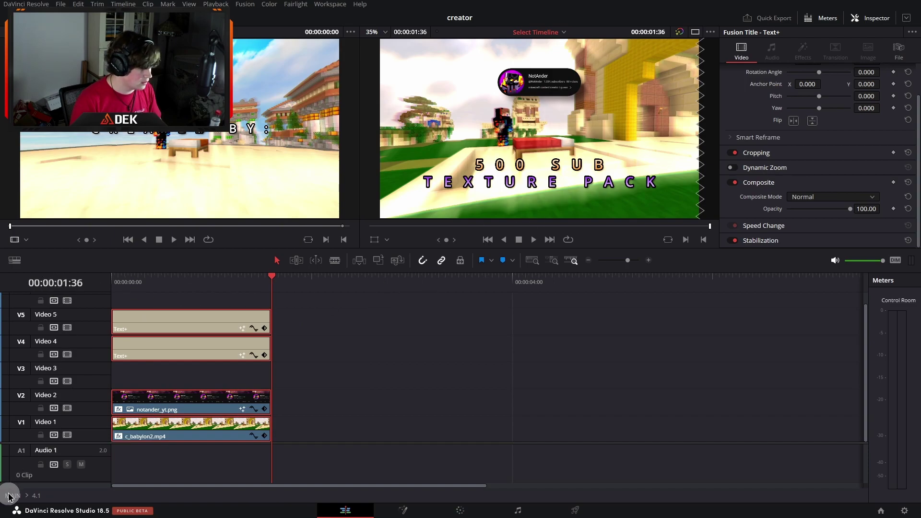
# Back on MAIN, review 4.1.2's Camera Shake and transform settings in the Inspector.
pyautogui.click(578, 376)
pyautogui.click(809, 60)
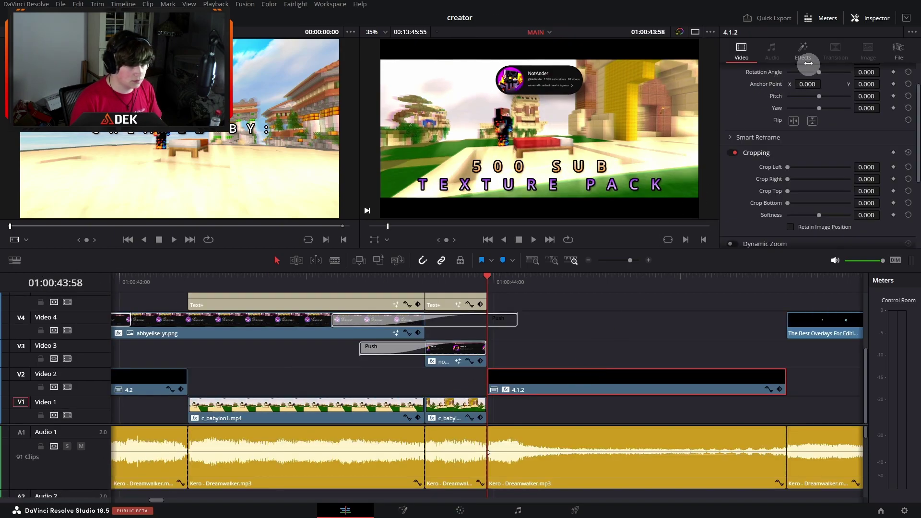
pyautogui.scroll(-3, 777, 179)
pyautogui.scroll(4, 761, 226)
pyautogui.click(765, 91)
pyautogui.hscroll(5, 504, 345)
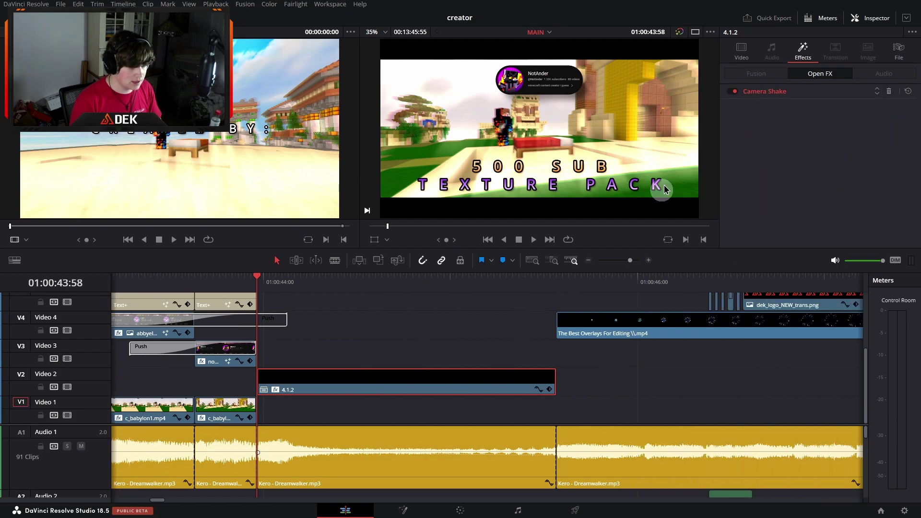
pyautogui.click(741, 50)
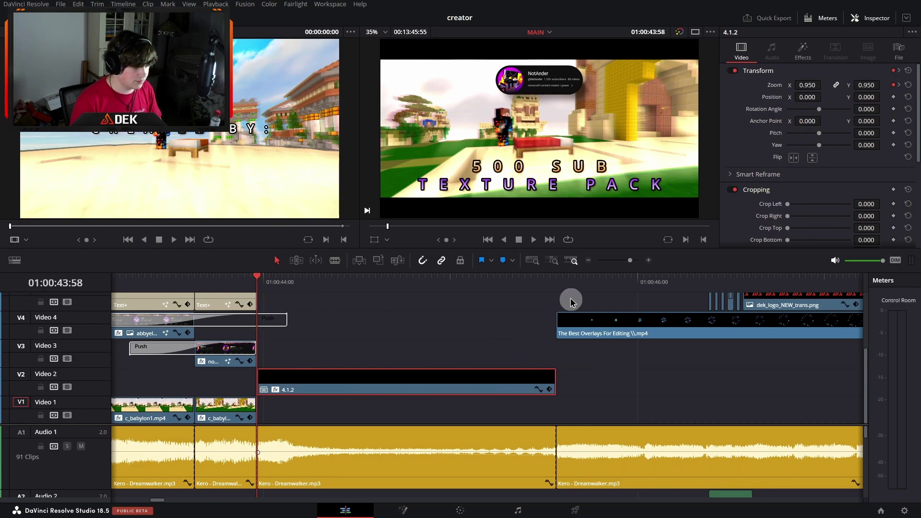
# Check 4.1.2's end frame by stepping one frame past it, then zoom the timeline out.
pyautogui.click(556, 278)
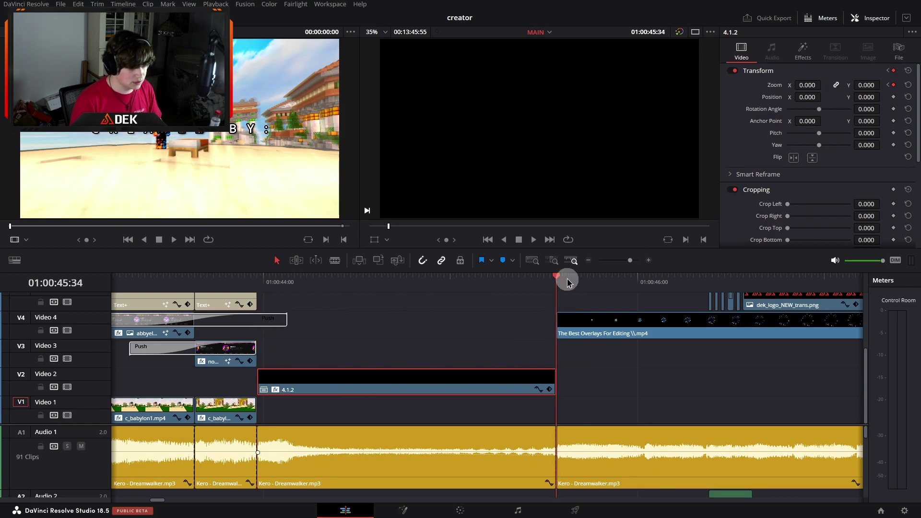
pyautogui.press('Right')
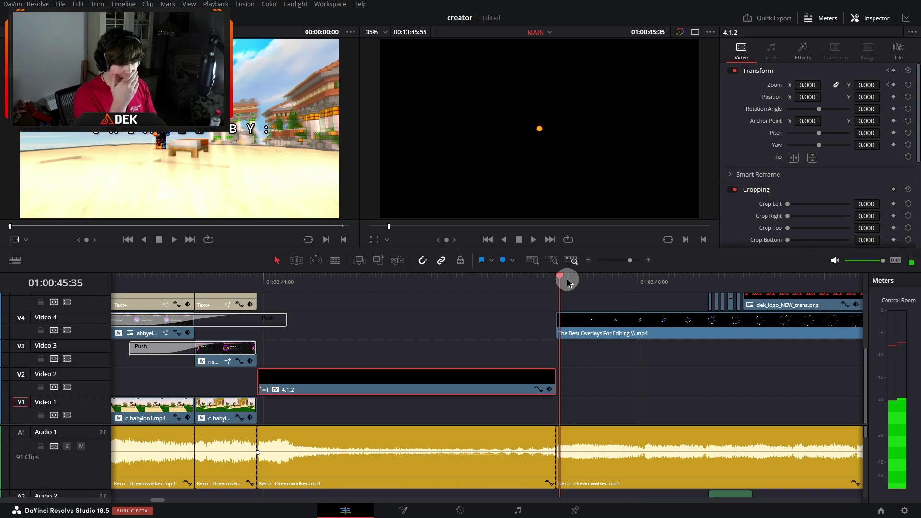
pyautogui.click(588, 261)
pyautogui.scroll(2, 436, 420)
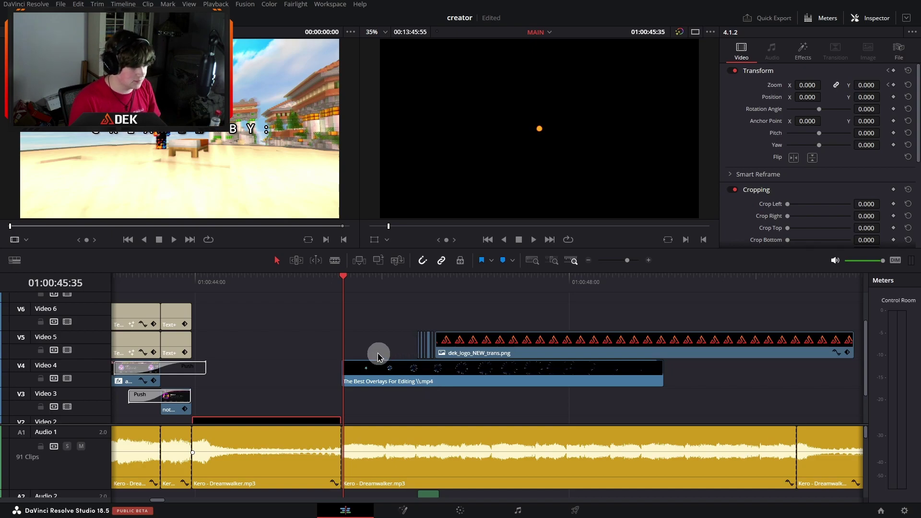
# Select The Best Overlays For Editing particle clip on V4 and open it on the Color page.
pyautogui.click(391, 378)
pyautogui.scroll(3, 461, 382)
pyautogui.scroll(2, 441, 382)
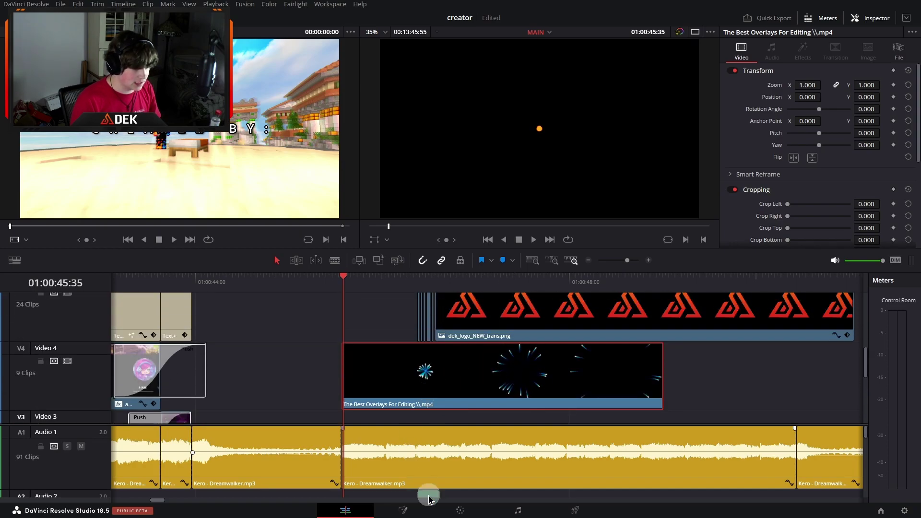
pyautogui.click(446, 513)
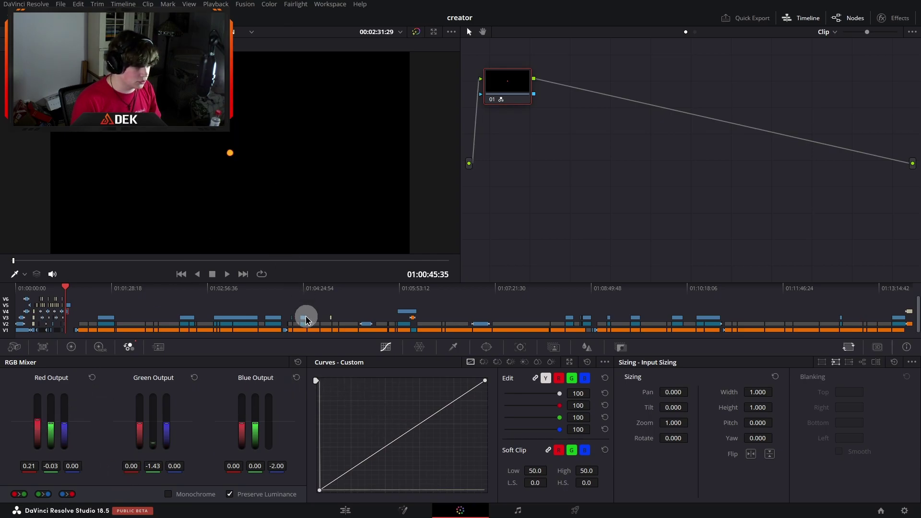
pyautogui.press('space')
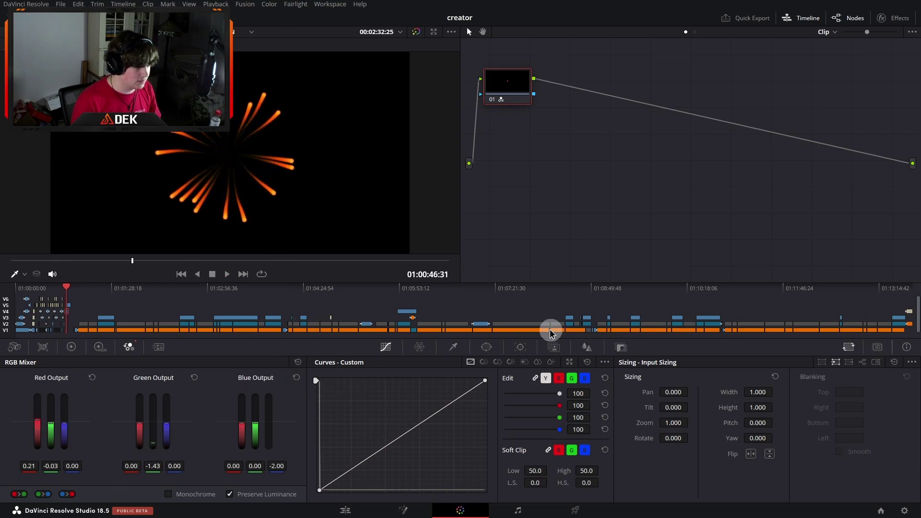
pyautogui.moveTo(117, 261)
pyautogui.mouseDown()
pyautogui.moveTo(91, 261)
pyautogui.moveTo(286, 262)
pyautogui.moveTo(130, 272)
pyautogui.mouseUp()
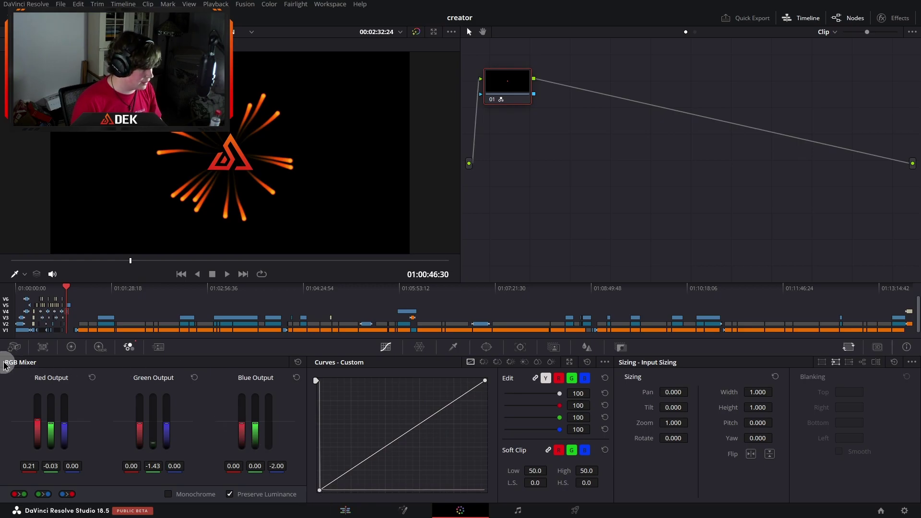
pyautogui.click(37, 420)
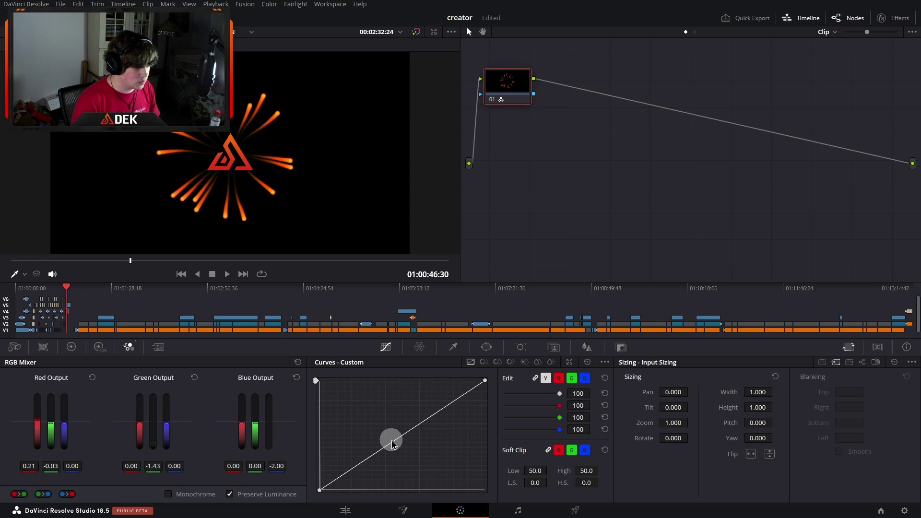
pyautogui.click(559, 378)
pyautogui.click(572, 378)
pyautogui.click(584, 378)
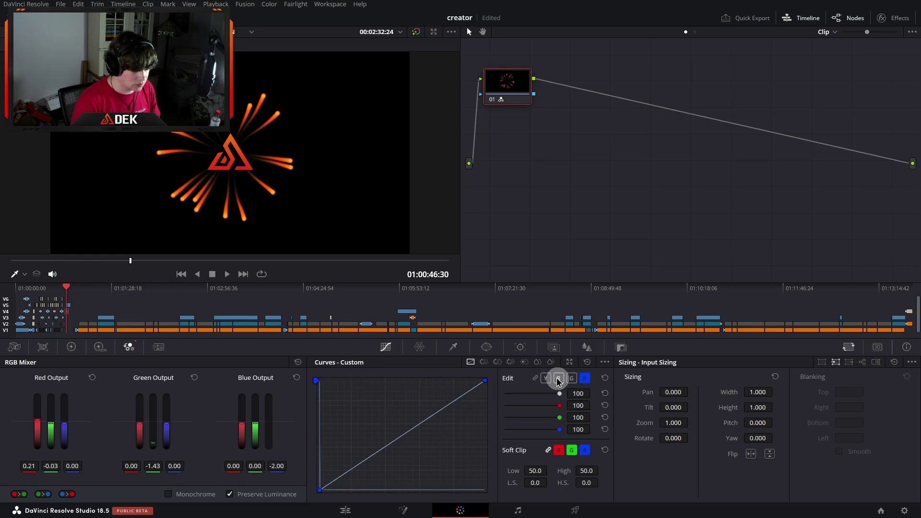
pyautogui.click(560, 379)
pyautogui.moveTo(485, 382)
pyautogui.mouseDown()
pyautogui.moveTo(313, 376)
pyautogui.moveTo(329, 373)
pyautogui.moveTo(395, 381)
pyautogui.moveTo(303, 383)
pyautogui.moveTo(496, 377)
pyautogui.mouseUp()
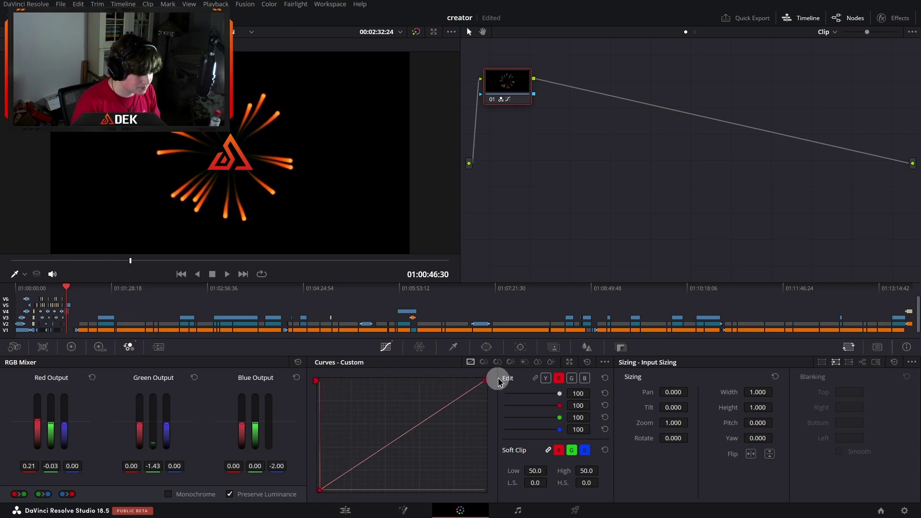
pyautogui.click(546, 378)
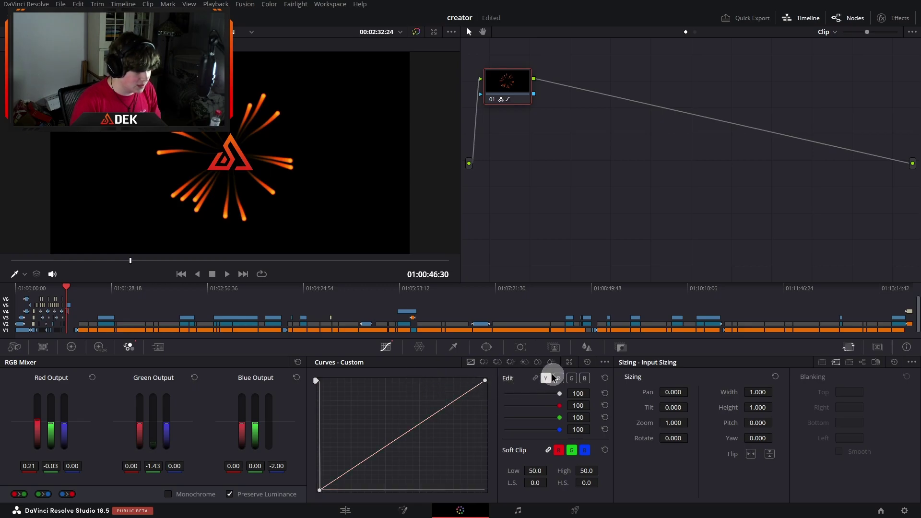
pyautogui.moveTo(485, 381); pyautogui.dragTo(491, 406)
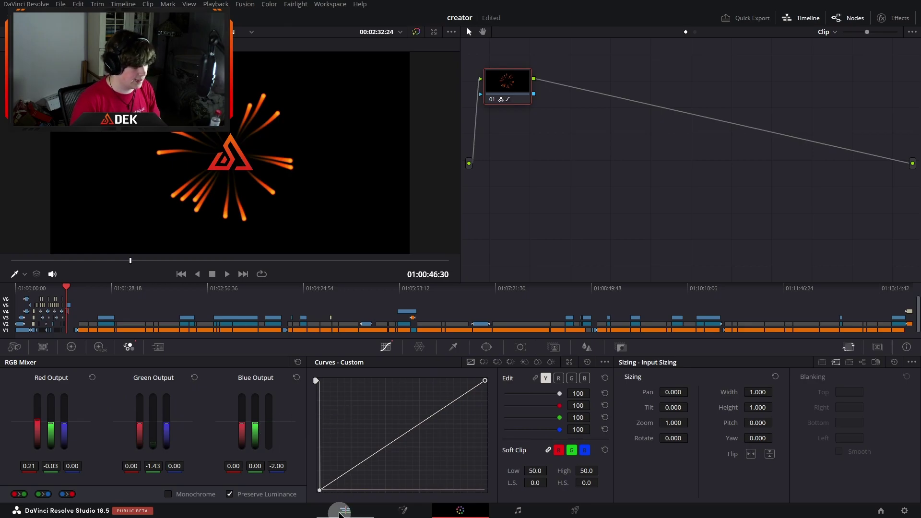
# Return to the Edit page and put the playhead at 01:00:46:23 before the logo clip.
pyautogui.click(338, 511)
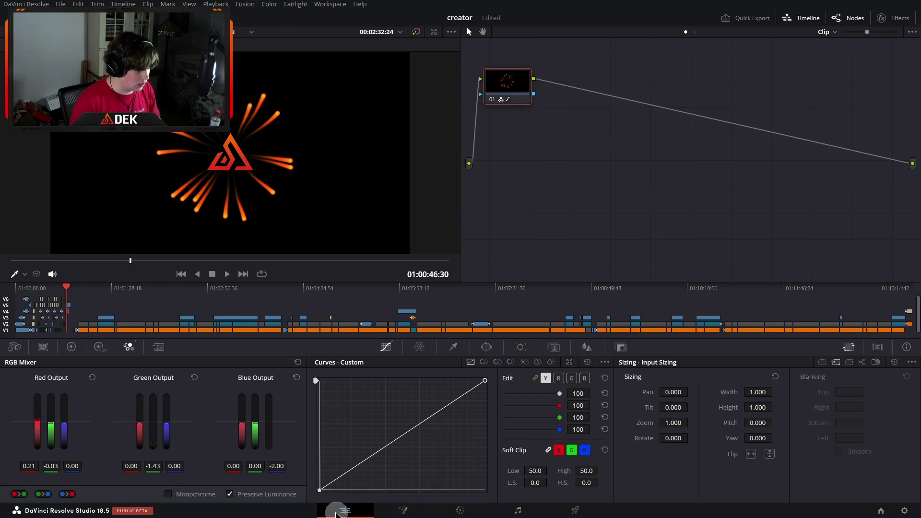
pyautogui.scroll(-5, 479, 386)
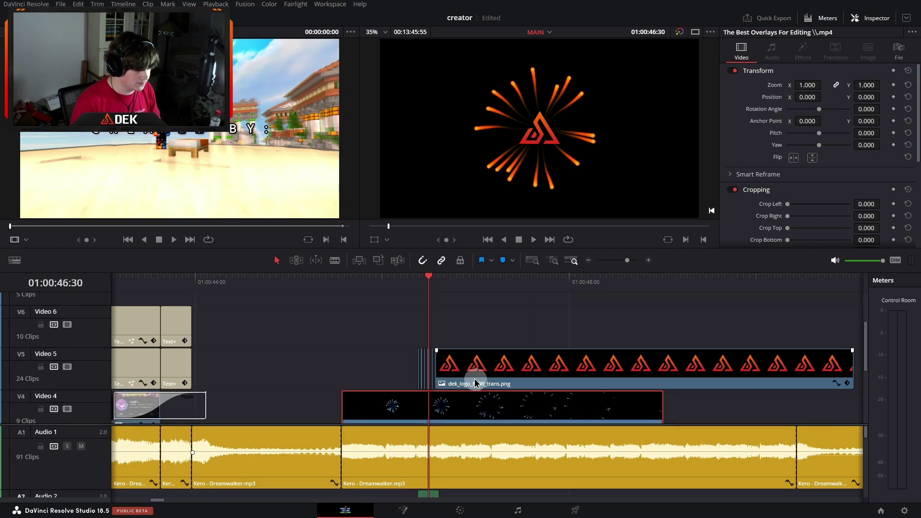
pyautogui.click(480, 277)
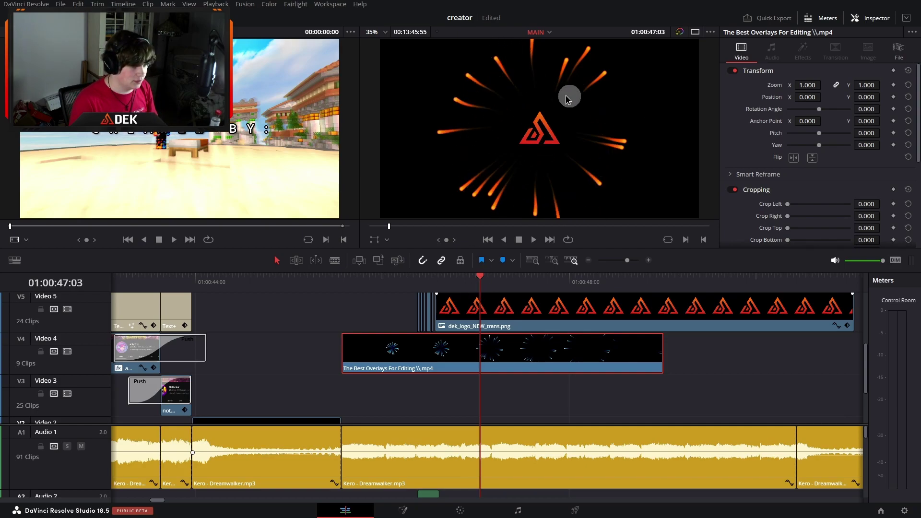
pyautogui.scroll(3, 411, 312)
pyautogui.click(415, 278)
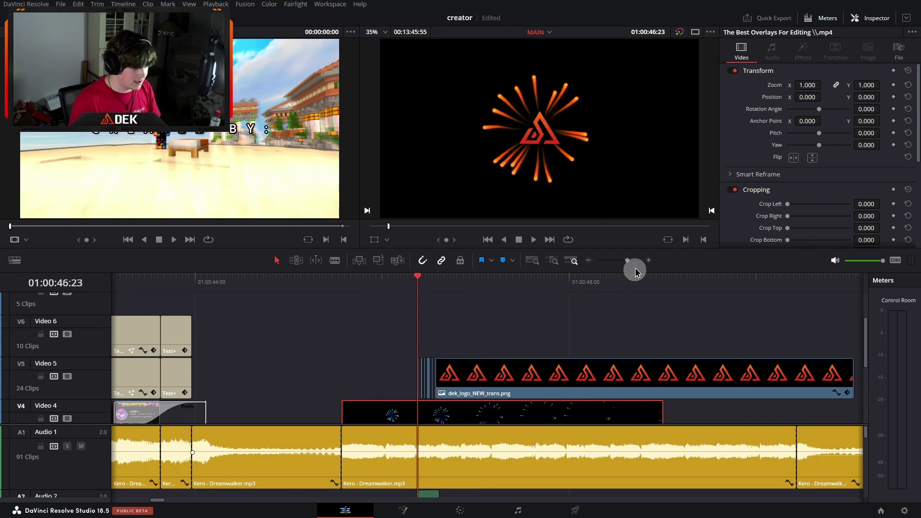
# Zoom in around the logo clip and play the reveal with its sound effect.
pyautogui.click(638, 262)
pyautogui.scroll(-2, 504, 480)
pyautogui.scroll(-1, 504, 480)
pyautogui.press('space')
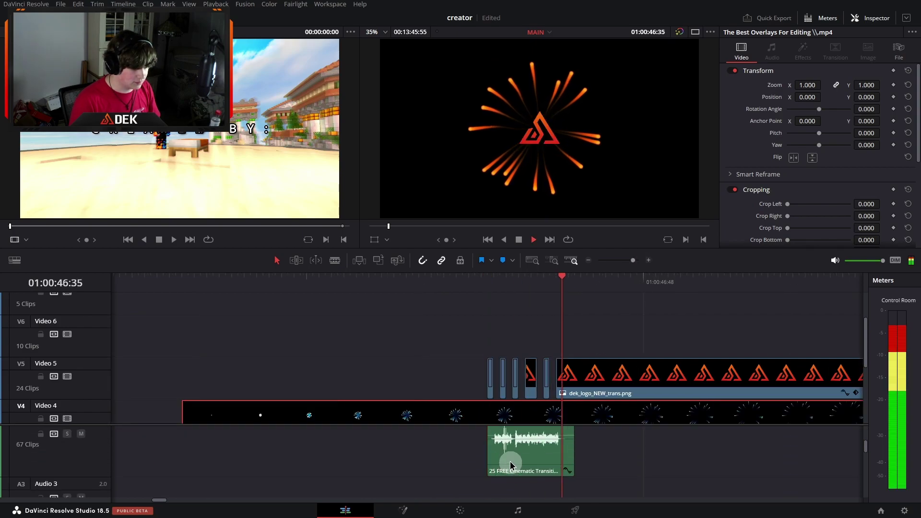
pyautogui.click(487, 281)
pyautogui.press('space')
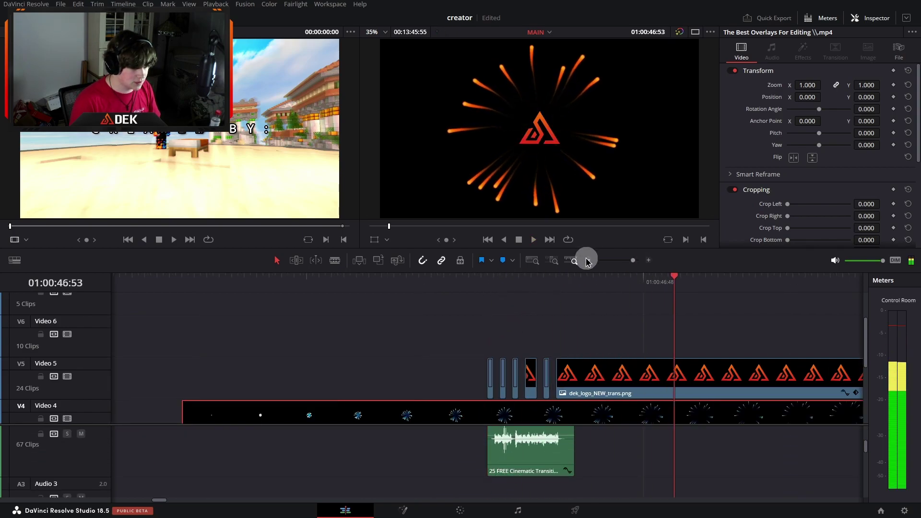
# Zoom the timeline out and scrub through the logo intro until the red logo sits alone.
pyautogui.click(588, 260)
pyautogui.click(588, 262)
pyautogui.scroll(3, 484, 466)
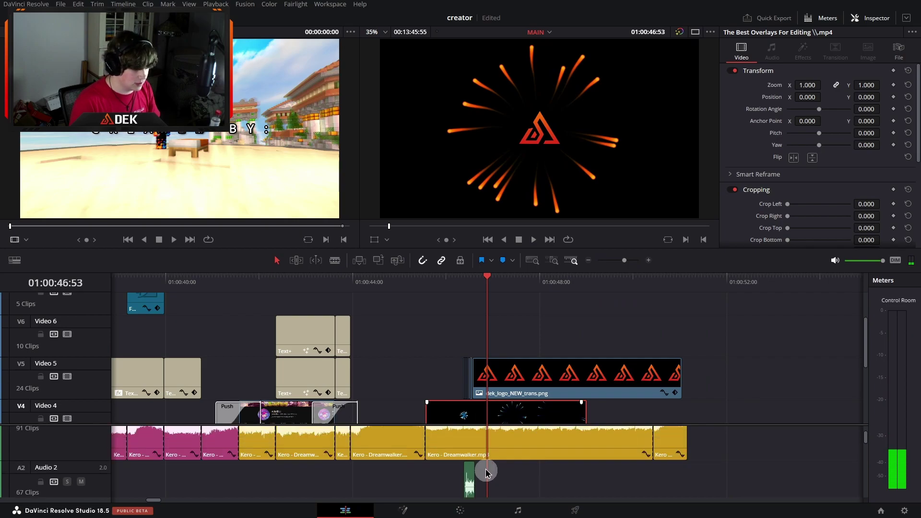
pyautogui.scroll(-2, 473, 470)
pyautogui.scroll(-4, 461, 396)
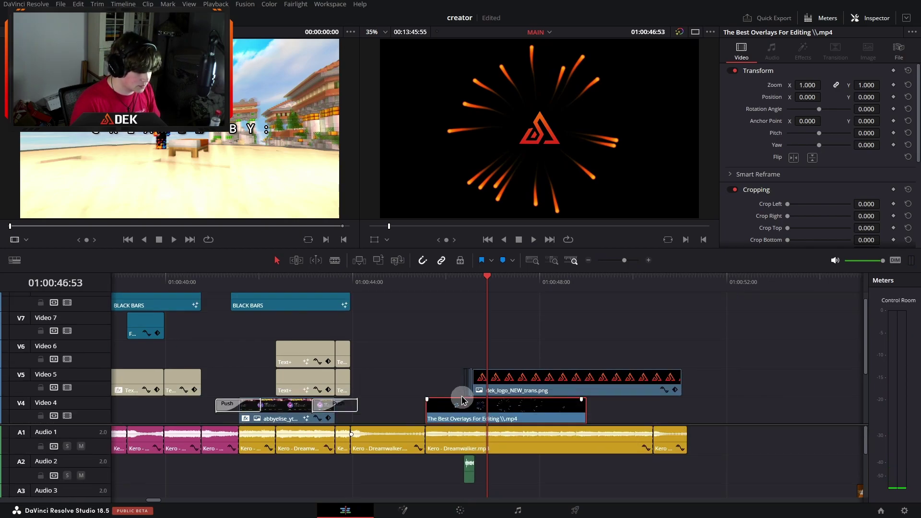
pyautogui.hscroll(3, 462, 395)
pyautogui.moveTo(408, 282); pyautogui.dragTo(448, 284)
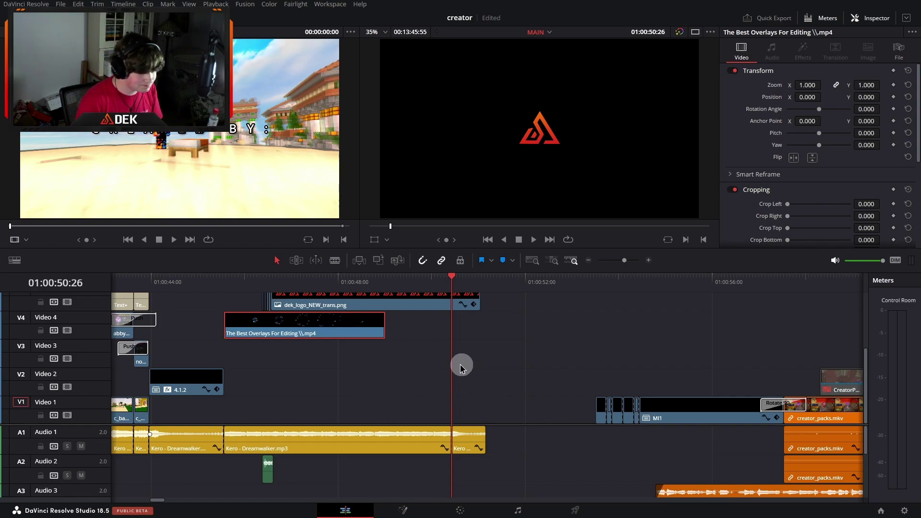
# Zoom out to fit the entire edit, then zoom the timeline back in partway.
pyautogui.scroll(2, 427, 369)
pyautogui.click(533, 260)
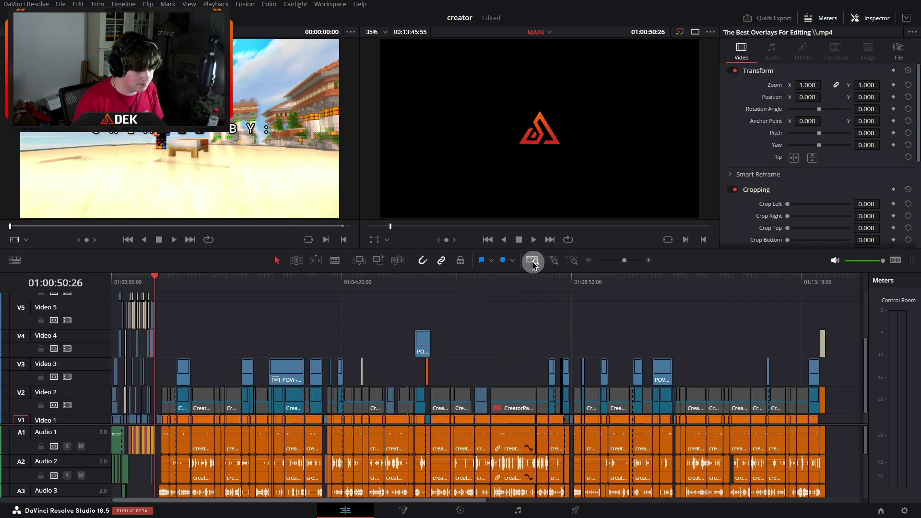
pyautogui.moveTo(624, 260); pyautogui.dragTo(619, 262)
# Enlarge the audio track area so A6 shows and park the playhead at 01:00:51:10.
pyautogui.scroll(2, 496, 380)
pyautogui.scroll(-3, 496, 379)
pyautogui.scroll(-3, 401, 478)
pyautogui.hscroll(-4, 402, 475)
pyautogui.hscroll(-1, 407, 474)
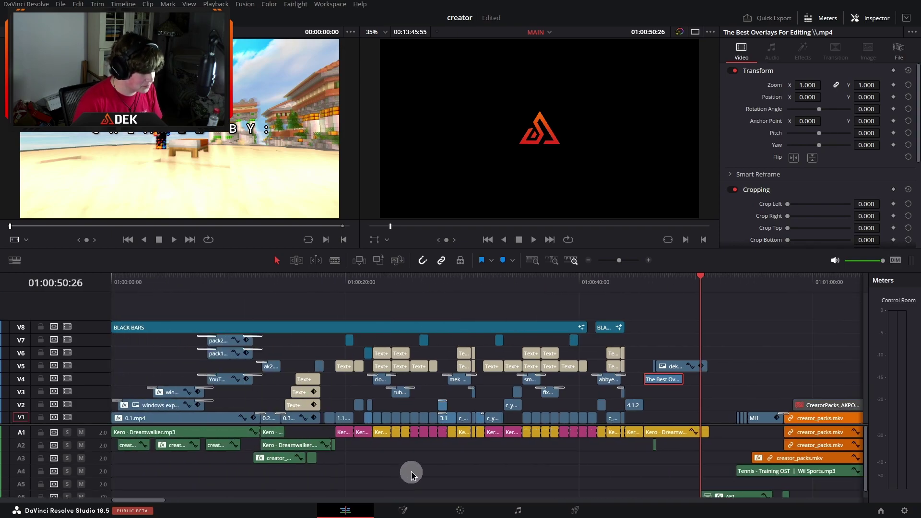
pyautogui.scroll(-1, 412, 475)
pyautogui.scroll(1, 384, 458)
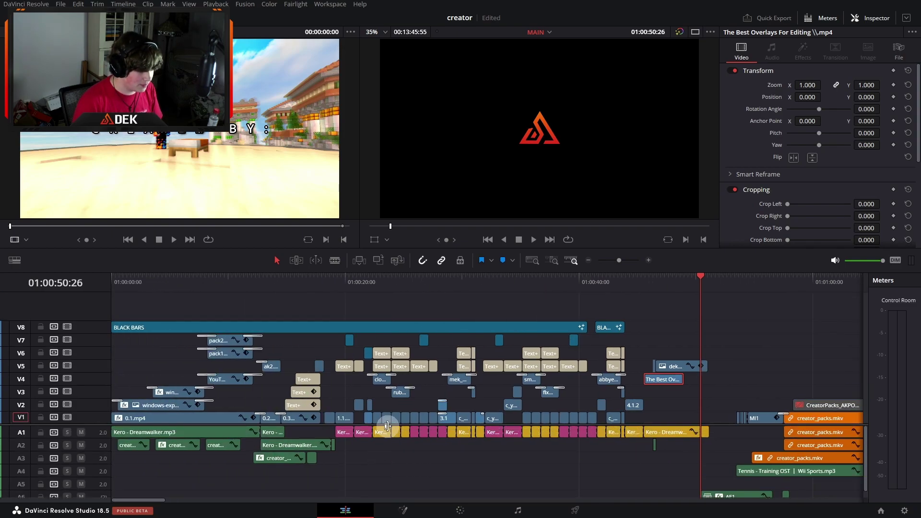
pyautogui.moveTo(387, 425); pyautogui.dragTo(391, 408)
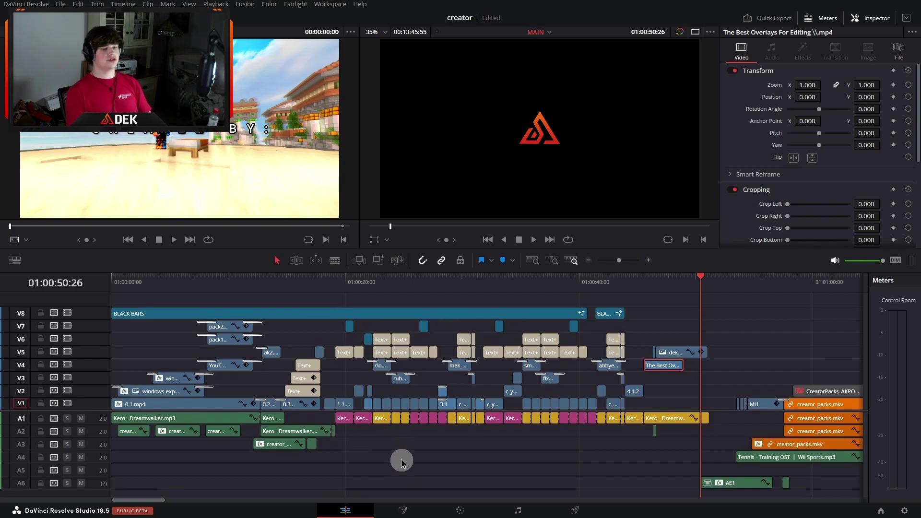
pyautogui.click(709, 282)
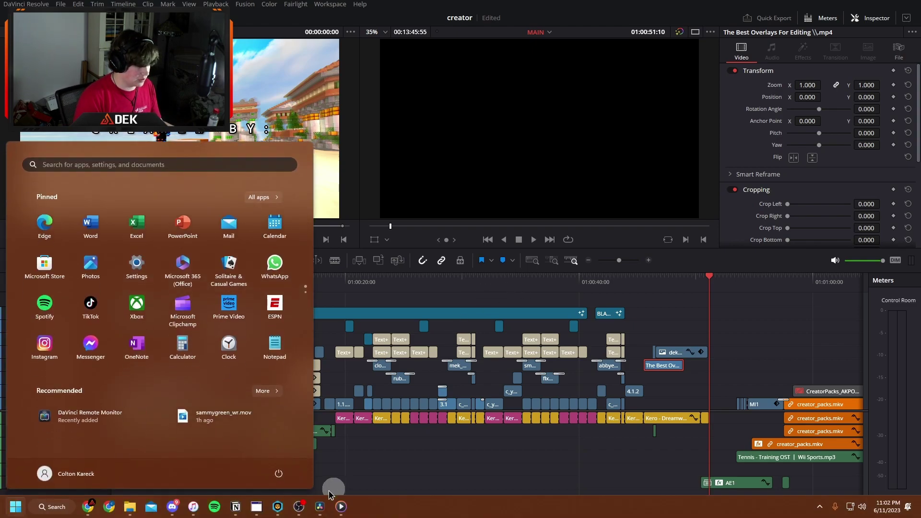
# Open the video's analytics and highlight 596 views, 26.1 watch hours and +11 subscribers.
pyautogui.click(88, 506)
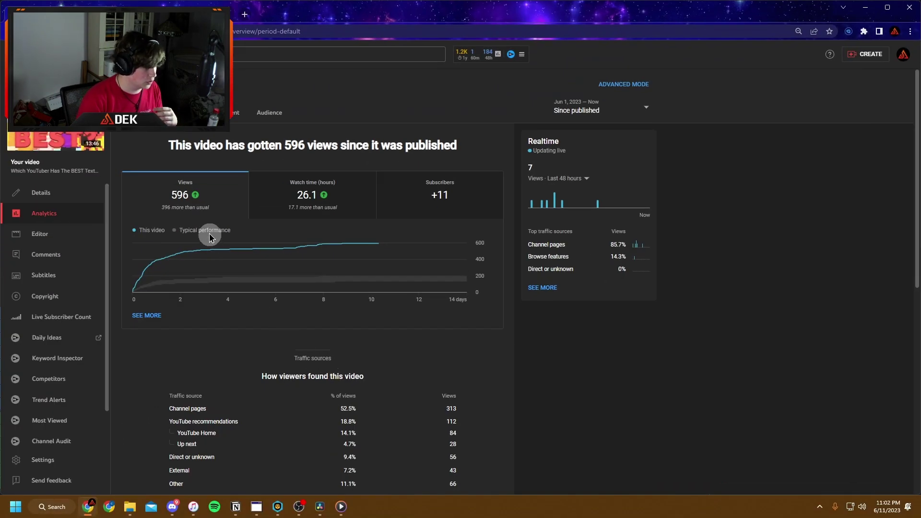
pyautogui.moveTo(284, 144); pyautogui.dragTo(306, 148)
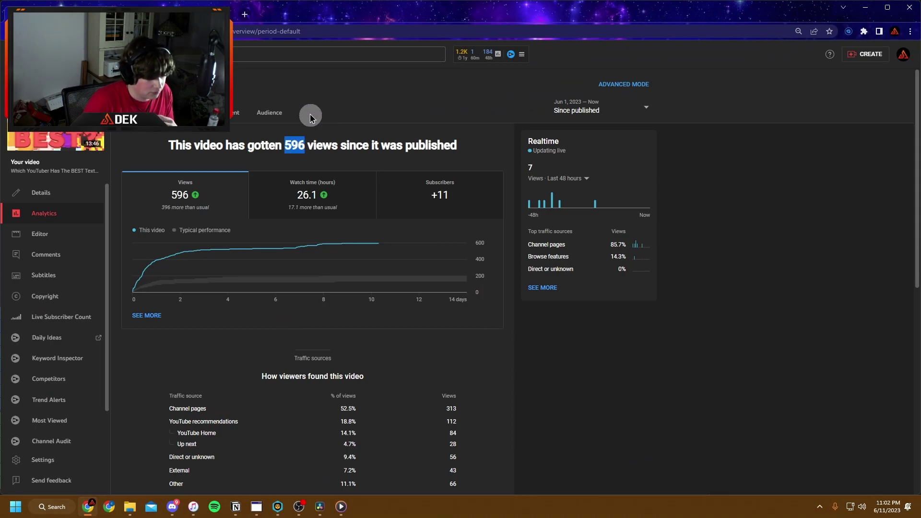
pyautogui.click(331, 129)
pyautogui.moveTo(288, 194); pyautogui.dragTo(338, 197)
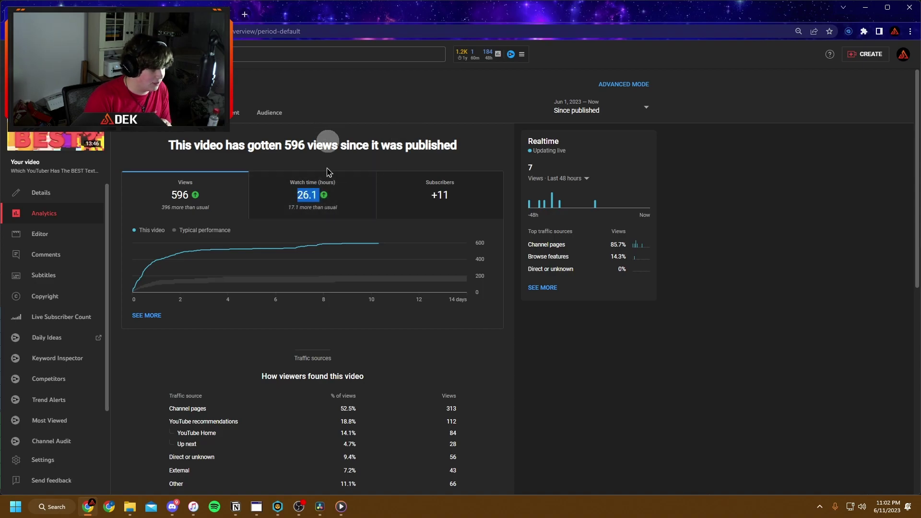
pyautogui.scroll(-10, 171, 359)
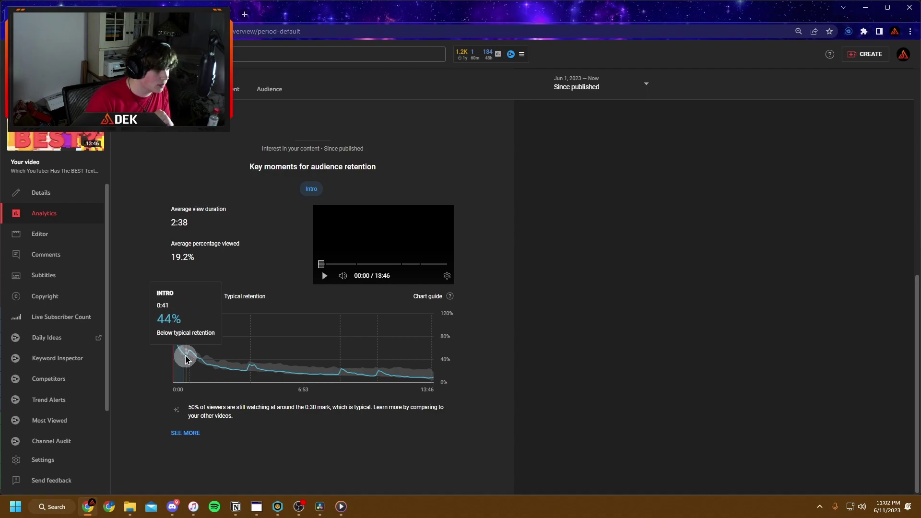
pyautogui.scroll(10, 186, 359)
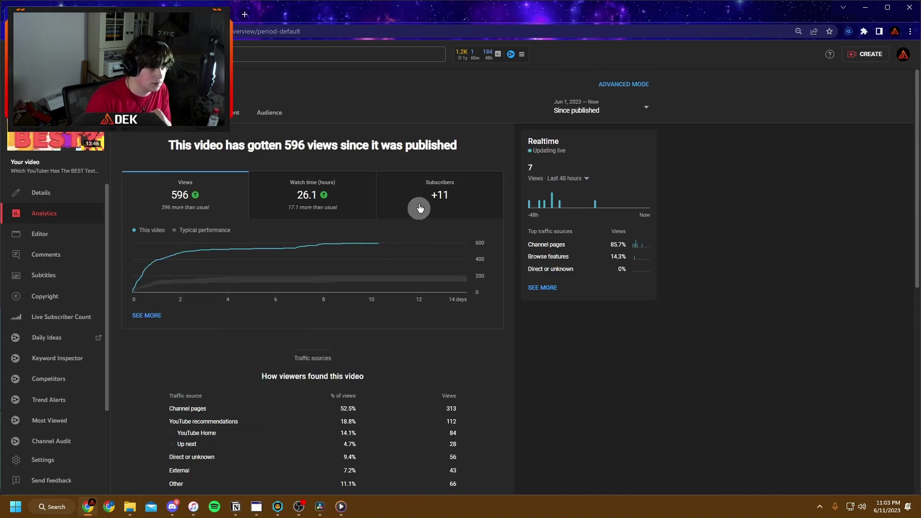
pyautogui.doubleClick(440, 194)
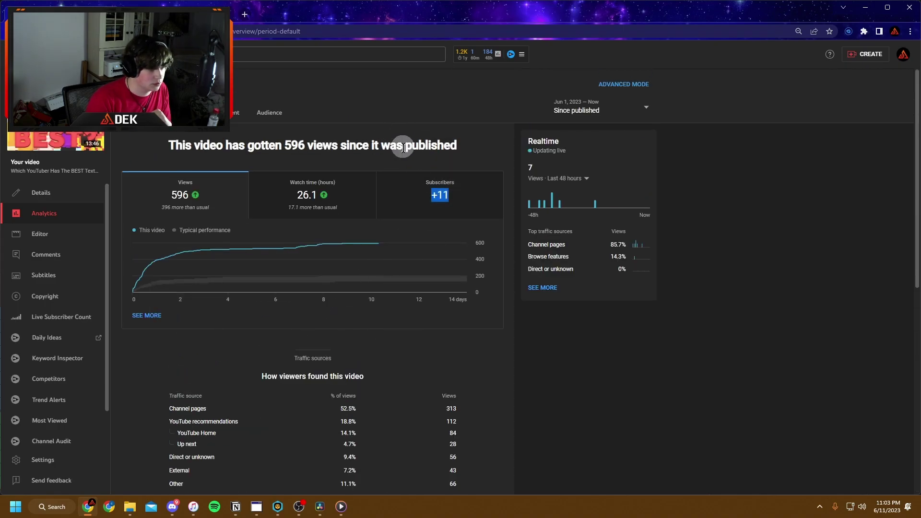
pyautogui.click(475, 154)
# Review audience retention: the summary, 19.2% average viewed and 2:38 average view duration.
pyautogui.scroll(-5, 288, 386)
pyautogui.scroll(-3, 277, 383)
pyautogui.moveTo(200, 361)
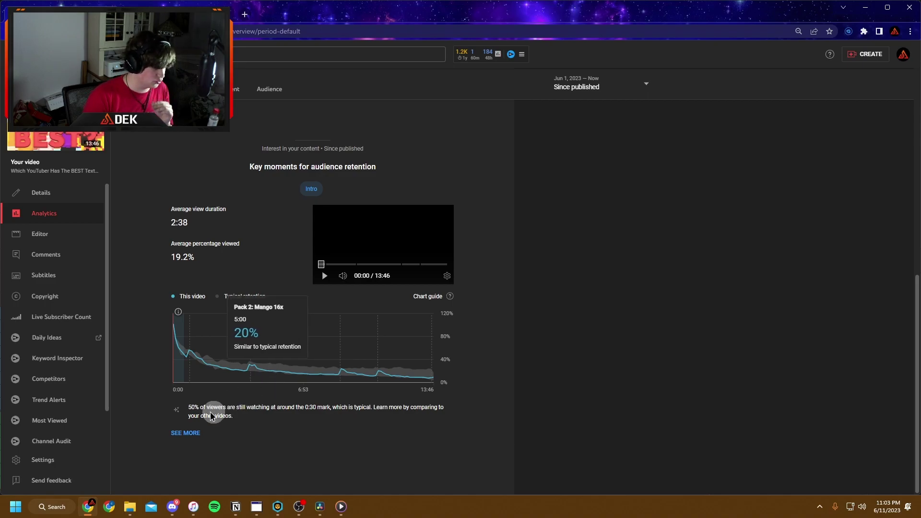
pyautogui.moveTo(188, 407); pyautogui.dragTo(288, 407)
pyautogui.click(358, 404)
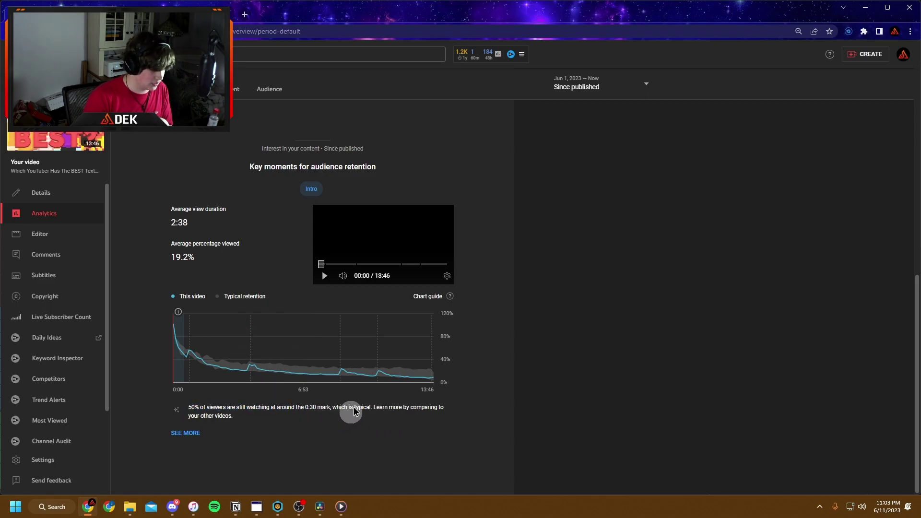
pyautogui.moveTo(165, 257); pyautogui.dragTo(226, 262)
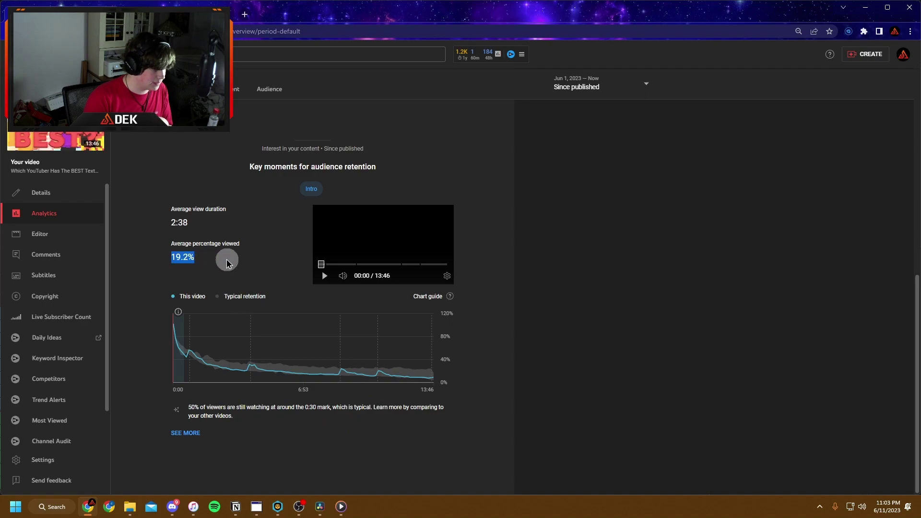
pyautogui.click(218, 256)
pyautogui.moveTo(156, 224); pyautogui.dragTo(223, 225)
pyautogui.click(126, 277)
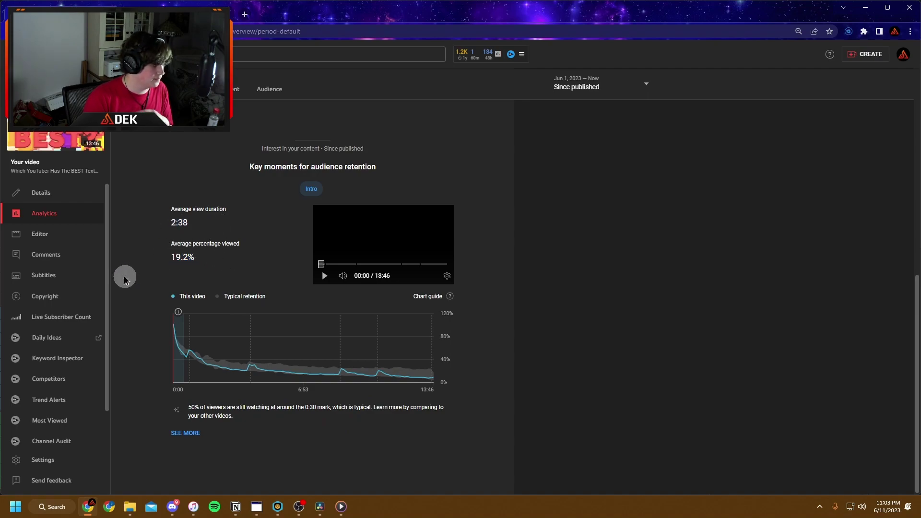
pyautogui.scroll(4, 116, 272)
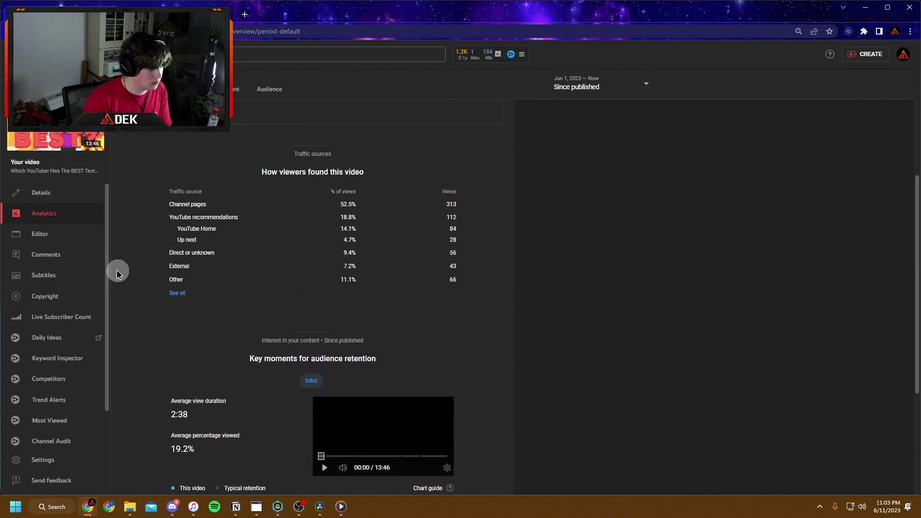
pyautogui.scroll(-4, 116, 272)
pyautogui.scroll(8, 118, 275)
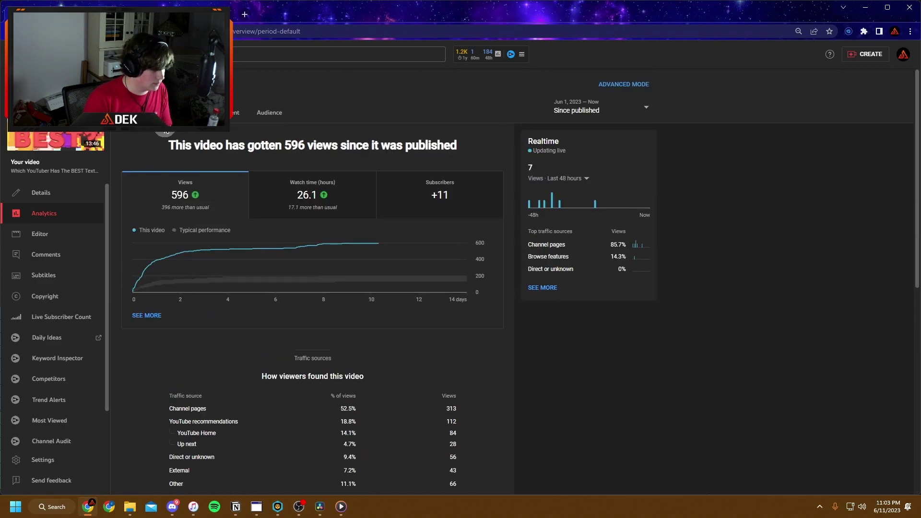
# On the Reach tab, highlight the 6.6% click-through rate, then go to the Content list.
pyautogui.click(165, 119)
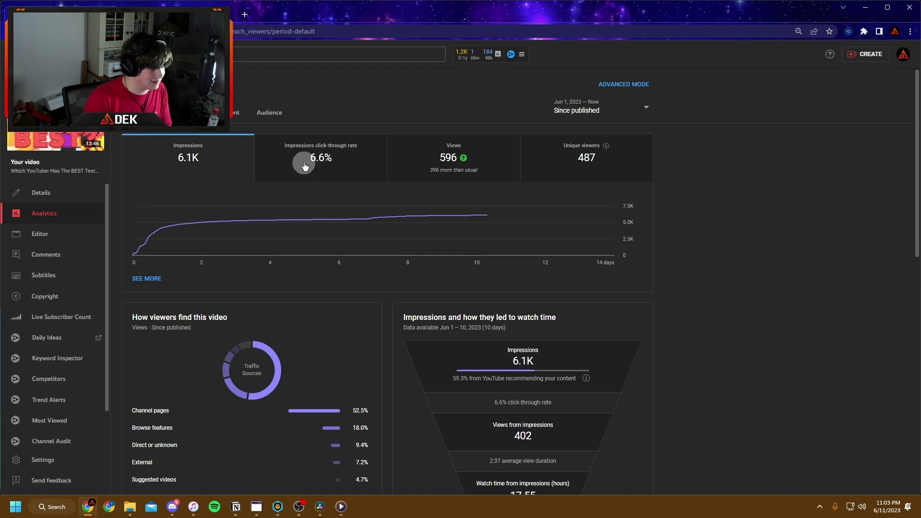
pyautogui.moveTo(305, 165); pyautogui.dragTo(346, 144)
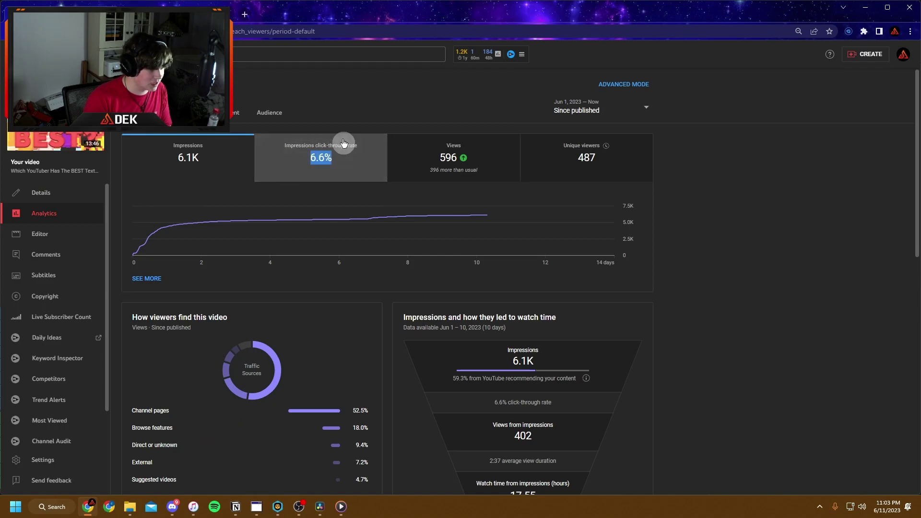
pyautogui.click(320, 94)
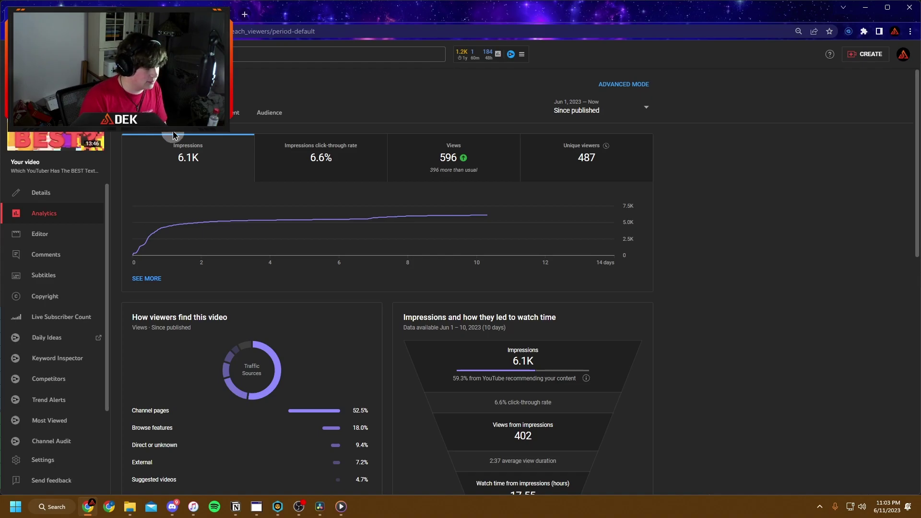
pyautogui.click(19, 84)
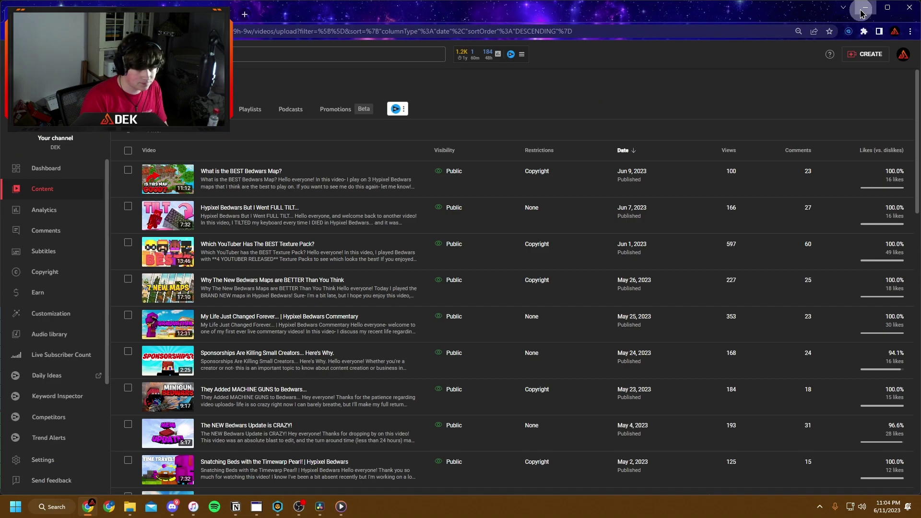
# Back in DaVinci Resolve, zoom in and play the intro from about 01:00:50.
pyautogui.click(863, 9)
pyautogui.hscroll(6, 556, 358)
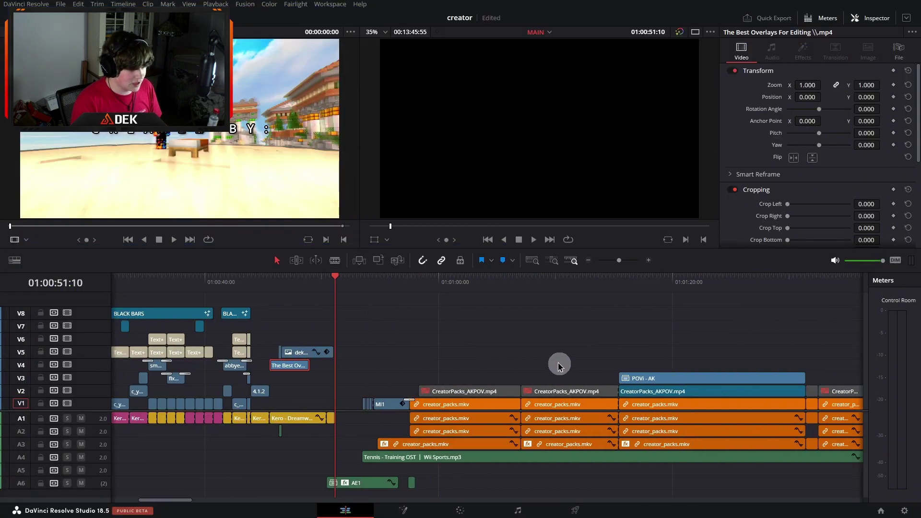
pyautogui.click(648, 261)
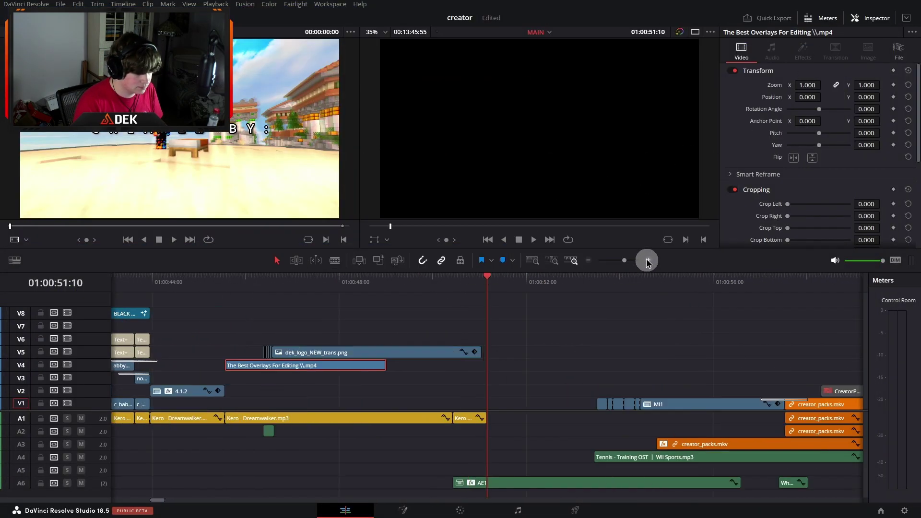
pyautogui.scroll(2, 413, 456)
pyautogui.scroll(-3, 414, 457)
pyautogui.scroll(2, 480, 485)
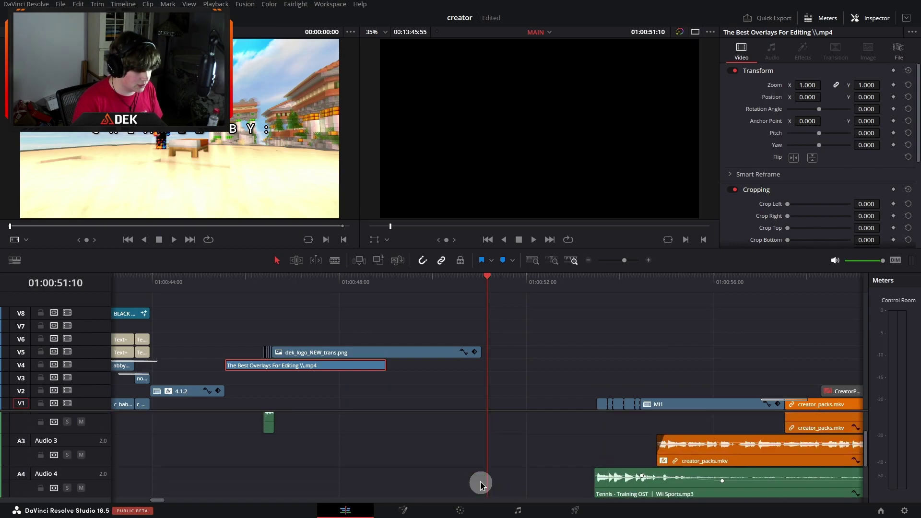
pyautogui.click(449, 282)
pyautogui.press('space')
pyautogui.click(649, 260)
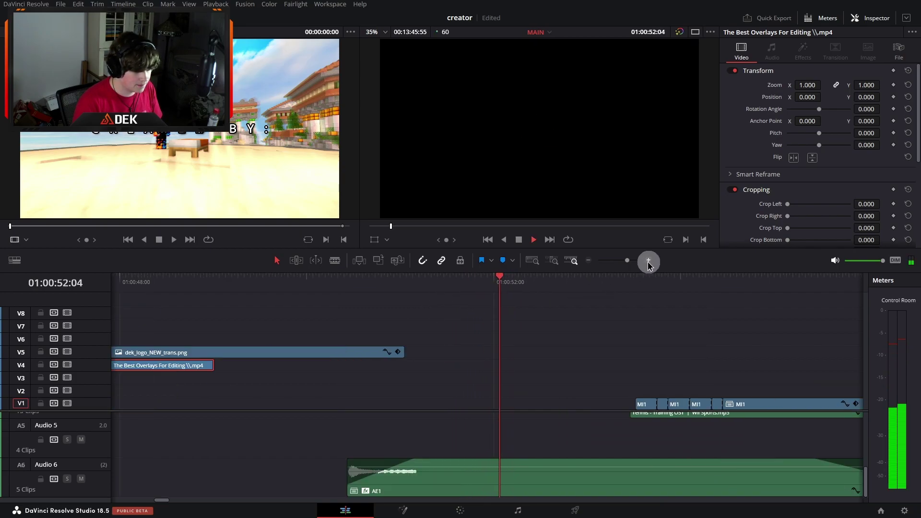
pyautogui.press('space')
# Try extending the second Kero - Dreamwalker clip with Audio 1 soloed, then undo it.
pyautogui.scroll(3, 432, 477)
pyautogui.scroll(-2, 430, 480)
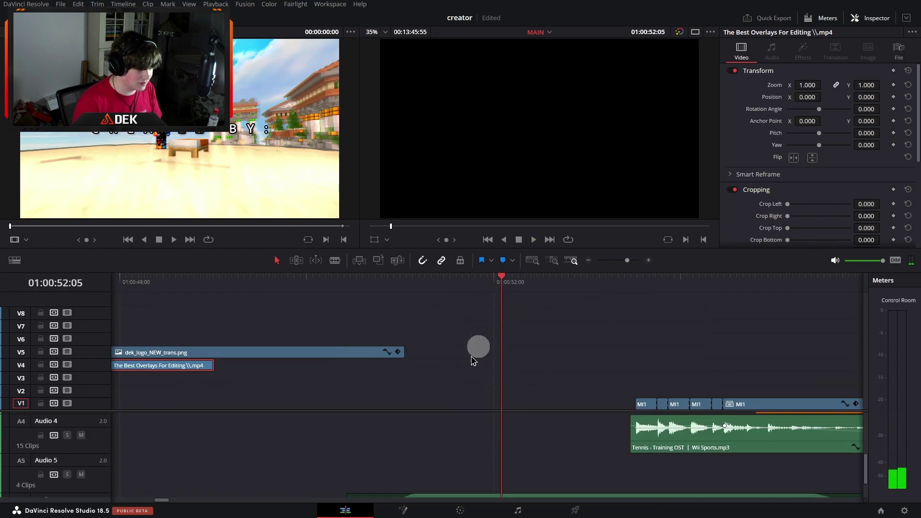
pyautogui.scroll(-4, 409, 415)
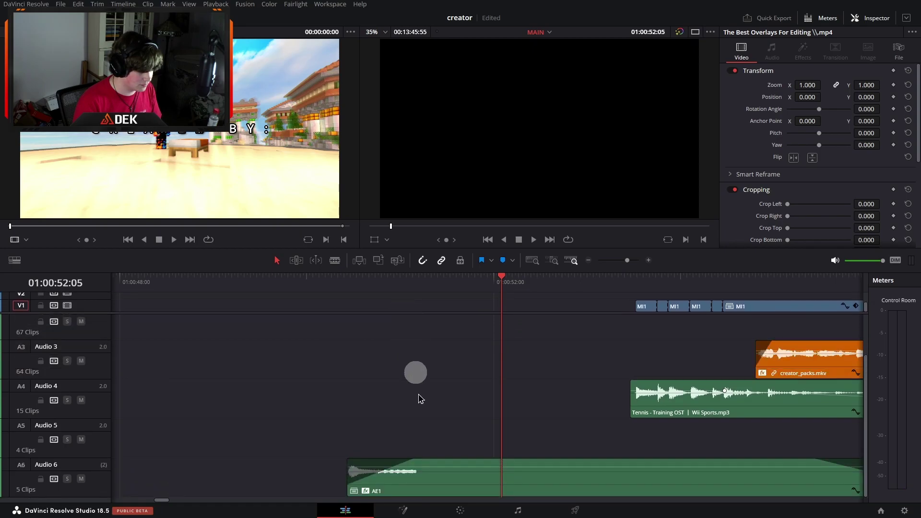
pyautogui.scroll(2, 414, 405)
pyautogui.click(374, 332)
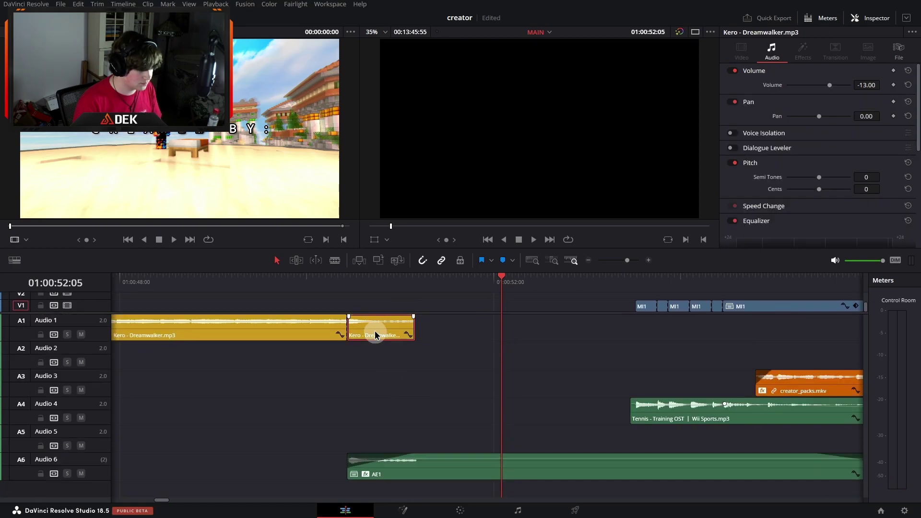
pyautogui.click(434, 469)
pyautogui.moveTo(416, 330); pyautogui.dragTo(789, 331)
pyautogui.click(67, 335)
pyautogui.click(284, 280)
pyautogui.click(319, 364)
pyautogui.press('space')
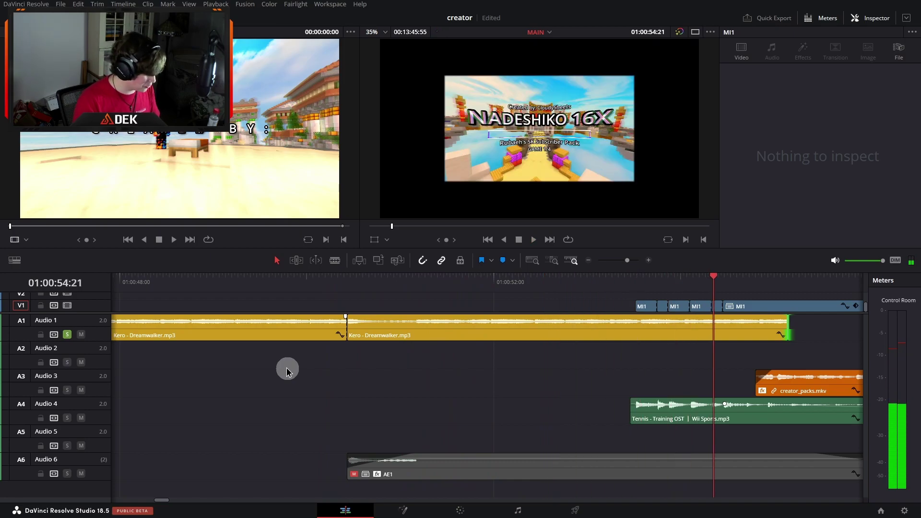
pyautogui.hotkey('ctrl', 'z')
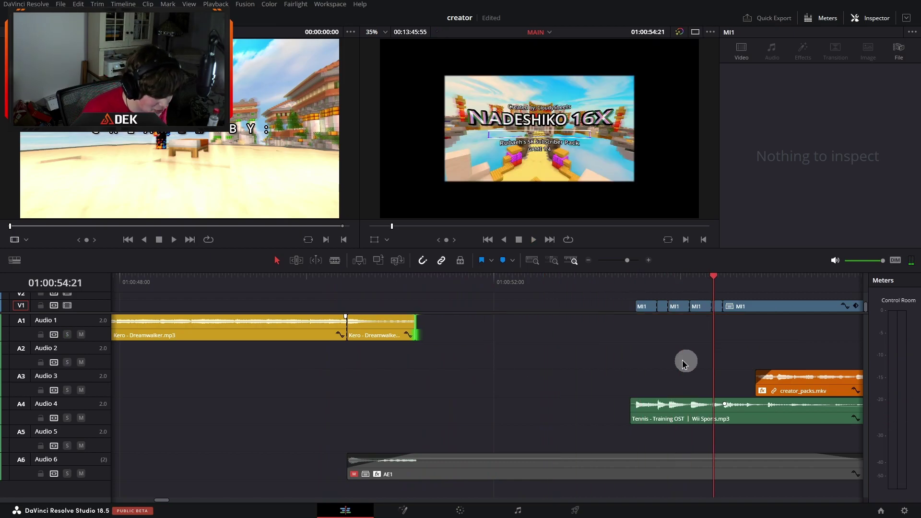
# Toggle AE1 on Audio 6 off and on while replaying the intro, leaving it enabled.
pyautogui.click(451, 474)
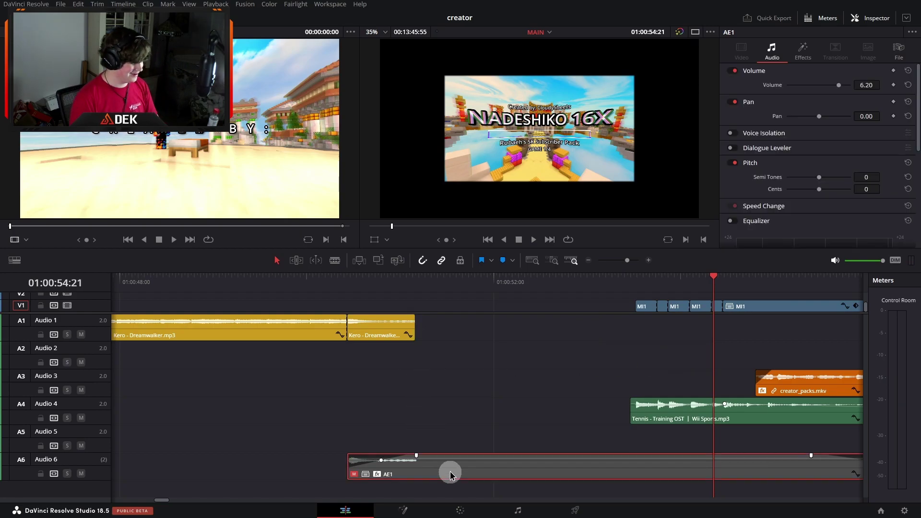
pyautogui.press('d')
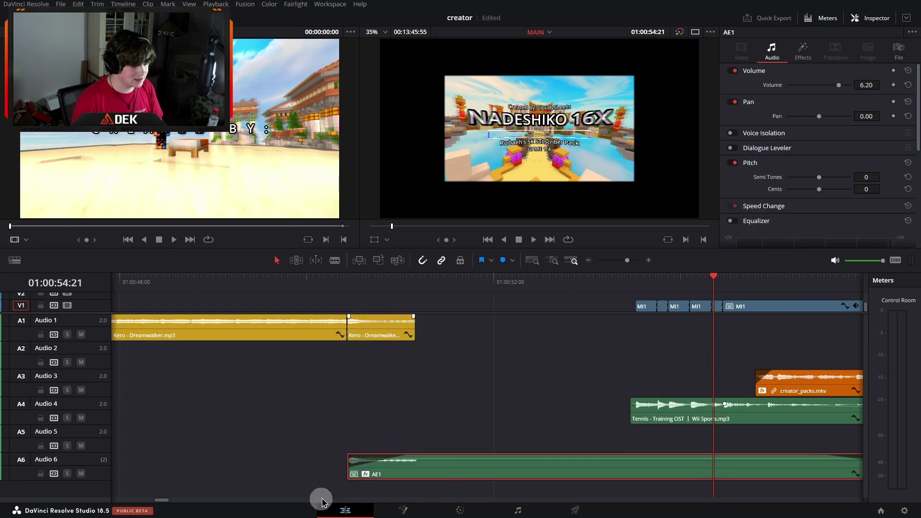
pyautogui.hotkey('ctrl', 'z')
pyautogui.click(357, 281)
pyautogui.press('space')
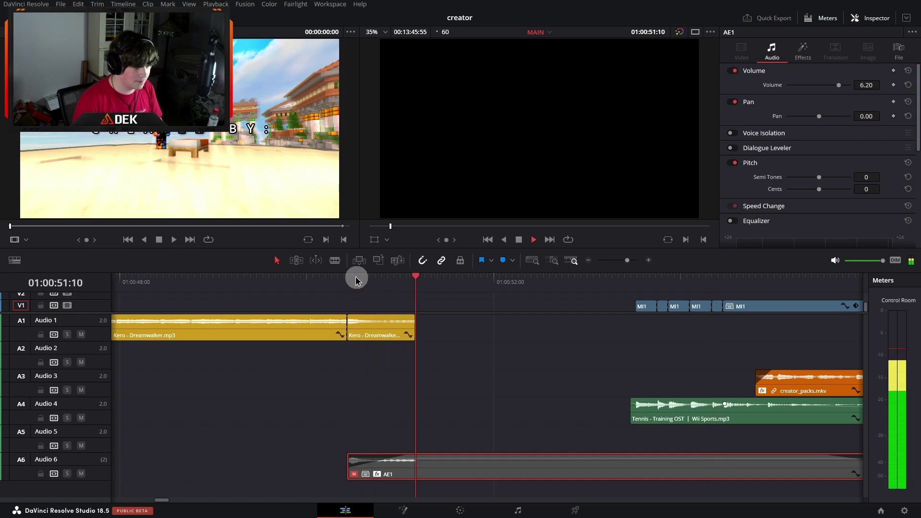
pyautogui.click(367, 280)
pyautogui.press('space')
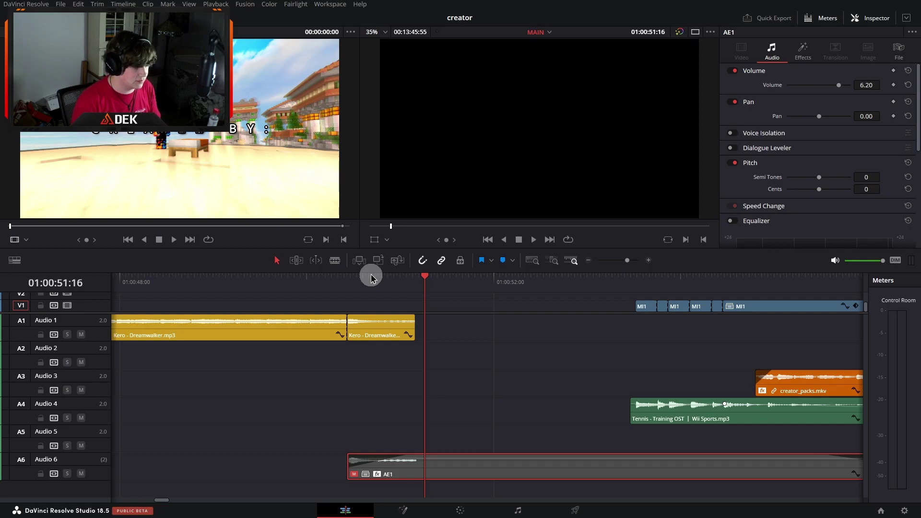
pyautogui.press('d')
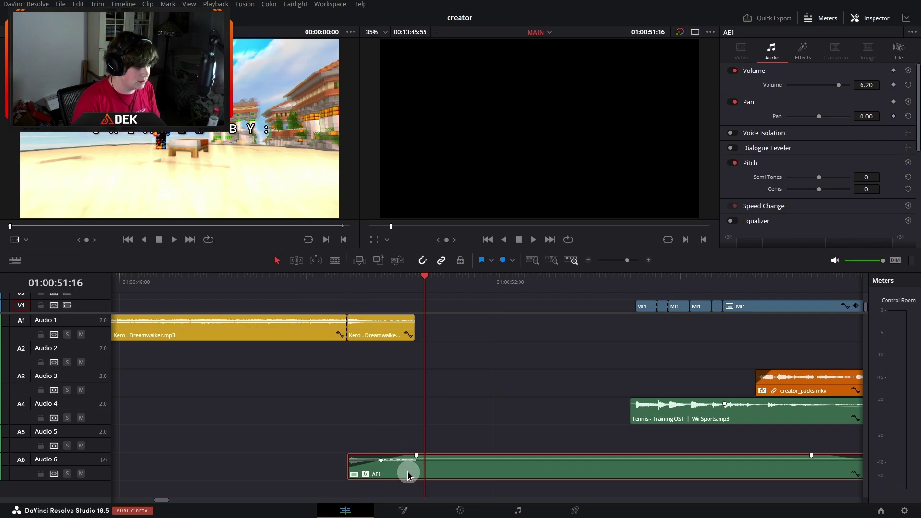
# Open the AE1 compound clip as a timeline and set the A2 Dreamwalker clip's volume to -100.
pyautogui.rightClick(408, 466)
pyautogui.click(441, 252)
pyautogui.click(132, 417)
pyautogui.hotkey('ctrl', '=')
pyautogui.click(115, 281)
pyautogui.press('space')
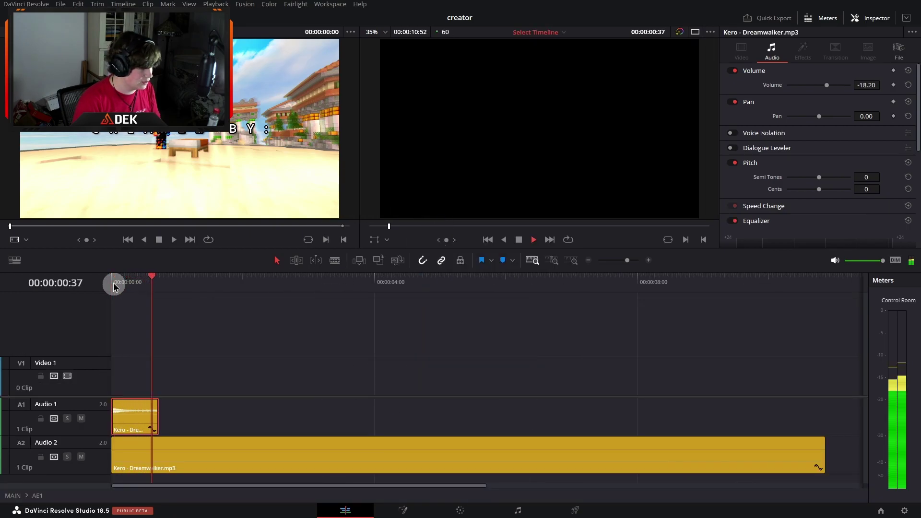
pyautogui.press('space')
pyautogui.click(150, 474)
pyautogui.moveTo(885, 81); pyautogui.dragTo(877, 84)
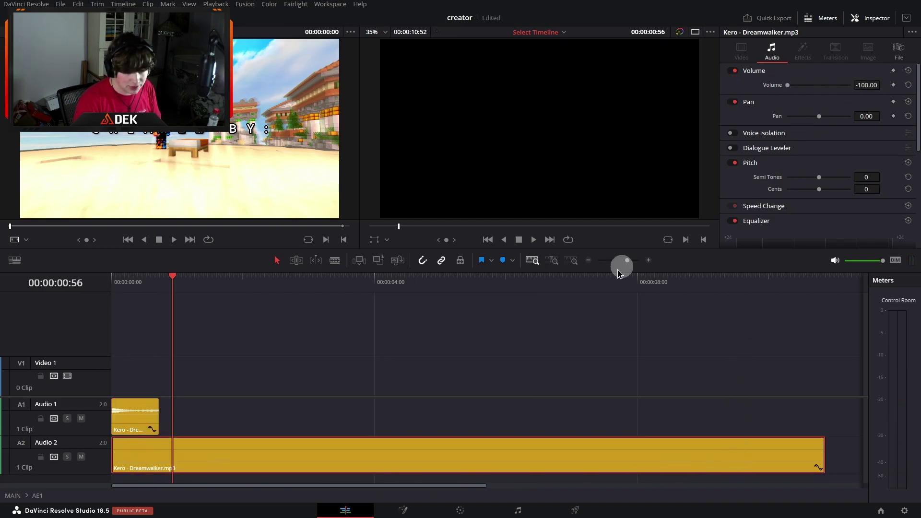
# Back on MAIN, play the intro and inspect AE1's Reverb (250m² room, T@-60dB 4000).
pyautogui.click(13, 497)
pyautogui.click(525, 477)
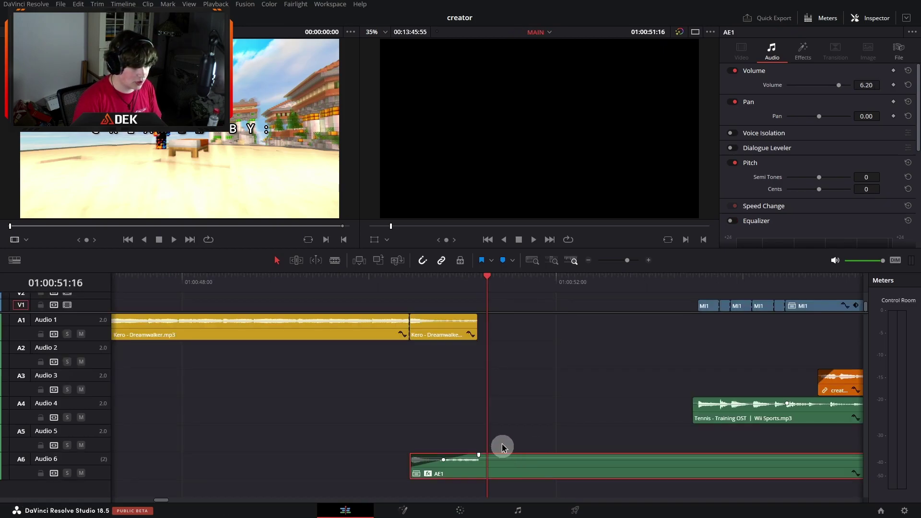
pyautogui.click(800, 55)
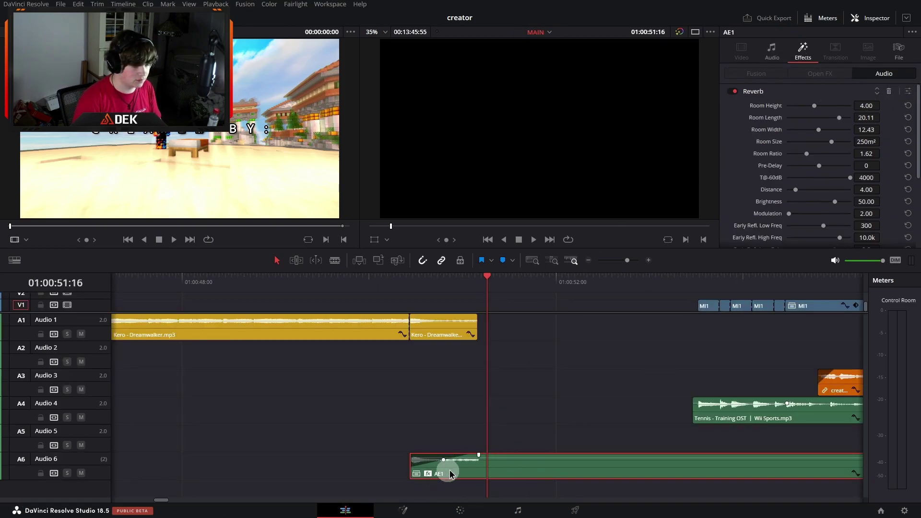
pyautogui.hscroll(5, 499, 450)
pyautogui.click(214, 282)
pyautogui.press('space')
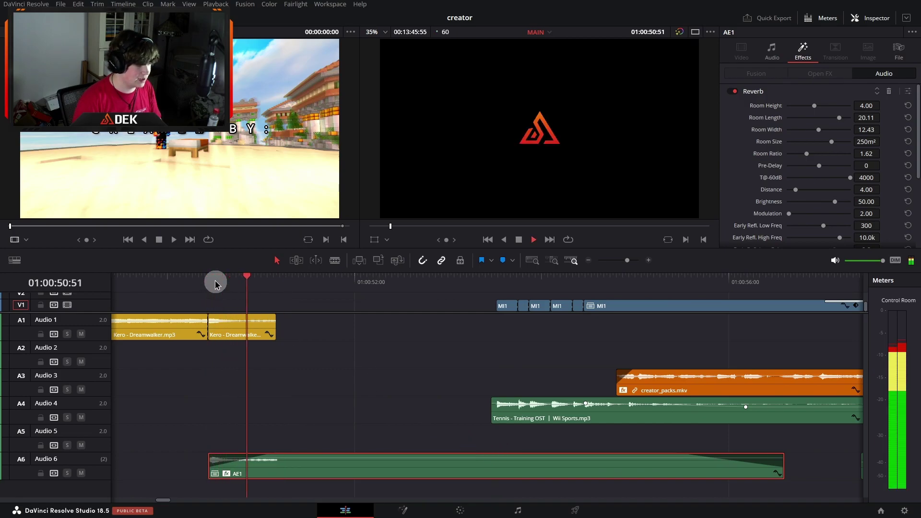
pyautogui.press('space')
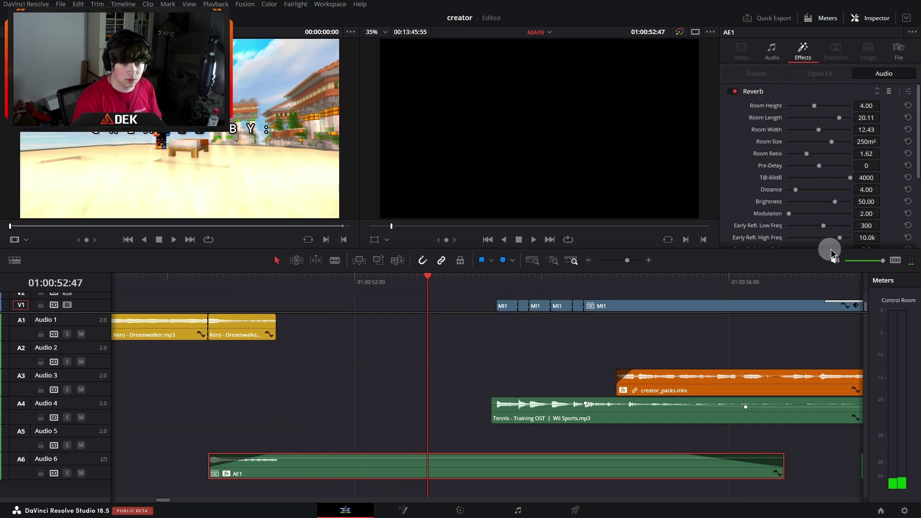
pyautogui.click(909, 91)
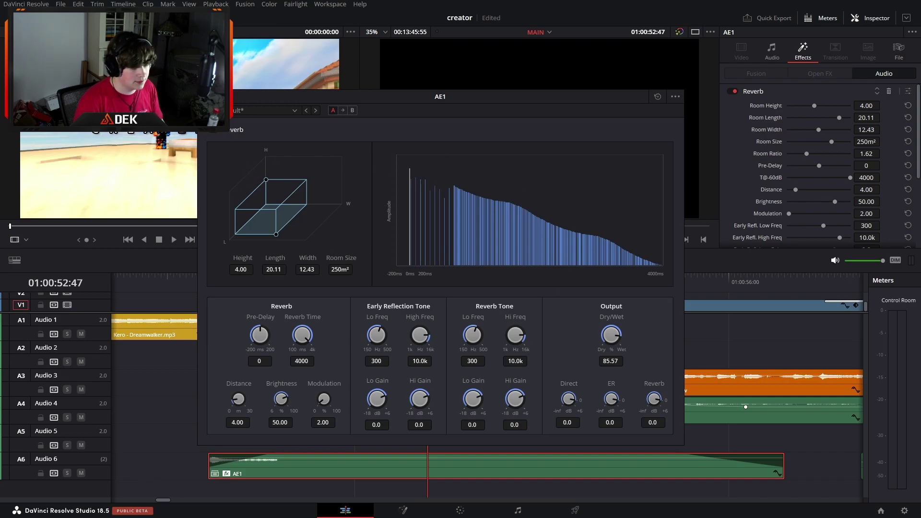
pyautogui.press('Escape')
# Replay the intro around 01:00:50–01:00:53, adjusting zoom and ending at 01:00:53:31.
pyautogui.click(152, 278)
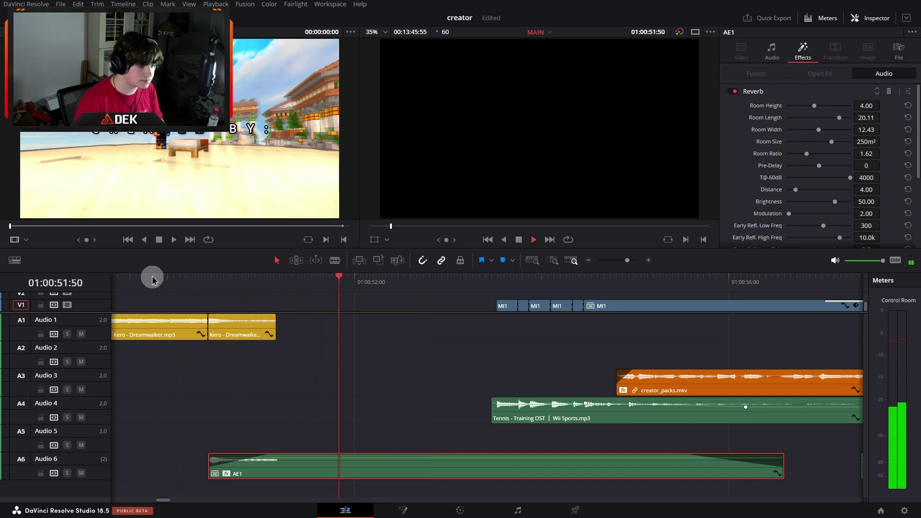
pyautogui.press('space')
pyautogui.click(588, 260)
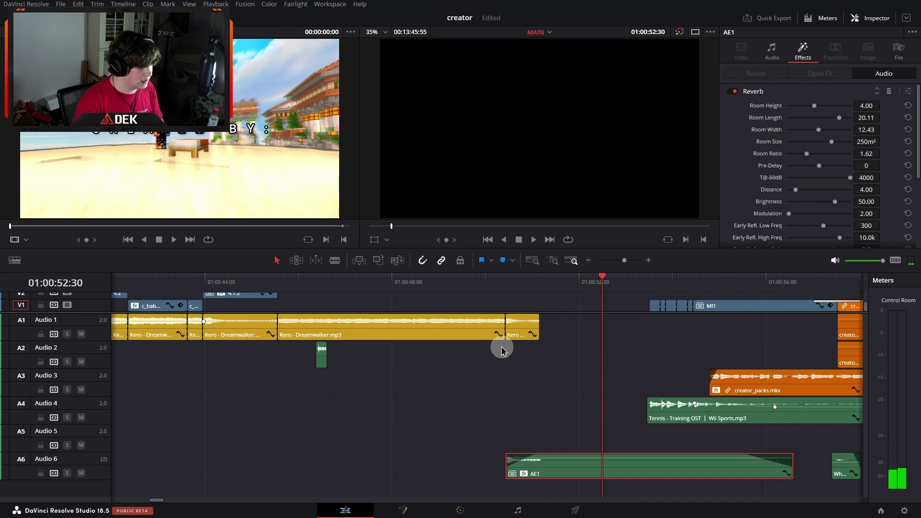
pyautogui.click(499, 279)
pyautogui.press('space')
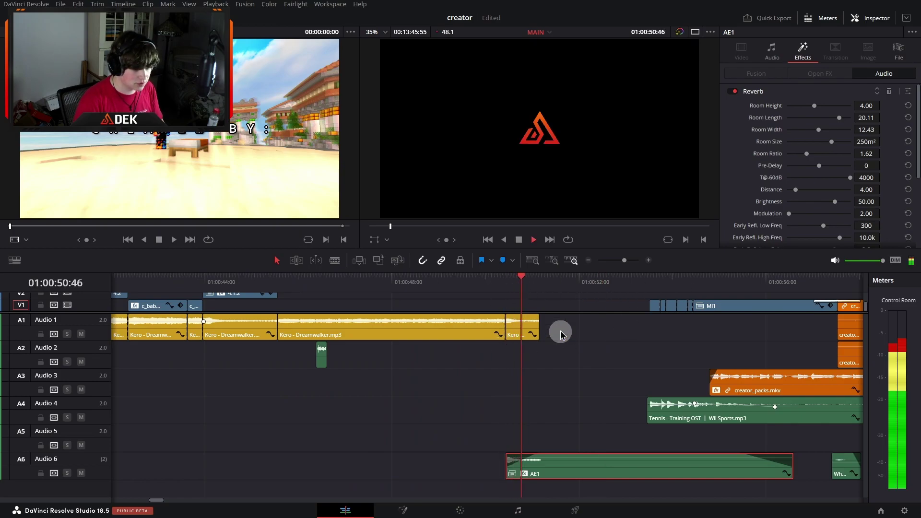
pyautogui.hscroll(5, 422, 403)
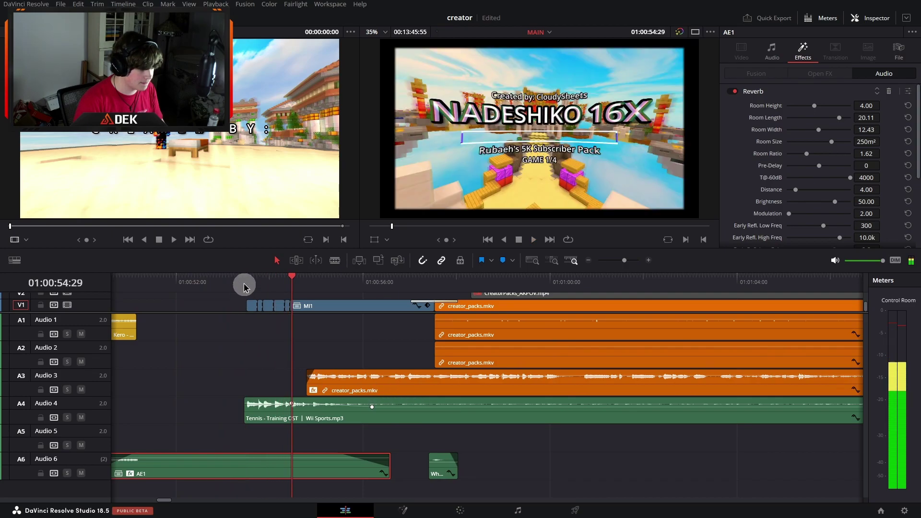
pyautogui.click(244, 282)
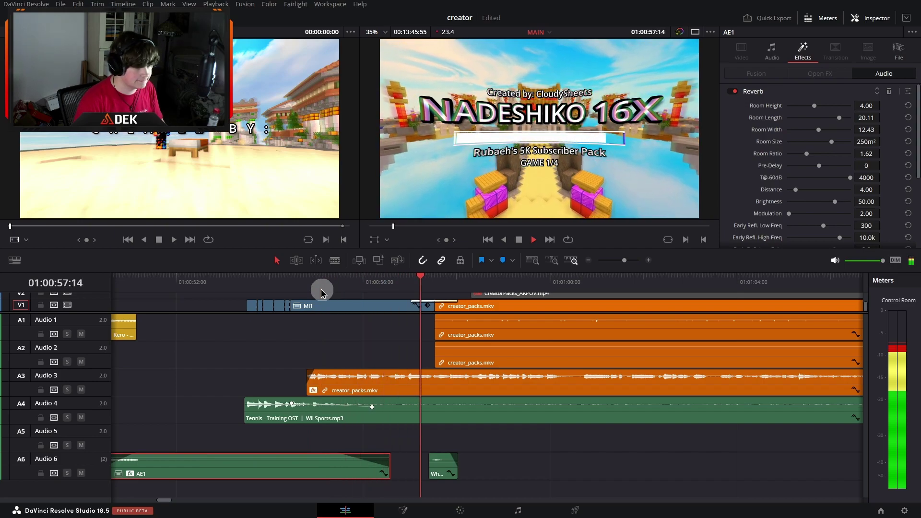
pyautogui.press('space')
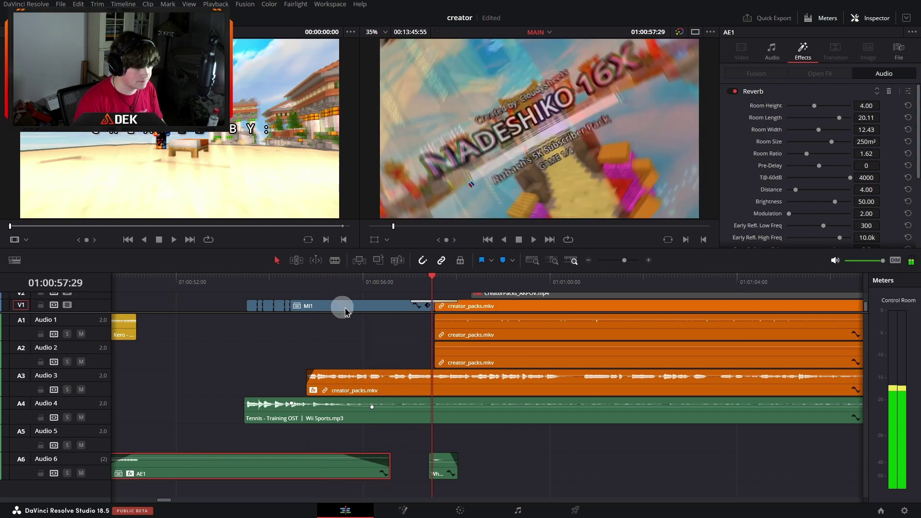
pyautogui.click(648, 261)
pyautogui.scroll(2, 395, 355)
pyautogui.scroll(-3, 425, 372)
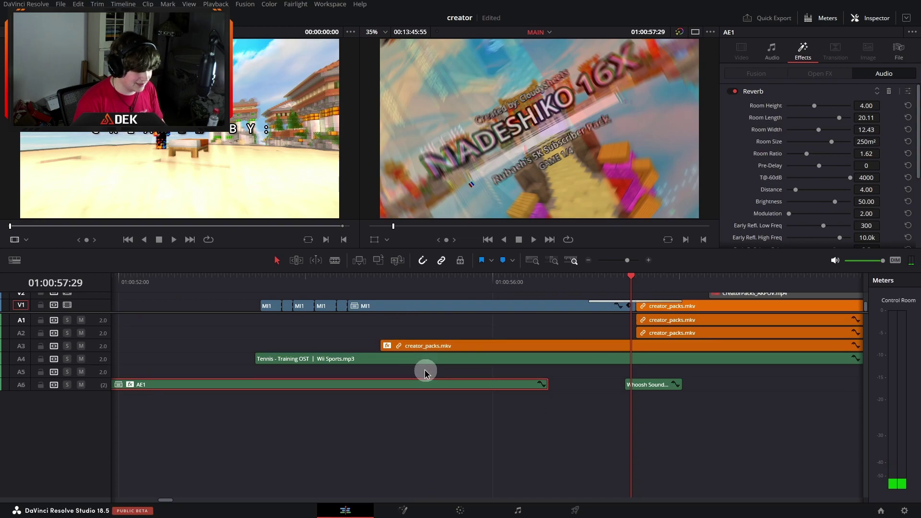
pyautogui.scroll(3, 411, 335)
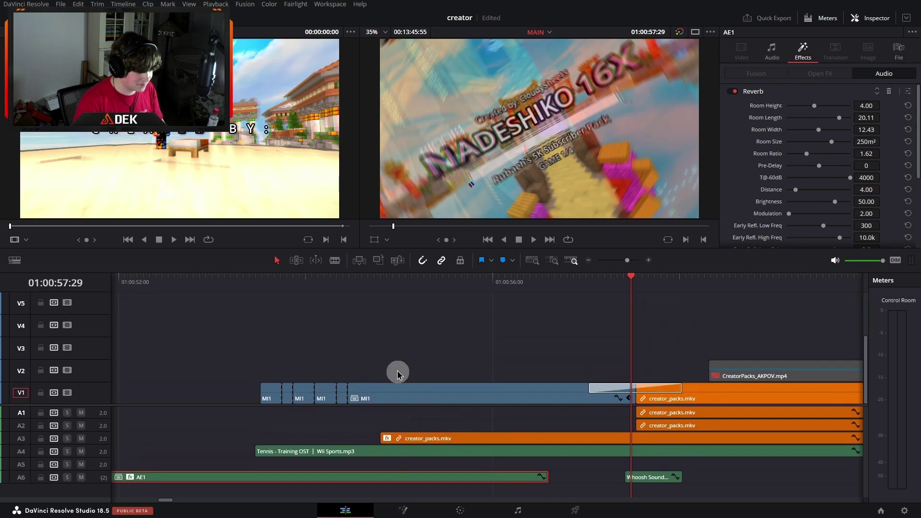
pyautogui.scroll(1, 397, 372)
pyautogui.click(260, 277)
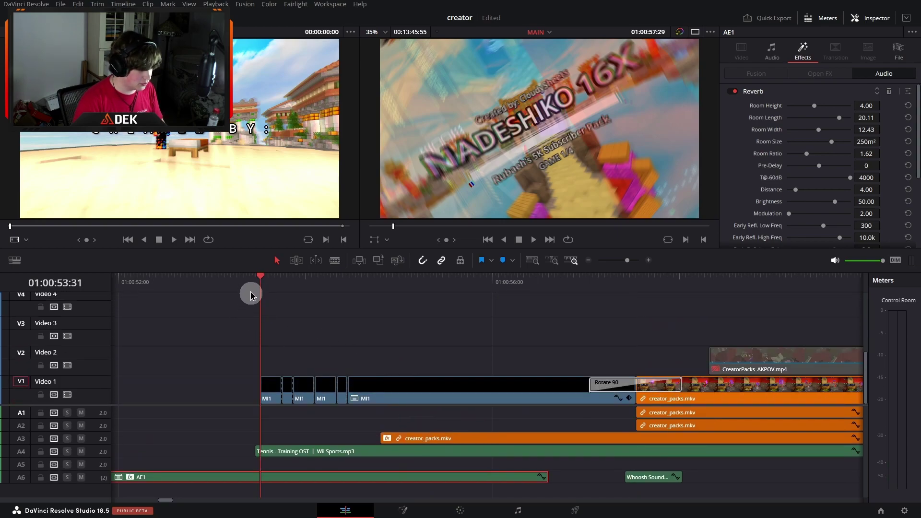
# Disable Video 1, solo the Tennis - Training OST music on A4, and replay from 01:00:53:31.
pyautogui.moveTo(251, 292); pyautogui.dragTo(254, 290)
pyautogui.click(323, 451)
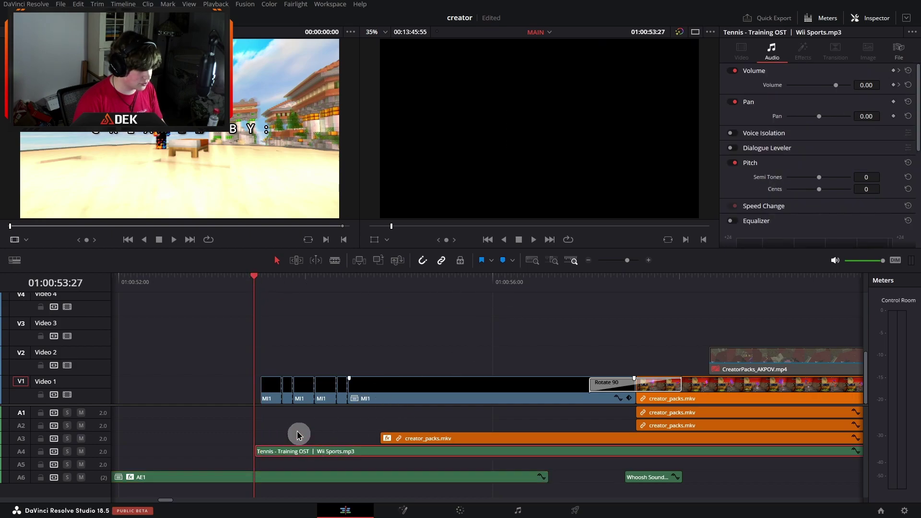
pyautogui.click(67, 465)
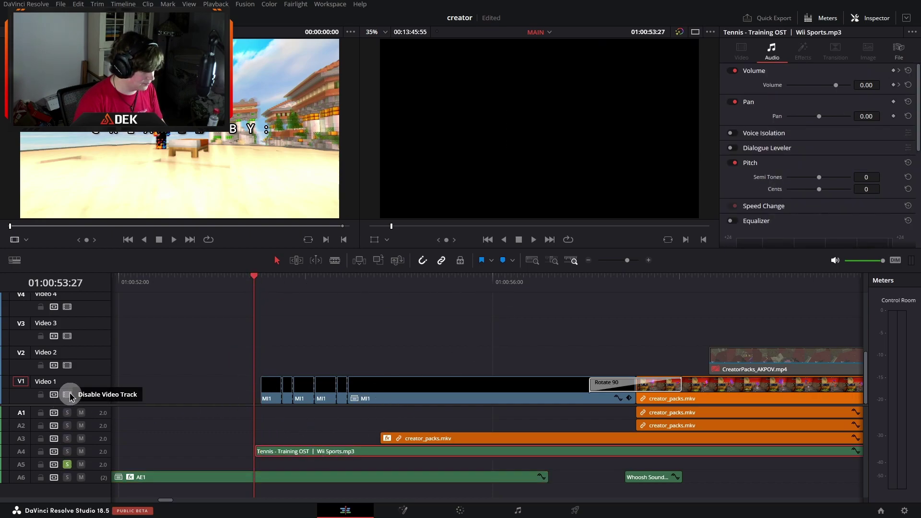
pyautogui.click(67, 395)
pyautogui.press('space')
pyautogui.click(67, 464)
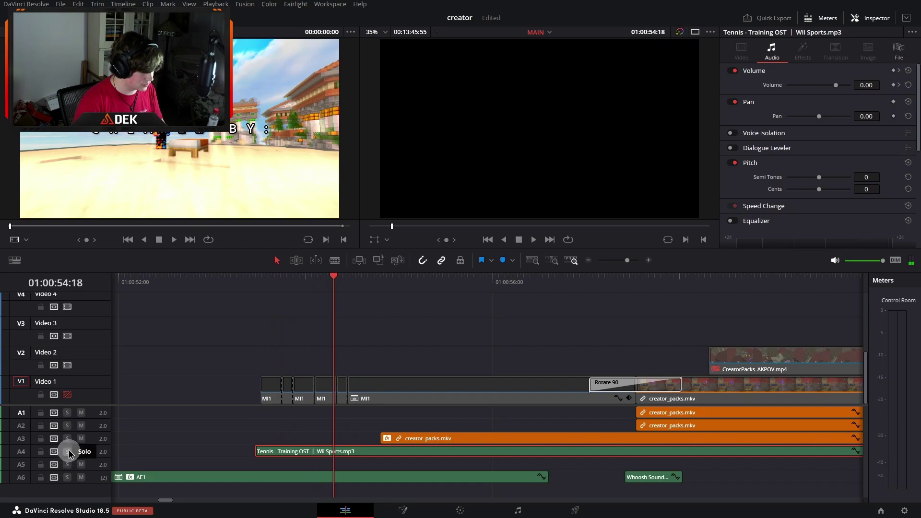
pyautogui.click(67, 451)
pyautogui.press('space')
pyautogui.click(259, 283)
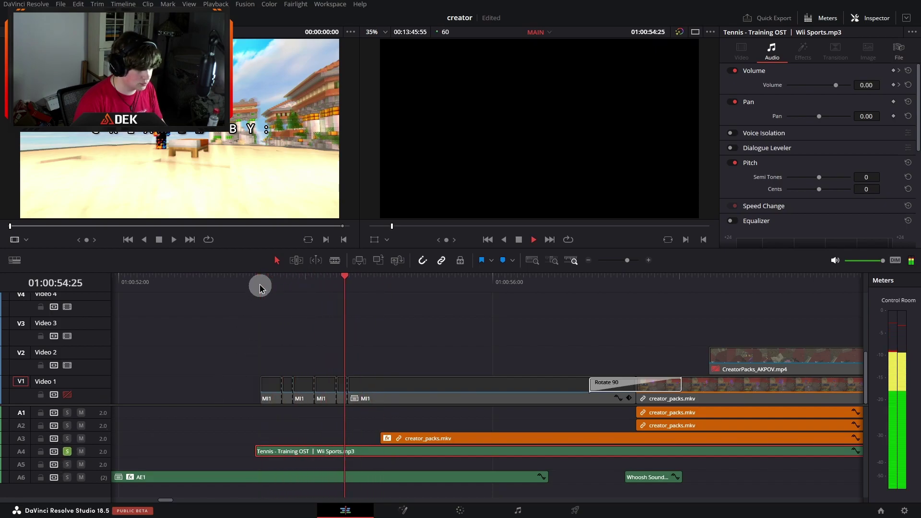
pyautogui.click(259, 287)
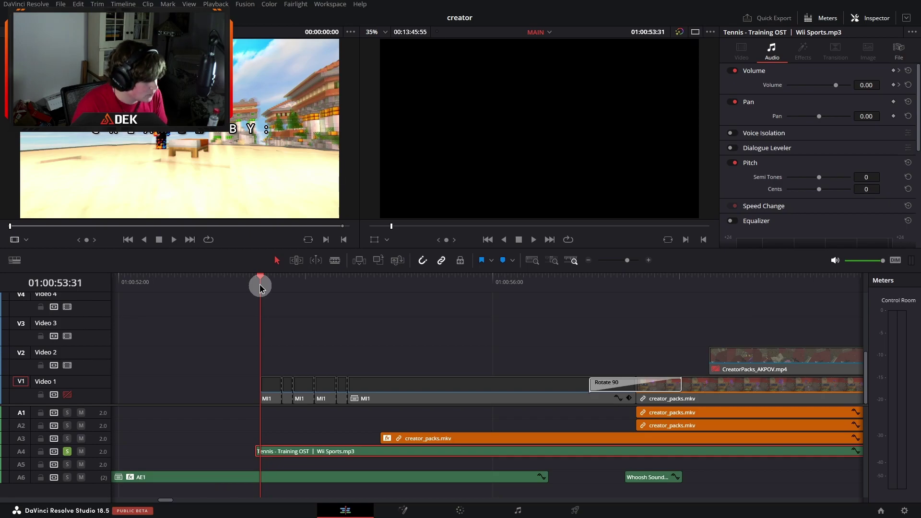
# Re-enable Video 1 and replay the intro from 01:00:53:31 and 01:00:54:27.
pyautogui.click(411, 398)
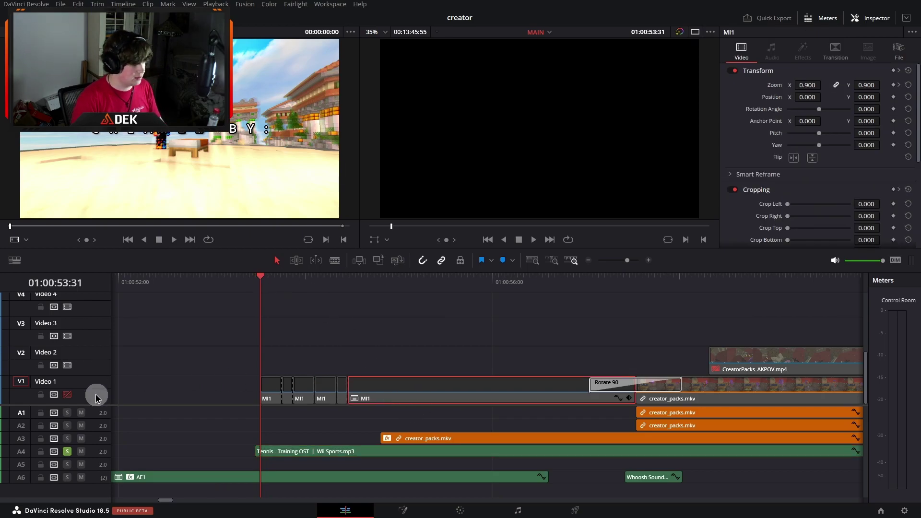
pyautogui.click(72, 394)
pyautogui.click(390, 276)
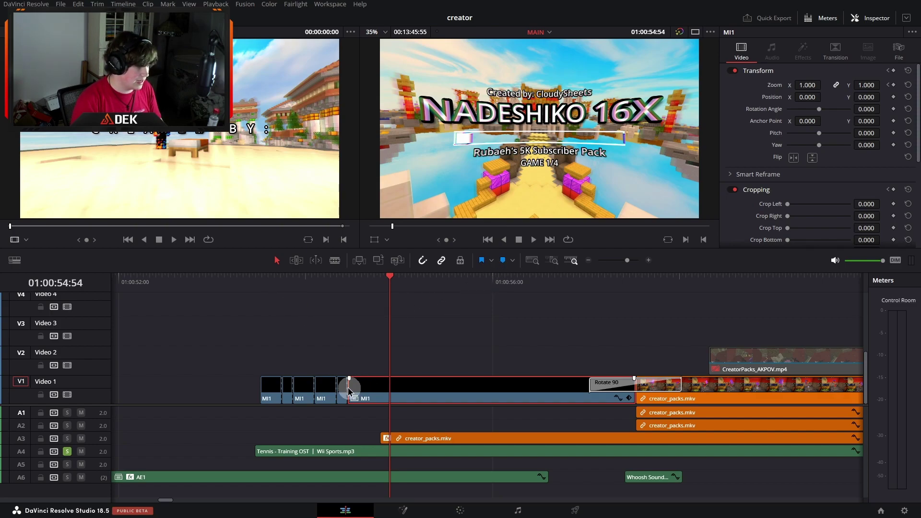
pyautogui.click(261, 277)
pyautogui.press('space')
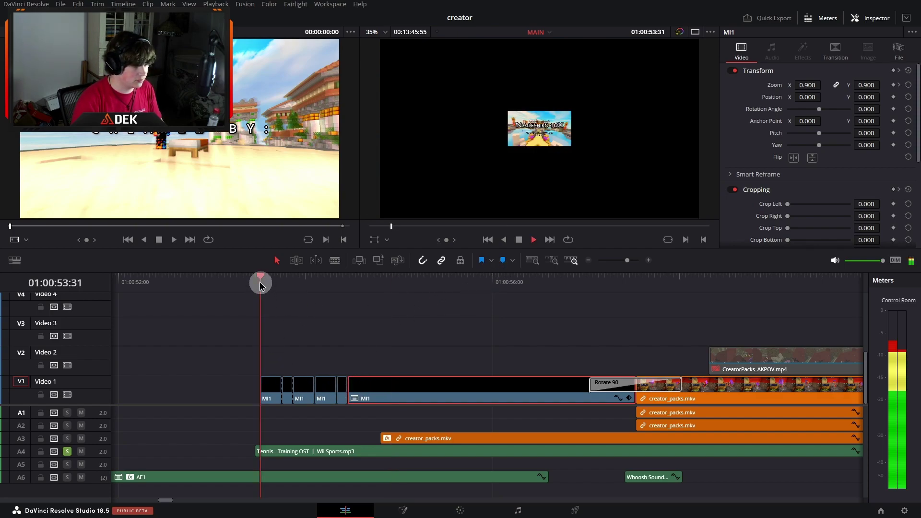
pyautogui.press('space')
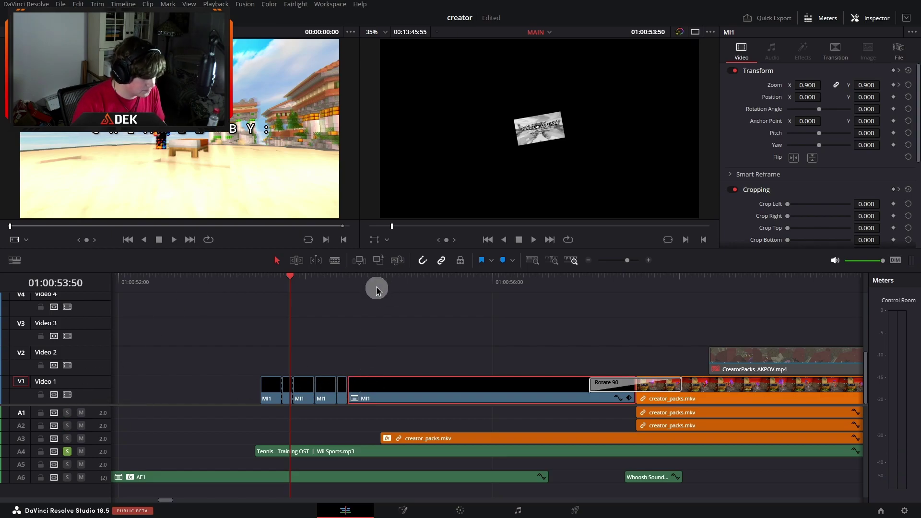
pyautogui.click(350, 284)
pyautogui.press('space')
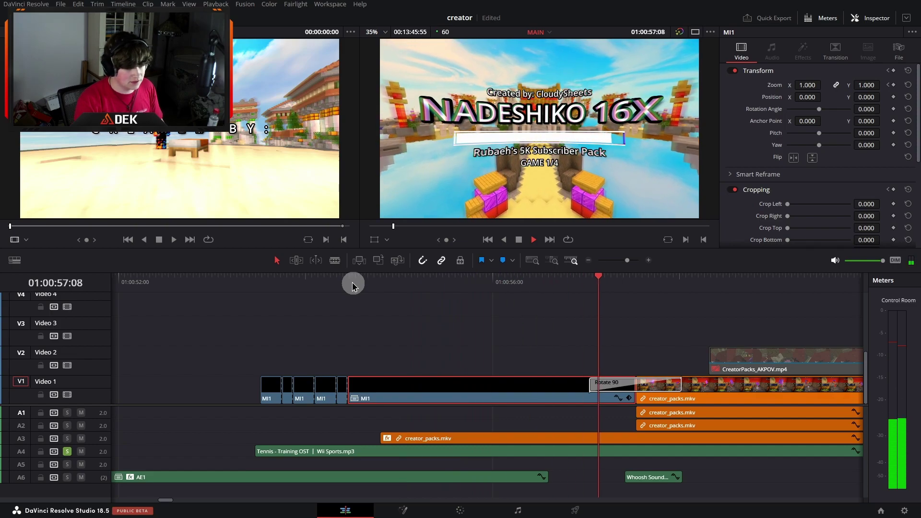
pyautogui.press('space')
# Solo the A6 sound effects instead of A4 and play through the whoosh transition.
pyautogui.hscroll(3, 572, 413)
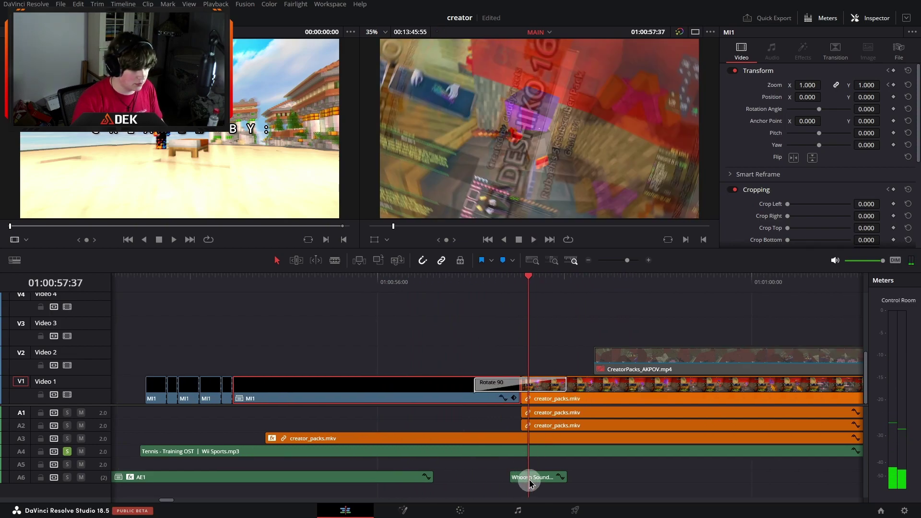
pyautogui.click(67, 478)
pyautogui.click(68, 452)
pyautogui.click(67, 394)
pyautogui.click(460, 282)
pyautogui.press('space')
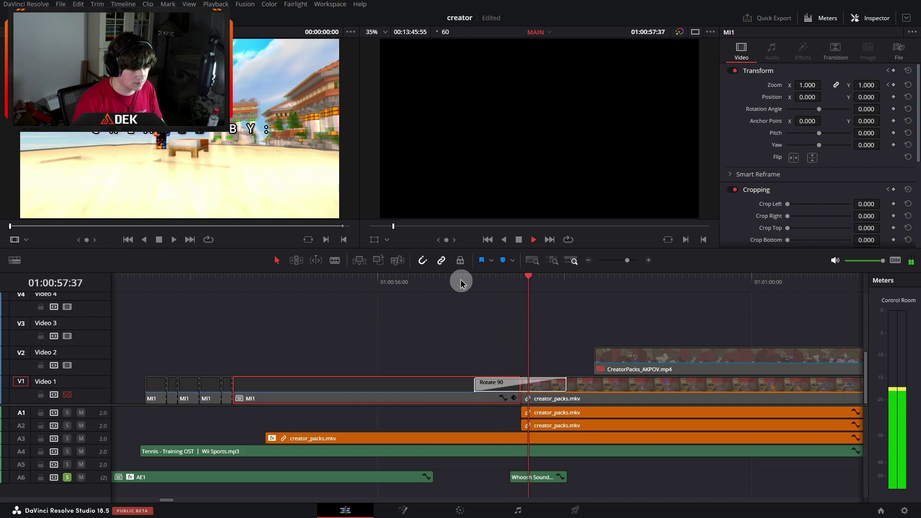
pyautogui.click(67, 394)
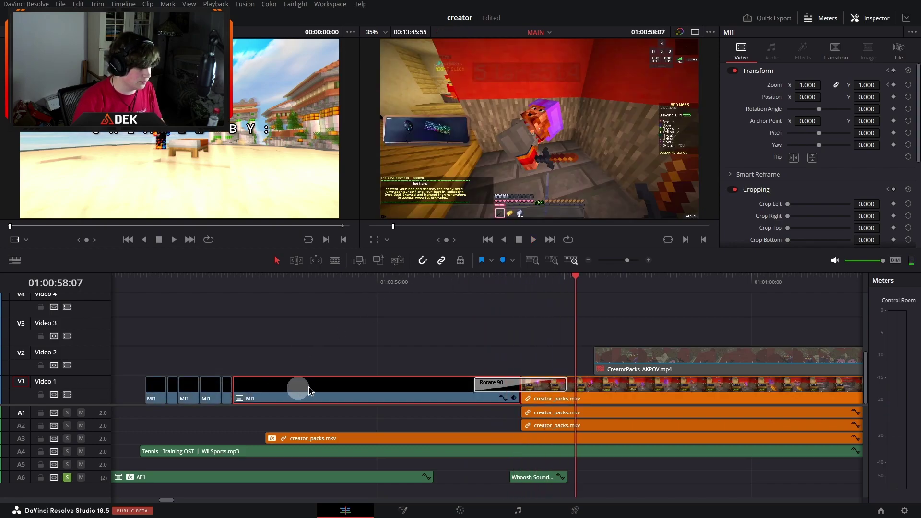
pyautogui.hscroll(-5, 376, 382)
pyautogui.press('space')
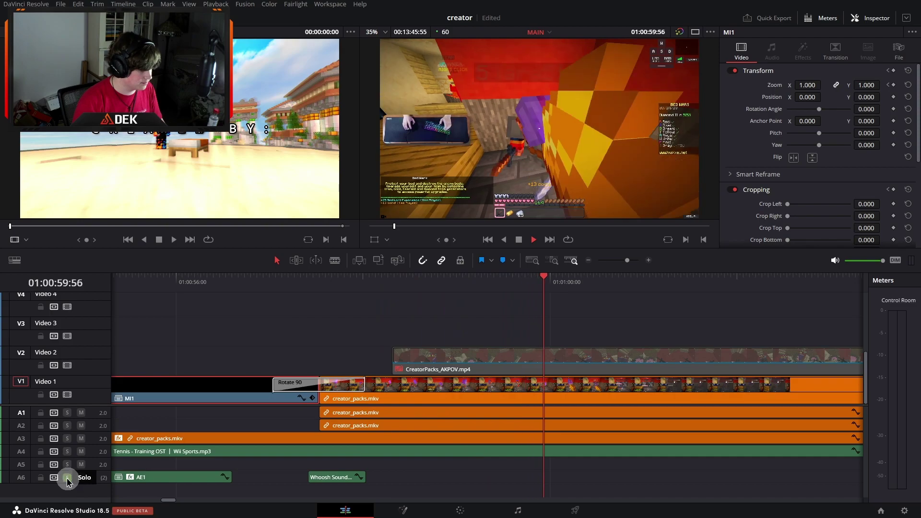
pyautogui.click(588, 260)
pyautogui.press('space')
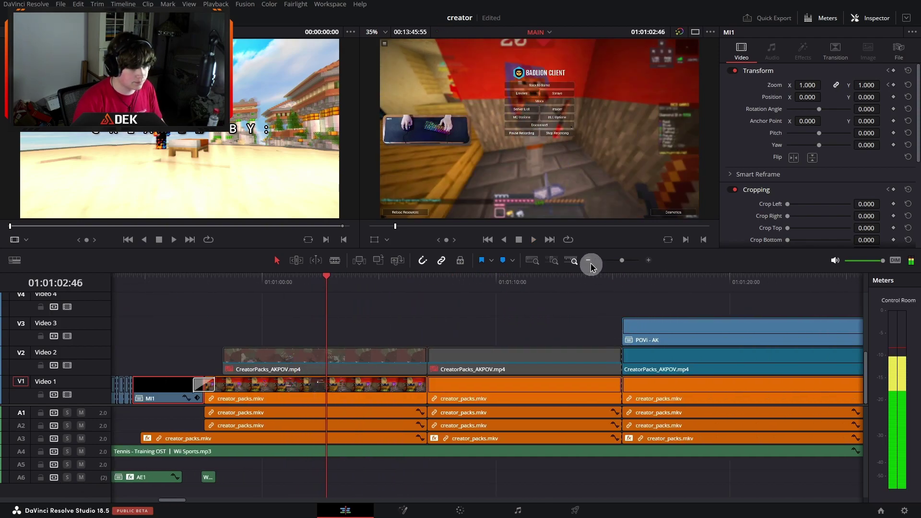
pyautogui.click(589, 260)
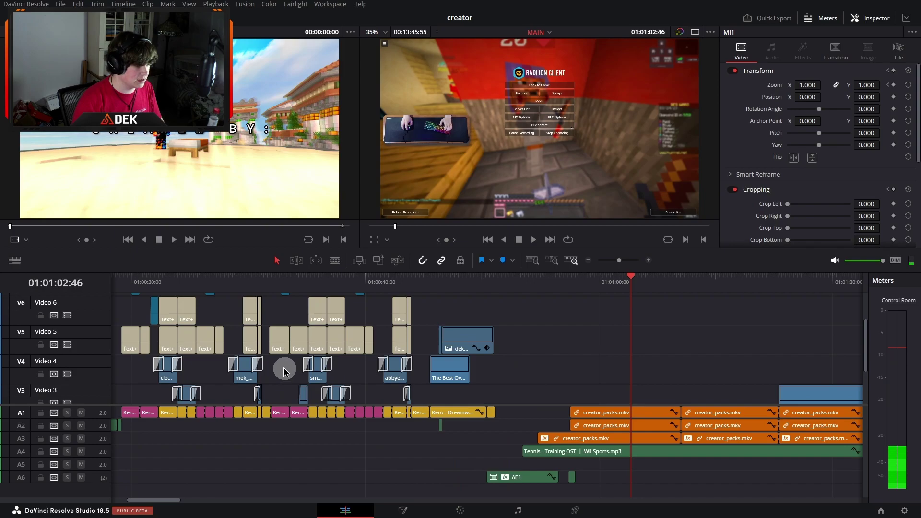
pyautogui.hscroll(5, 288, 365)
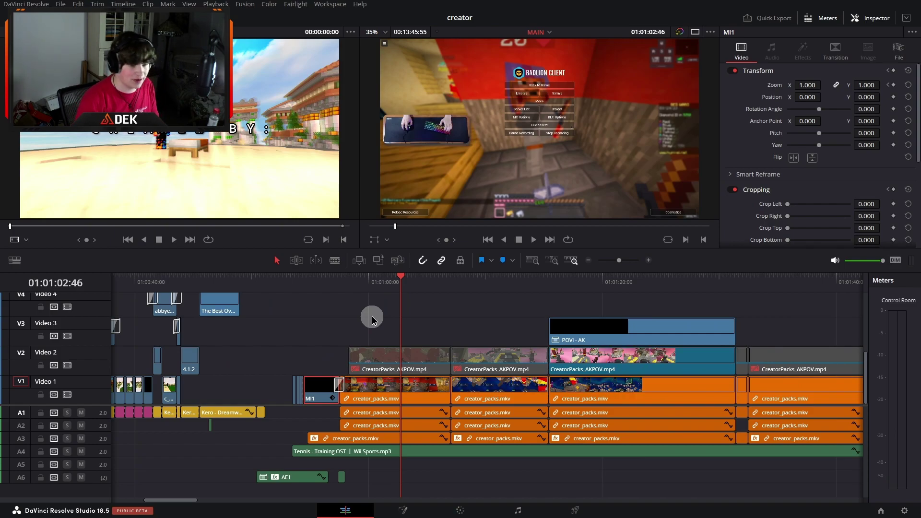
pyautogui.hscroll(3, 370, 319)
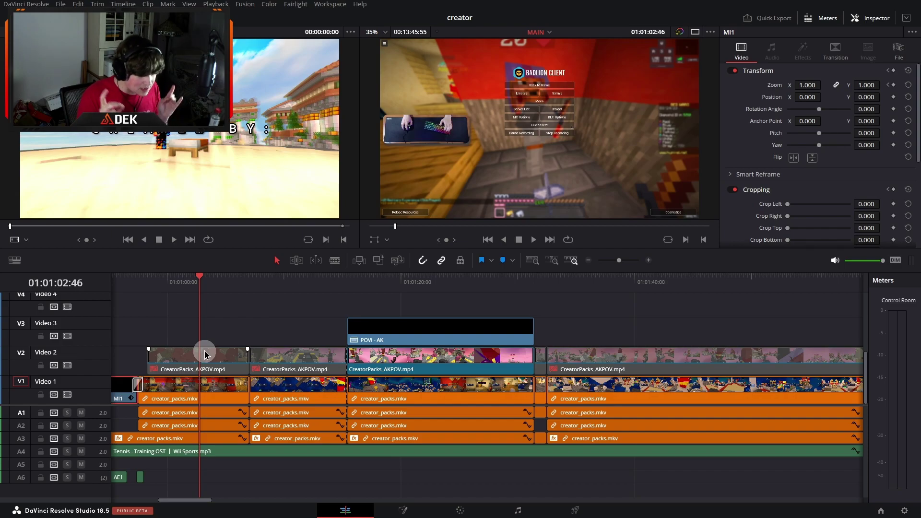
pyautogui.moveTo(206, 341); pyautogui.dragTo(291, 357)
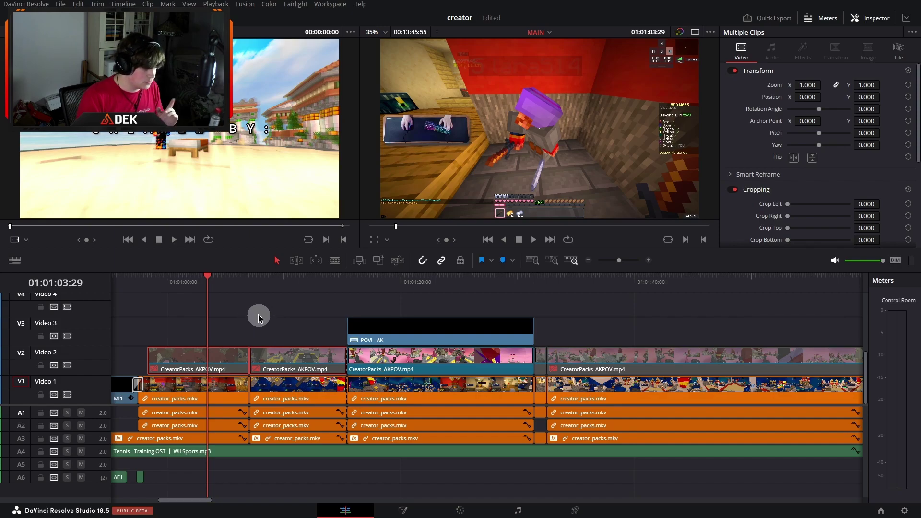
pyautogui.click(219, 356)
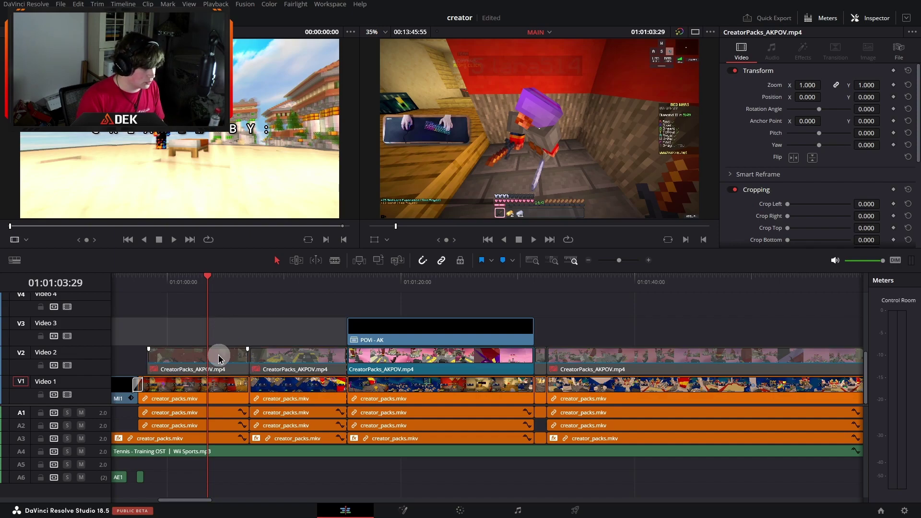
pyautogui.click(151, 283)
pyautogui.press('space')
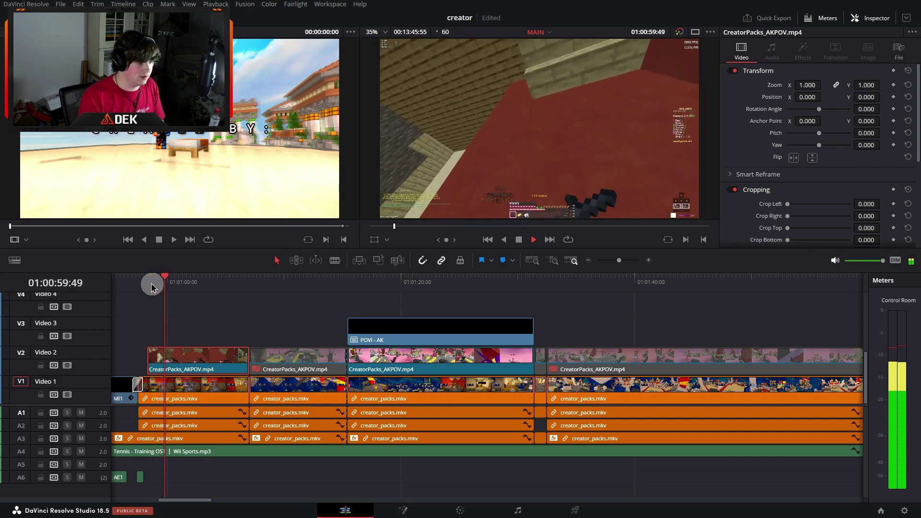
pyautogui.press('space')
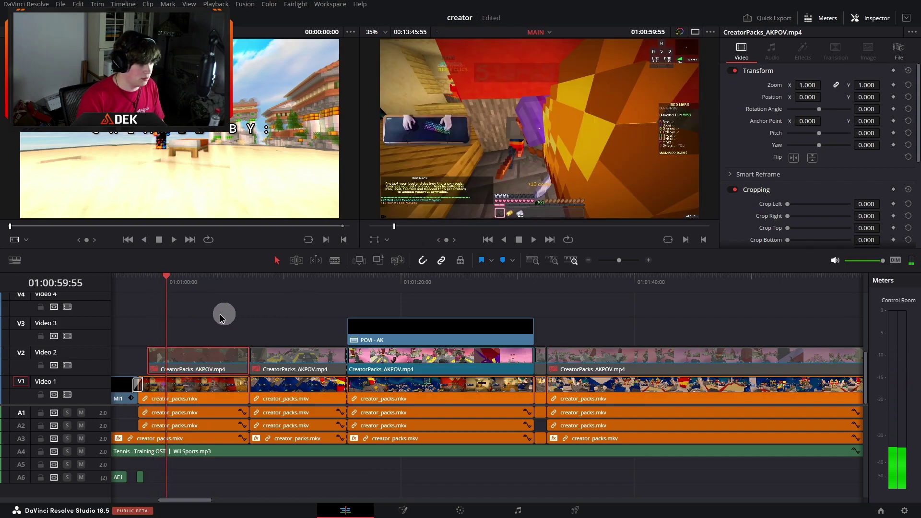
pyautogui.press('space')
pyautogui.press('space')
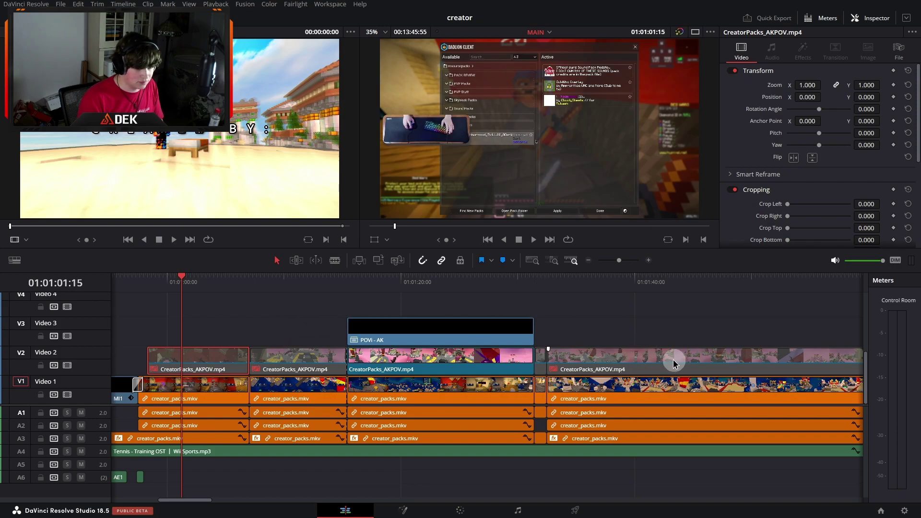
pyautogui.press('b')
pyautogui.click(672, 400)
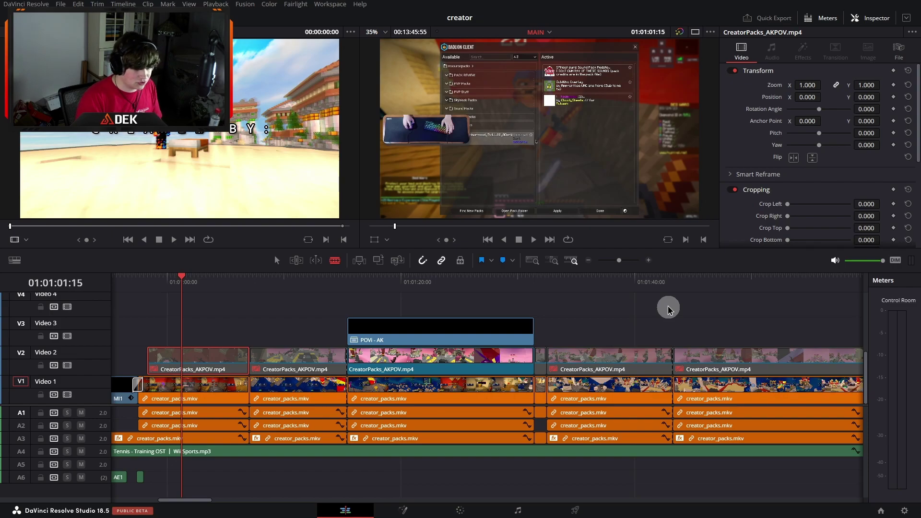
pyautogui.hotkey('ctrl', 'z')
pyautogui.press('a')
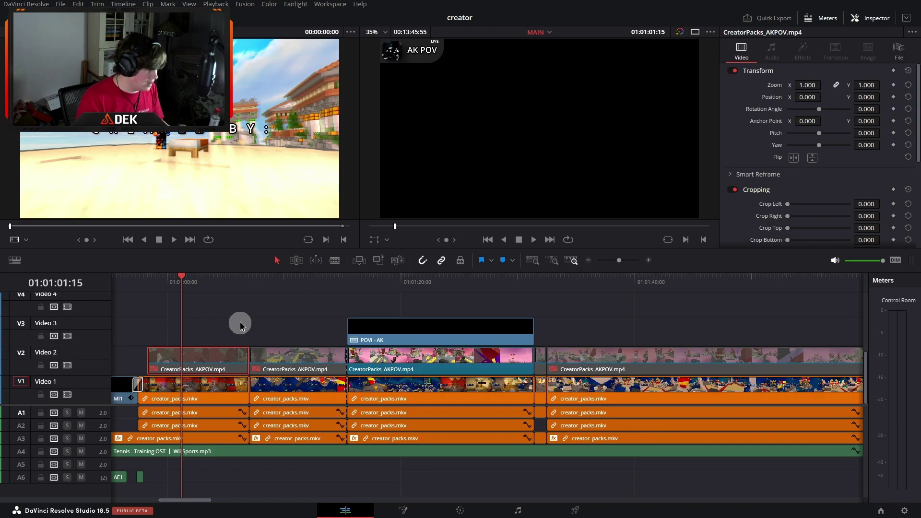
pyautogui.click(400, 323)
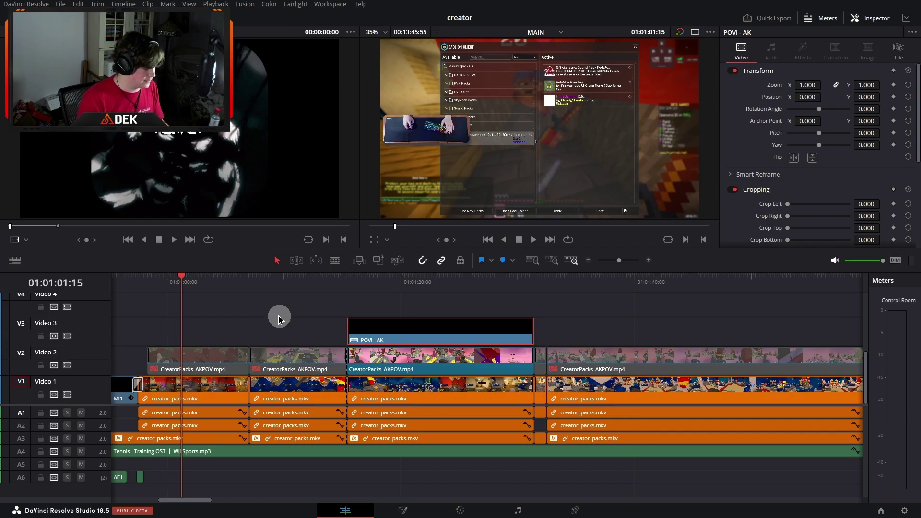
pyautogui.hscroll(-5, 268, 331)
pyautogui.hscroll(5, 388, 350)
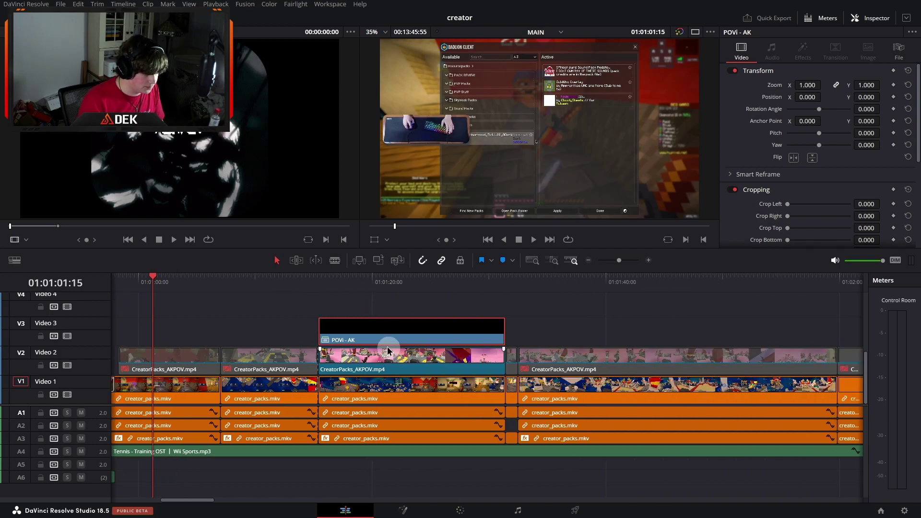
pyautogui.click(368, 277)
pyautogui.click(649, 261)
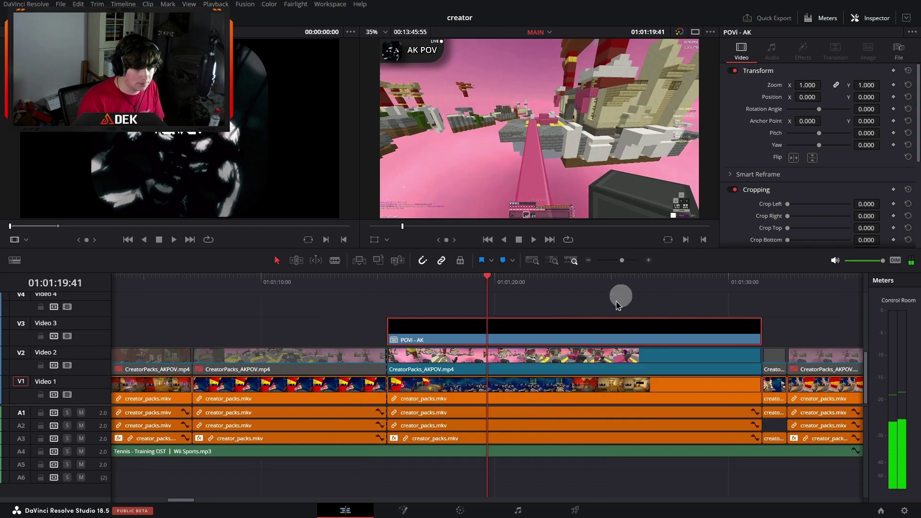
pyautogui.hscroll(3, 508, 322)
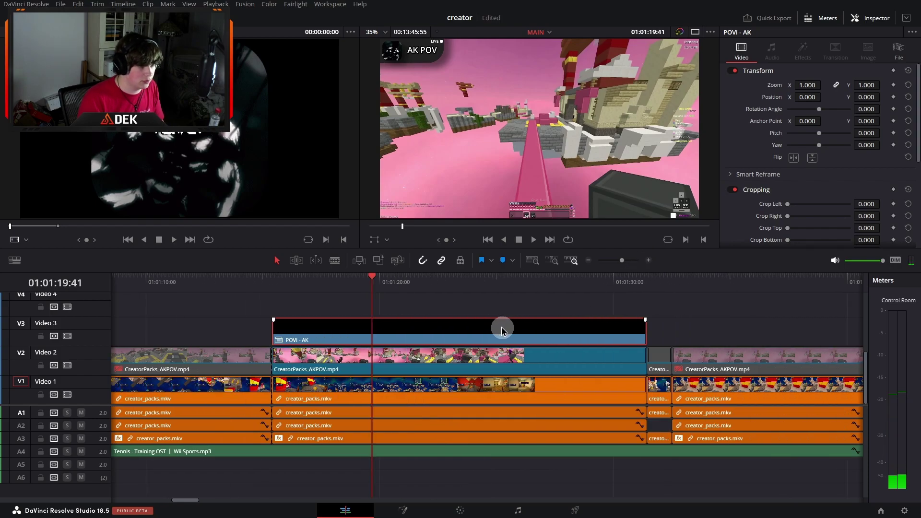
# Open POVi - AK as its own timeline, zoomed out, and play the ak_pfp.png layer from the start.
pyautogui.rightClick(502, 327)
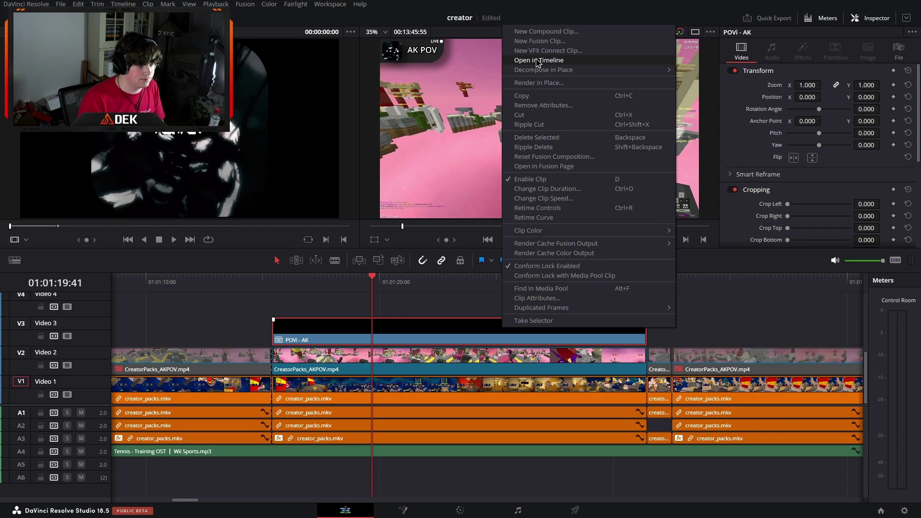
pyautogui.click(537, 61)
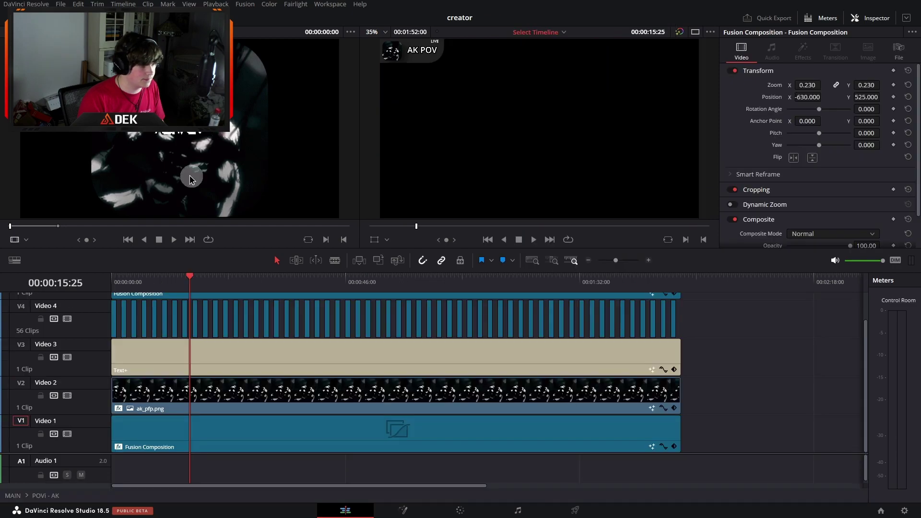
pyautogui.click(588, 261)
pyautogui.scroll(-2, 412, 363)
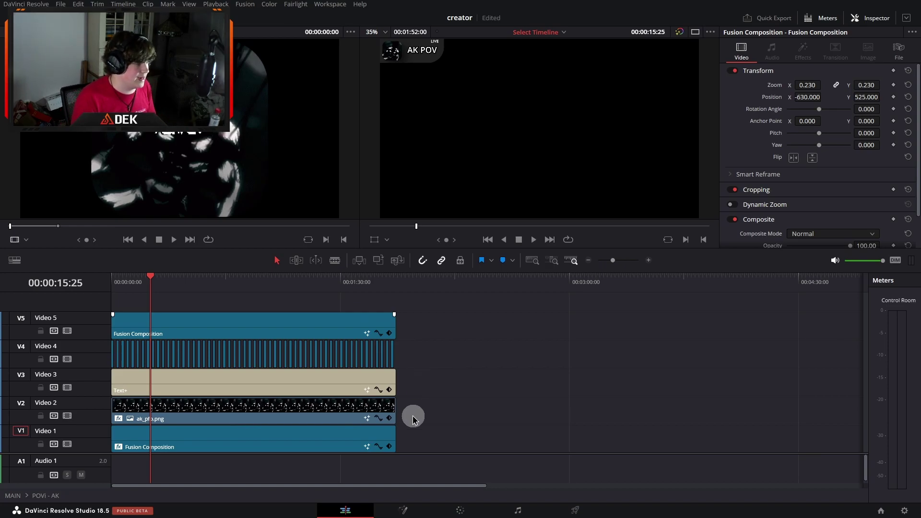
pyautogui.click(304, 414)
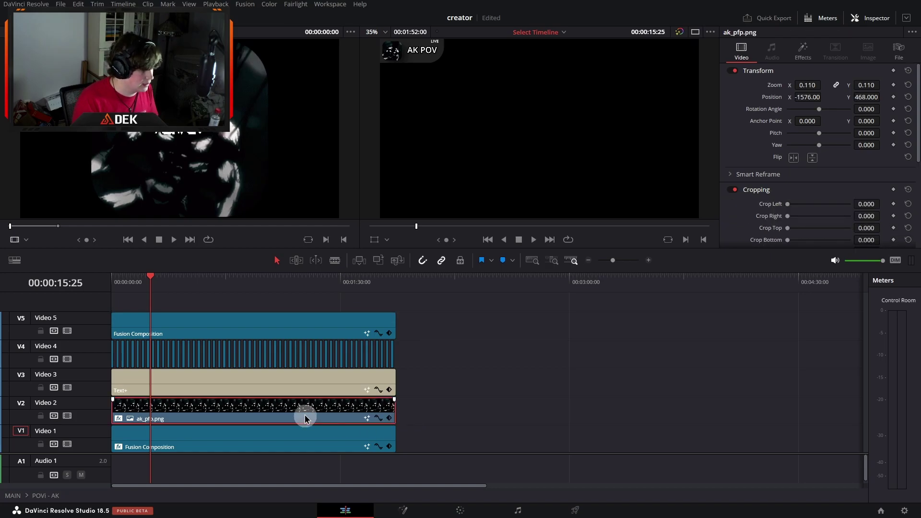
pyautogui.click(113, 283)
pyautogui.press('space')
pyautogui.scroll(3, 441, 108)
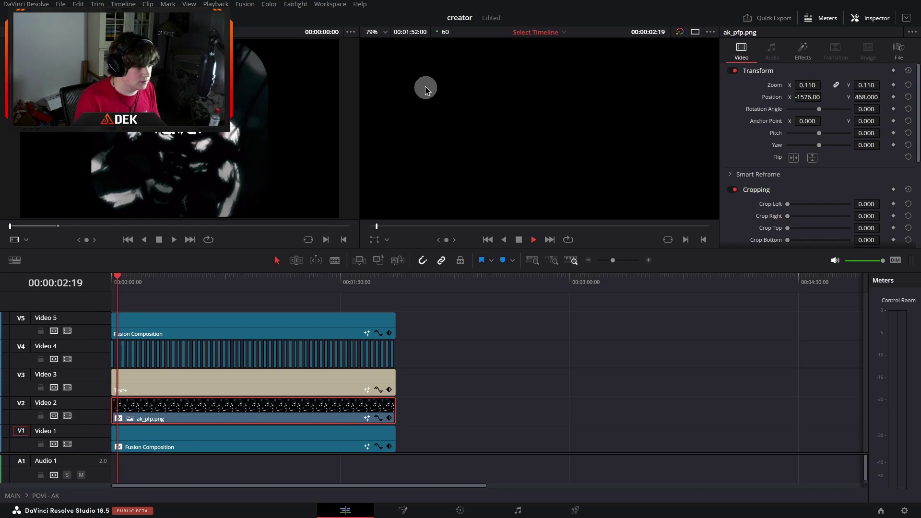
pyautogui.scroll(3, 434, 92)
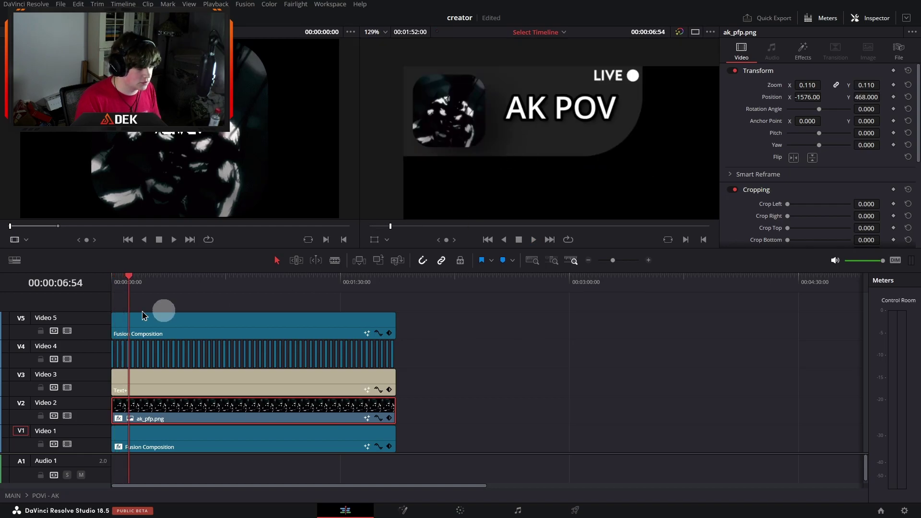
pyautogui.click(109, 283)
pyautogui.click(421, 79)
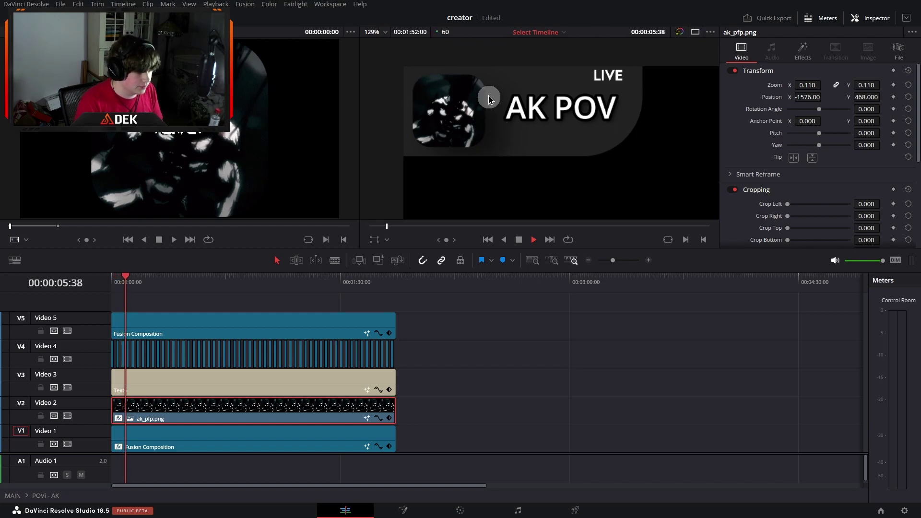
# Inspect the Video 1 and Video 5 Fusion Compositions and the Text+ title layer, playing them back.
pyautogui.click(201, 448)
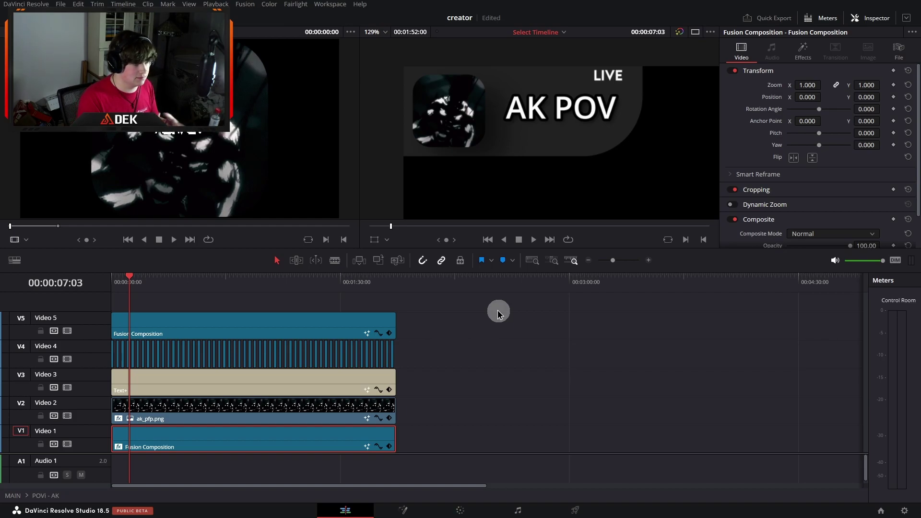
pyautogui.click(167, 321)
pyautogui.click(182, 394)
pyautogui.press('space')
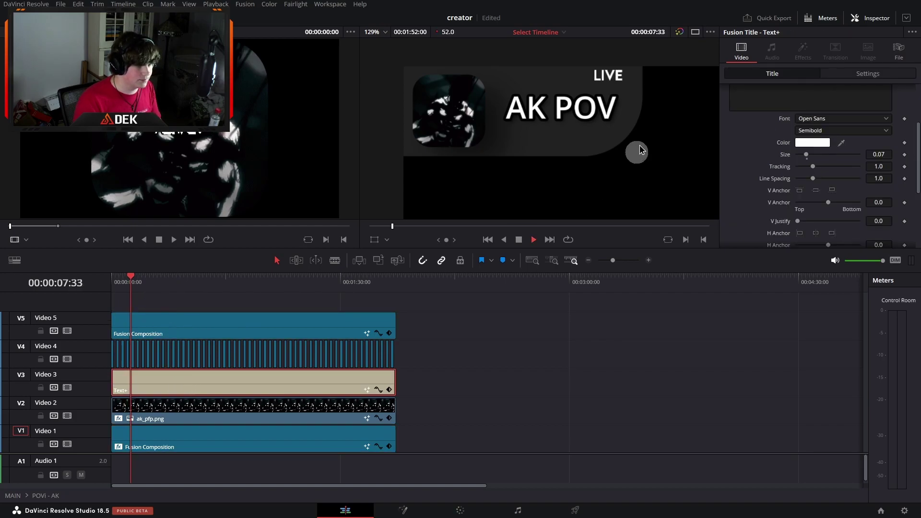
pyautogui.click(631, 76)
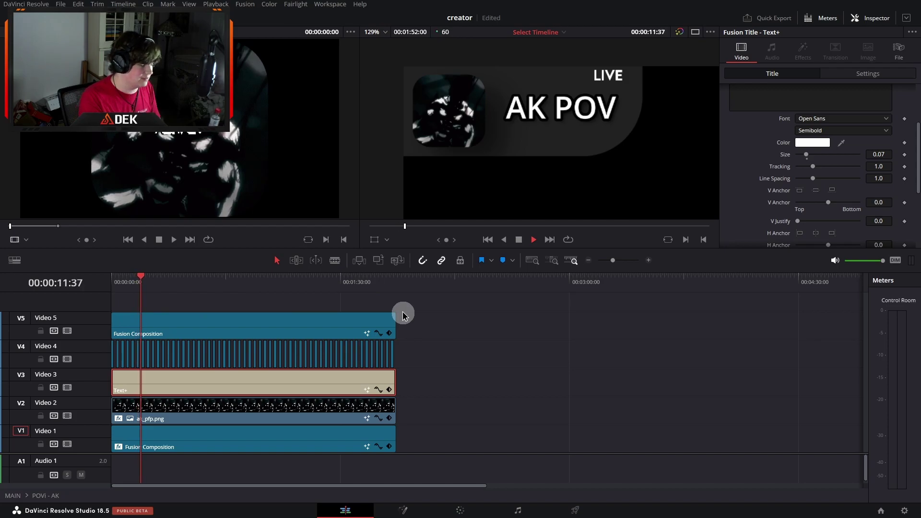
pyautogui.press('space')
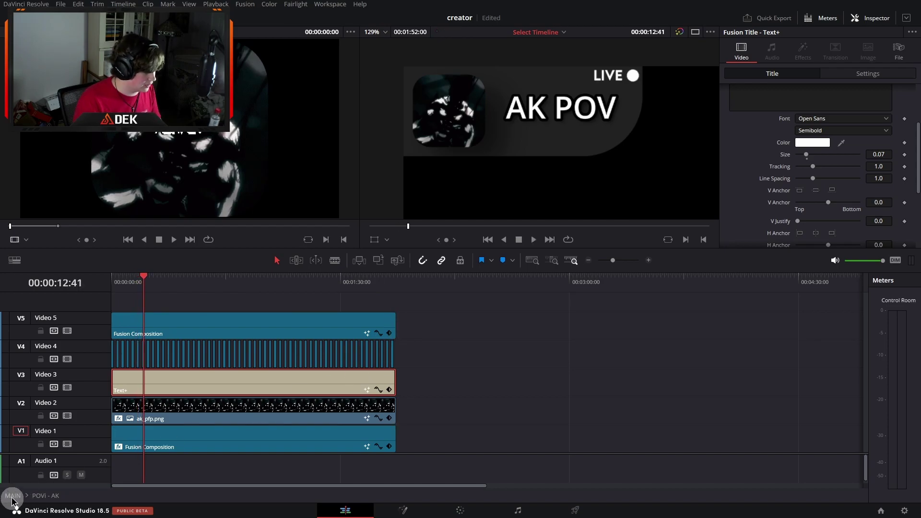
# Return to MAIN, fit the viewer frame, play the AK POV badge, and zoom the timeline out.
pyautogui.hotkey('ctrl', 'shift', 'w')
pyautogui.click(387, 285)
pyautogui.press('space')
pyautogui.click(373, 32)
pyautogui.click(384, 101)
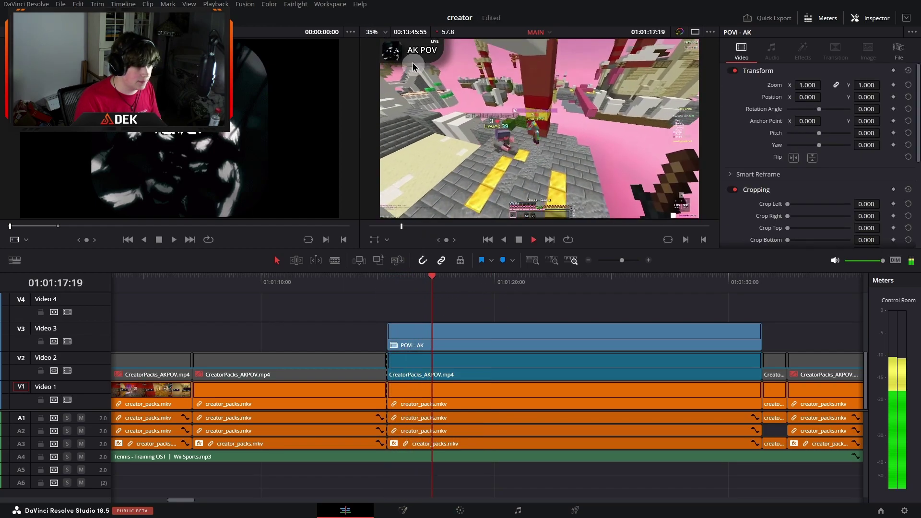
pyautogui.press('space')
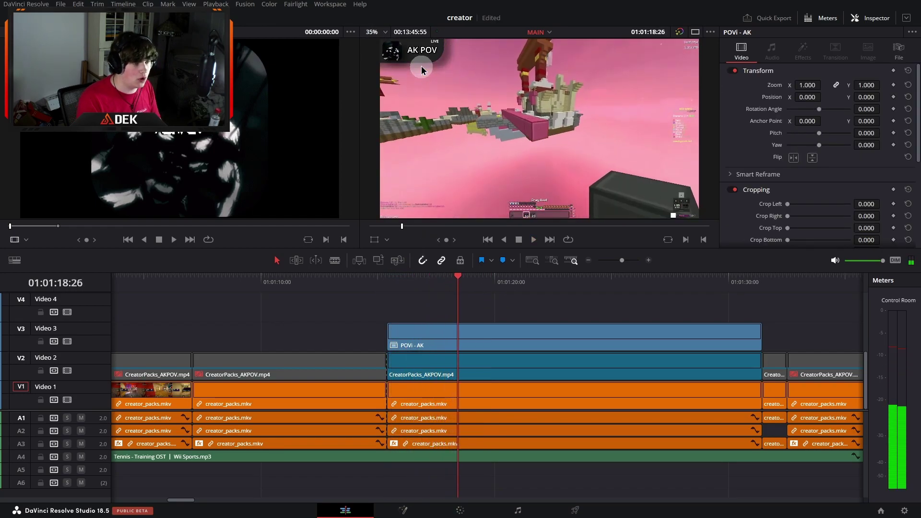
pyautogui.press('space')
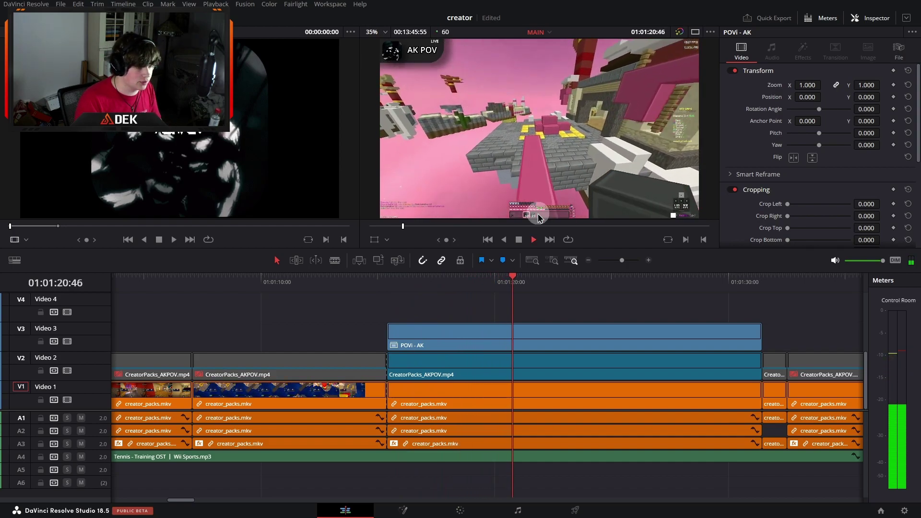
pyautogui.press('space')
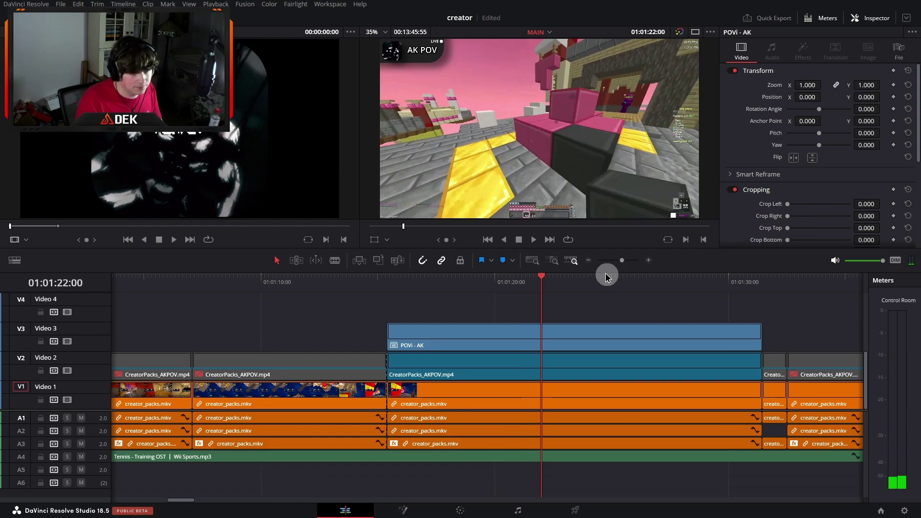
pyautogui.moveTo(622, 260)
pyautogui.mouseDown()
pyautogui.moveTo(590, 261)
pyautogui.moveTo(616, 260)
pyautogui.mouseUp()
# Move past the AK POV clips and zoom in with the playhead at 01:04:04:08 before MI2.
pyautogui.hscroll(6, 538, 346)
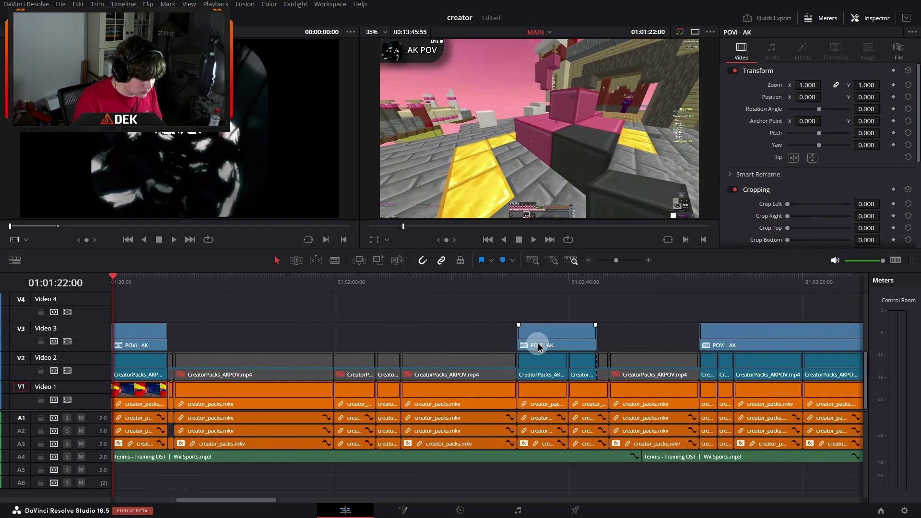
pyautogui.hscroll(-10, 364, 417)
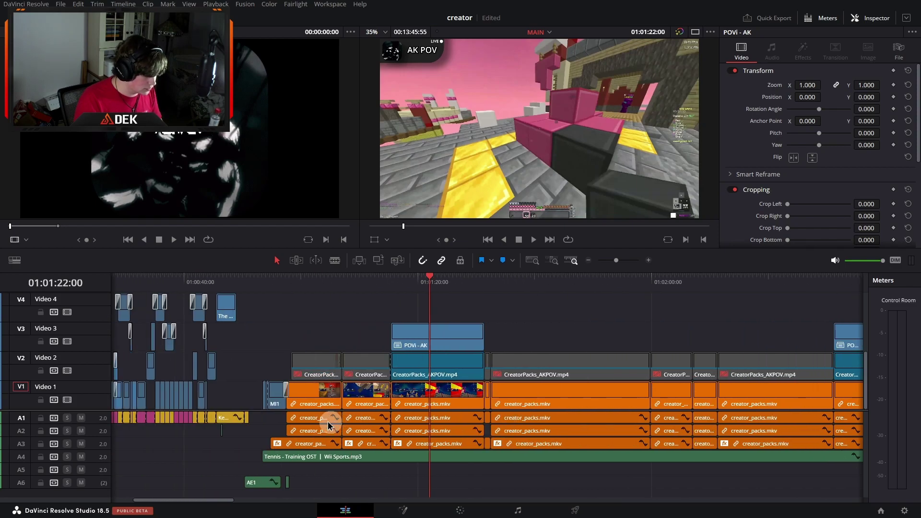
pyautogui.hscroll(8, 287, 420)
pyautogui.hscroll(8, 283, 421)
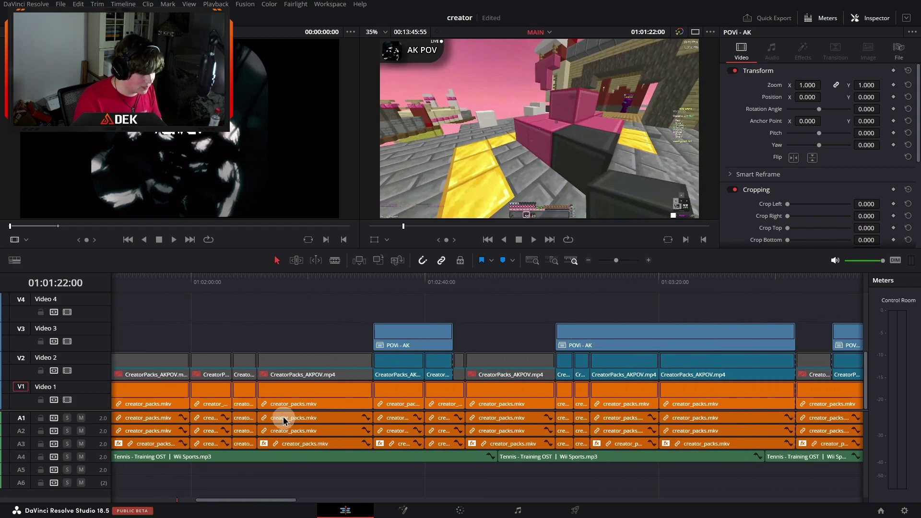
pyautogui.click(396, 301)
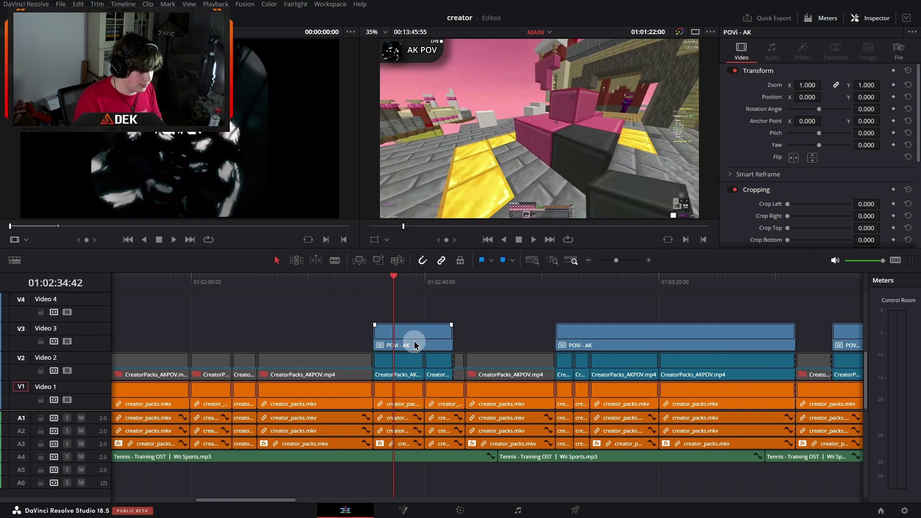
pyautogui.click(412, 361)
pyautogui.hscroll(10, 448, 374)
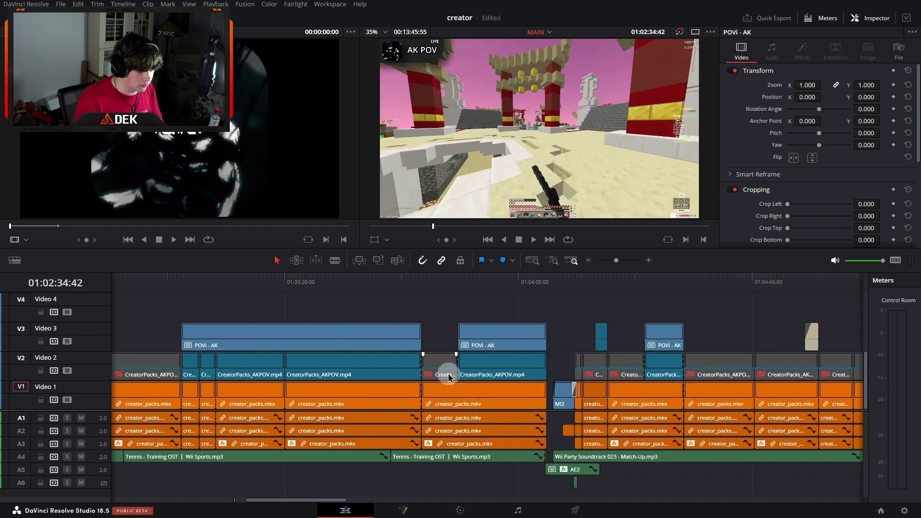
pyautogui.click(325, 346)
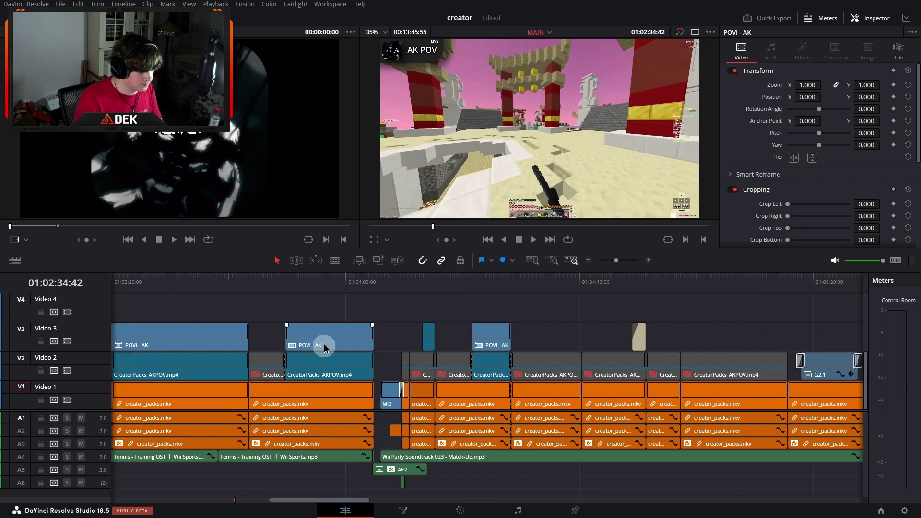
pyautogui.click(357, 287)
pyautogui.click(649, 260)
pyautogui.click(649, 261)
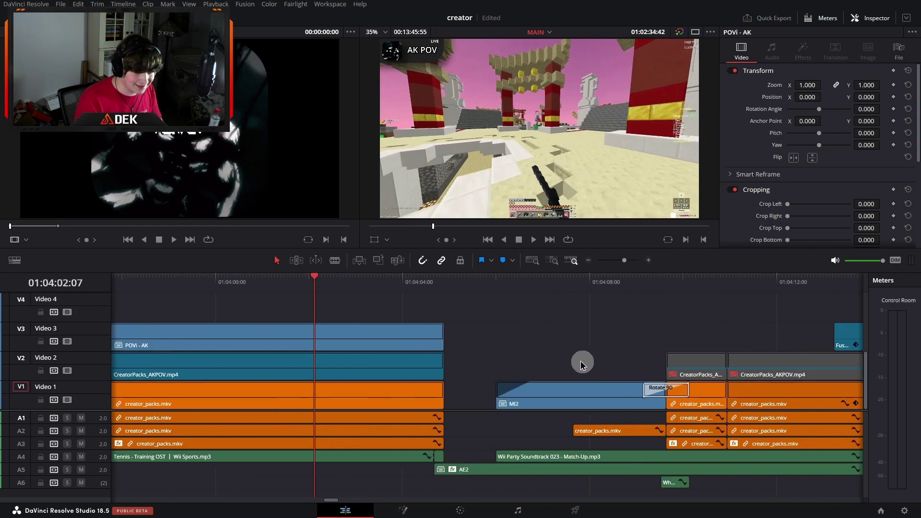
pyautogui.click(409, 287)
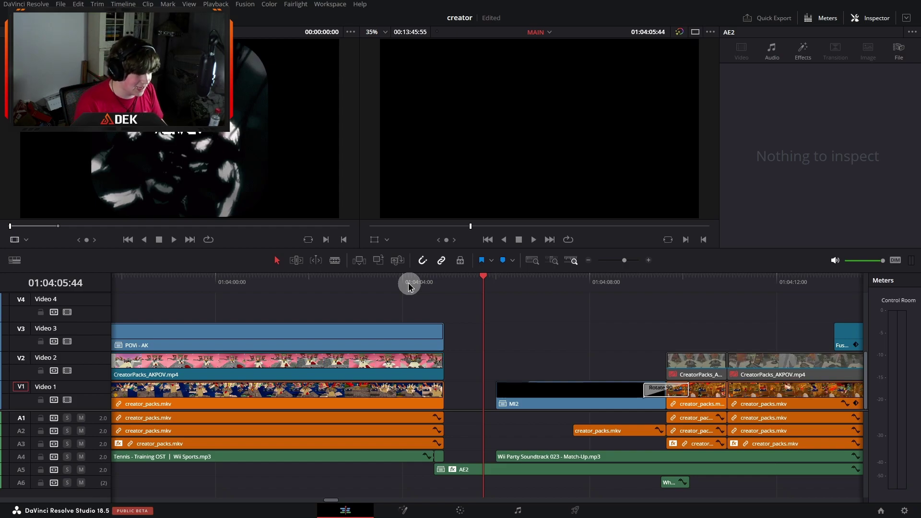
# Play the game 2 intro, then zoom the timeline out two steps.
pyautogui.press('space')
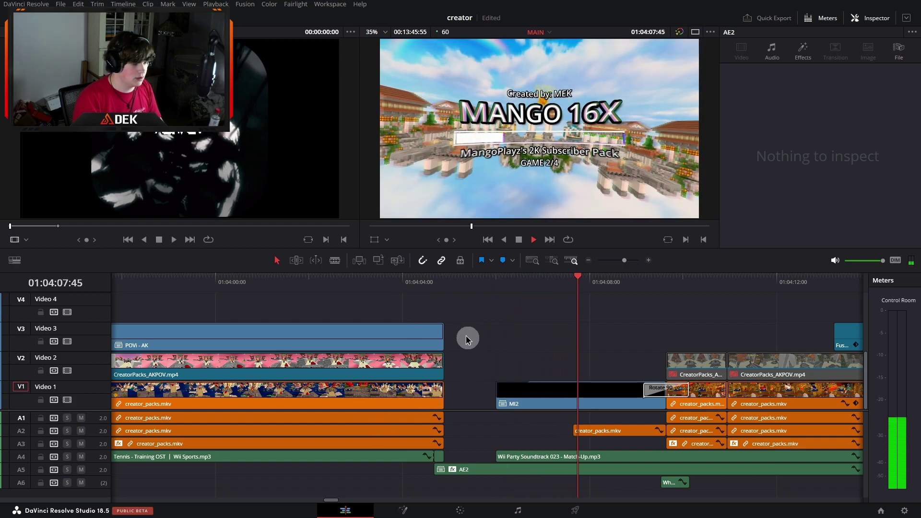
pyautogui.press('space')
pyautogui.hscroll(5, 575, 341)
pyautogui.click(588, 260)
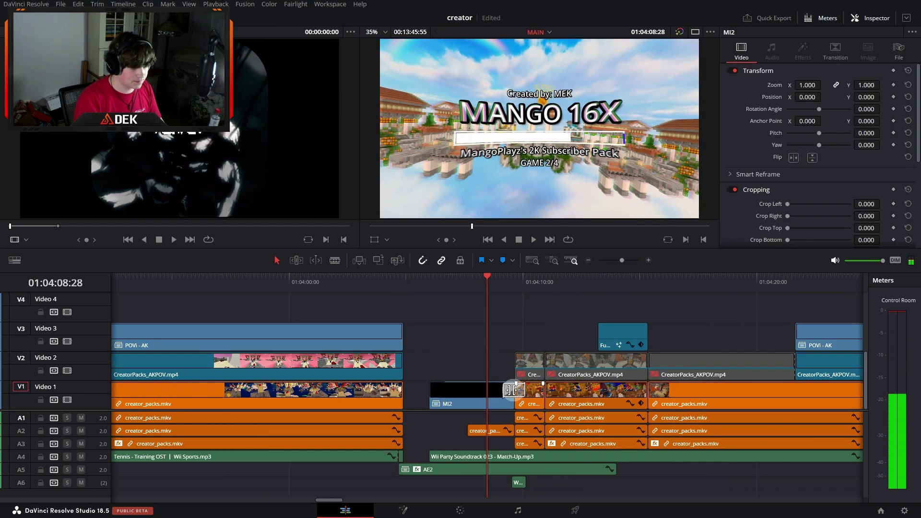
pyautogui.click(591, 262)
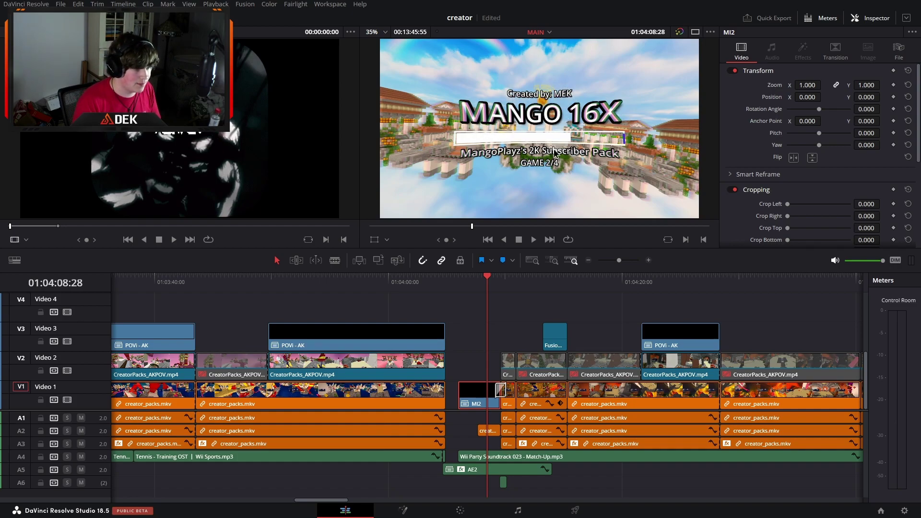
# Jump to the NADESHIKO 16X card, then to the MANGO 16X card at 01:04:07:39 and zoom in.
pyautogui.hscroll(-5, 267, 349)
pyautogui.hscroll(5, 268, 349)
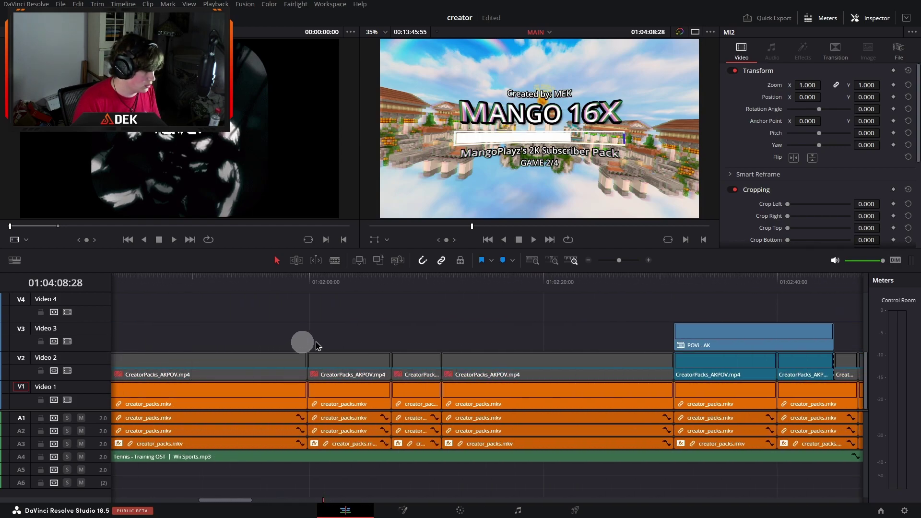
pyautogui.click(588, 260)
pyautogui.hscroll(-12, 212, 354)
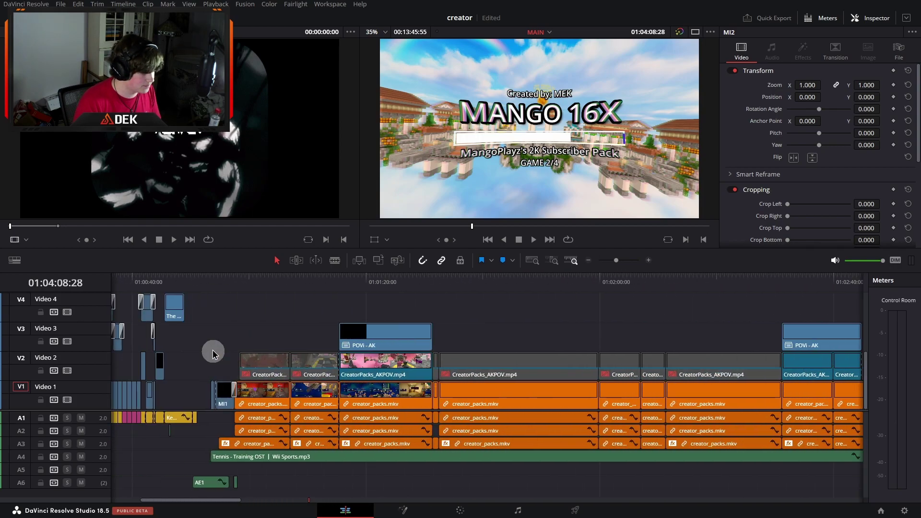
pyautogui.click(364, 283)
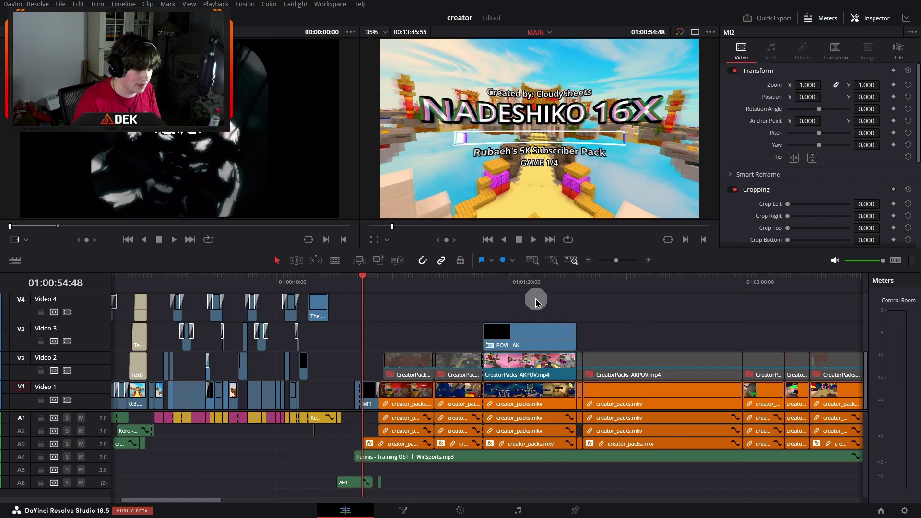
pyautogui.hscroll(10, 619, 302)
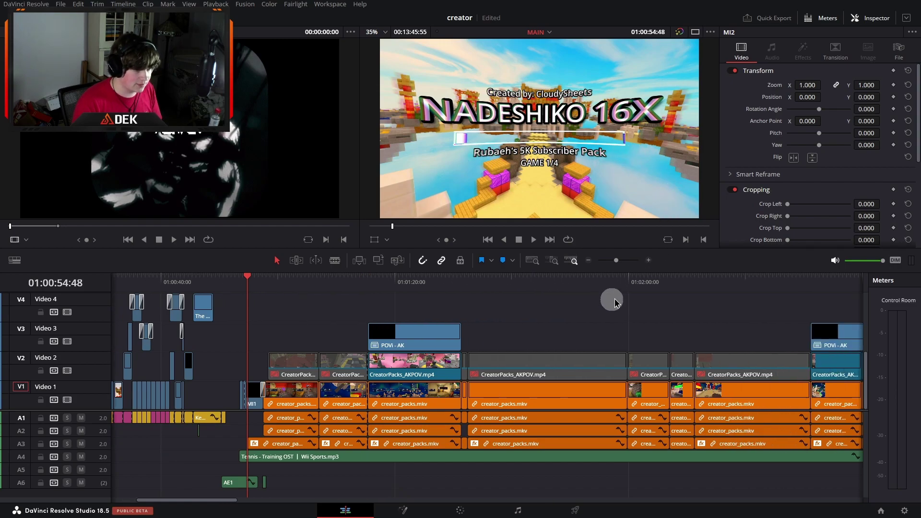
pyautogui.hscroll(2, 580, 295)
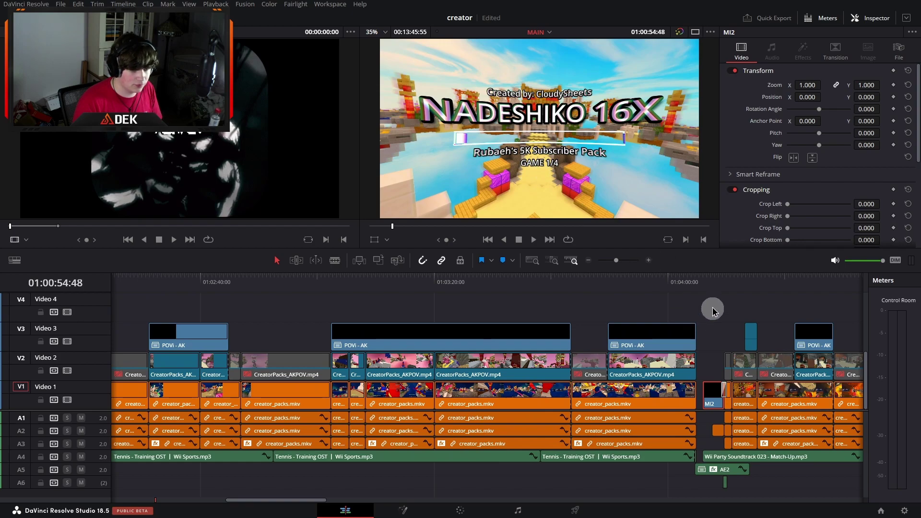
pyautogui.click(712, 281)
pyautogui.click(651, 263)
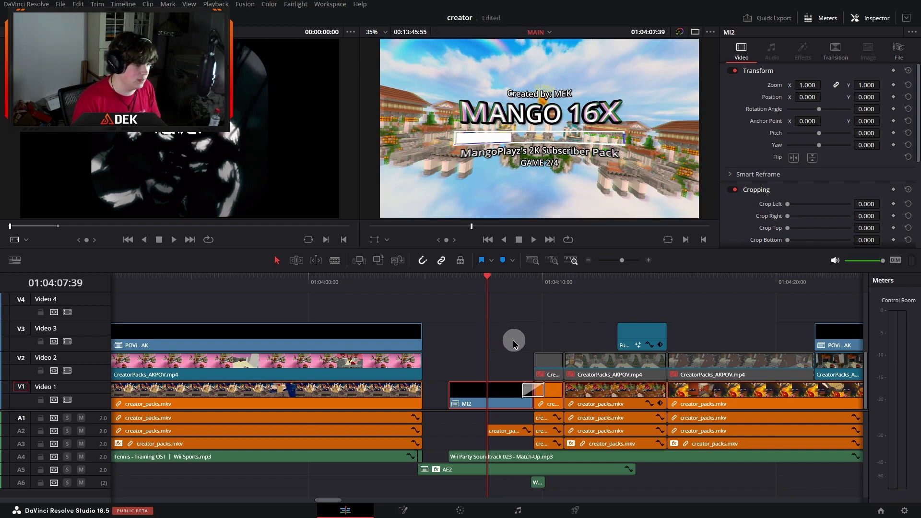
# Check creator_packs.mkv audio at 10.20 while replaying the intro, select MI2, and save the project.
pyautogui.click(586, 263)
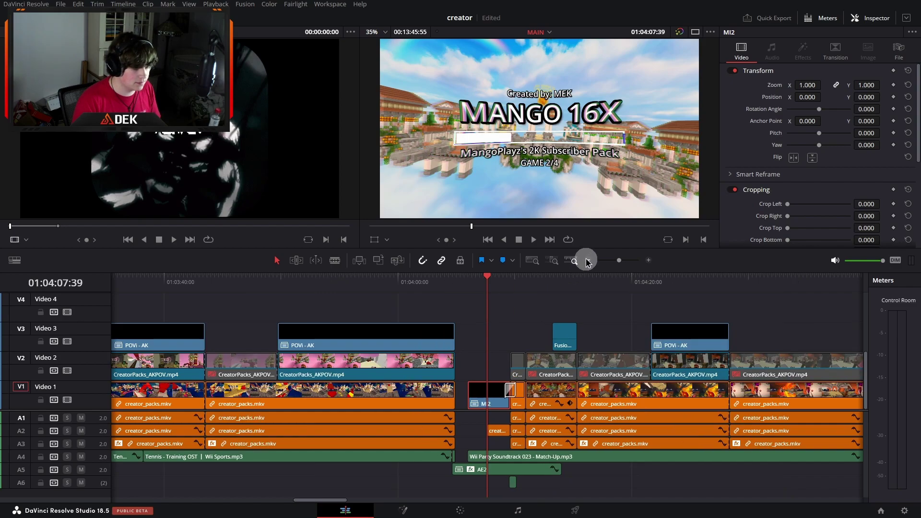
pyautogui.click(650, 260)
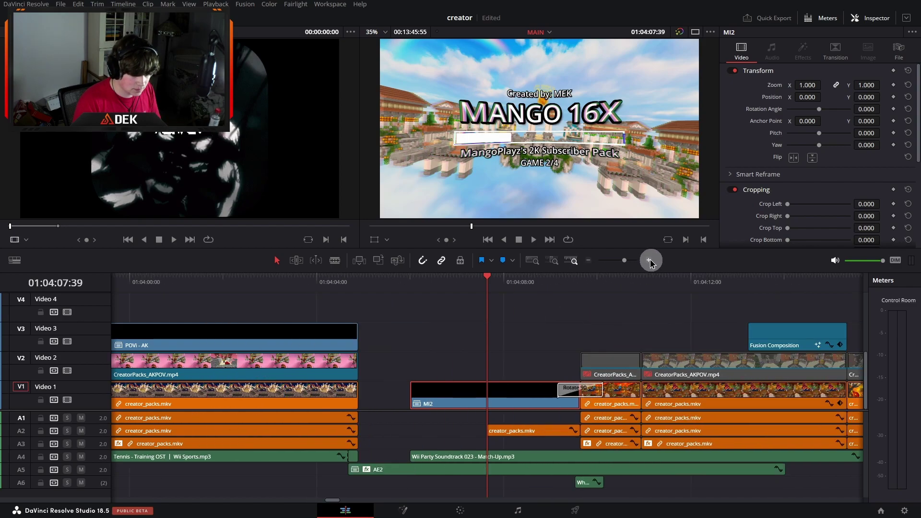
pyautogui.click(530, 431)
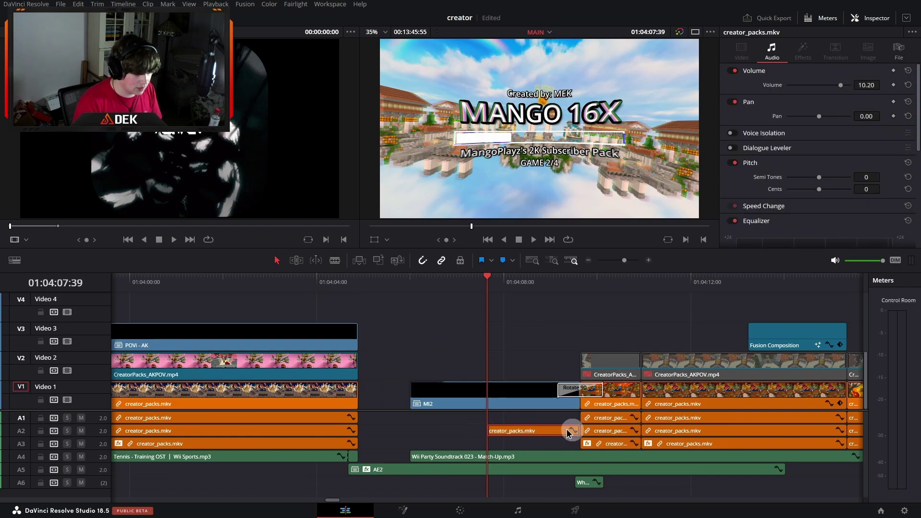
pyautogui.press('space')
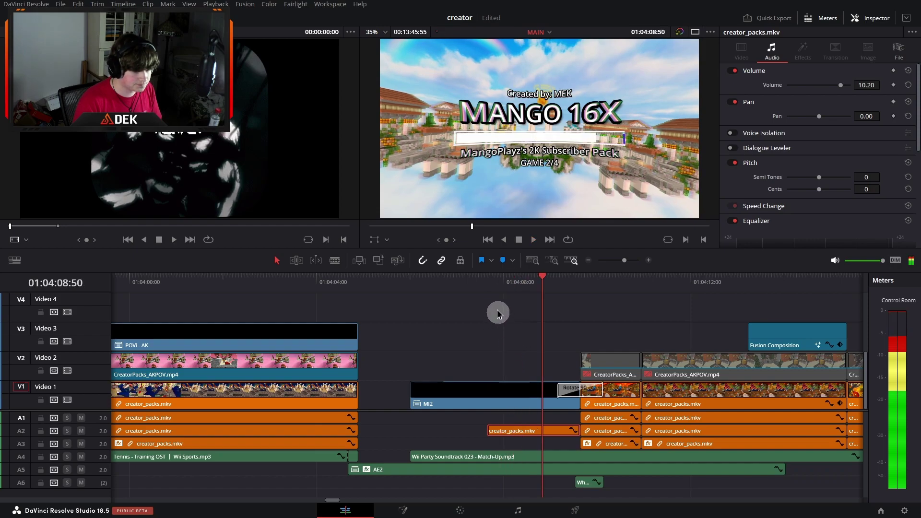
pyautogui.click(489, 282)
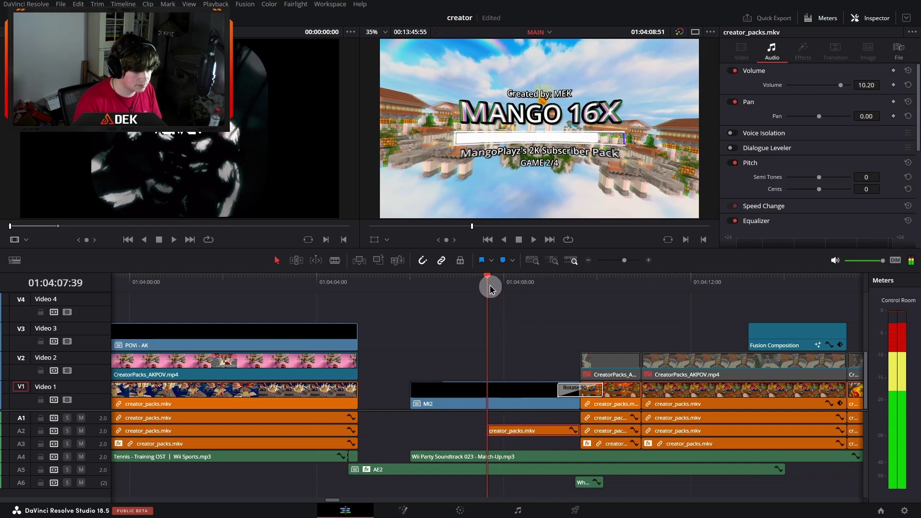
pyautogui.click(490, 386)
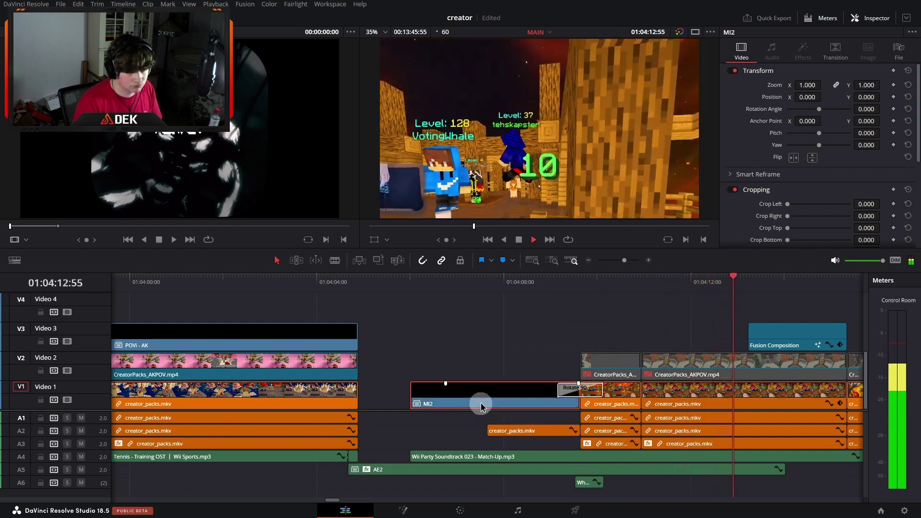
pyautogui.hscroll(4, 481, 402)
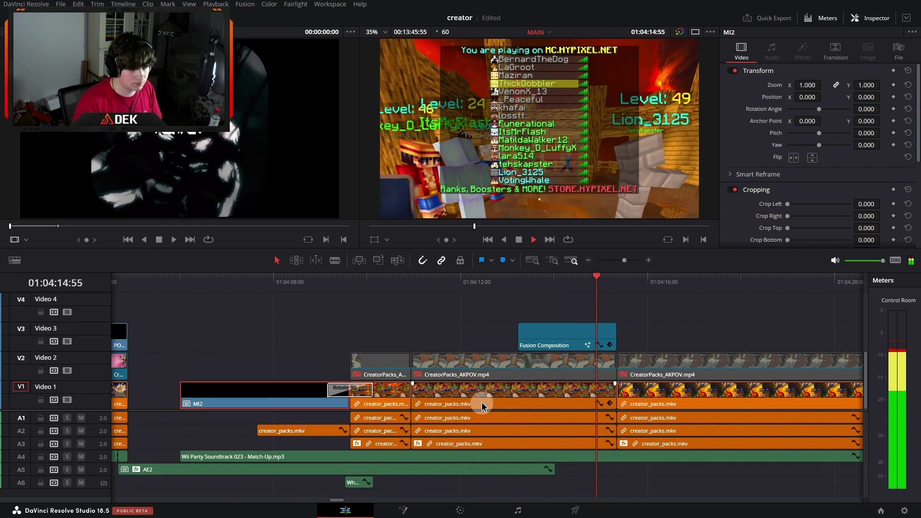
pyautogui.hscroll(-3, 478, 445)
pyautogui.hotkey('ctrl', 's')
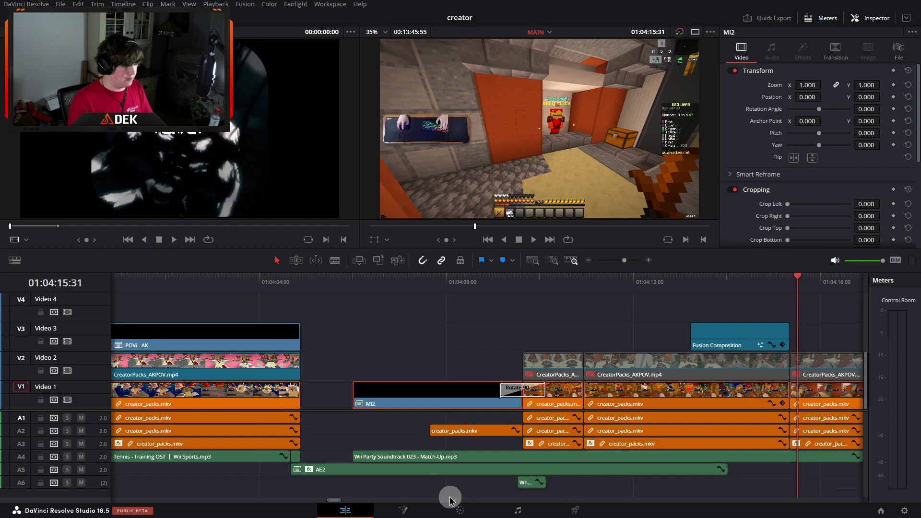
# Verify the Wii Party Soundtrack volume at −24.00, then select the V3 Fusion Composition.
pyautogui.hscroll(-2, 451, 498)
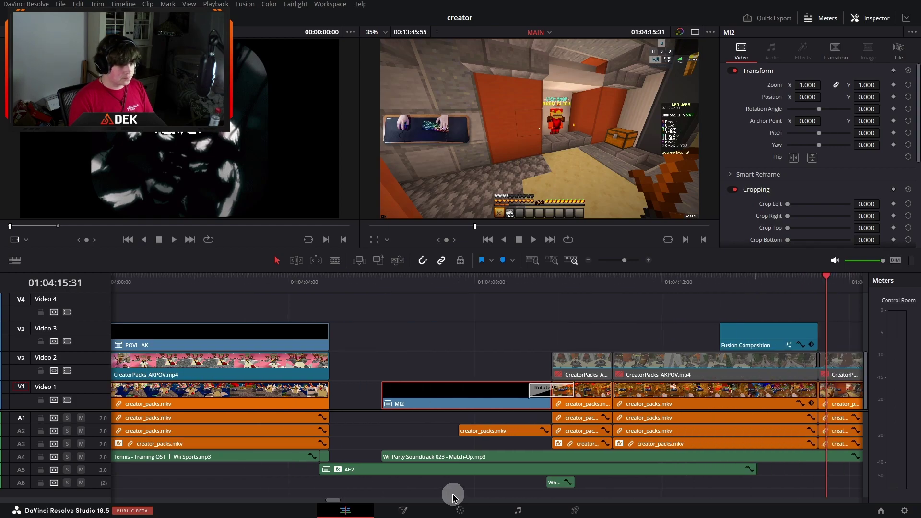
pyautogui.hscroll(5, 452, 497)
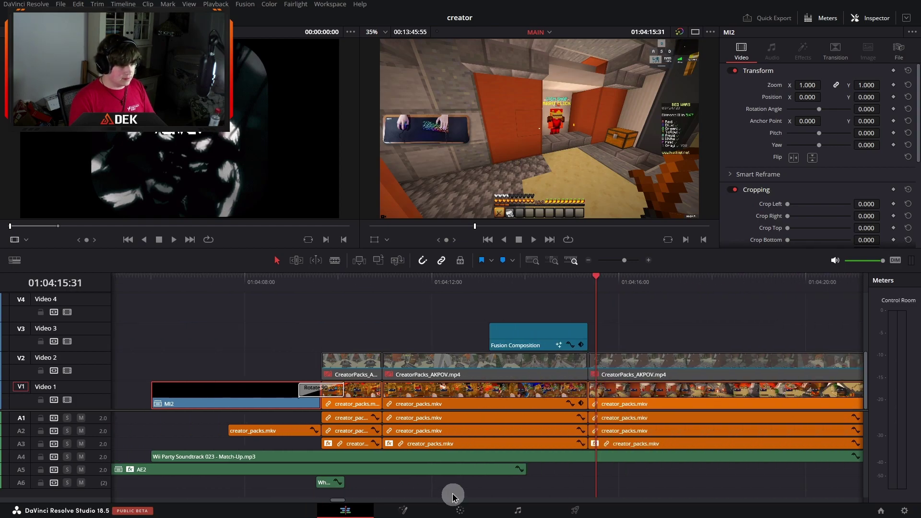
pyautogui.click(489, 280)
pyautogui.hscroll(-10, 421, 428)
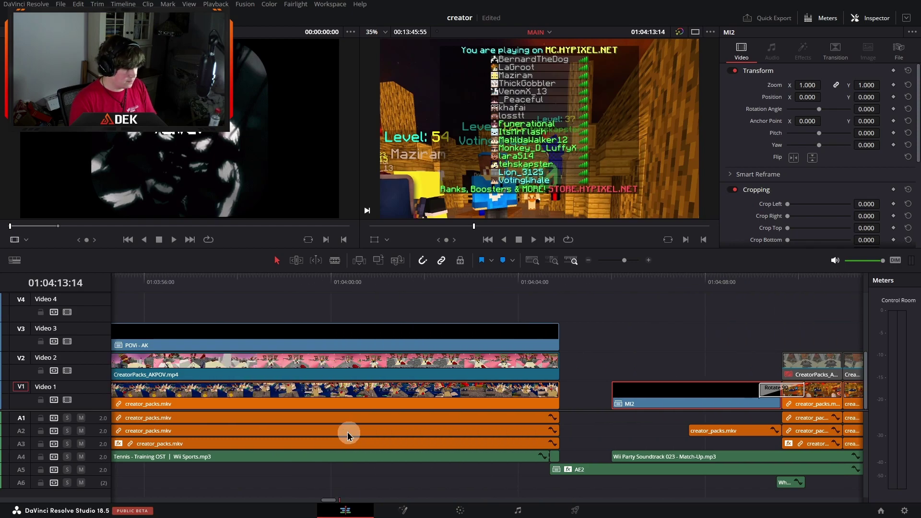
pyautogui.hscroll(4, 352, 434)
pyautogui.click(448, 459)
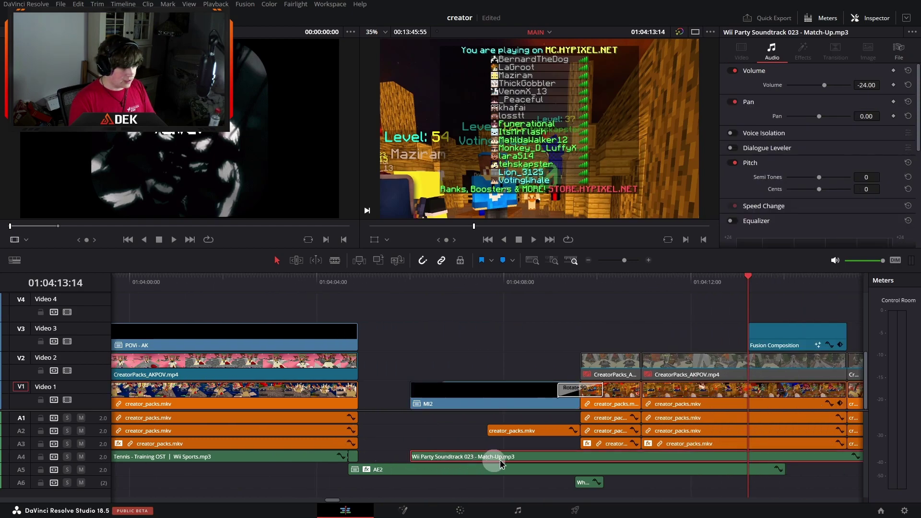
pyautogui.hscroll(4, 536, 443)
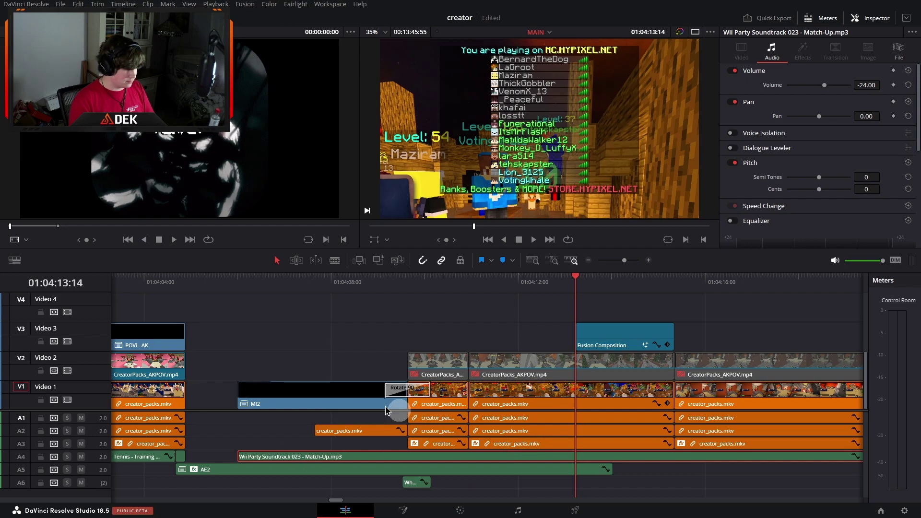
pyautogui.hscroll(4, 516, 342)
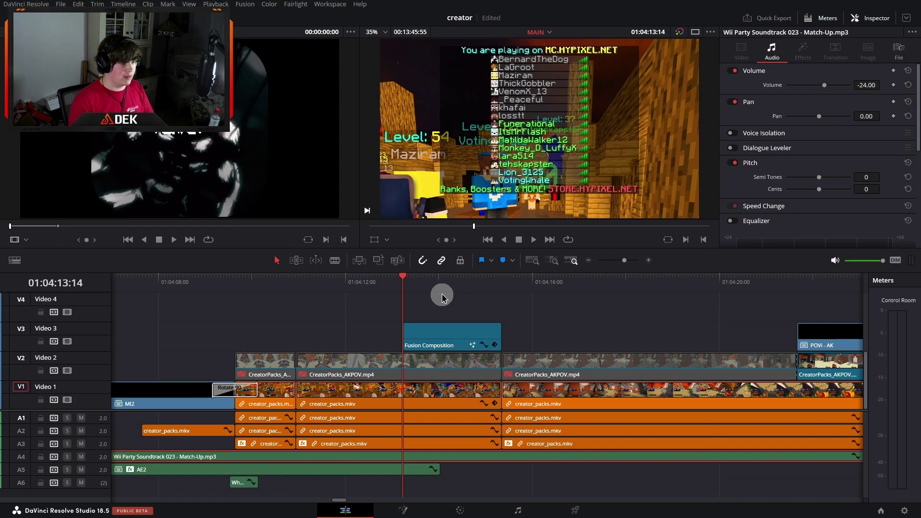
pyautogui.click(440, 335)
# Go to the overlay's first frame and keyframe its Crop Right at 1257.
pyautogui.moveTo(441, 280); pyautogui.dragTo(452, 281)
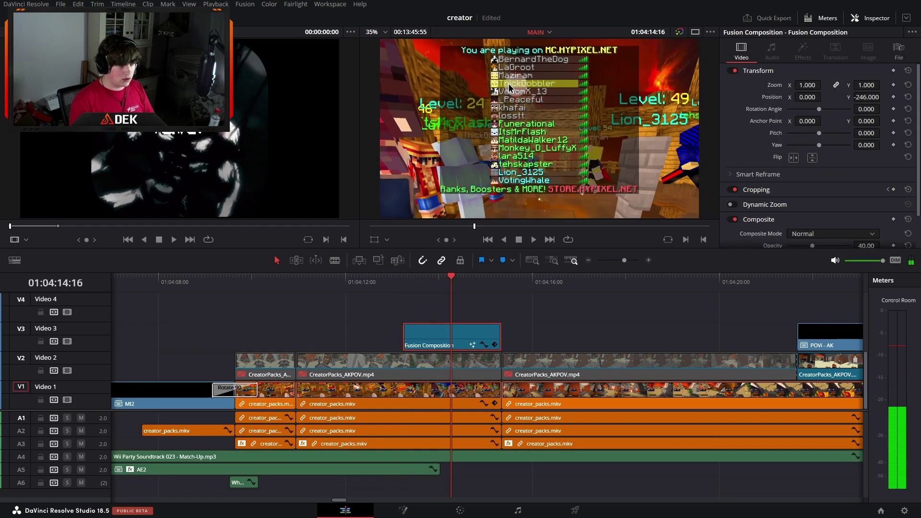
pyautogui.scroll(-2, 844, 226)
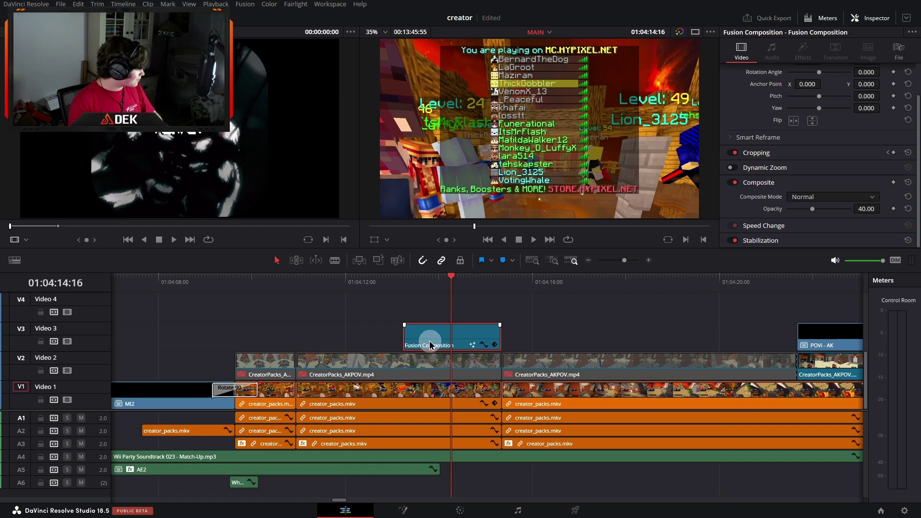
pyautogui.scroll(2, 465, 338)
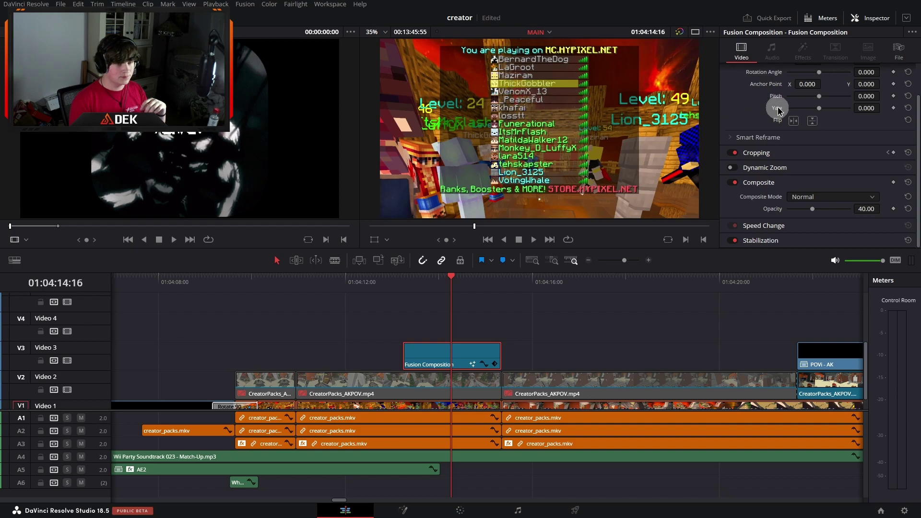
pyautogui.scroll(2, 780, 110)
pyautogui.click(404, 281)
pyautogui.moveTo(412, 284); pyautogui.dragTo(420, 283)
pyautogui.click(757, 190)
pyautogui.scroll(-2, 785, 201)
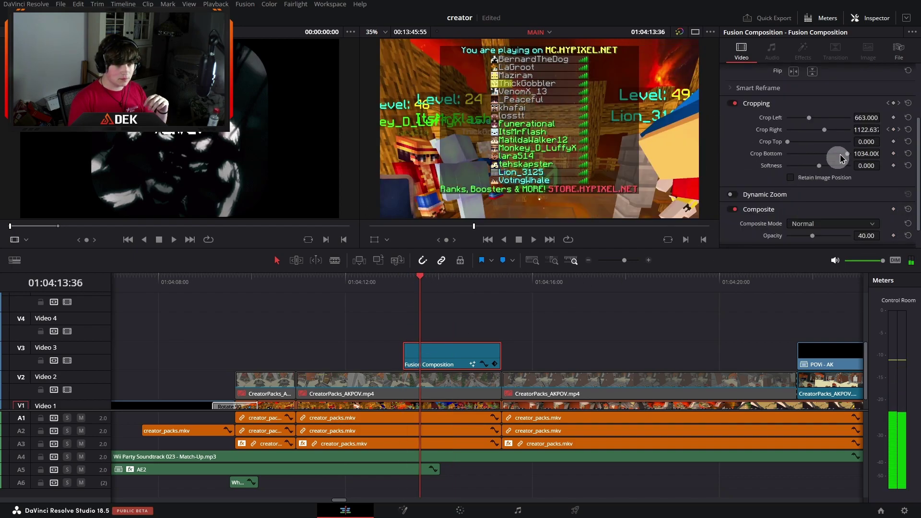
pyautogui.click(402, 281)
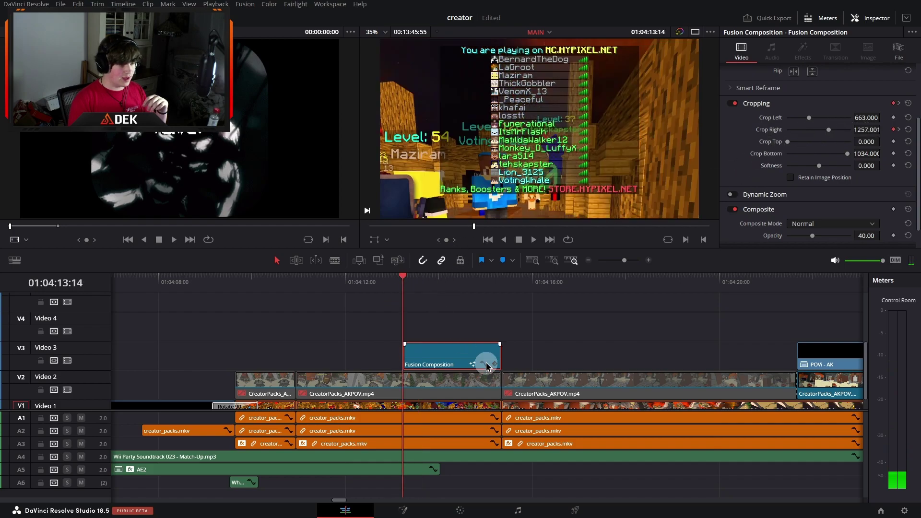
# Check the keyframe curves, then scrub the overlay to verify Crop Right animating toward 727.
pyautogui.click(487, 366)
pyautogui.click(483, 320)
pyautogui.click(415, 287)
pyautogui.moveTo(416, 287); pyautogui.dragTo(453, 286)
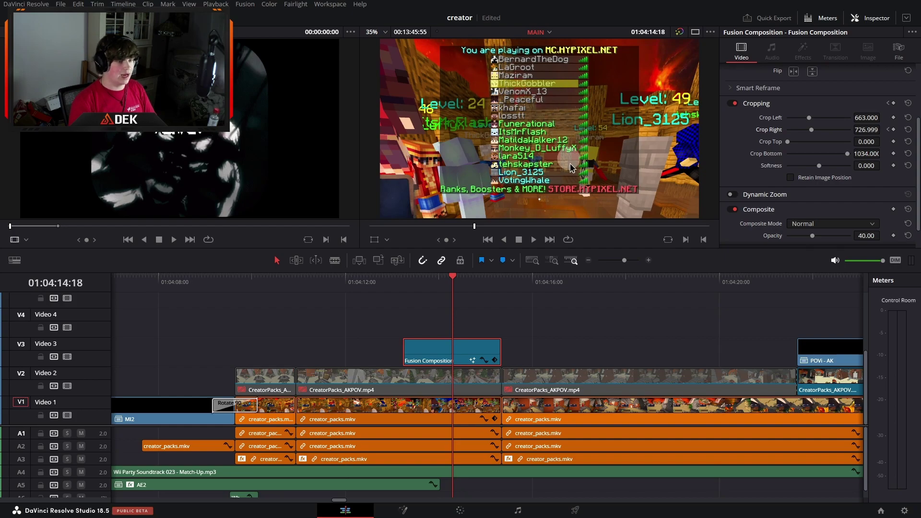
# Play the AK POV cut from 01:06:03:52, then select the creator_packs.mkv clip on V3.
pyautogui.click(588, 260)
pyautogui.hscroll(5, 494, 350)
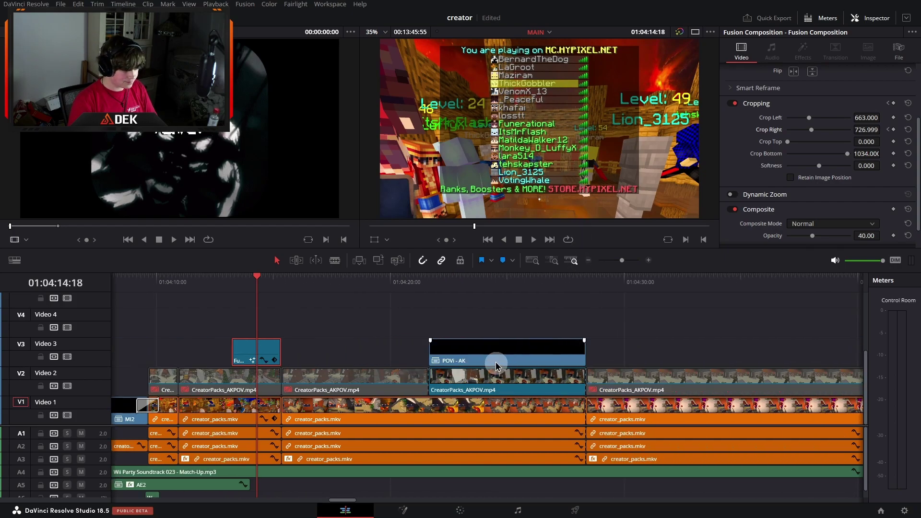
pyautogui.hscroll(5, 496, 367)
pyautogui.click(588, 260)
pyautogui.click(589, 260)
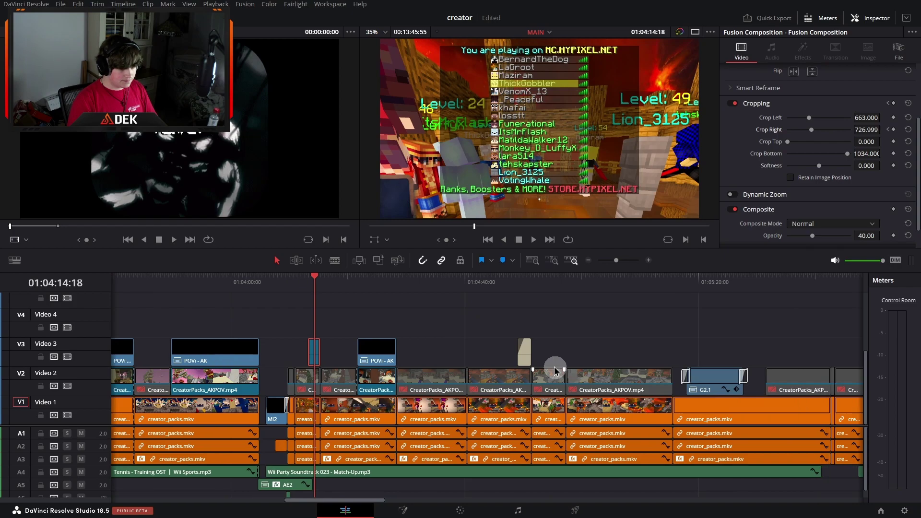
pyautogui.hscroll(5, 555, 370)
pyautogui.hscroll(8, 555, 370)
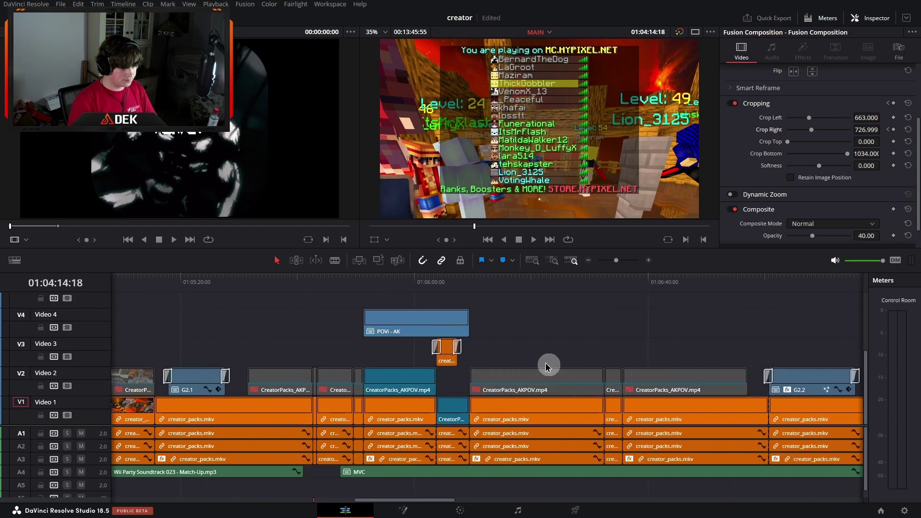
pyautogui.click(436, 283)
pyautogui.press('space')
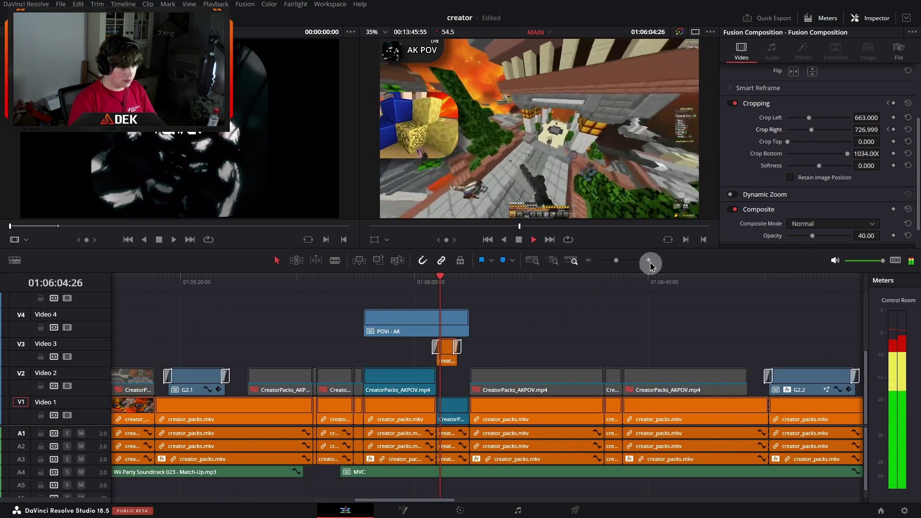
pyautogui.click(648, 260)
pyautogui.click(648, 260)
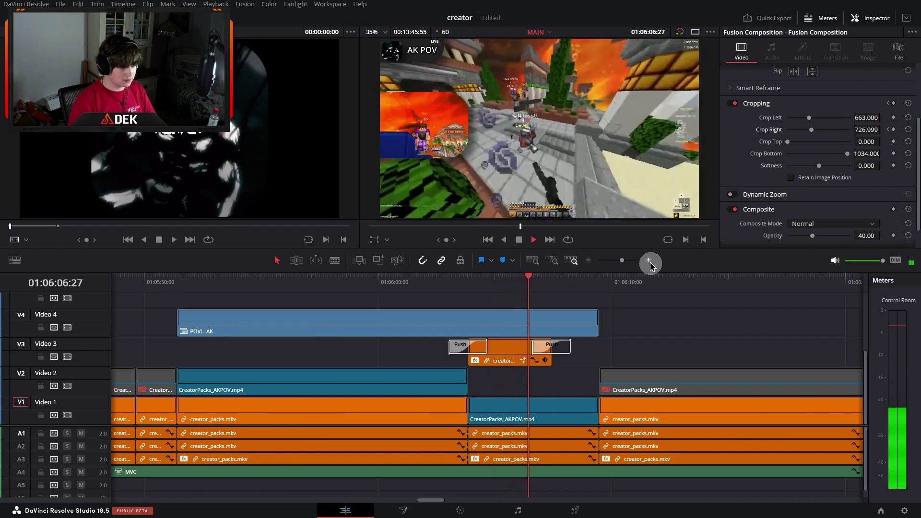
pyautogui.click(510, 294)
pyautogui.click(506, 280)
pyautogui.click(509, 365)
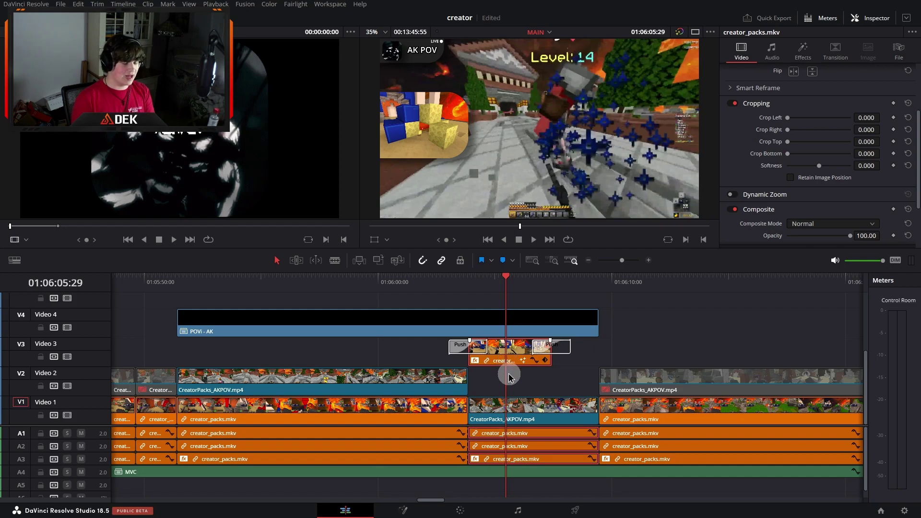
# Replay the cut from 01:06:03:01, stopping at 01:06:07:41.
pyautogui.click(588, 261)
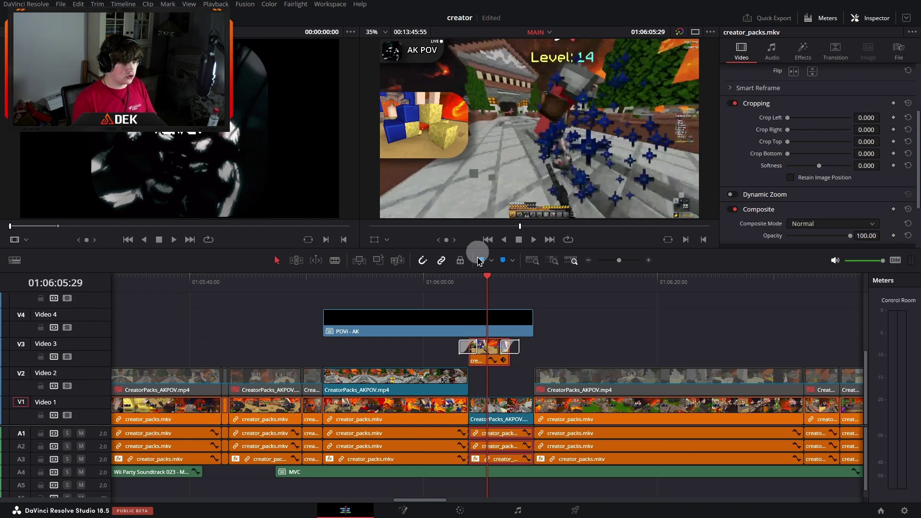
pyautogui.click(460, 276)
pyautogui.press('space')
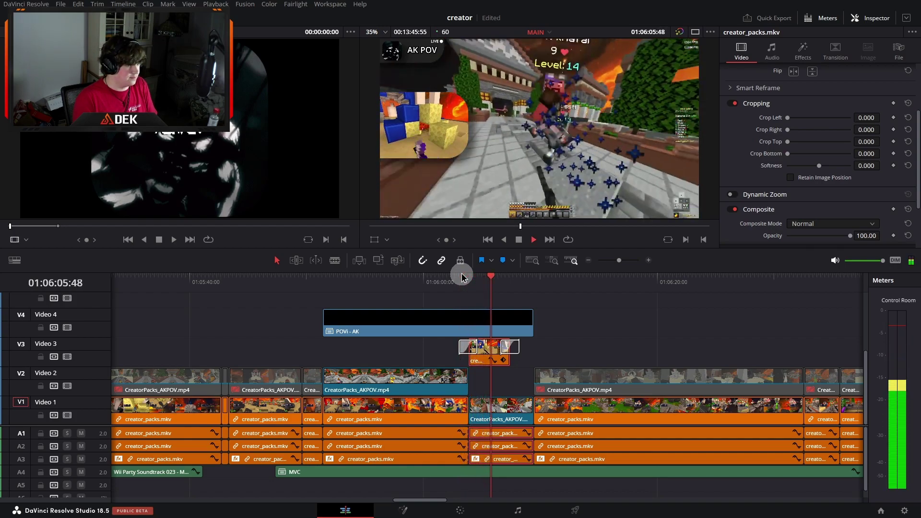
pyautogui.press('space')
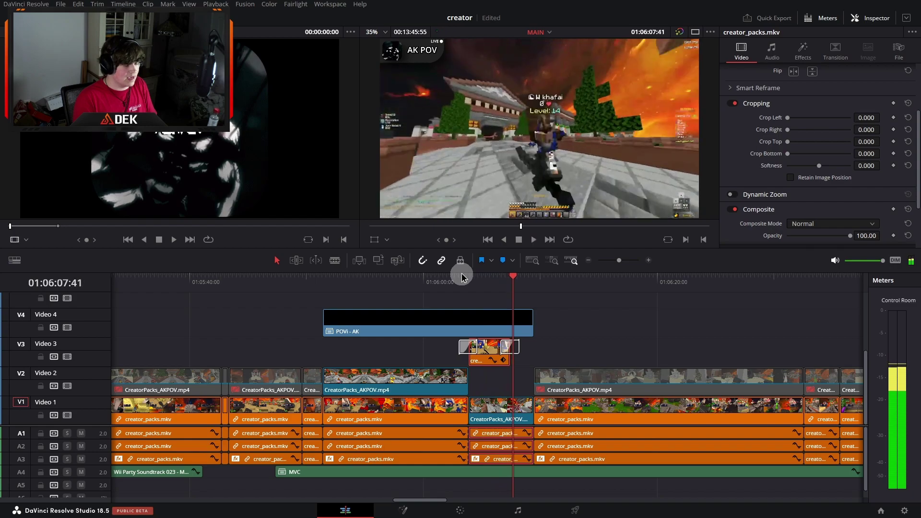
# Move the playhead ahead to 01:08:39:47, just before the MI3 clip.
pyautogui.hscroll(6, 496, 335)
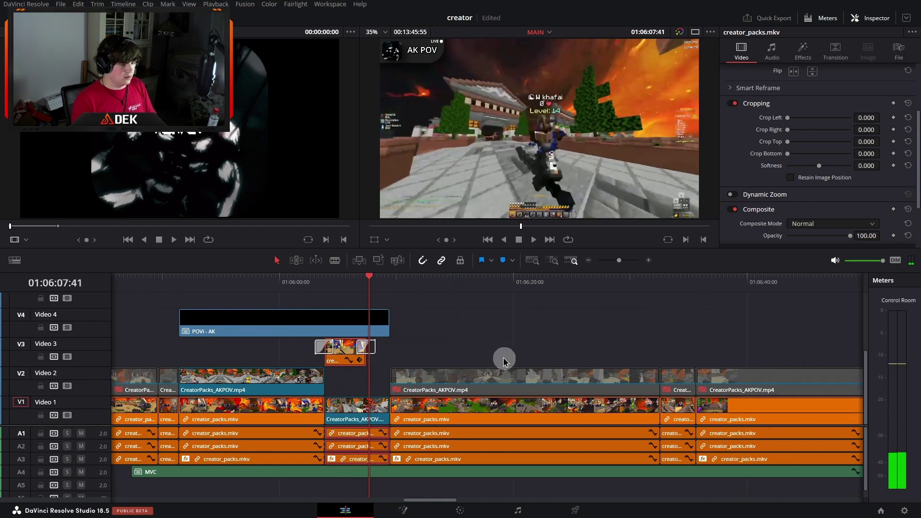
pyautogui.hscroll(20, 580, 357)
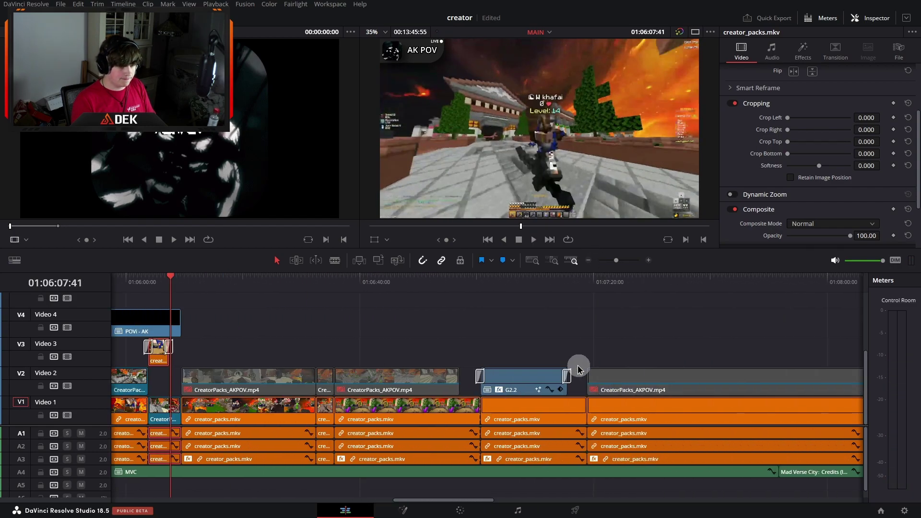
pyautogui.hscroll(10, 578, 364)
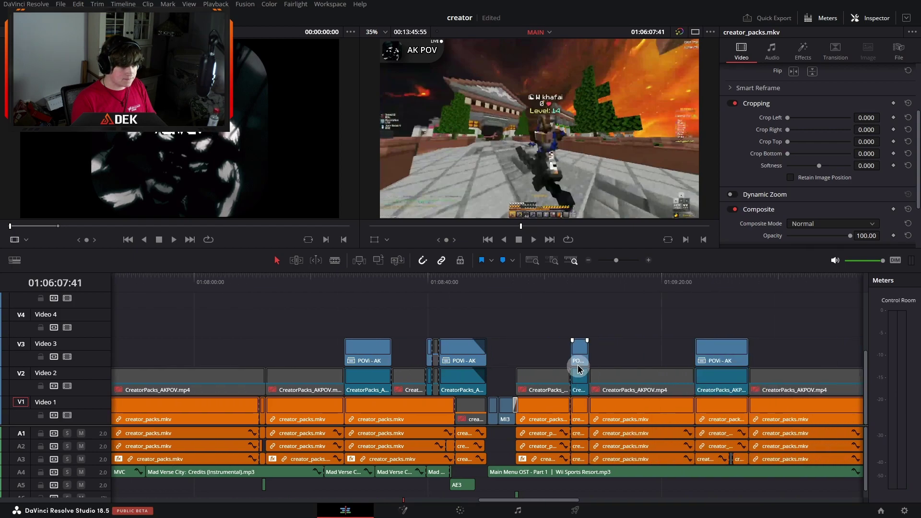
pyautogui.click(426, 284)
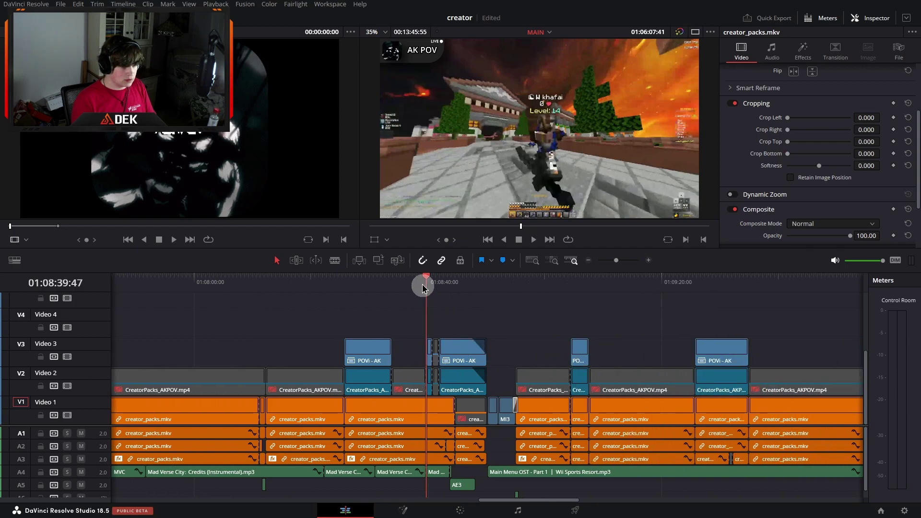
pyautogui.click(648, 261)
pyautogui.click(649, 261)
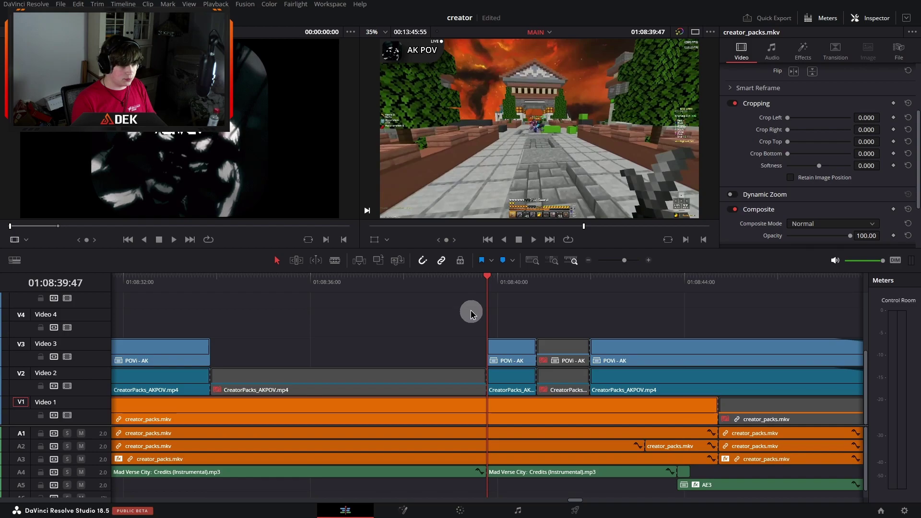
pyautogui.click(593, 264)
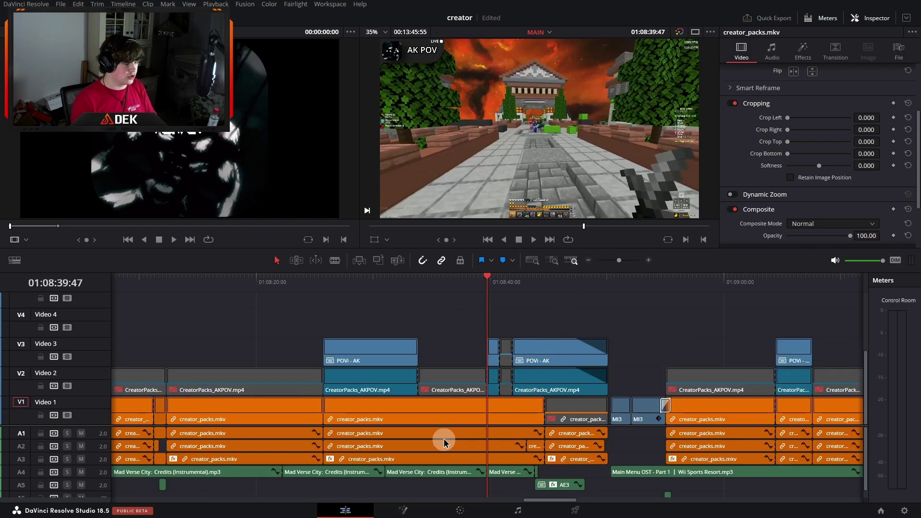
pyautogui.hscroll(-10, 440, 442)
pyautogui.hscroll(15, 432, 440)
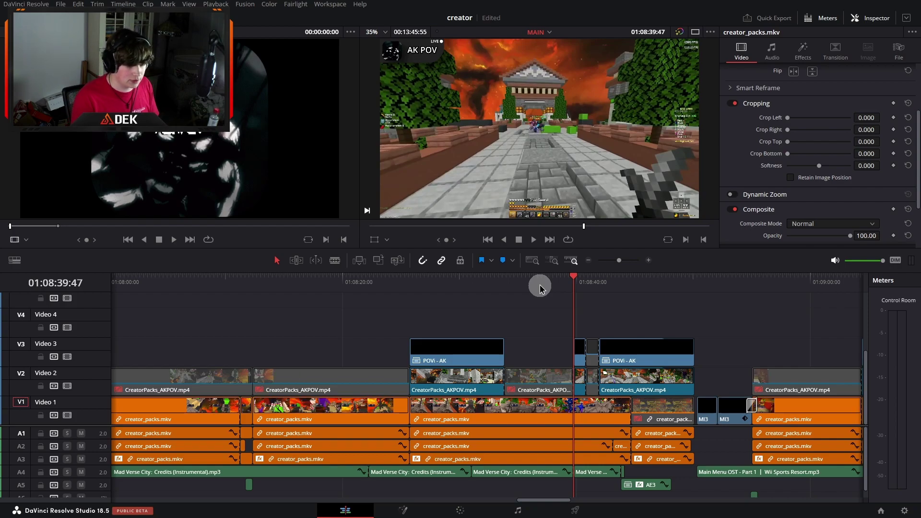
# Zoom in around 01:08:37:59 and play the victory section once.
pyautogui.click(552, 283)
pyautogui.click(648, 261)
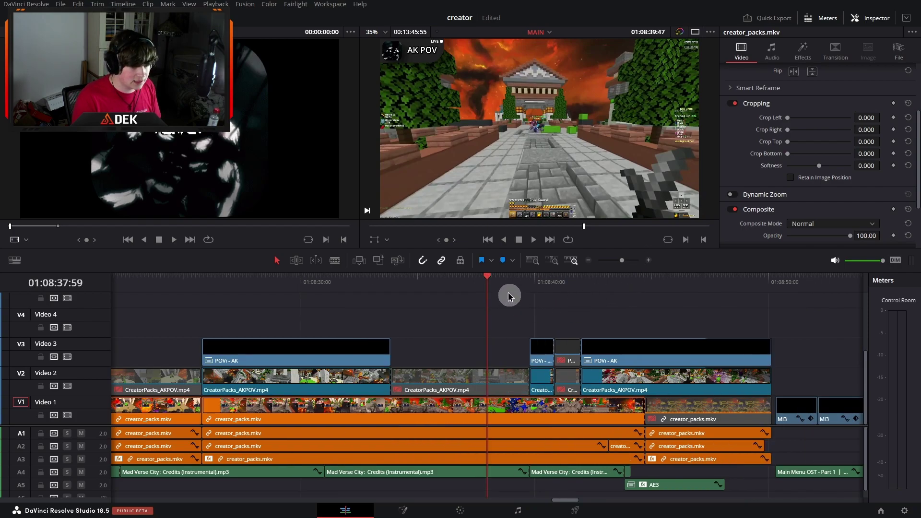
pyautogui.click(494, 283)
pyautogui.press('space')
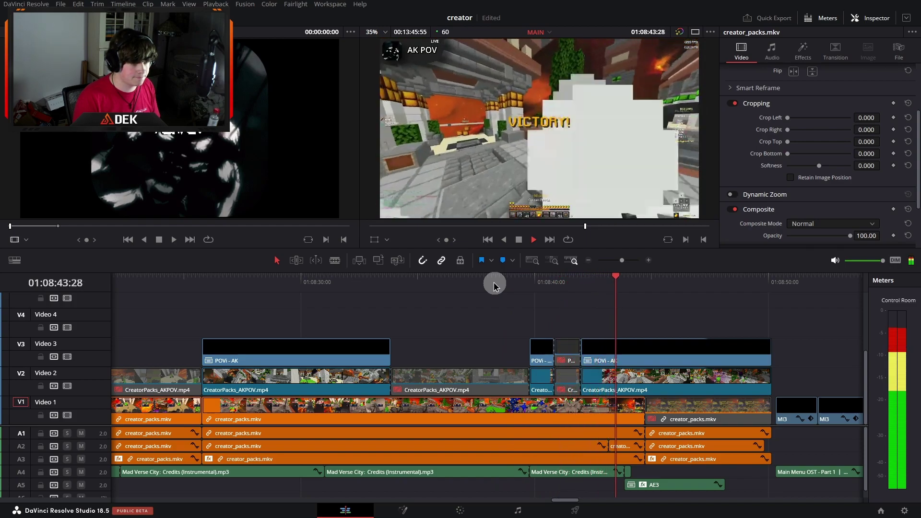
pyautogui.press('space')
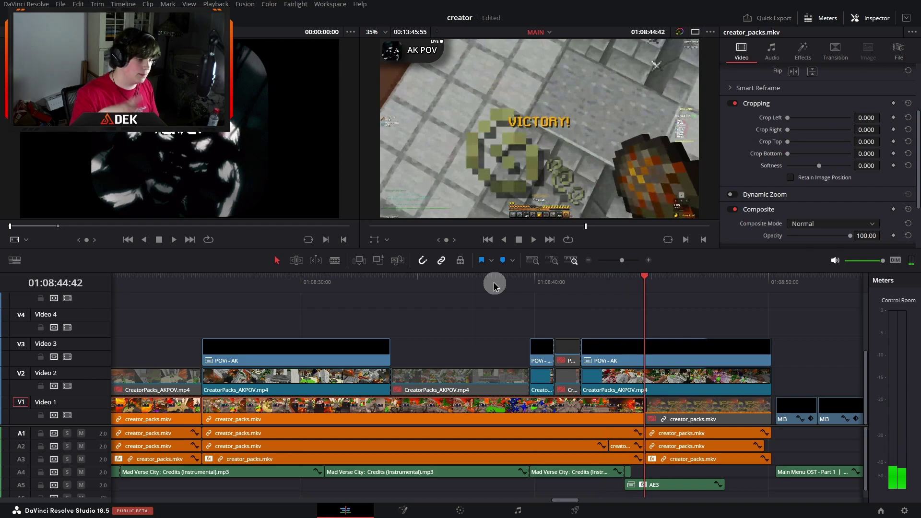
# Replay the VICTORY moment from 01:08:38:21 through to 01:08:51:26 at the MI3 clip.
pyautogui.click(496, 284)
pyautogui.press('space')
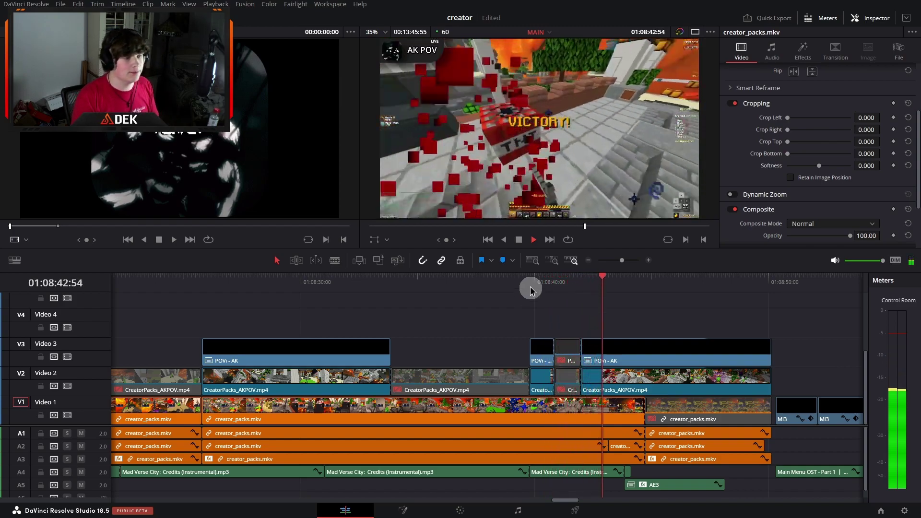
pyautogui.press('space')
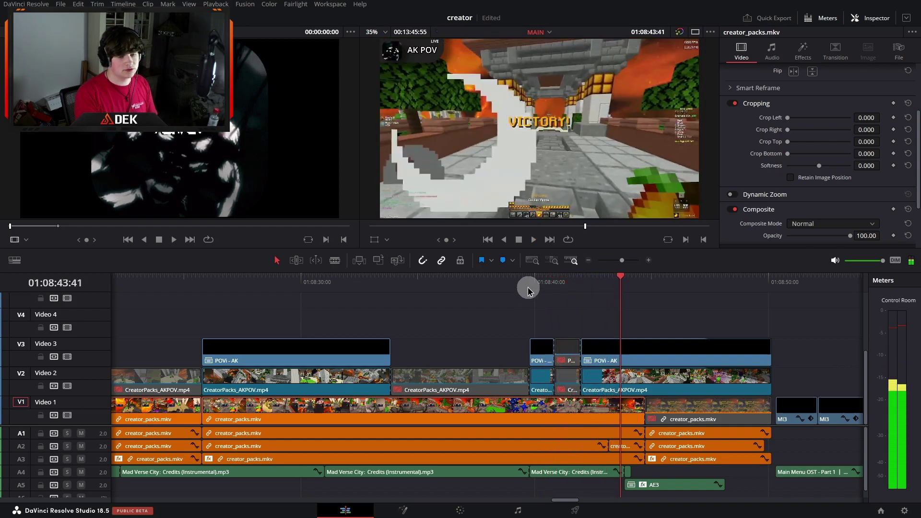
pyautogui.hscroll(5, 528, 287)
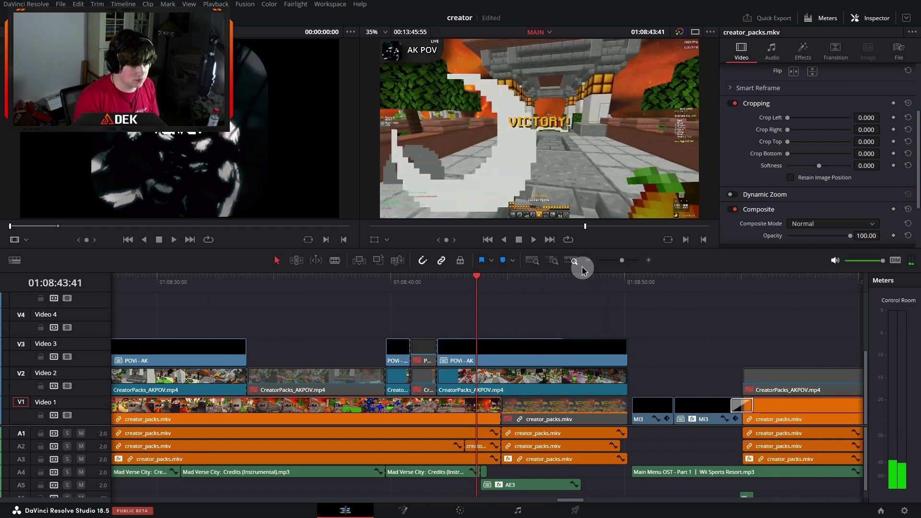
pyautogui.press('space')
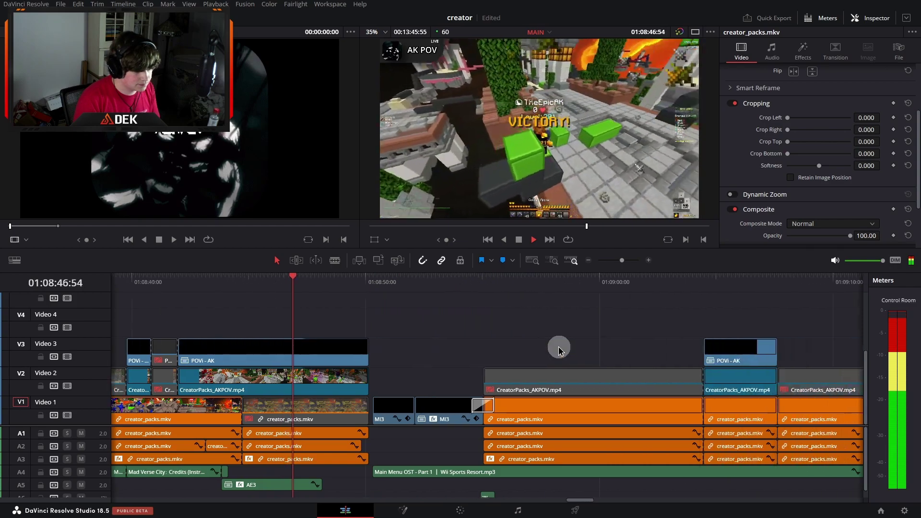
pyautogui.hscroll(5, 555, 346)
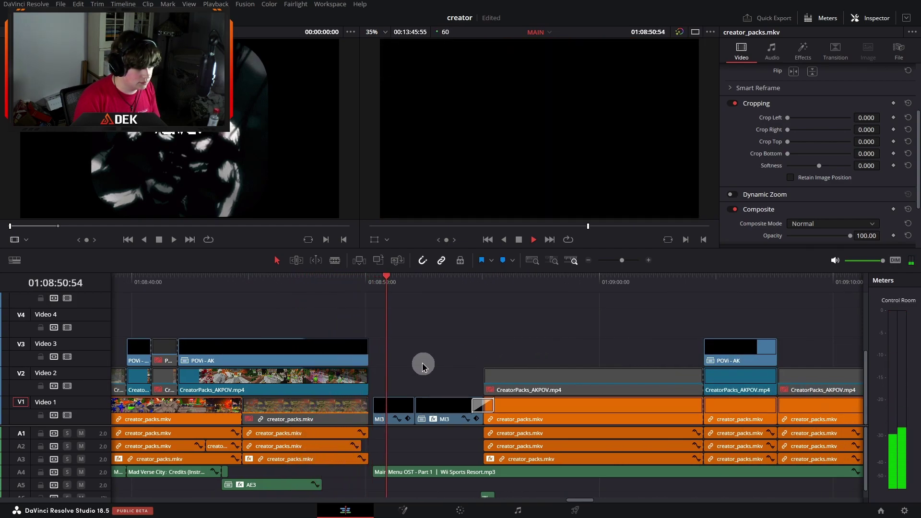
pyautogui.press('space')
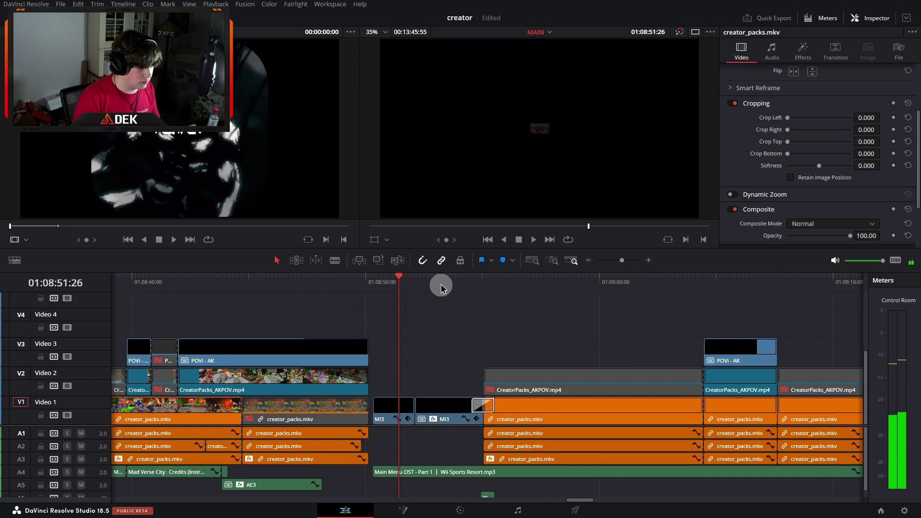
# Select the MI3 clip on V1 and scrub its fade-in to the 61.76-opacity WILDFIRE 16X frame.
pyautogui.click(442, 284)
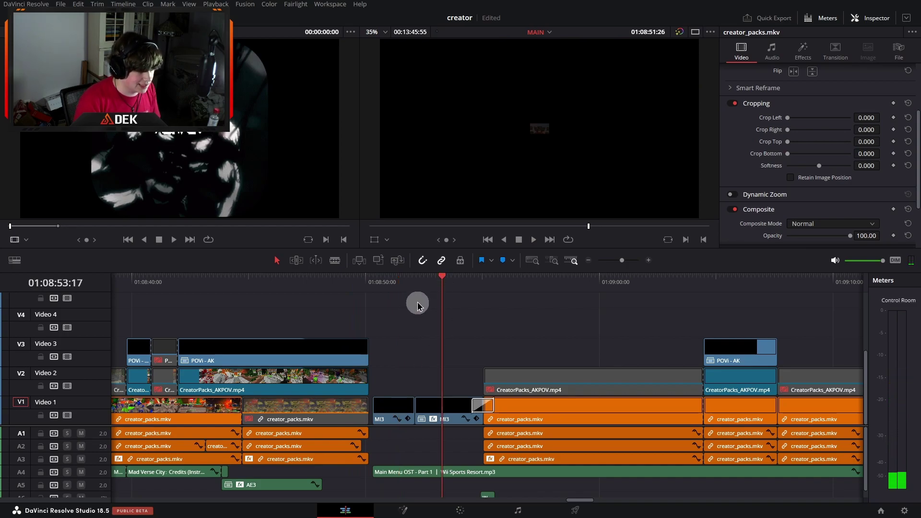
pyautogui.click(405, 408)
pyautogui.click(394, 283)
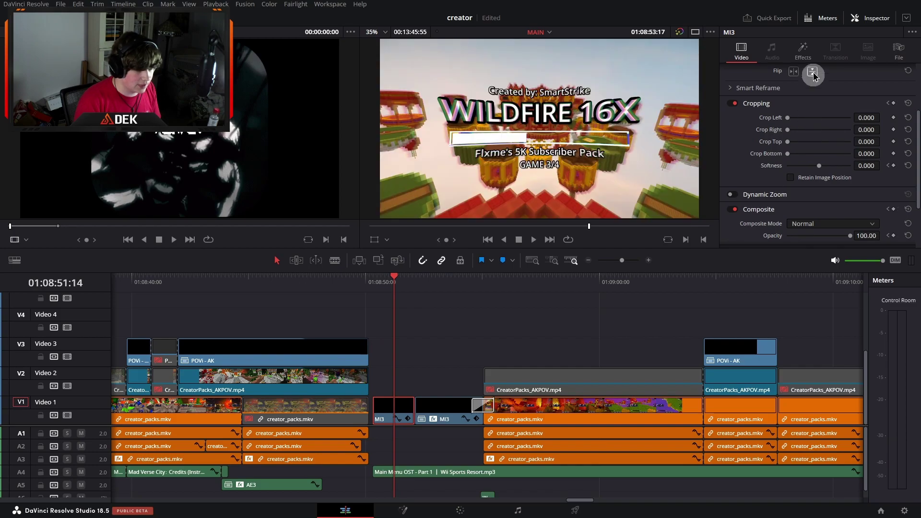
pyautogui.scroll(-2, 814, 71)
pyautogui.scroll(2, 747, 96)
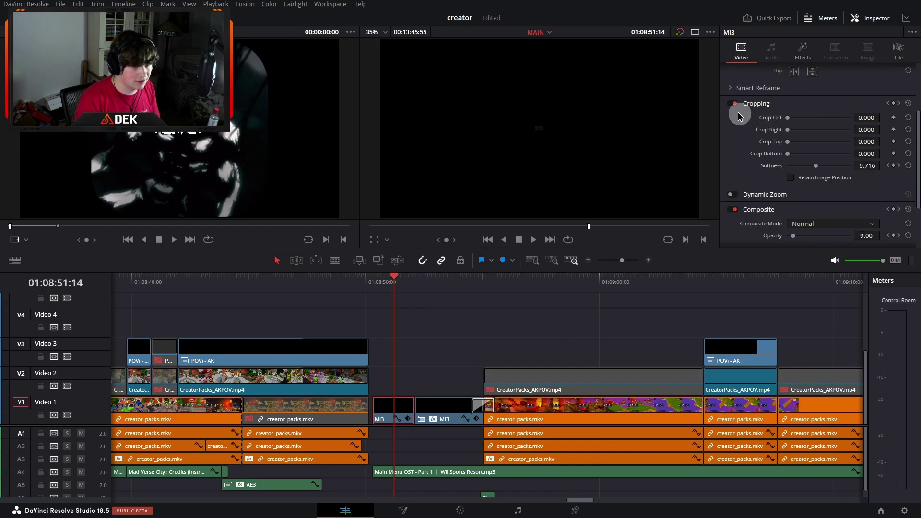
pyautogui.scroll(2, 748, 144)
pyautogui.scroll(-2, 795, 198)
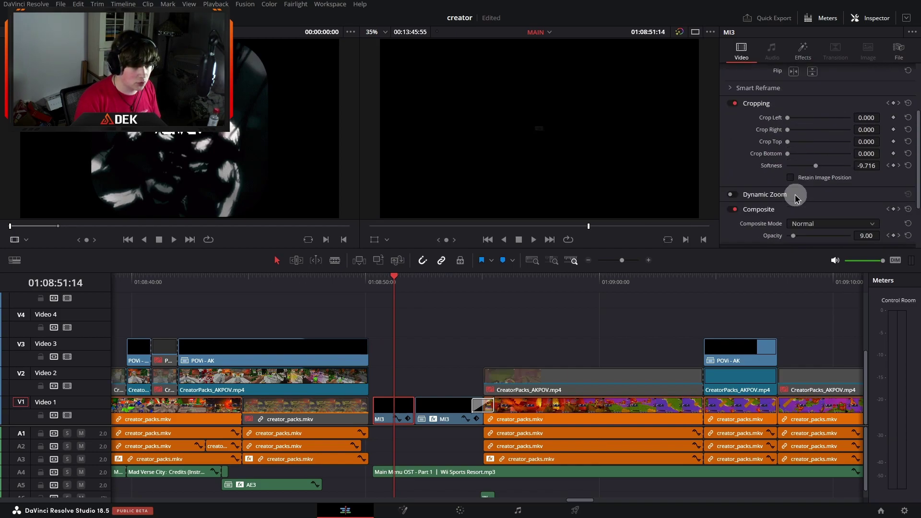
pyautogui.moveTo(392, 283); pyautogui.dragTo(406, 288)
pyautogui.scroll(5, 646, 134)
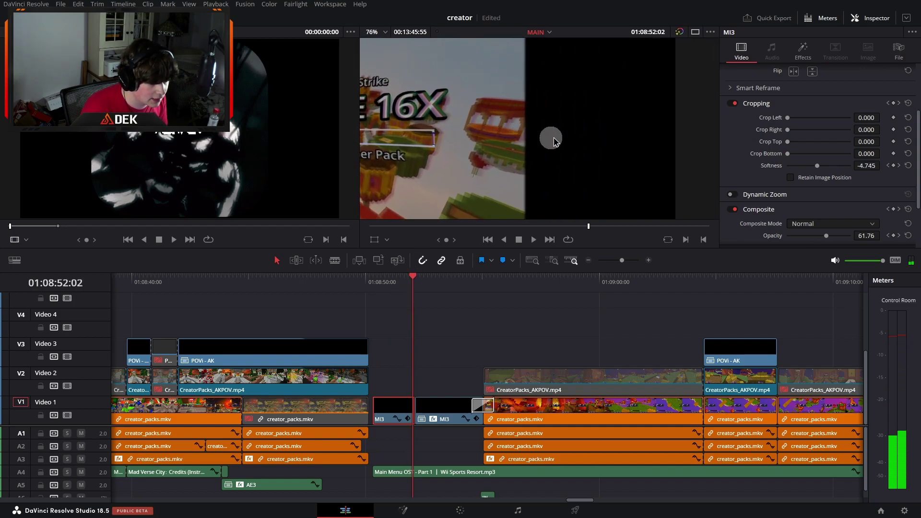
pyautogui.scroll(4, 558, 140)
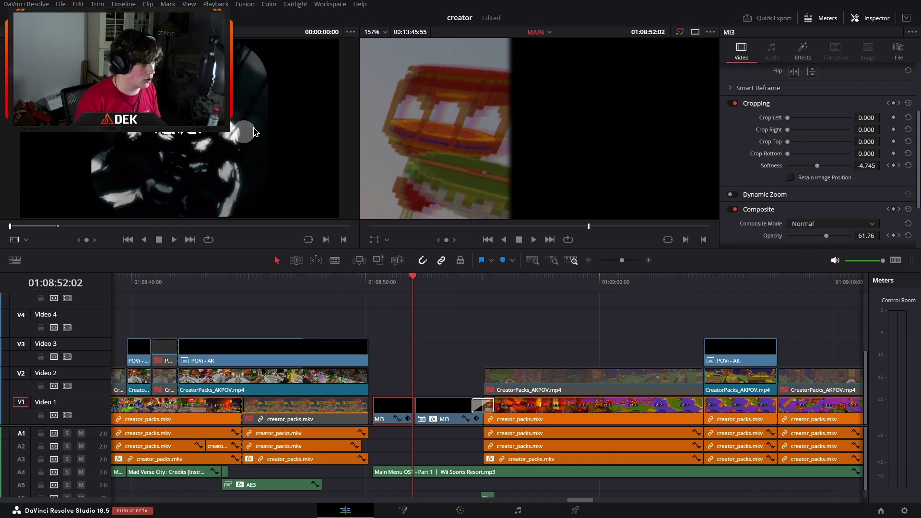
# Set the viewer to fit the full frame and zoom the timeline out.
pyautogui.click(381, 31)
pyautogui.click(391, 86)
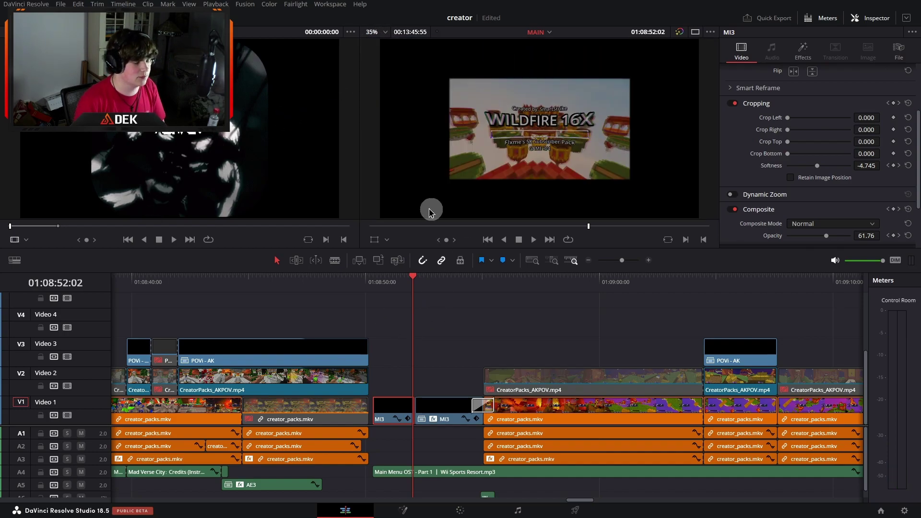
pyautogui.click(587, 260)
# Move the playhead past 01:11:04:22 to near the end of the edit around 01:13:38.
pyautogui.hscroll(4, 540, 363)
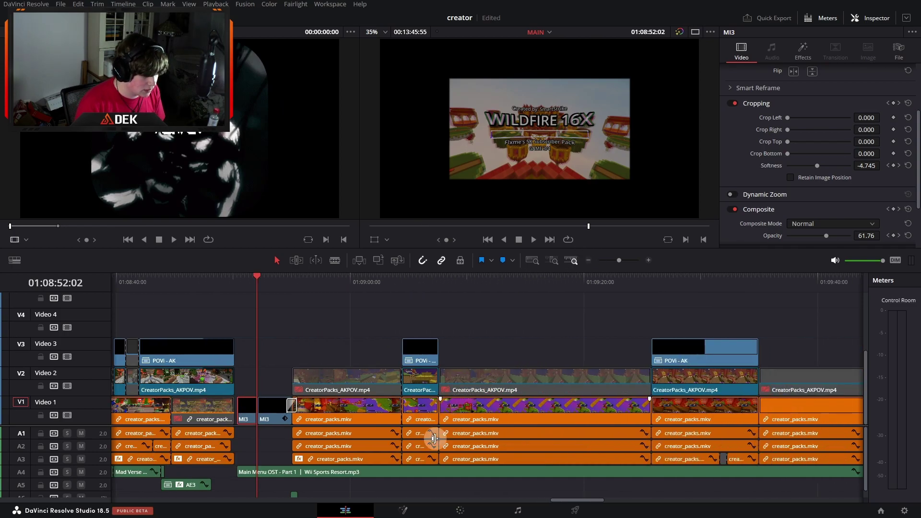
pyautogui.hscroll(2, 475, 430)
pyautogui.click(587, 260)
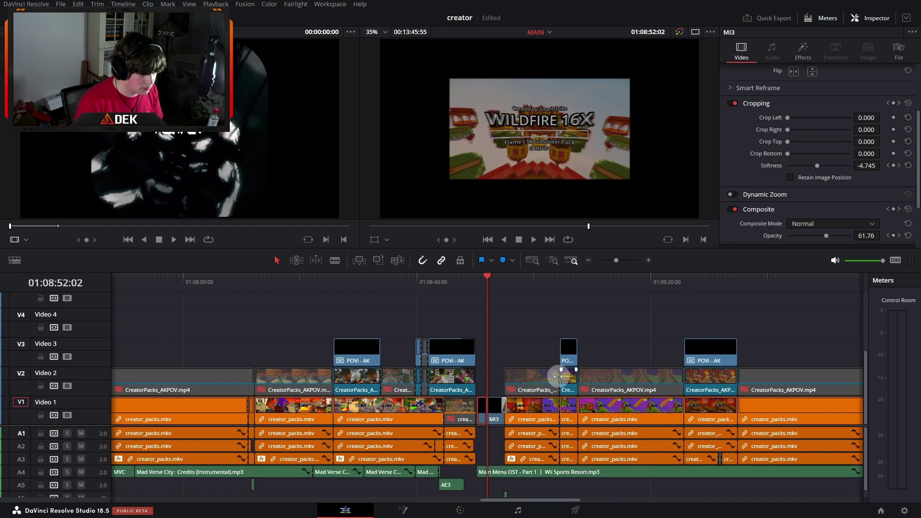
pyautogui.hscroll(5, 552, 336)
pyautogui.hscroll(3, 552, 384)
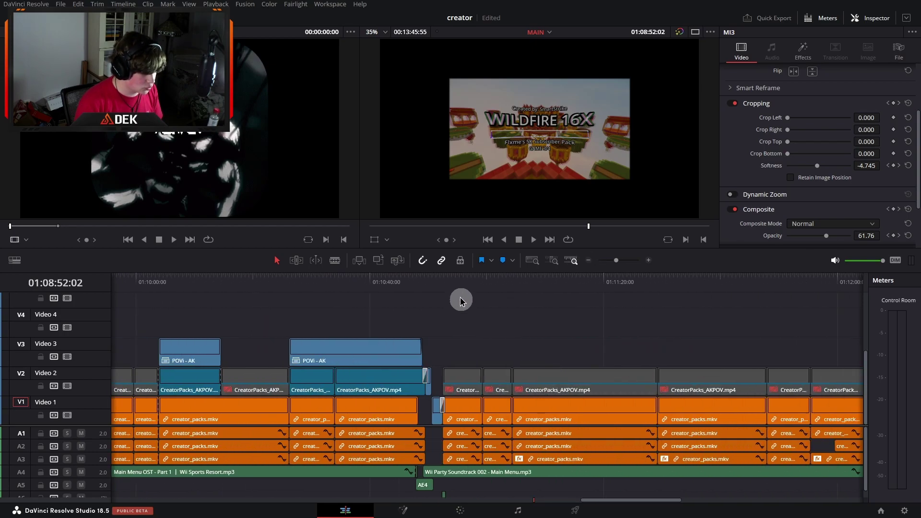
pyautogui.click(512, 283)
pyautogui.hscroll(4, 544, 379)
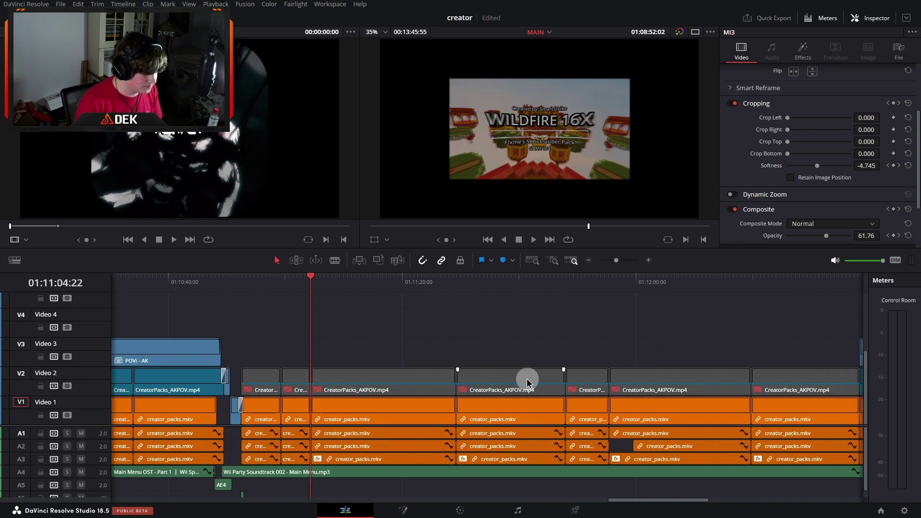
pyautogui.hscroll(7, 533, 379)
pyautogui.hscroll(3, 527, 380)
pyautogui.click(544, 285)
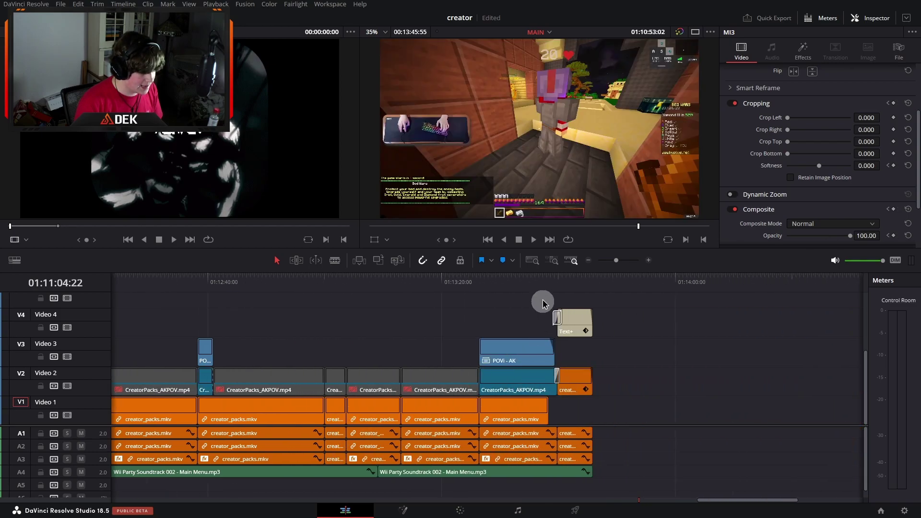
# Zoom in and play the closing clip to 01:13:42:56, showing the AK's socials caption.
pyautogui.click(649, 260)
pyautogui.click(651, 261)
pyautogui.press('space')
pyautogui.hscroll(2, 626, 339)
pyautogui.hscroll(2, 627, 339)
pyautogui.click(589, 261)
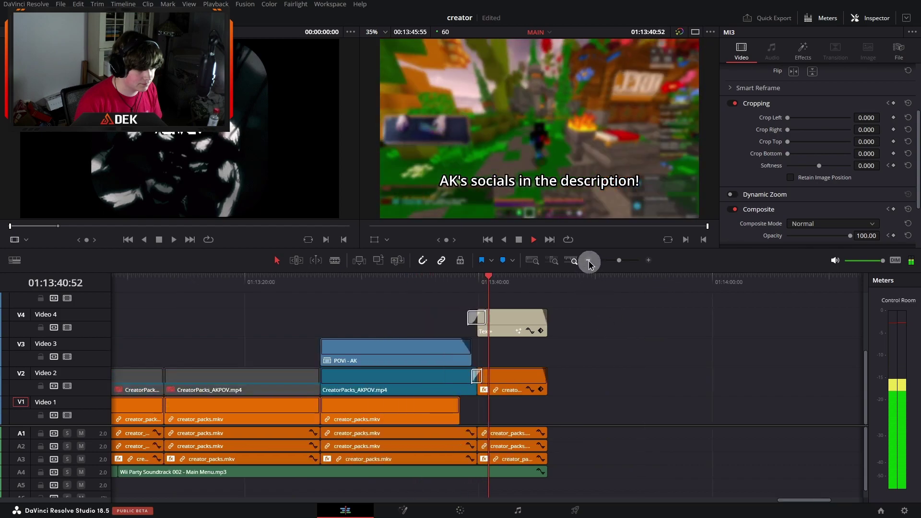
pyautogui.press('space')
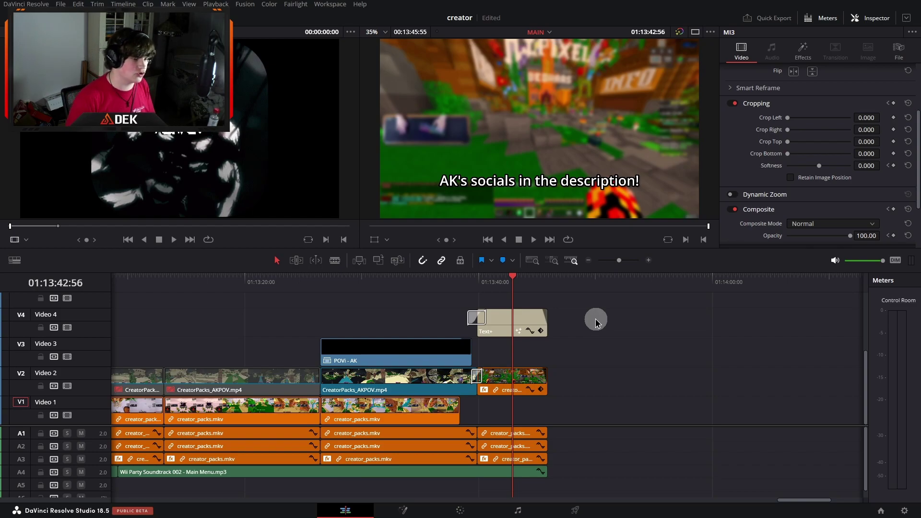
pyautogui.click(484, 284)
pyautogui.press('space')
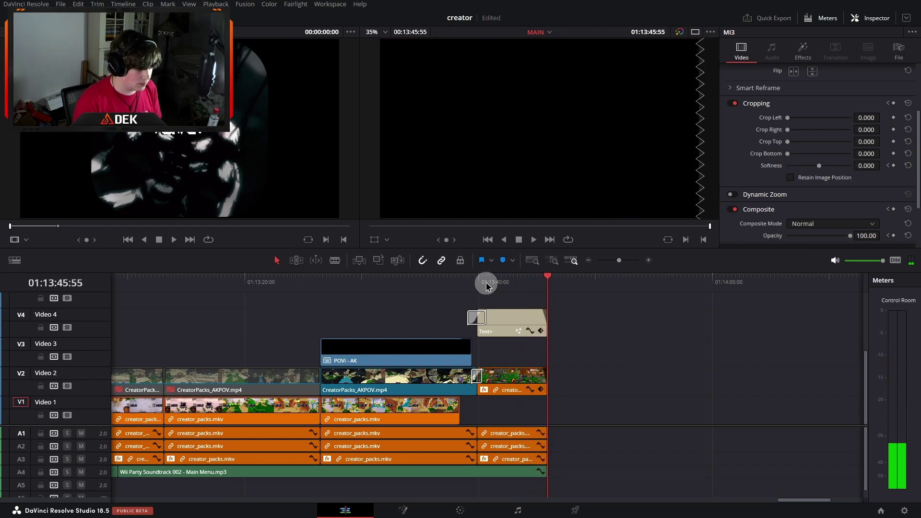
pyautogui.click(487, 286)
pyautogui.click(548, 283)
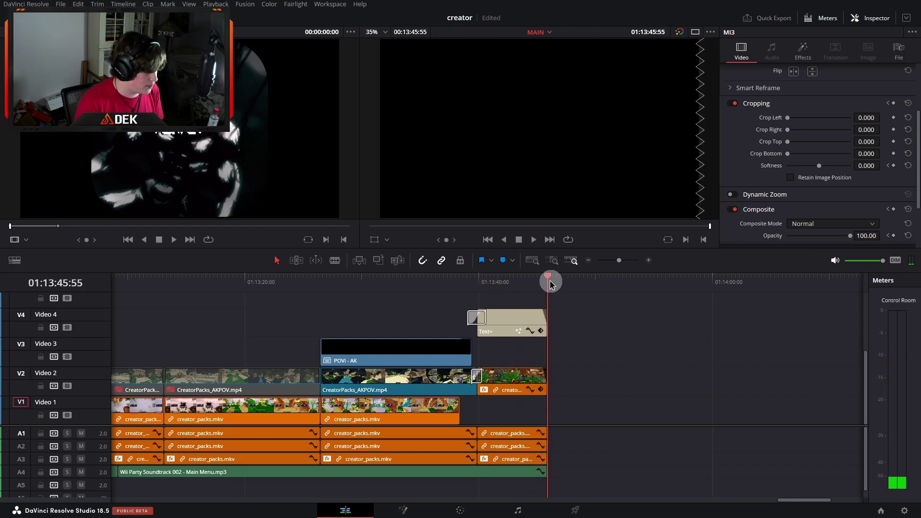
pyautogui.click(478, 284)
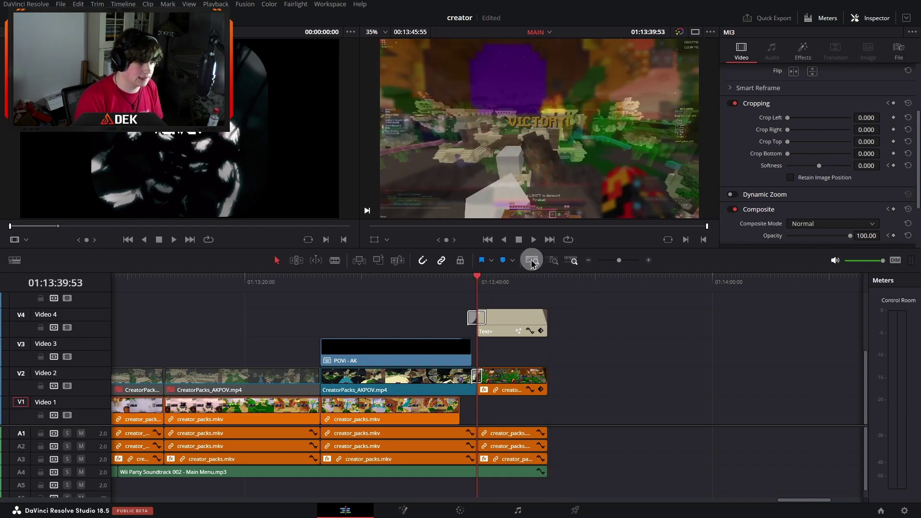
pyautogui.click(522, 283)
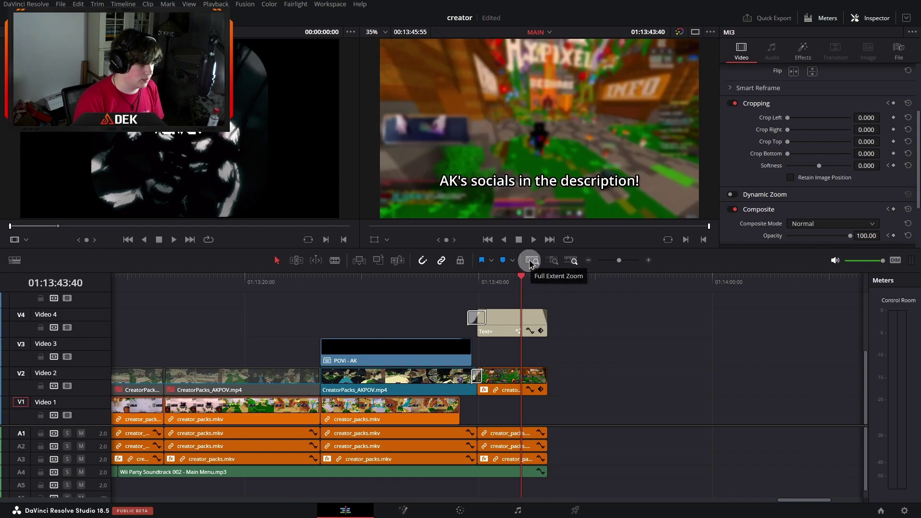
# Fit the whole edit in the timeline and load the MAIN layout preset.
pyautogui.click(531, 261)
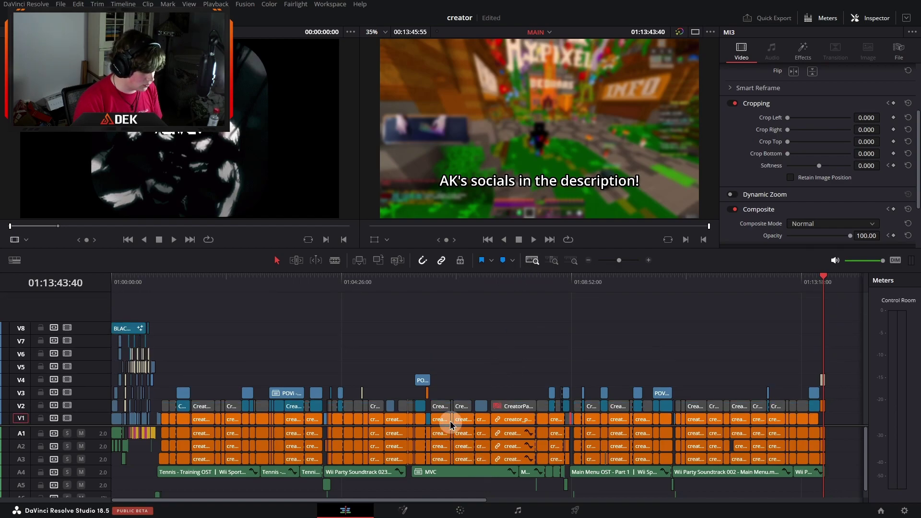
pyautogui.click(330, 4)
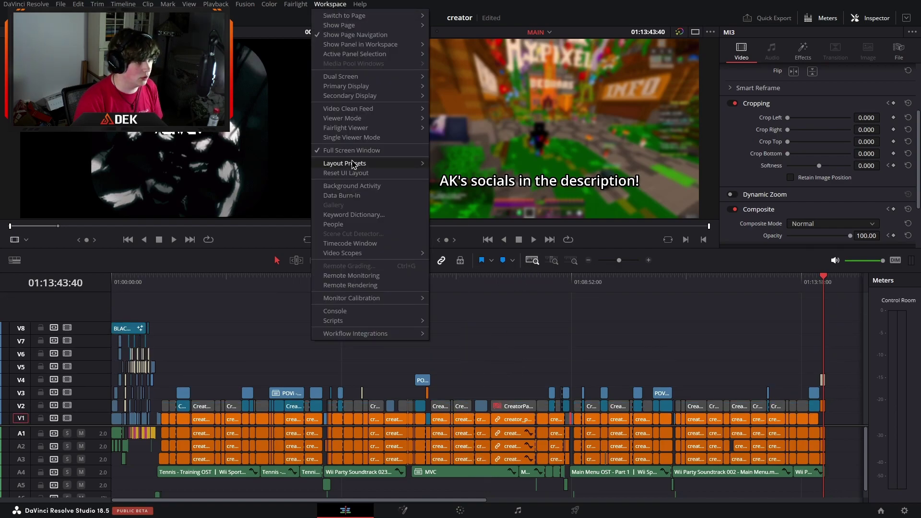
pyautogui.moveTo(359, 163)
pyautogui.moveTo(524, 173)
pyautogui.click(557, 172)
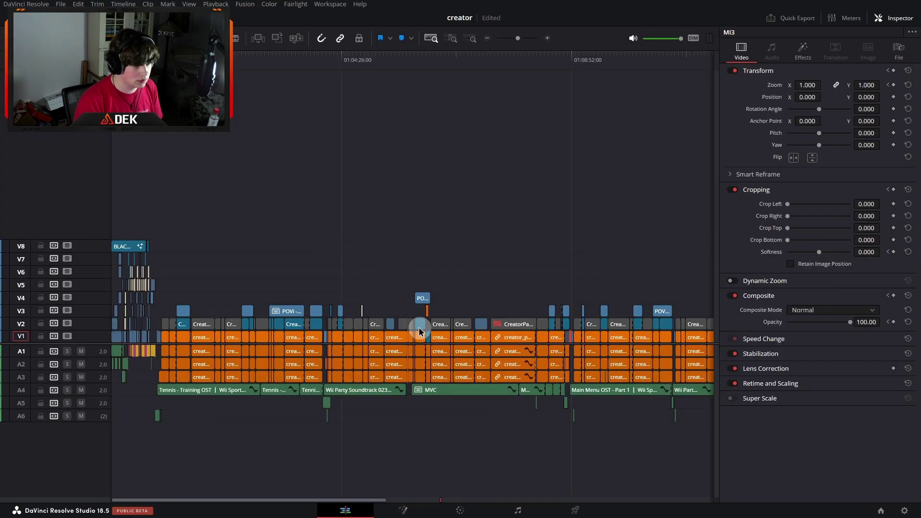
# Hide the Inspector to widen the timeline, then box-select clips across tracks and clear the selection.
pyautogui.click(890, 17)
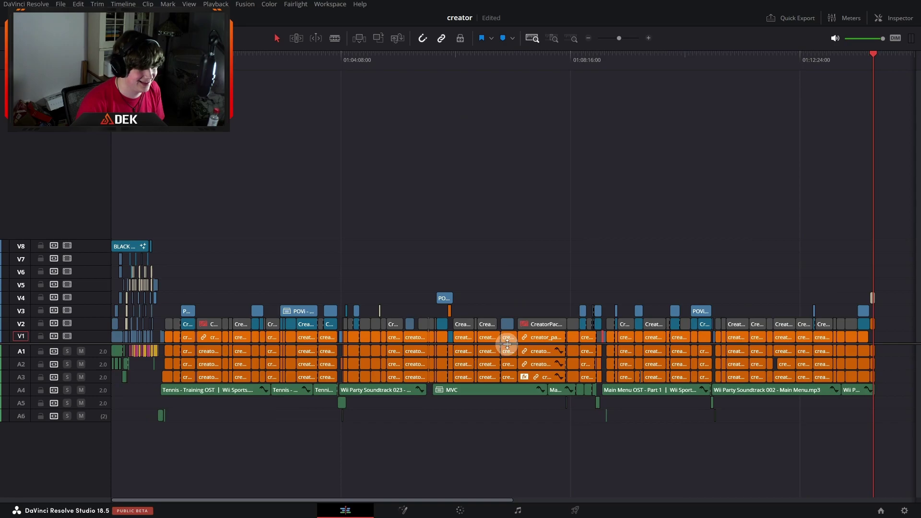
pyautogui.scroll(-3, 508, 335)
pyautogui.moveTo(164, 230); pyautogui.dragTo(886, 395)
pyautogui.click(564, 117)
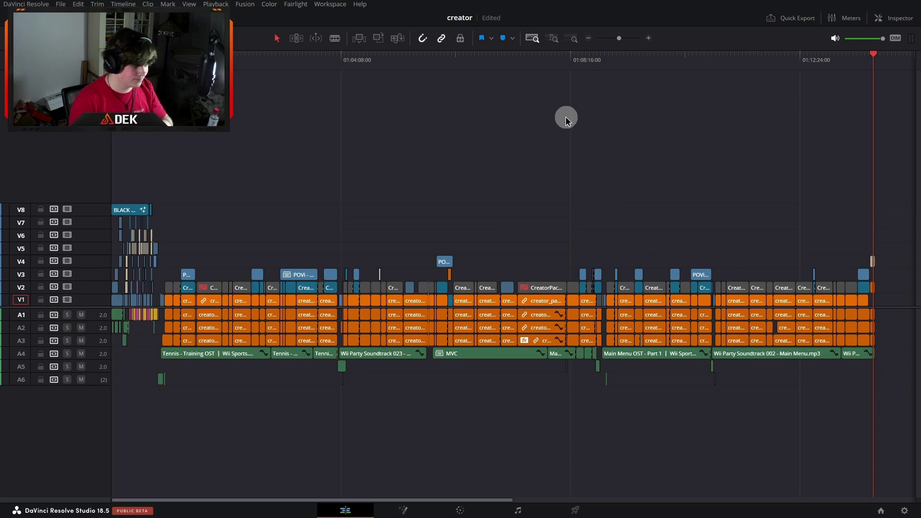
pyautogui.moveTo(129, 158); pyautogui.dragTo(148, 152)
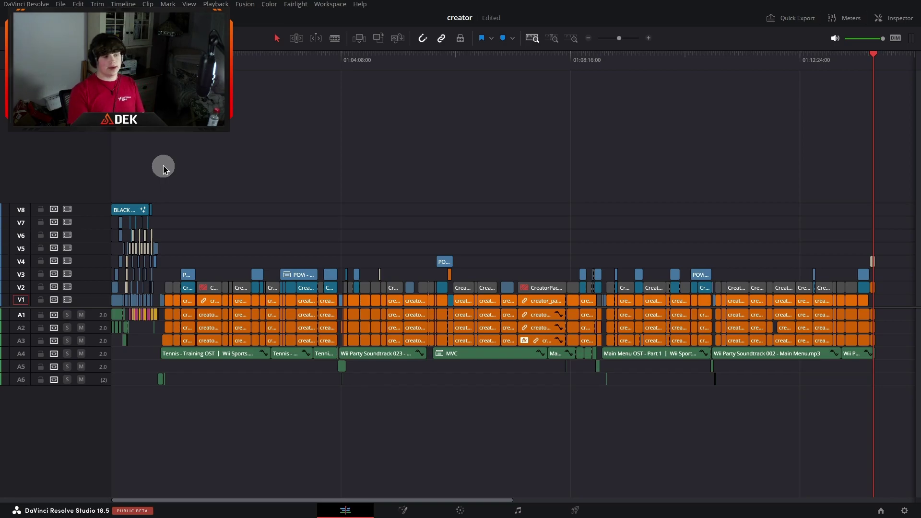
pyautogui.moveTo(167, 260); pyautogui.dragTo(894, 396)
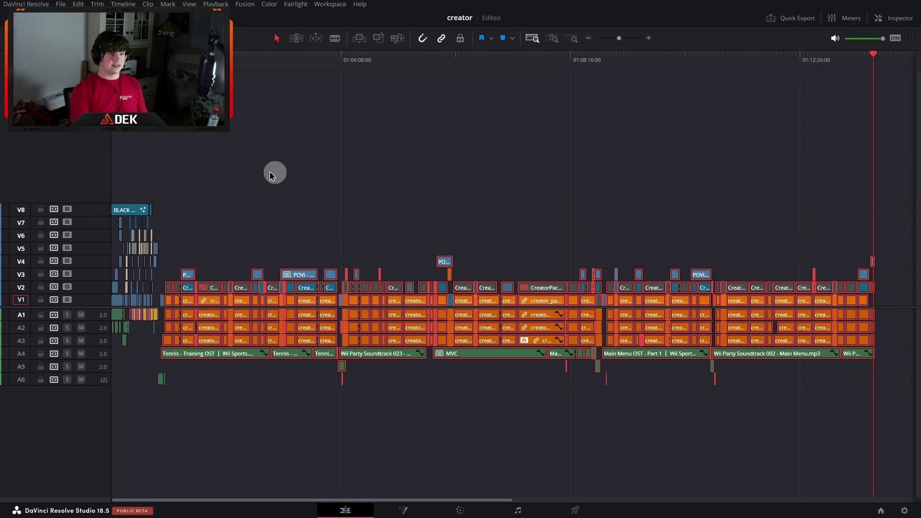
pyautogui.moveTo(113, 193); pyautogui.dragTo(158, 384)
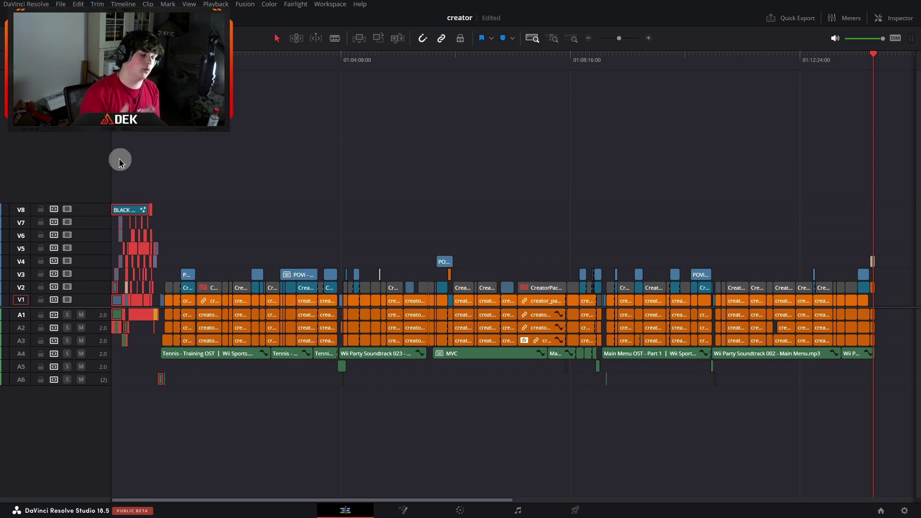
pyautogui.click(119, 162)
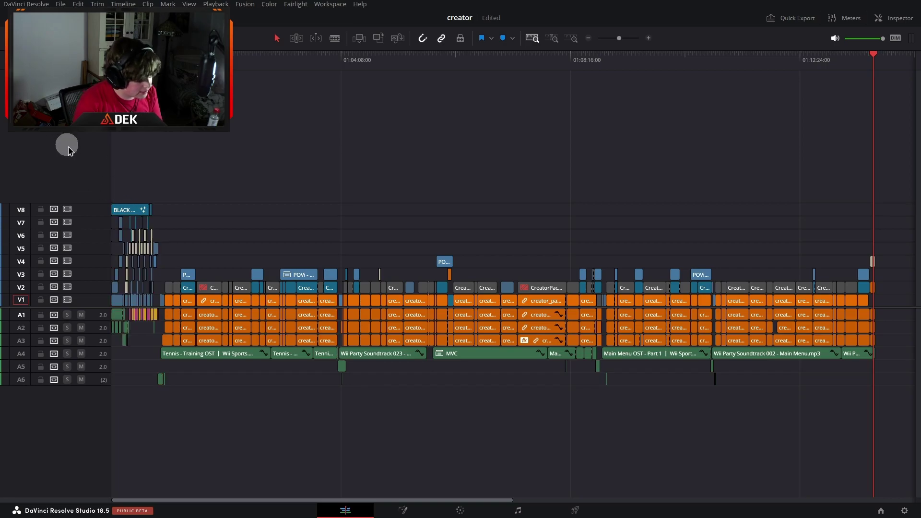